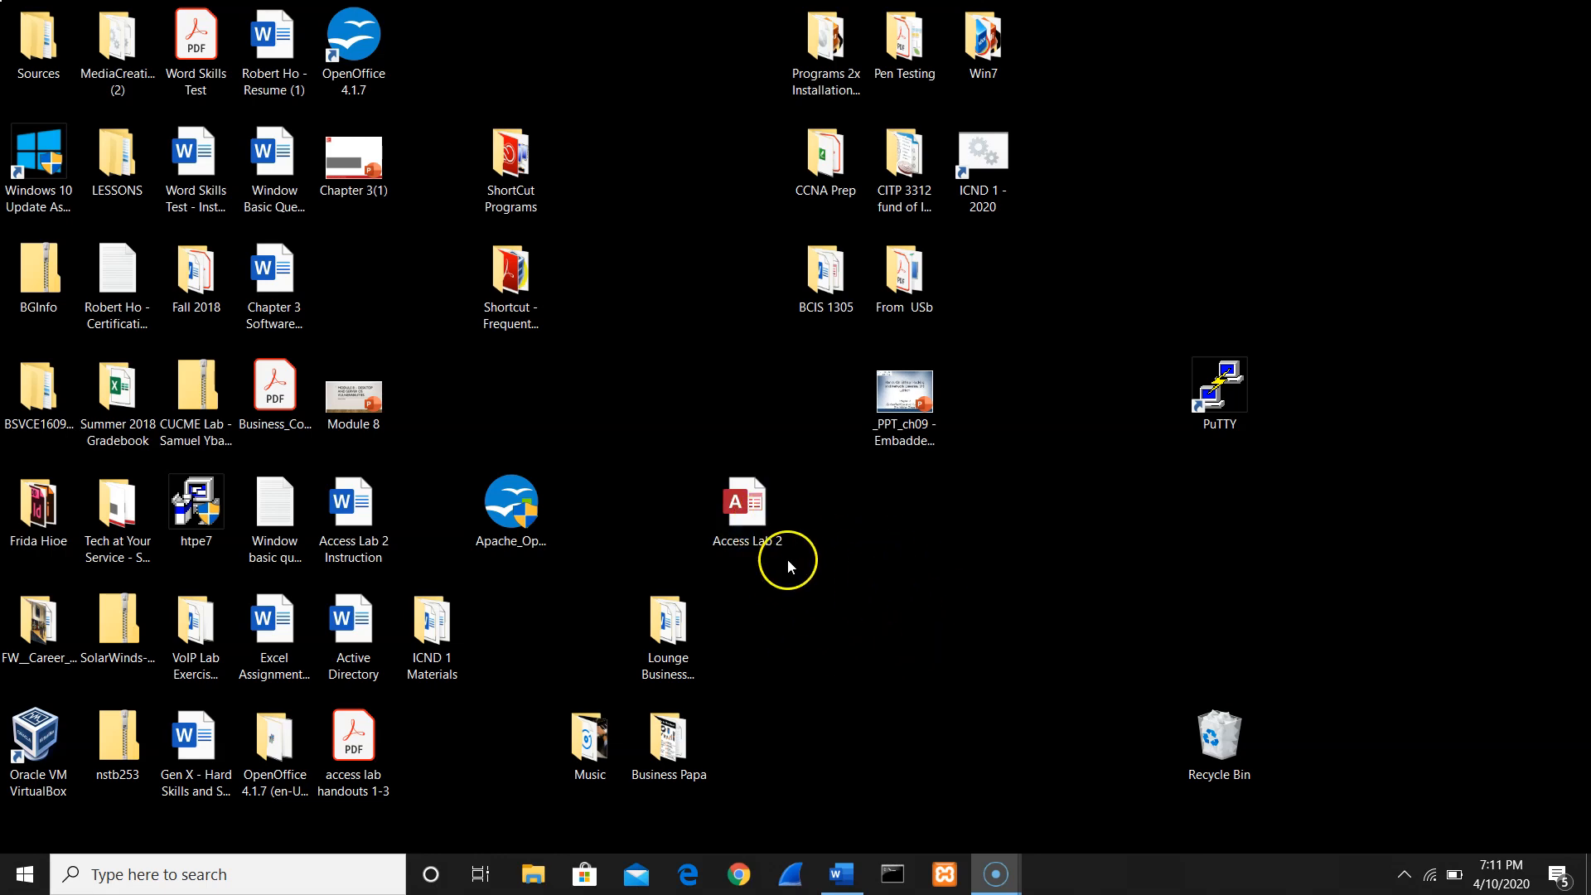
Open the Access Lab 2 database from the desktop and open its Music table
double_click(753, 519)
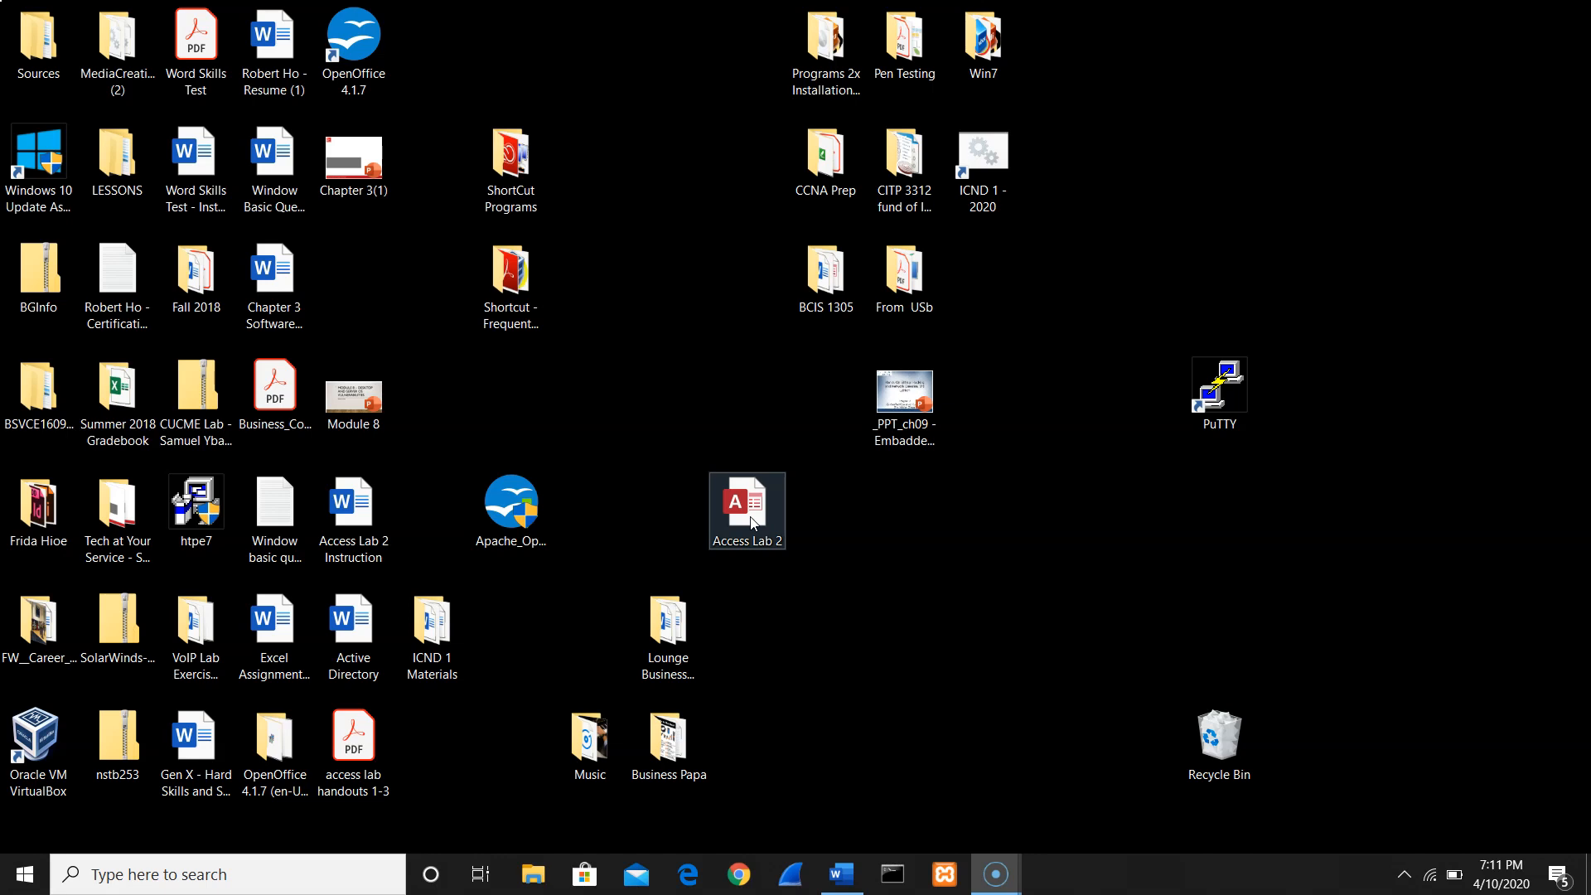
left_click(814, 560)
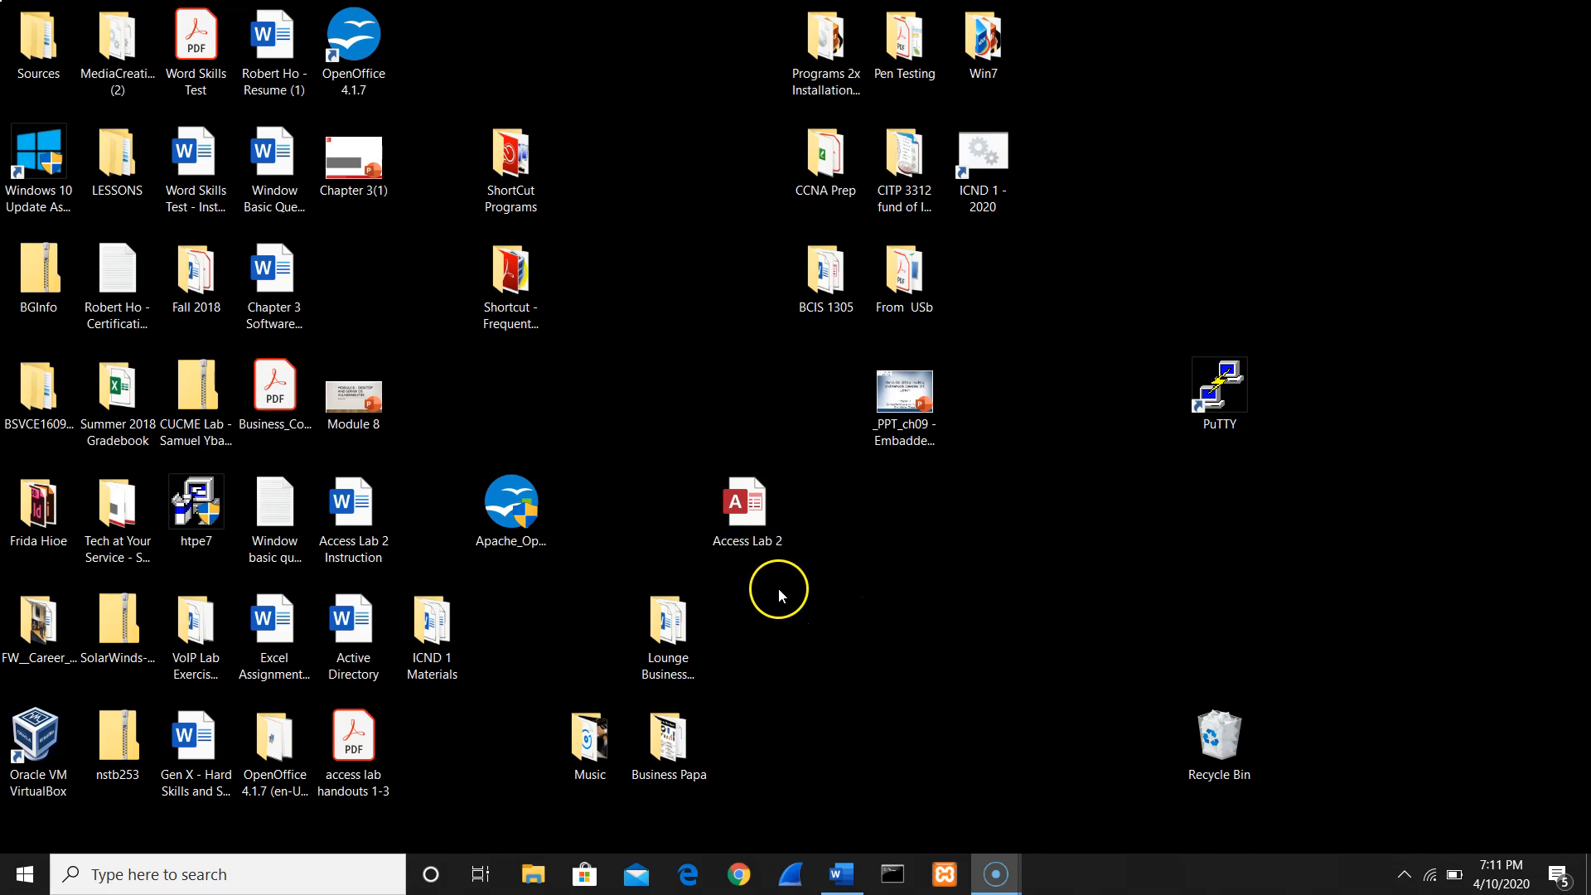
left_click(768, 516)
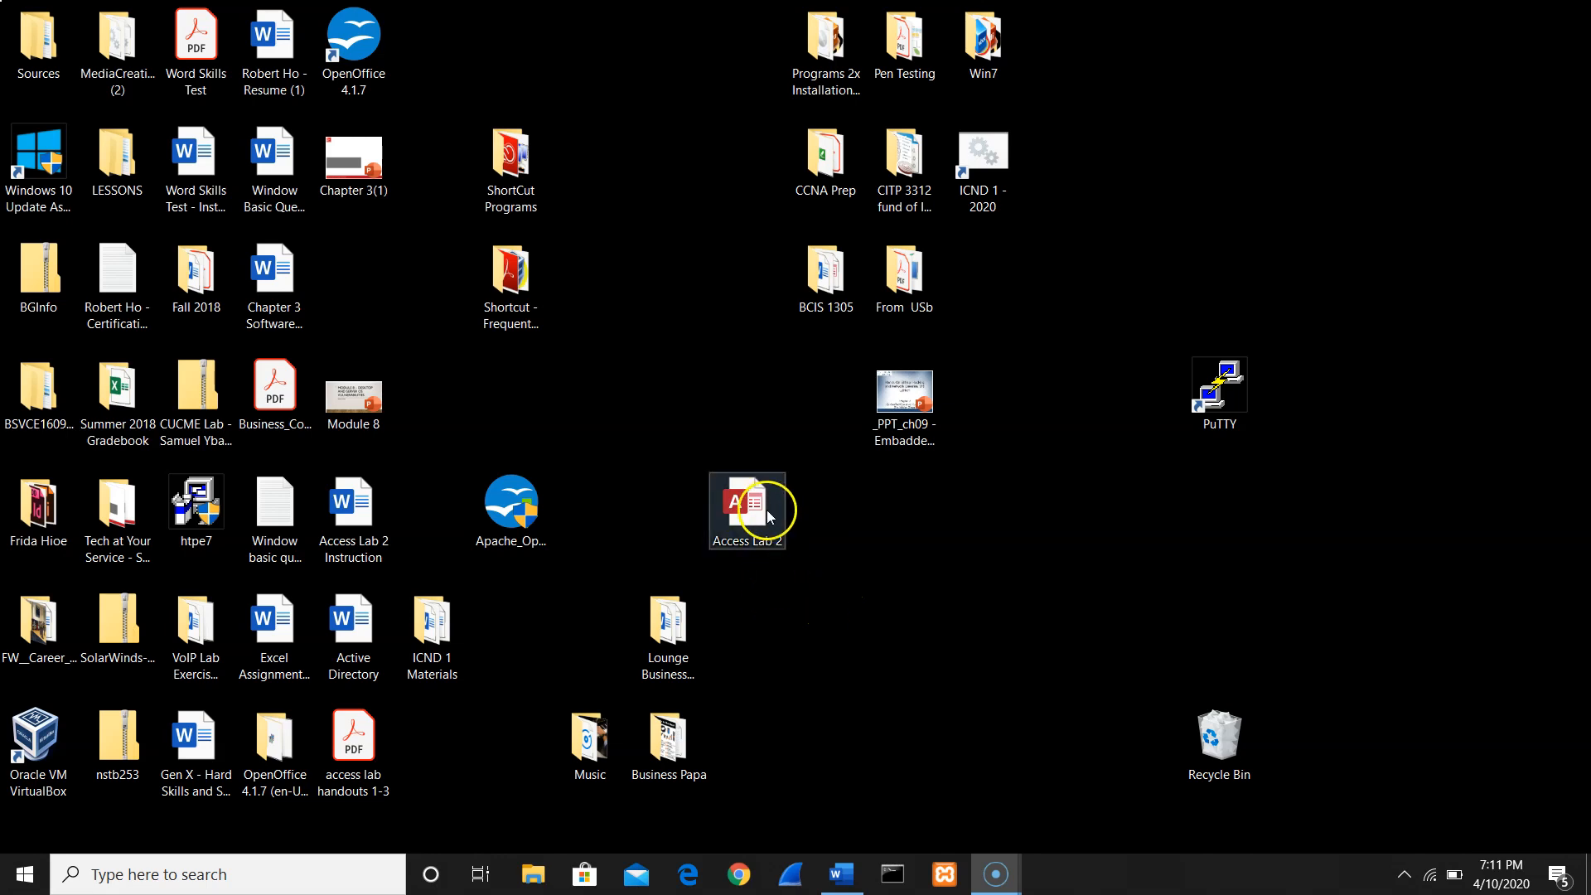
double_click(736, 502)
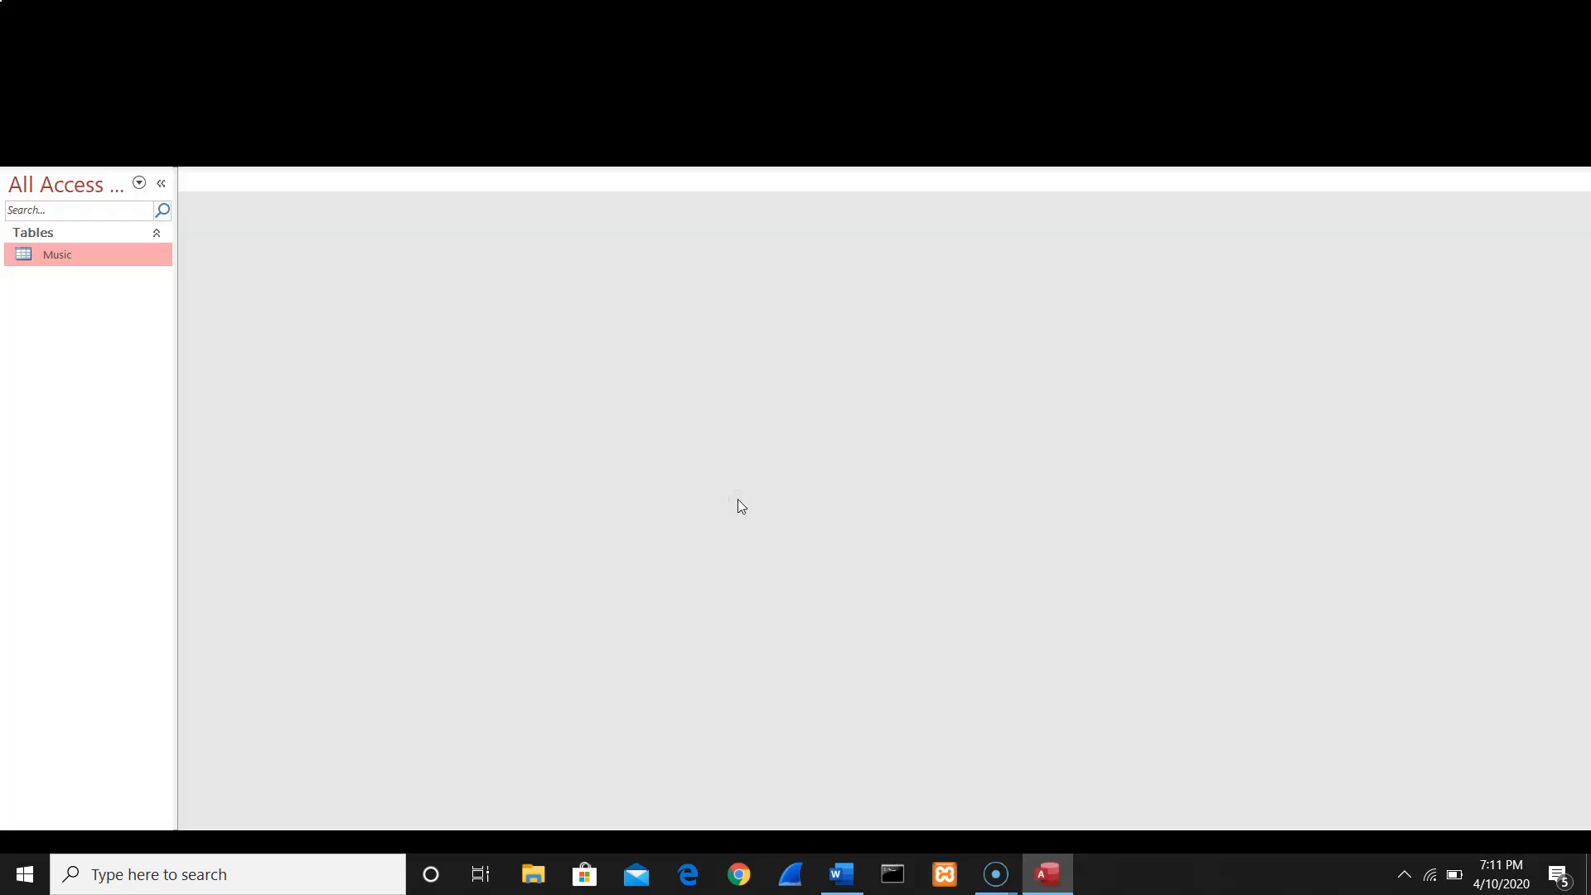
double_click(86, 261)
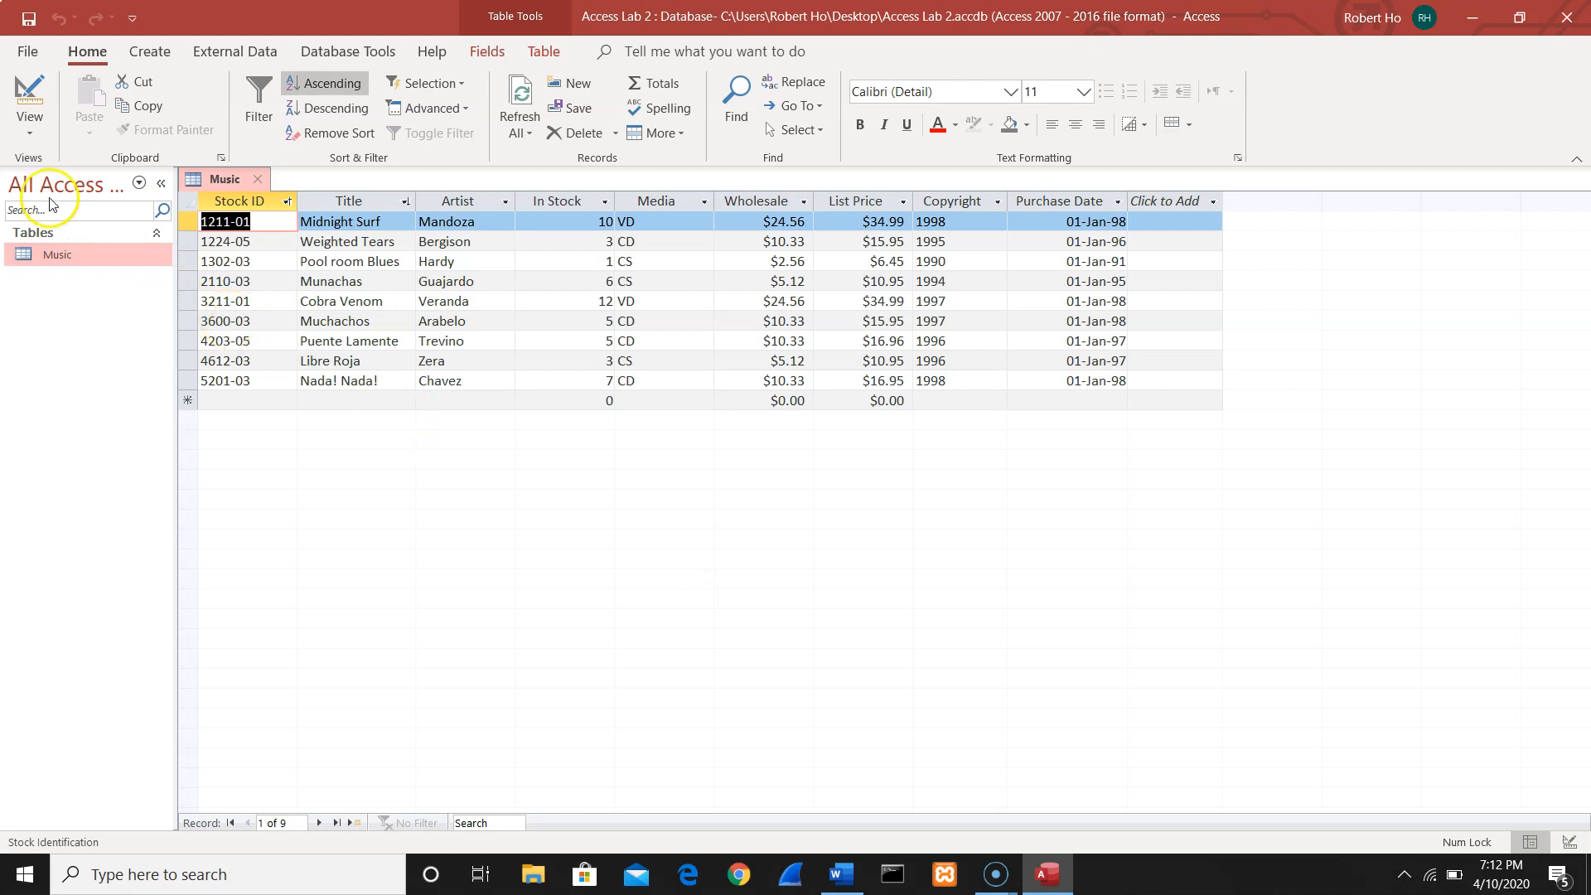
Switch the Music table to Design View, keeping the Stock ID field name intact
left_click(33, 140)
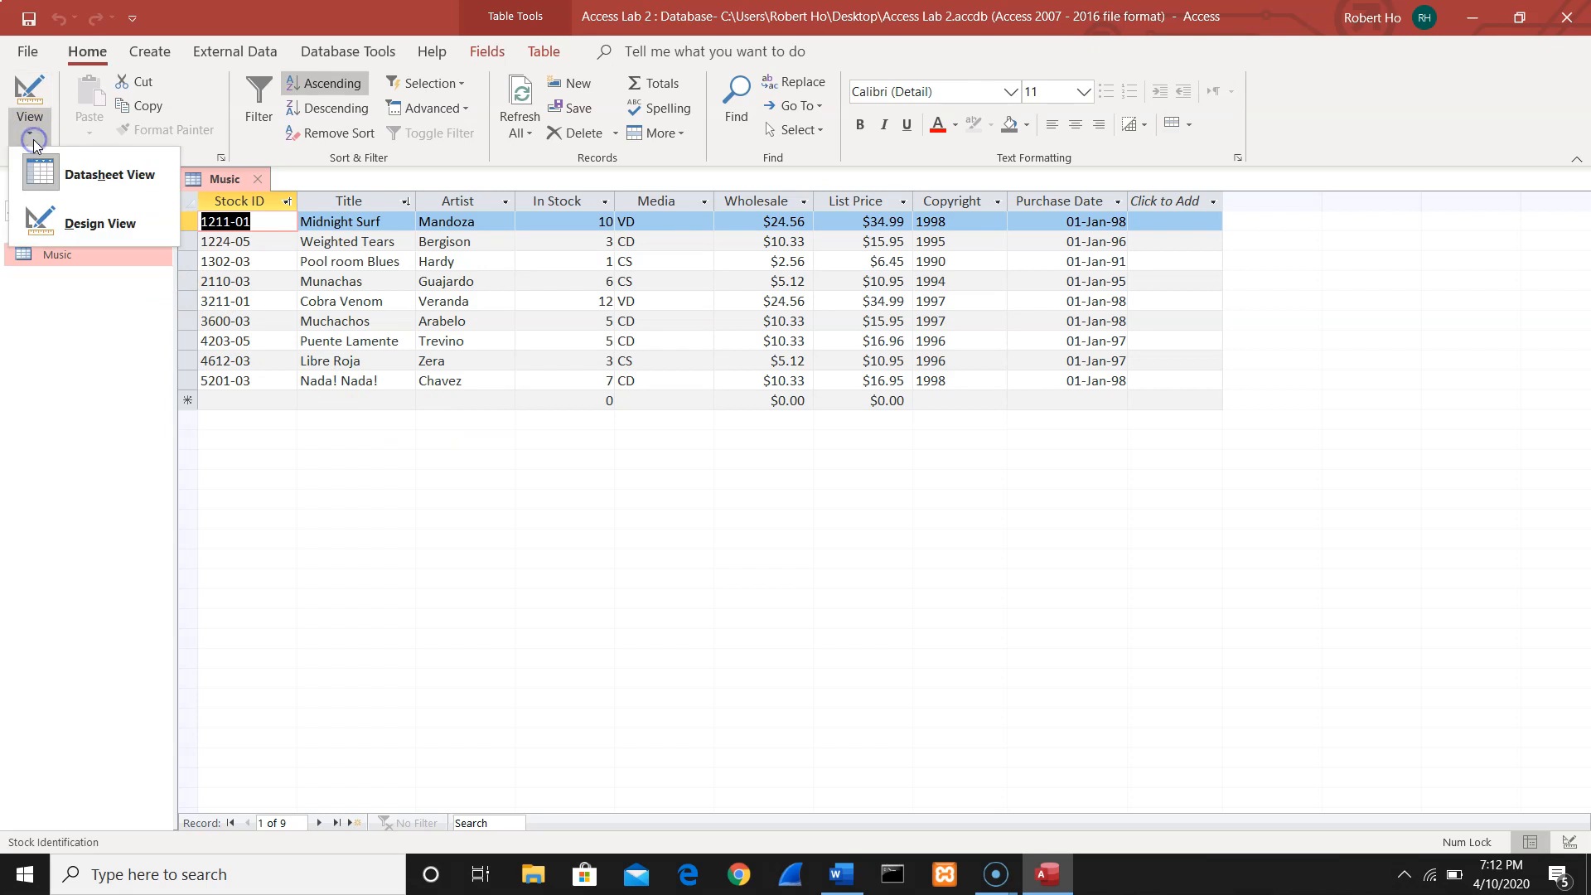
left_click(67, 241)
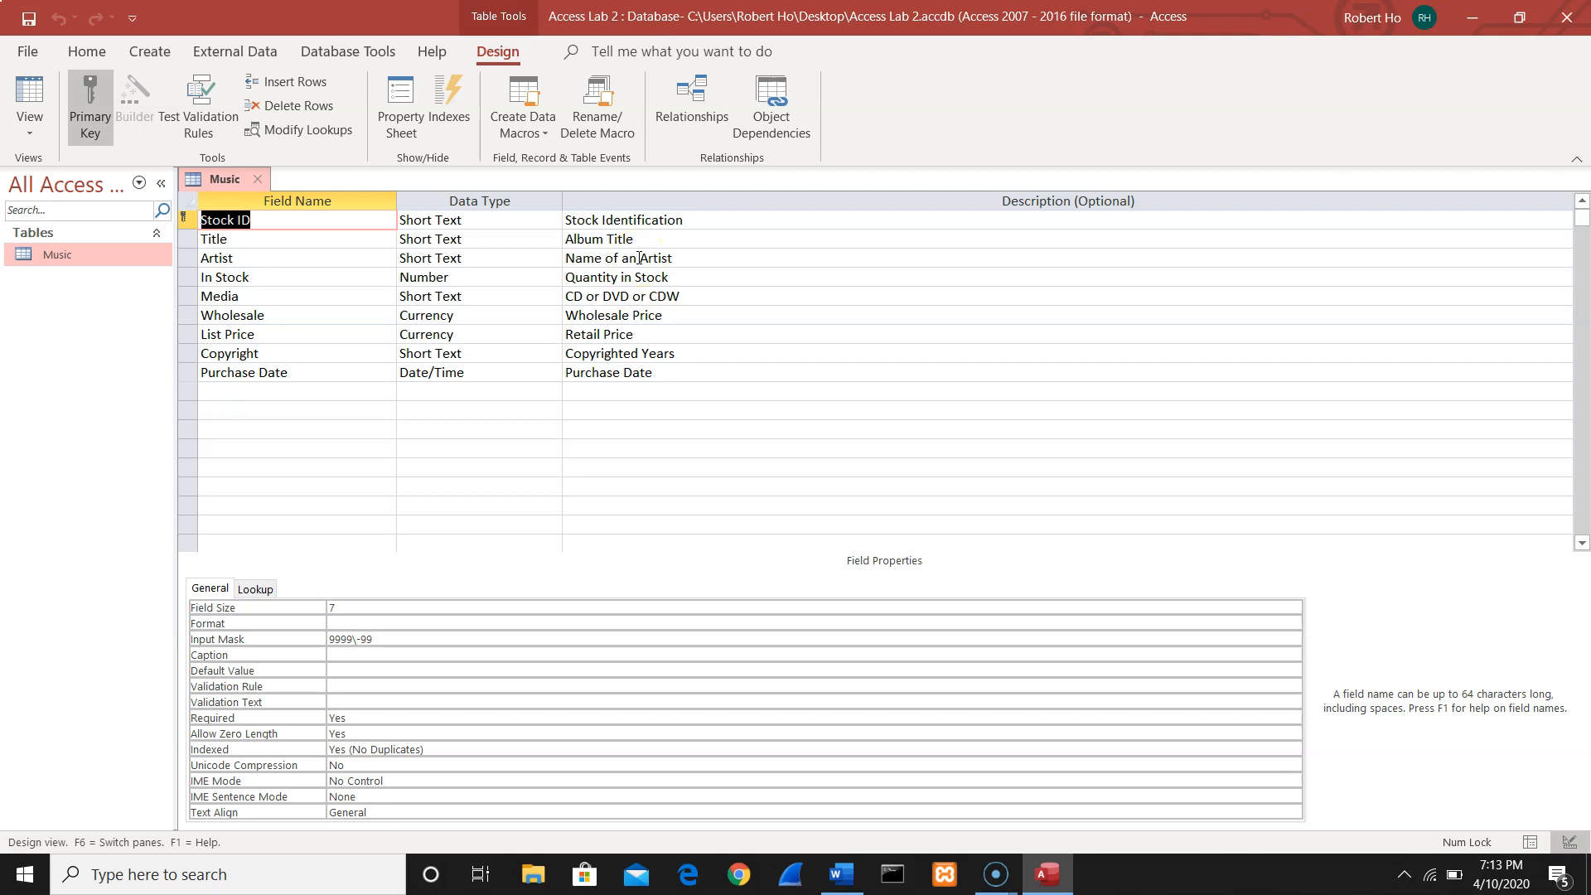
key("Delete")
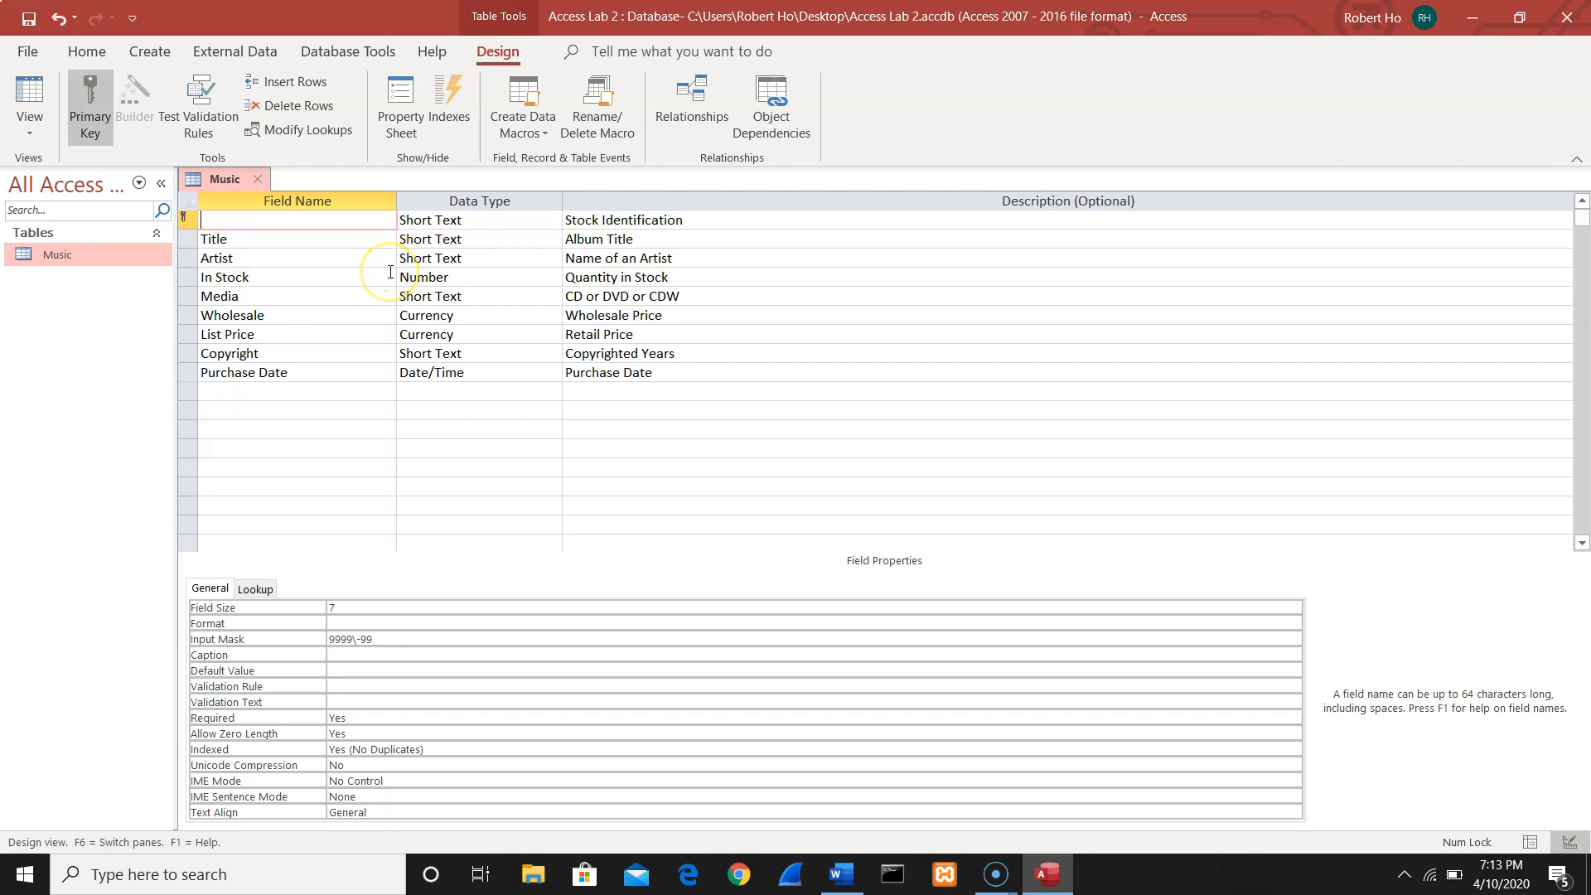
key("ctrl+z")
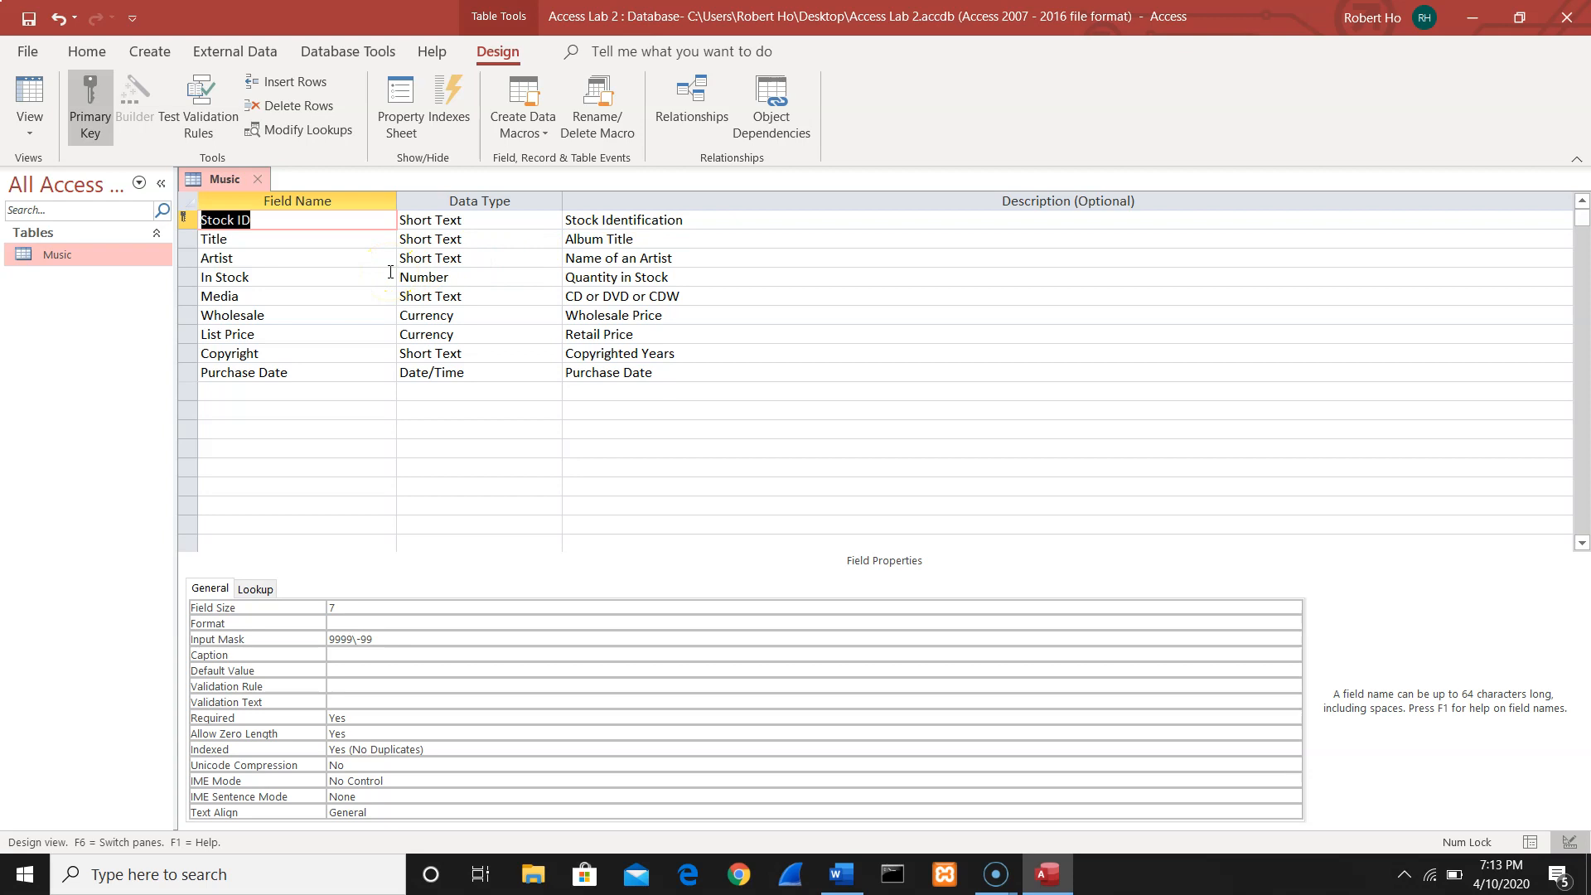
Change the In Stock field's description to "Quantity on Hand"
left_click(474, 277)
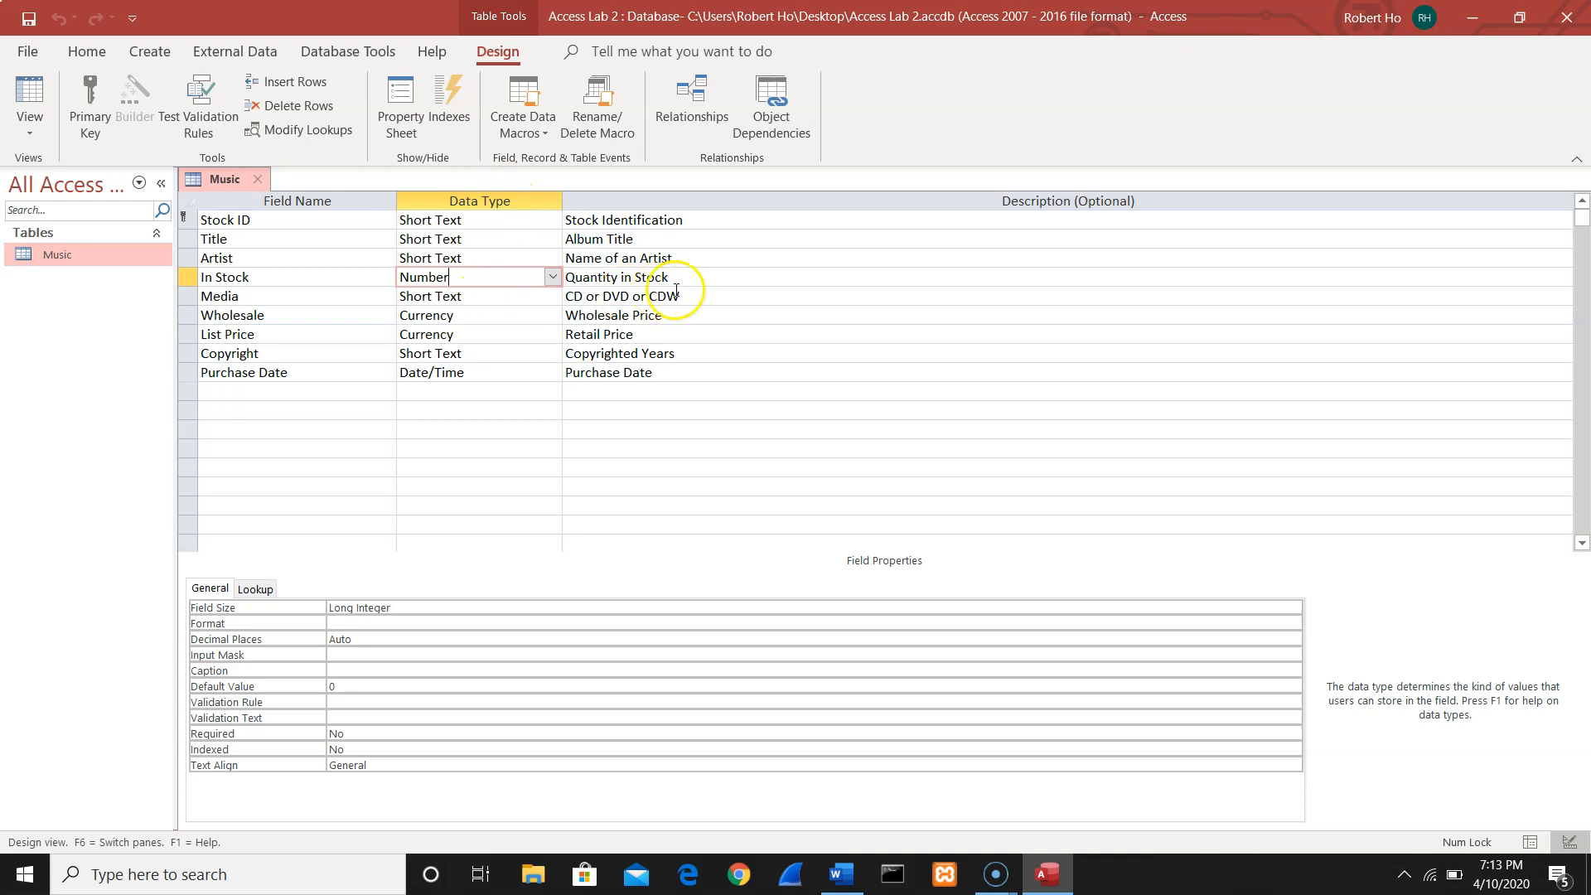
left_click(708, 278)
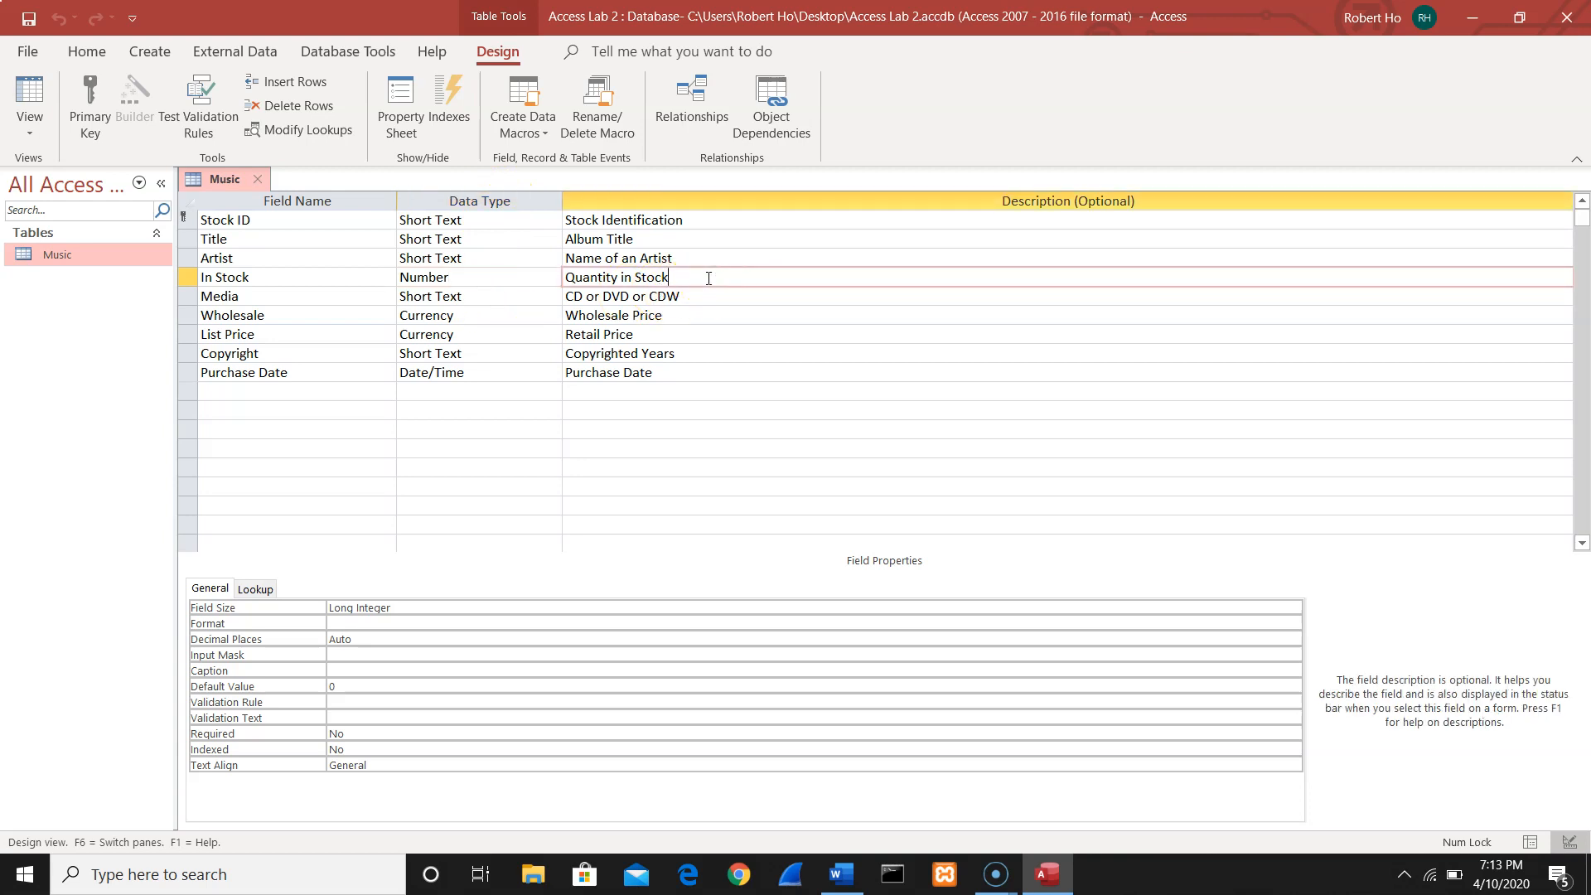
key("BackSpace")
key("BackSpace")
key("BackSpace")
key("BackSpace")
key("BackSpace")
key("BackSpace")
key("BackSpace")
type("on h")
key("BackSpace")
type("Hand")
left_click(721, 300)
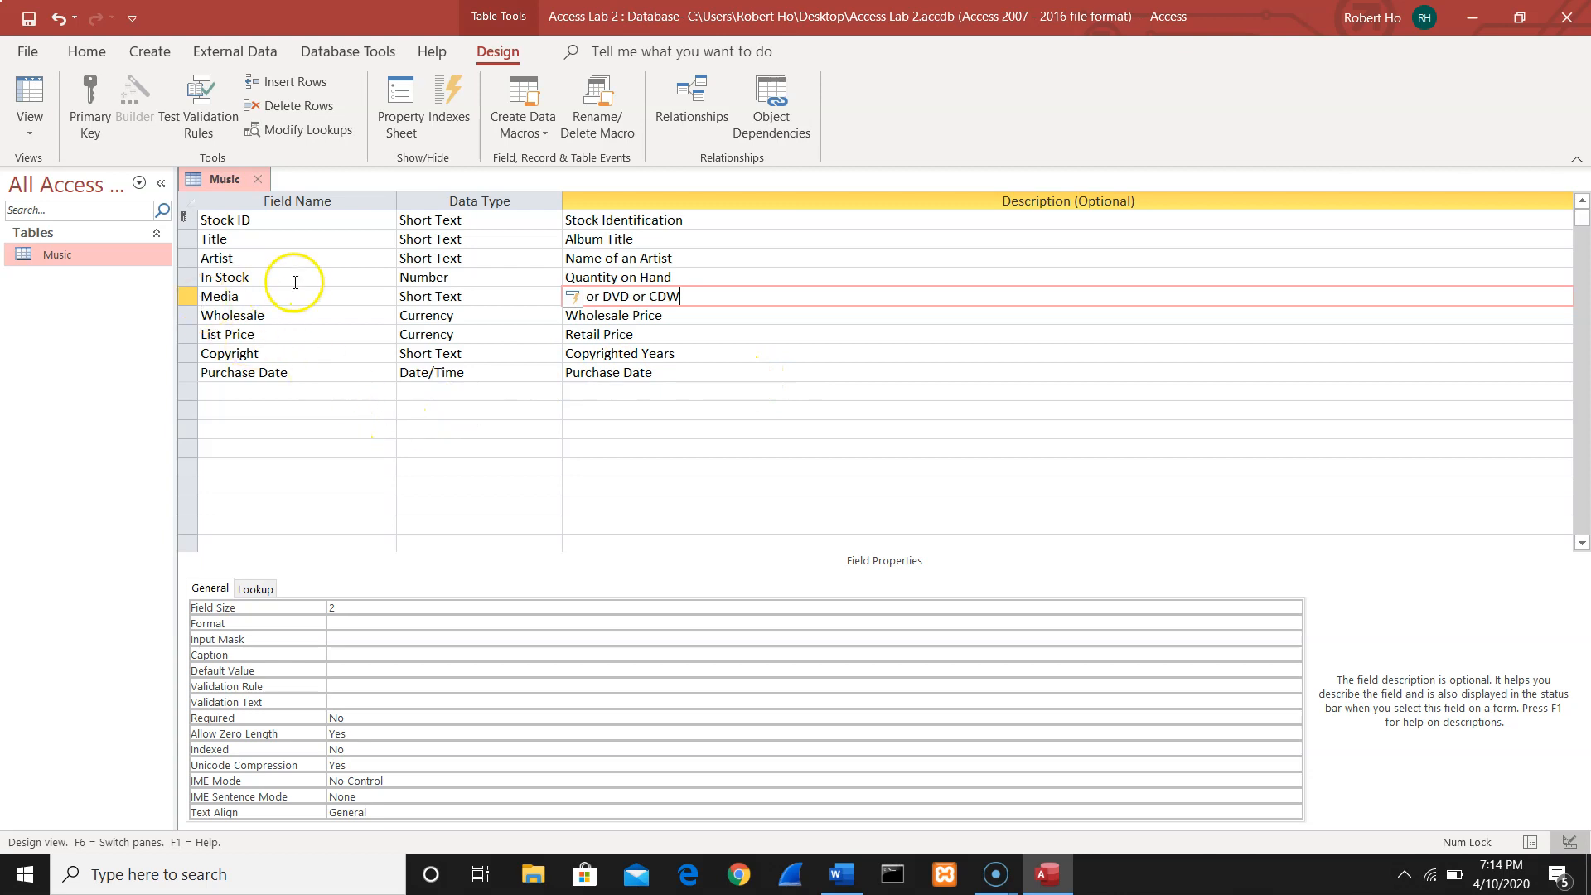
Save the Music table's design changes and return it to Datasheet View
left_click(32, 137)
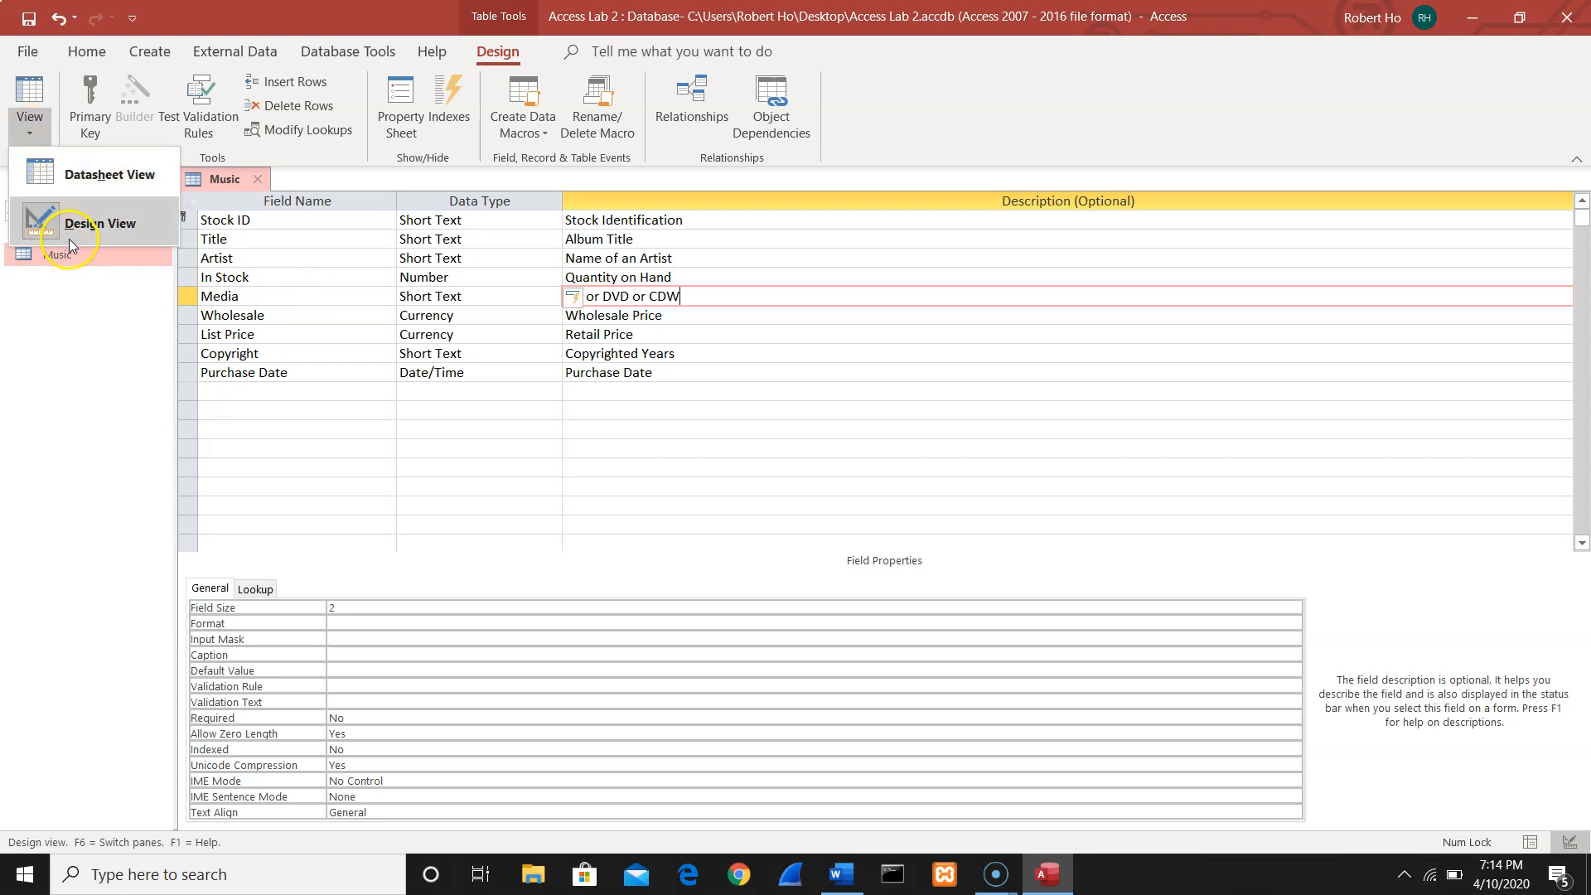
left_click(124, 182)
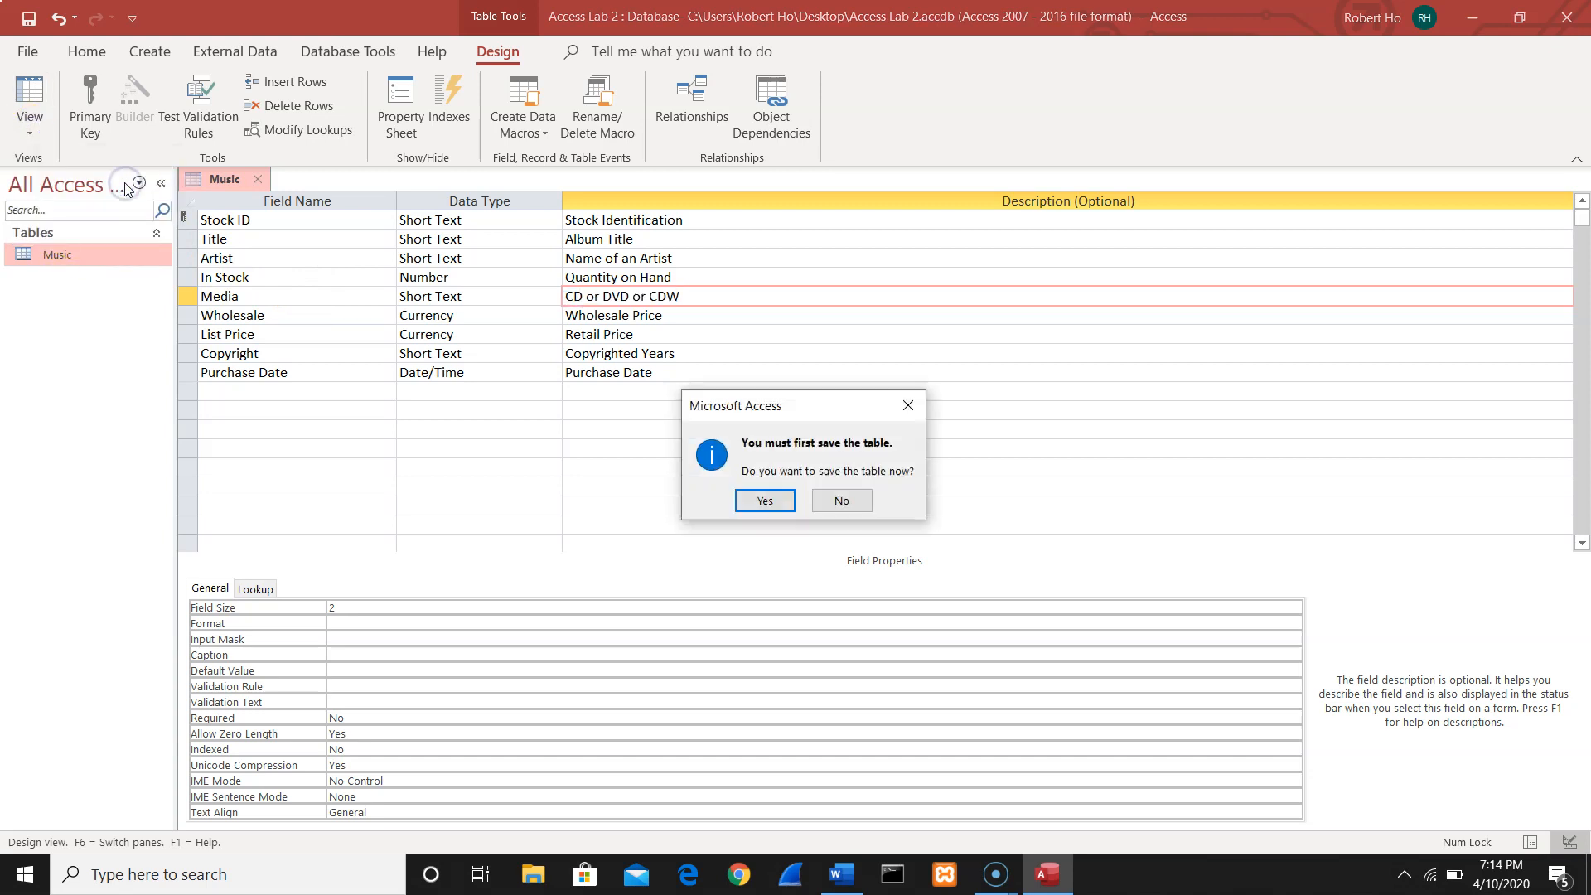
left_click(762, 500)
left_click(107, 276)
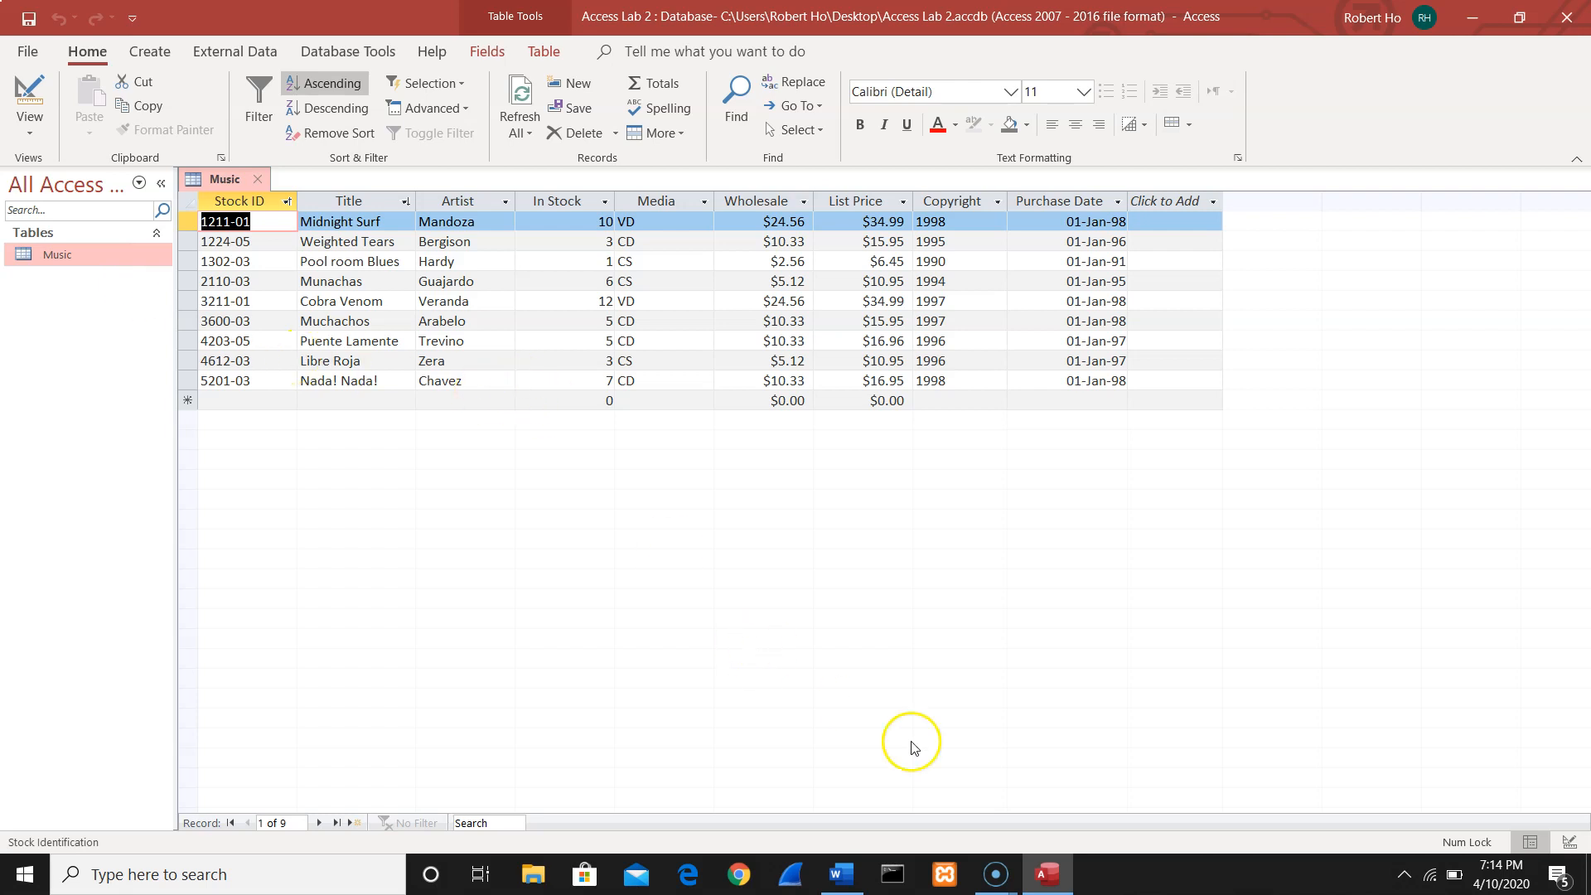
Consult the lab instructions in Word and create a new query in Access Design View with the Music table added
left_click(841, 876)
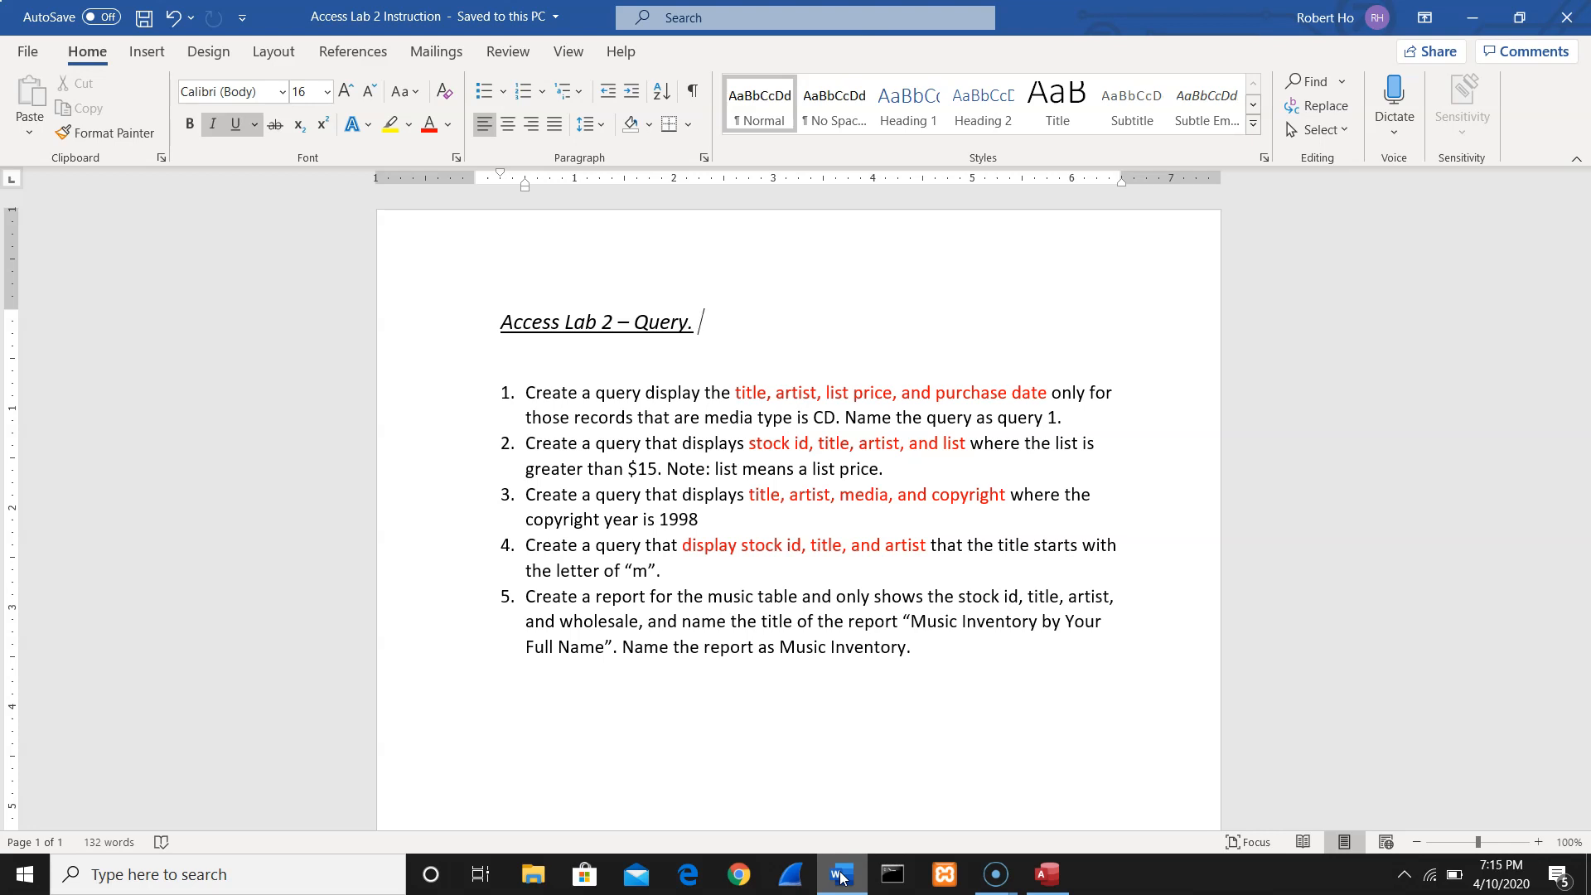
left_click(1471, 24)
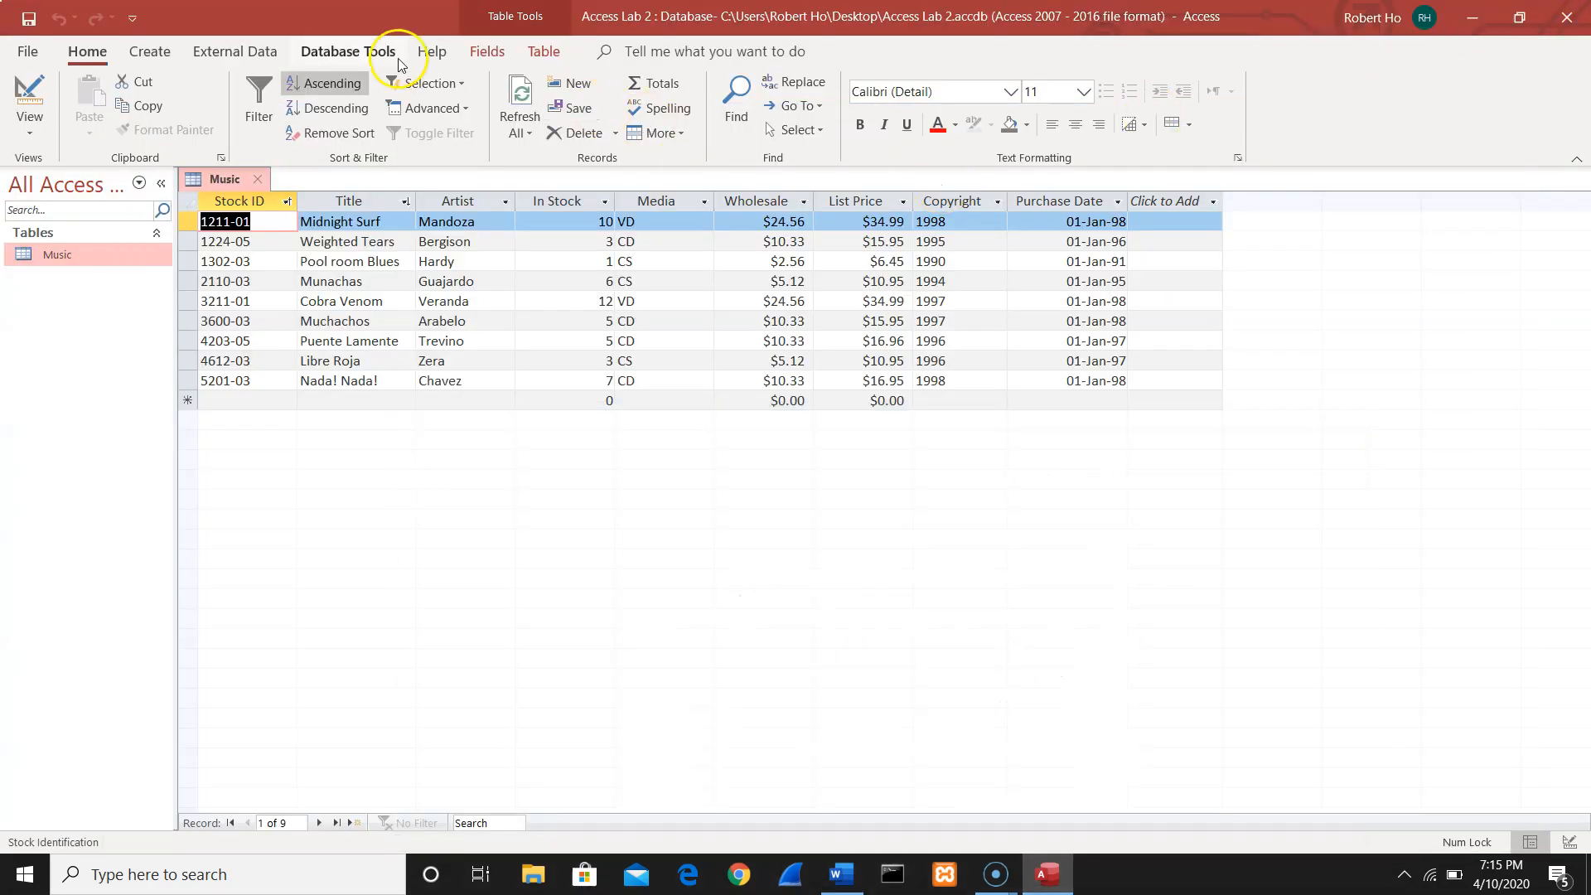
left_click(150, 52)
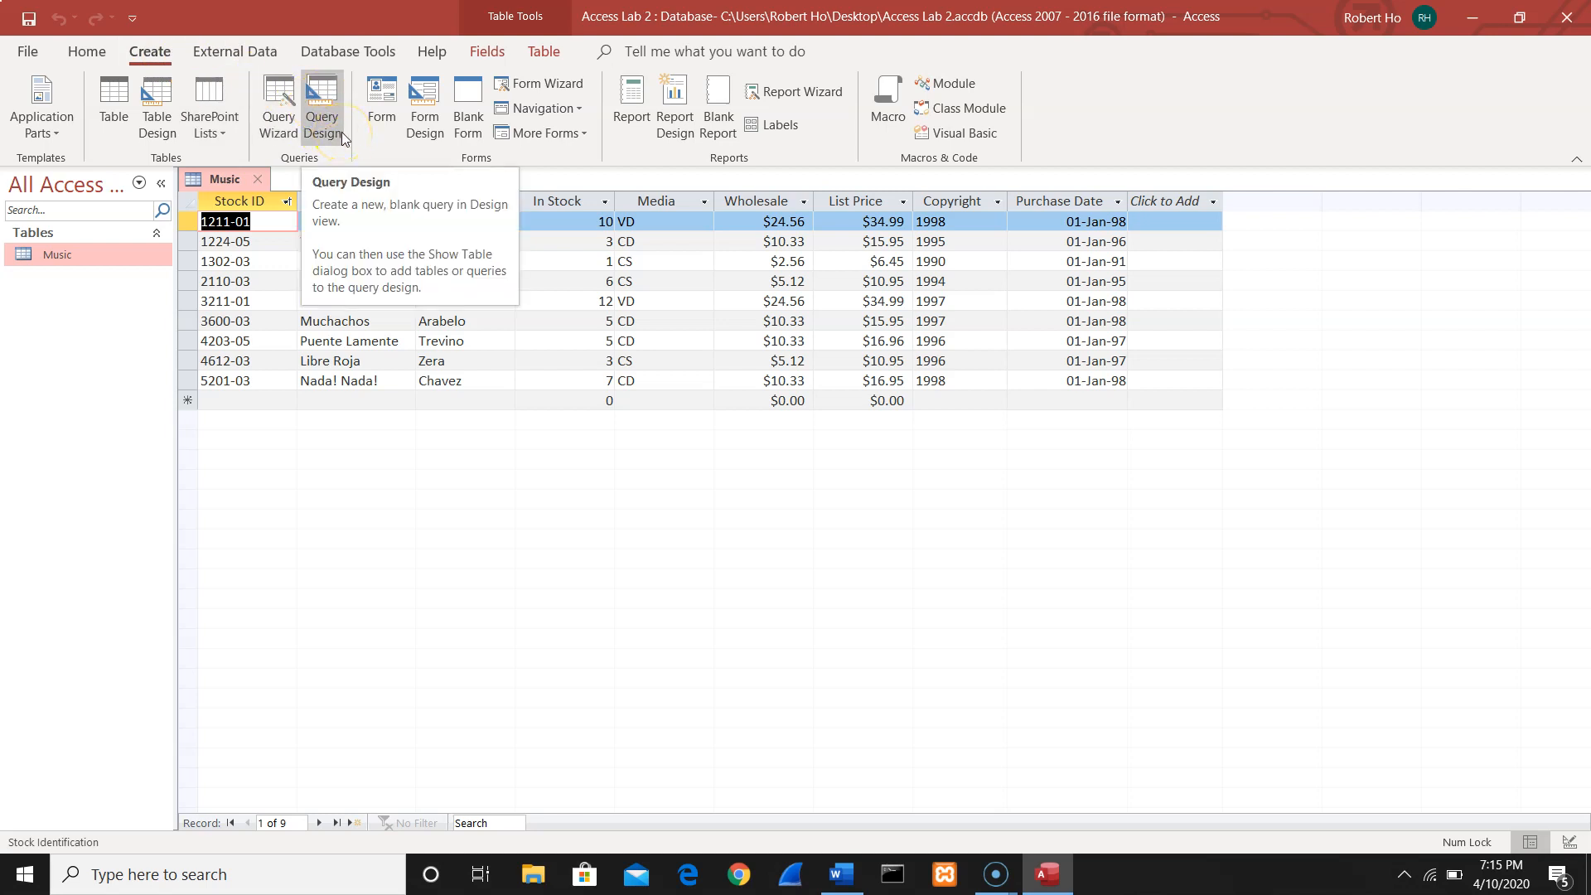
left_click(324, 116)
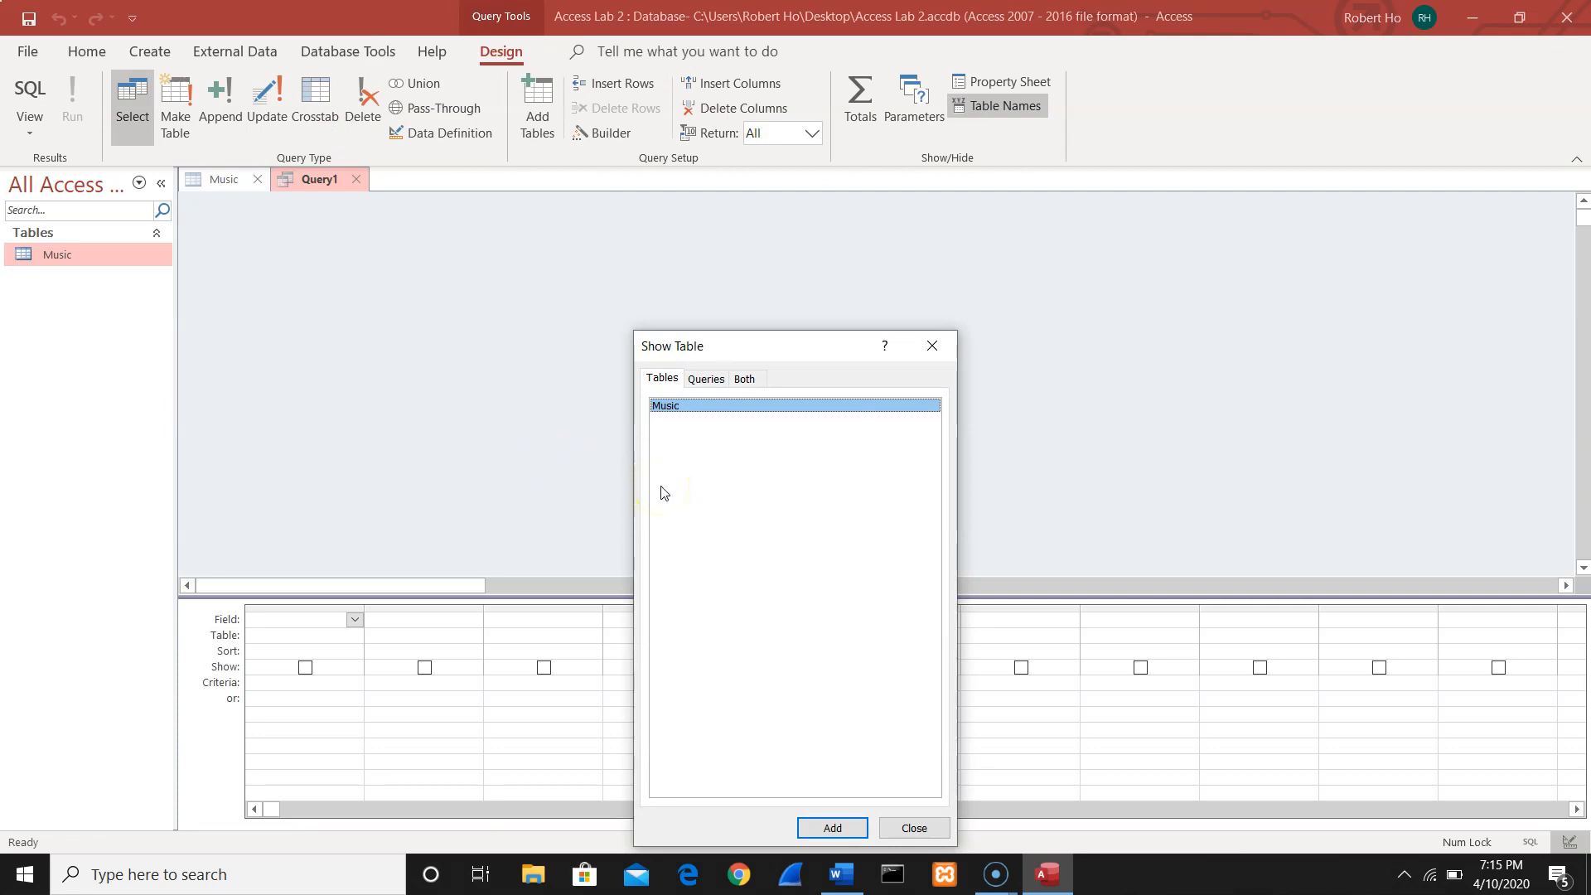
left_click(829, 829)
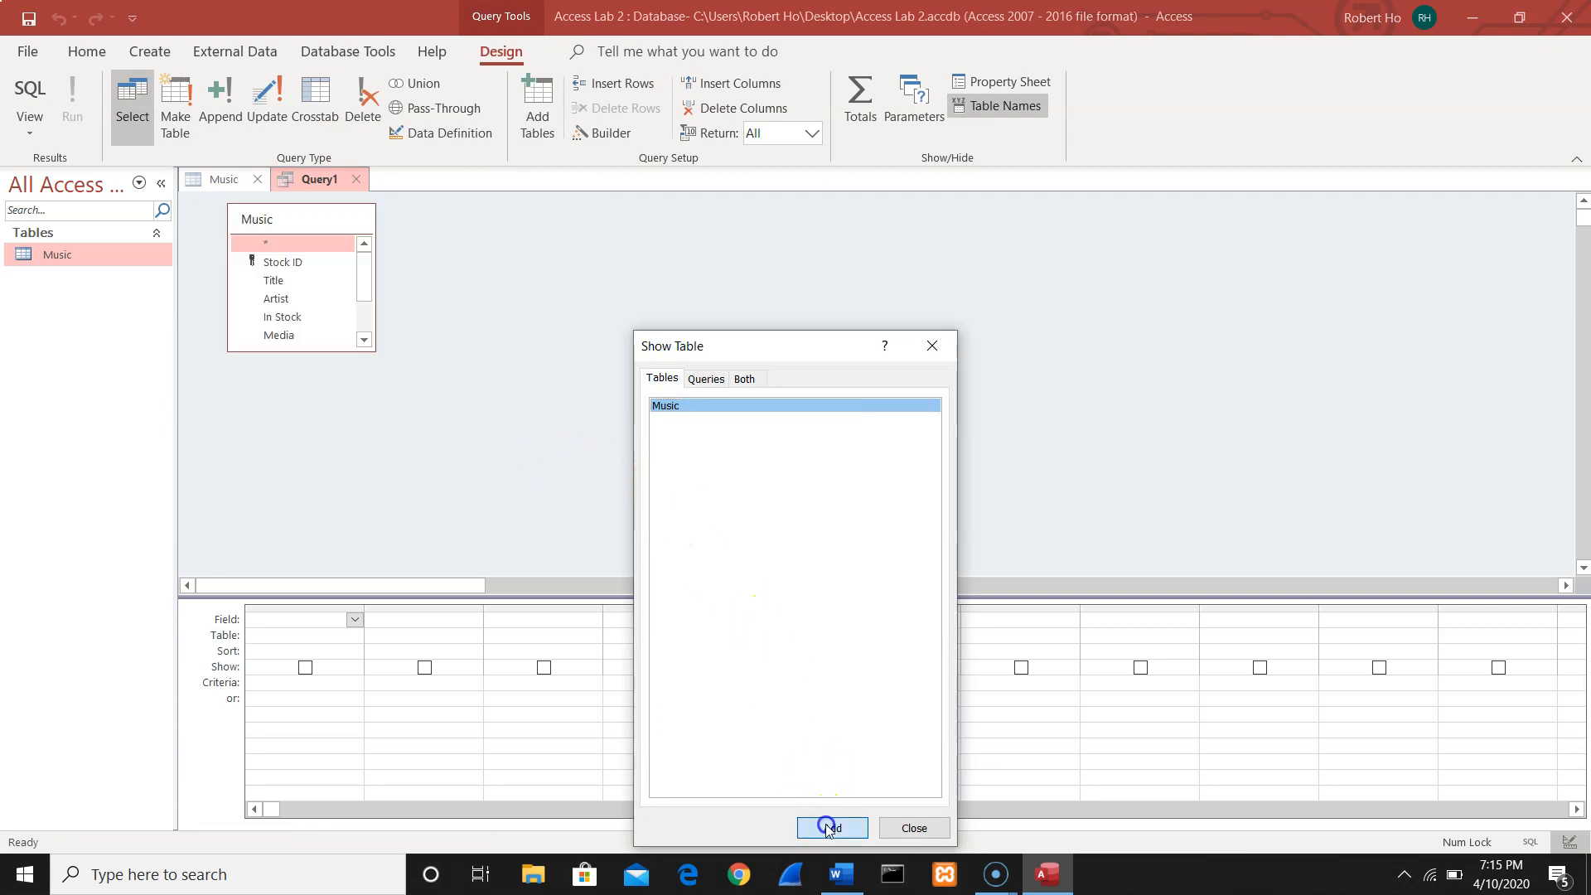
left_click(927, 830)
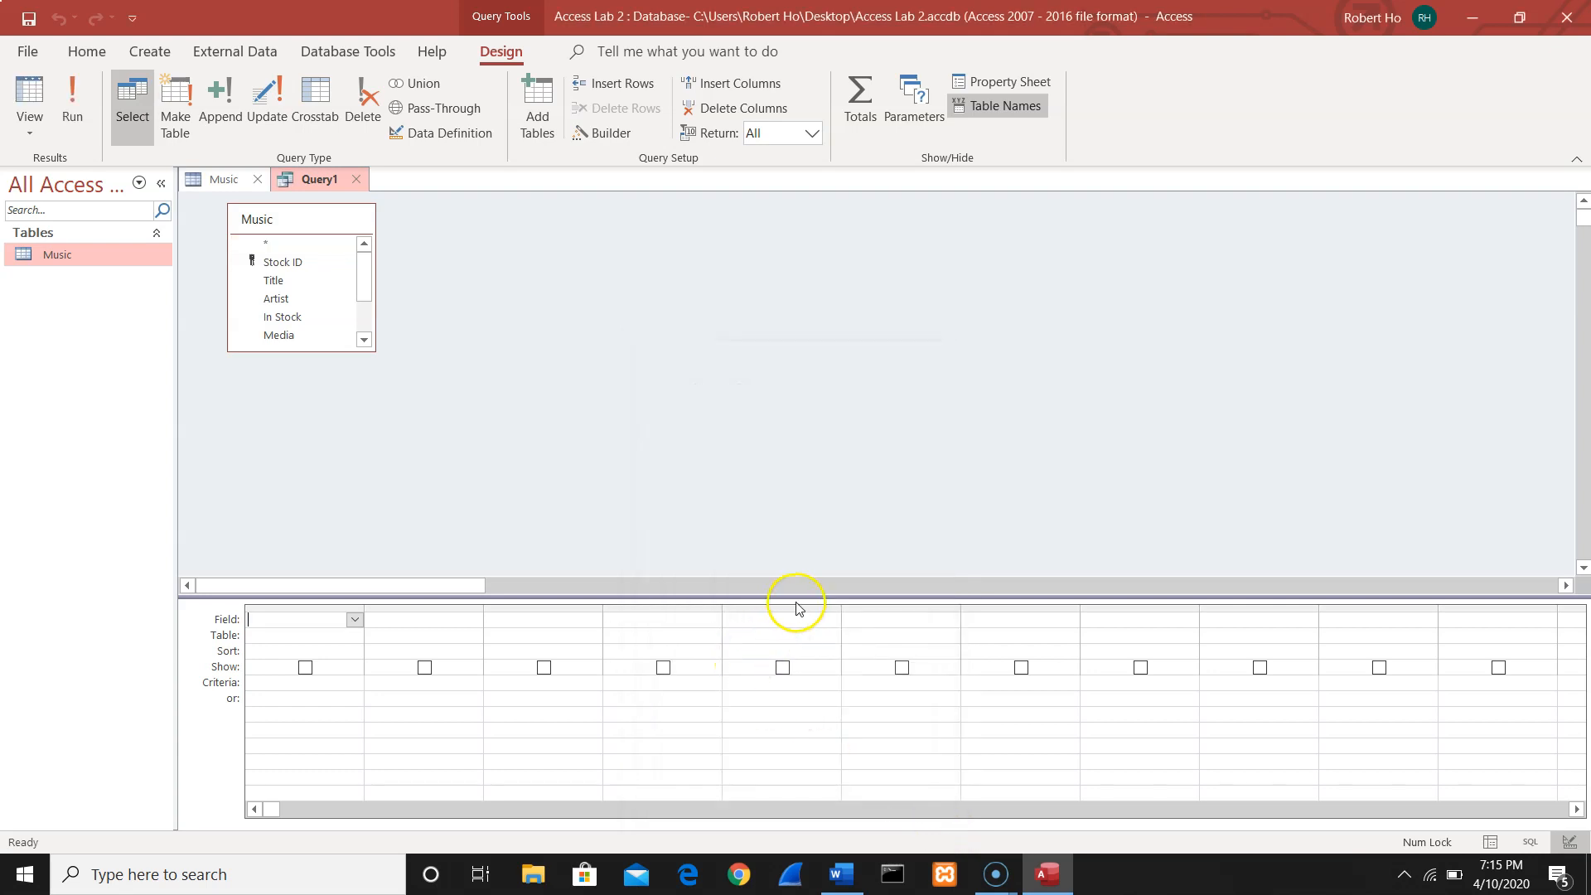
Enlarge the Music field list to show all fields and add Title, Artist, List Price and Purchase Date to the query
left_click_drag(800, 599, 798, 500)
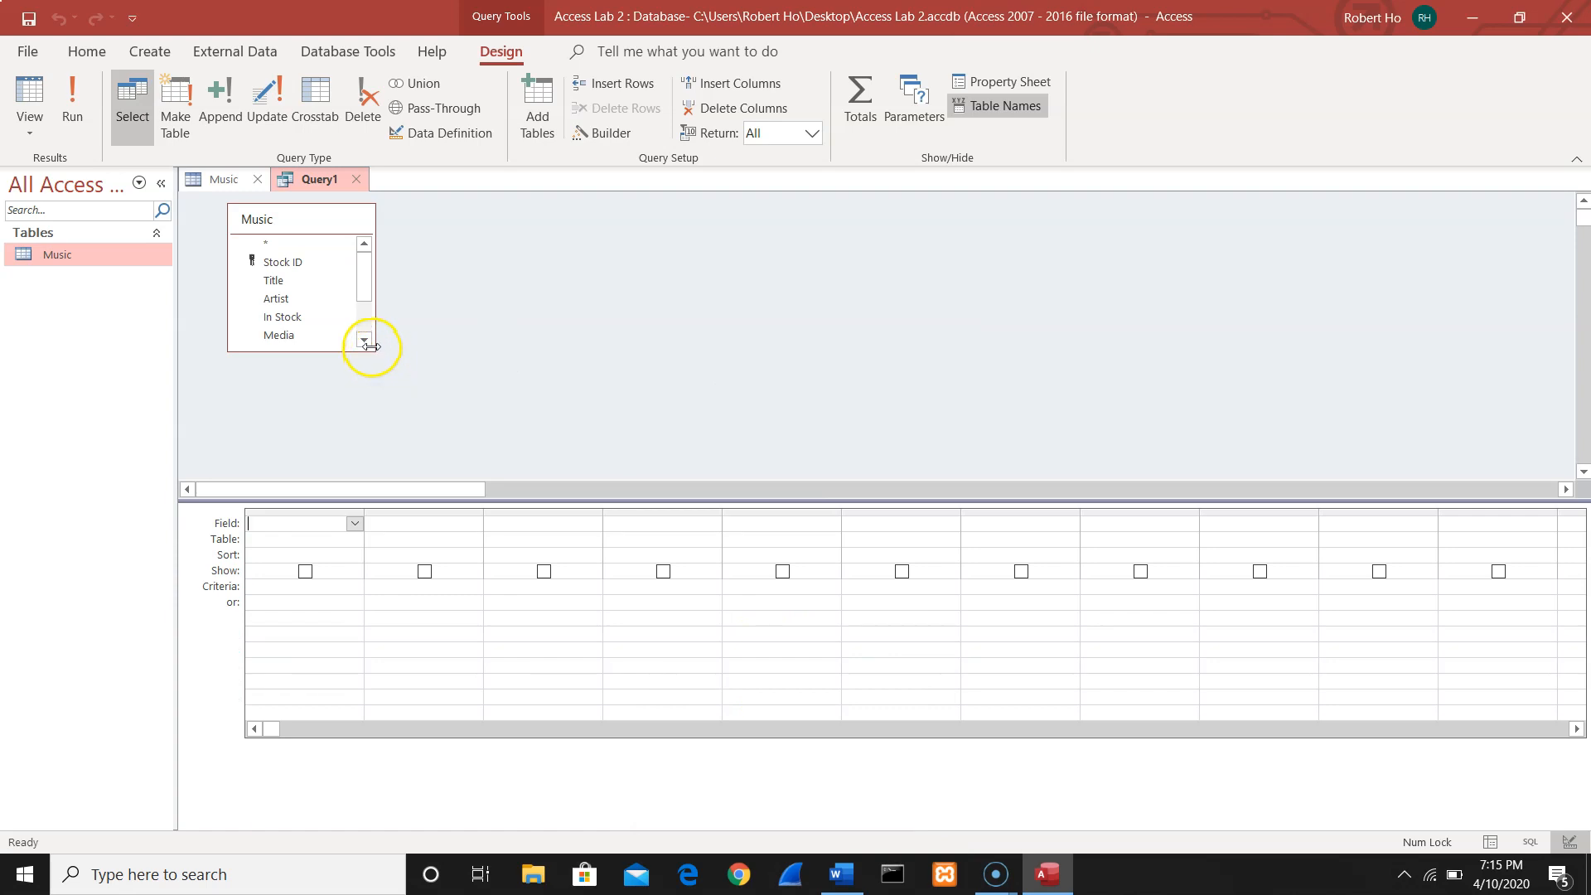
left_click_drag(373, 351, 415, 426)
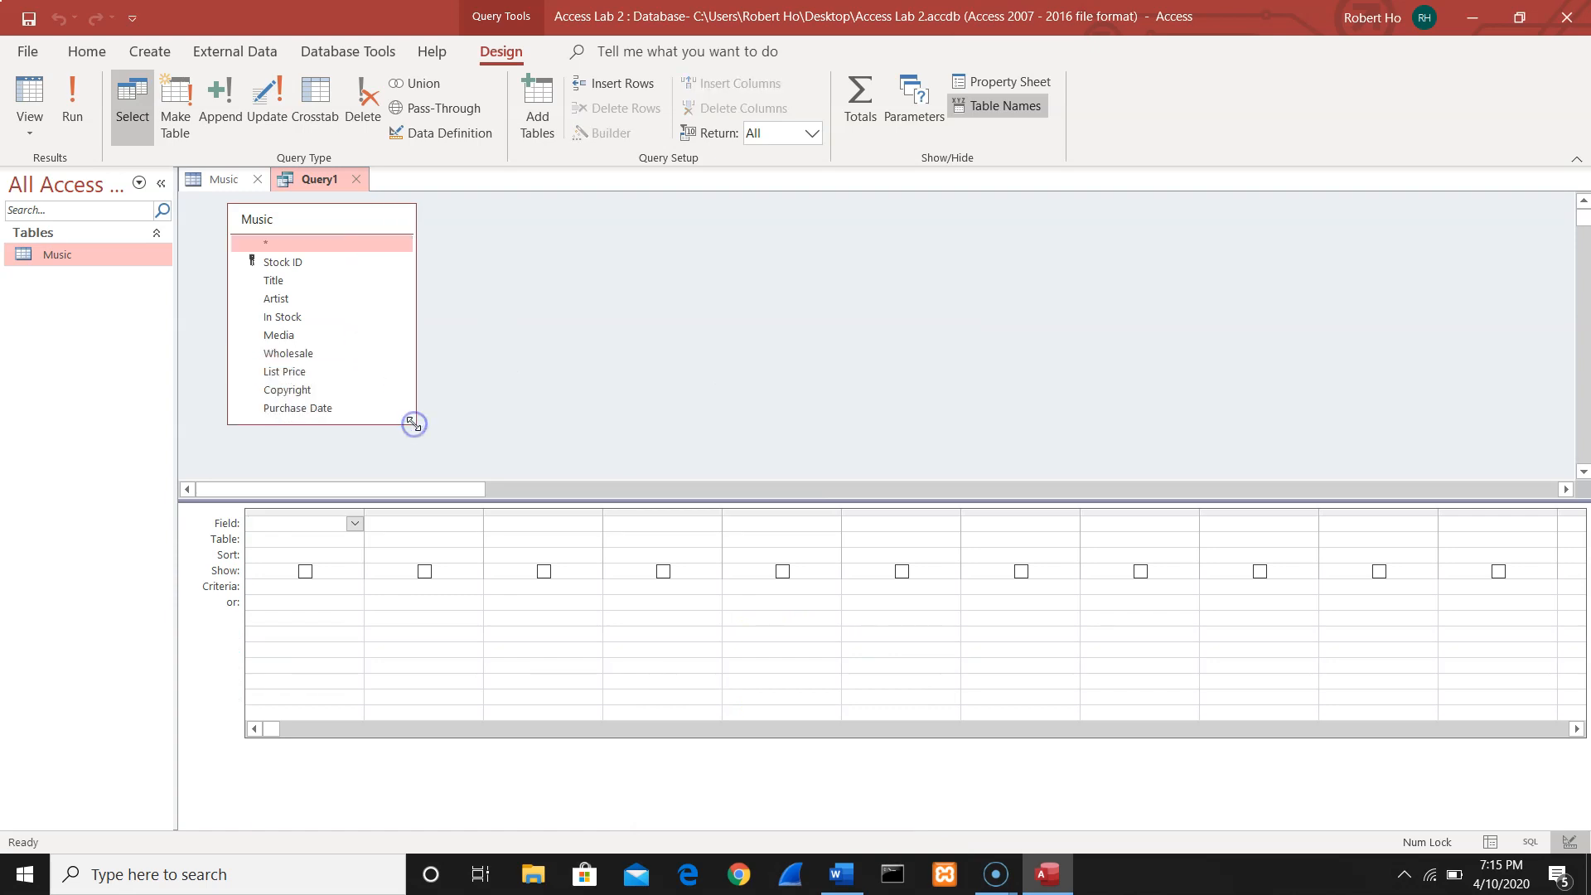
double_click(297, 281)
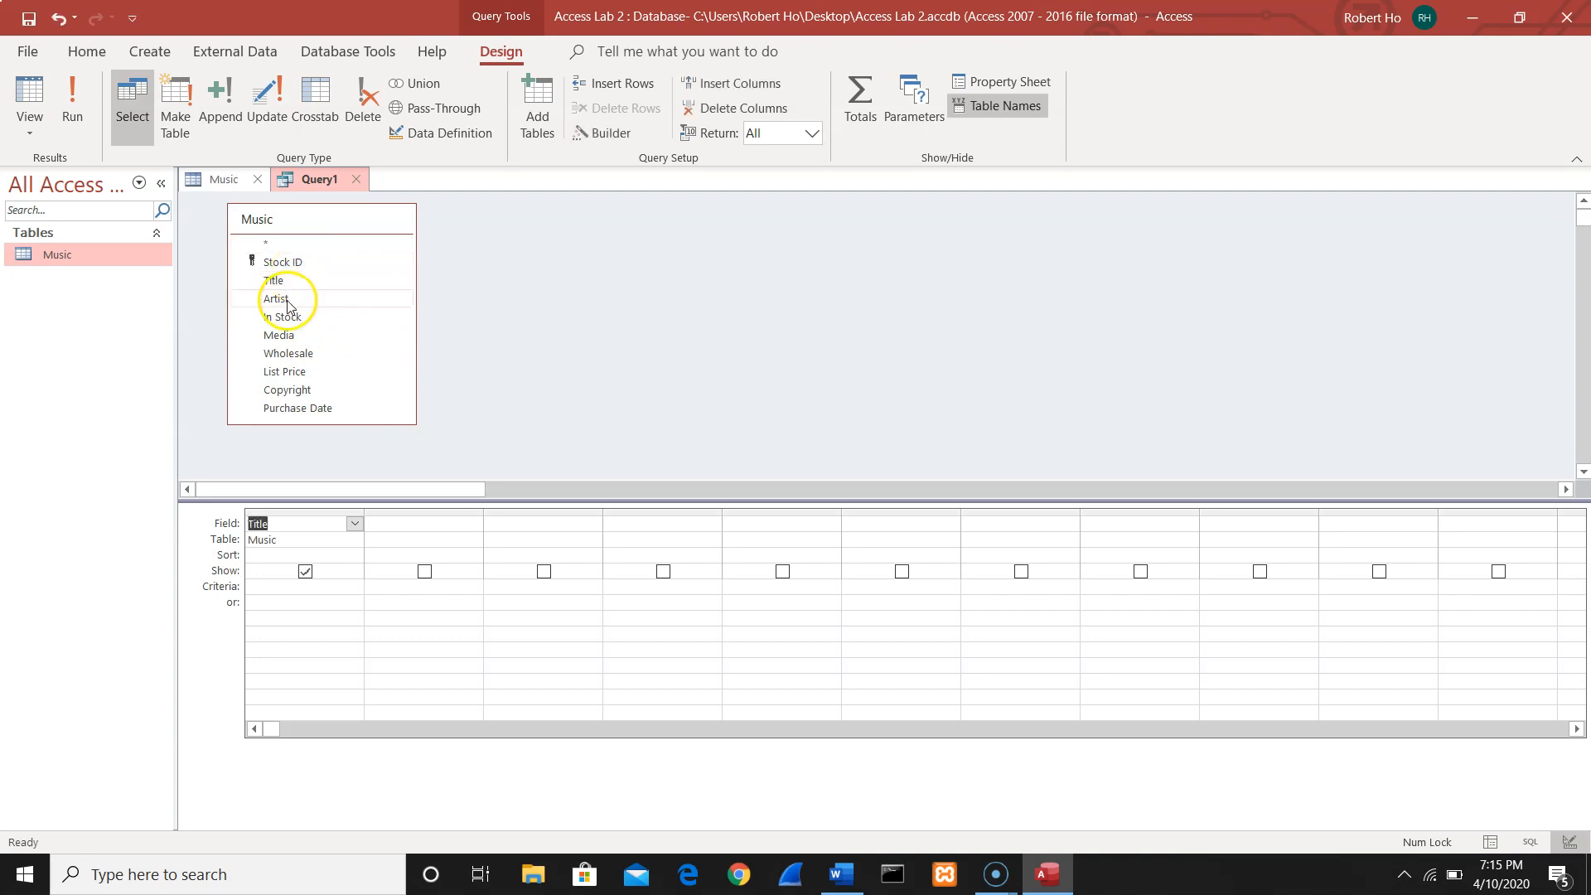
double_click(286, 300)
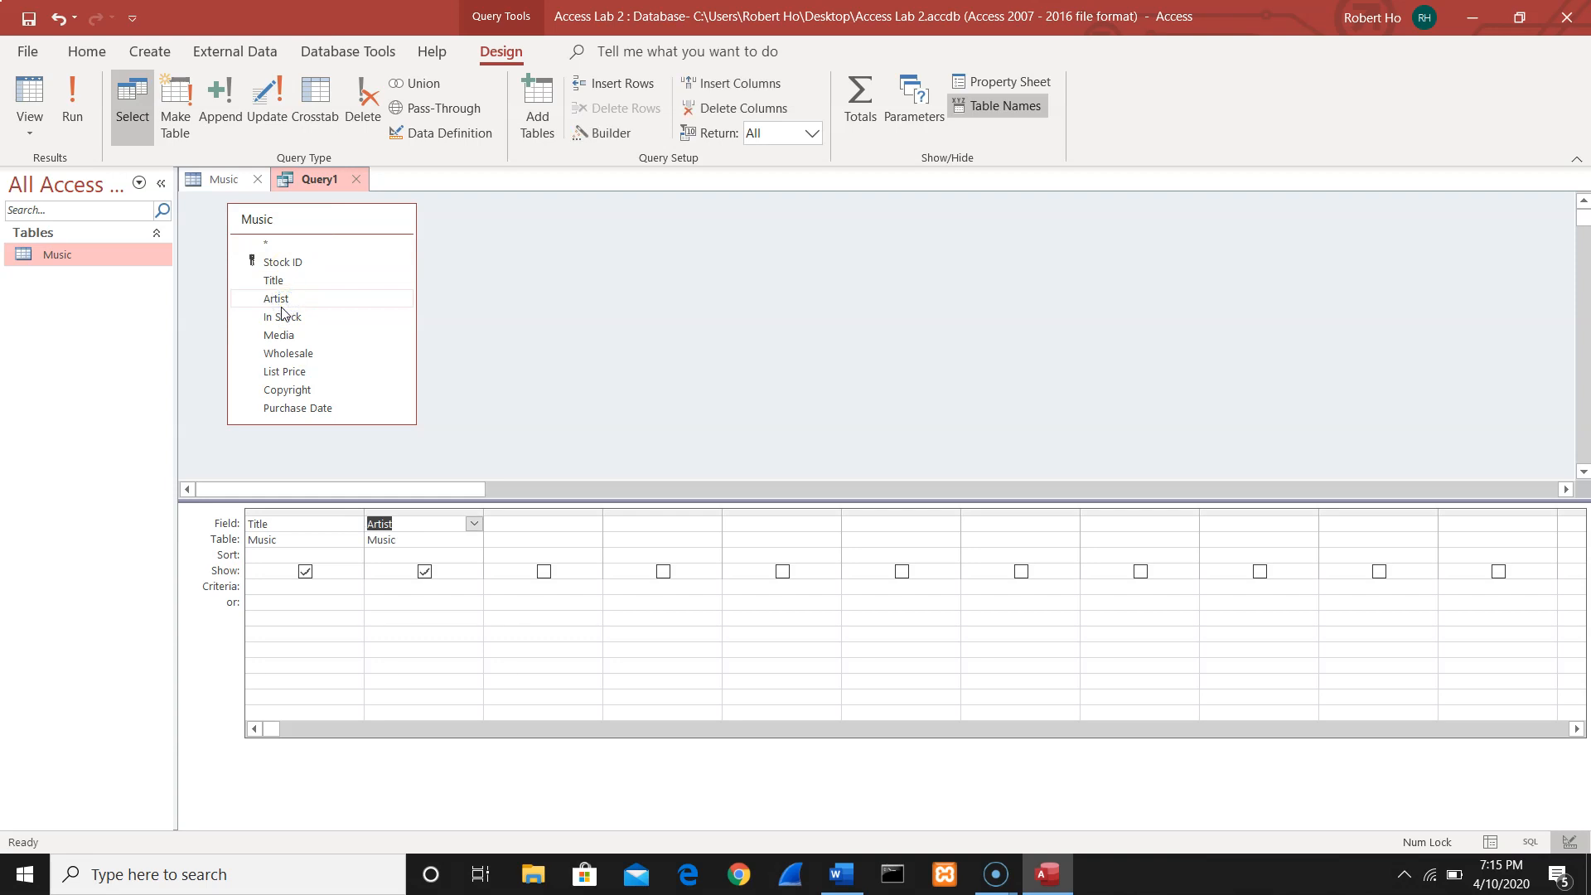
left_click(312, 373)
double_click(312, 373)
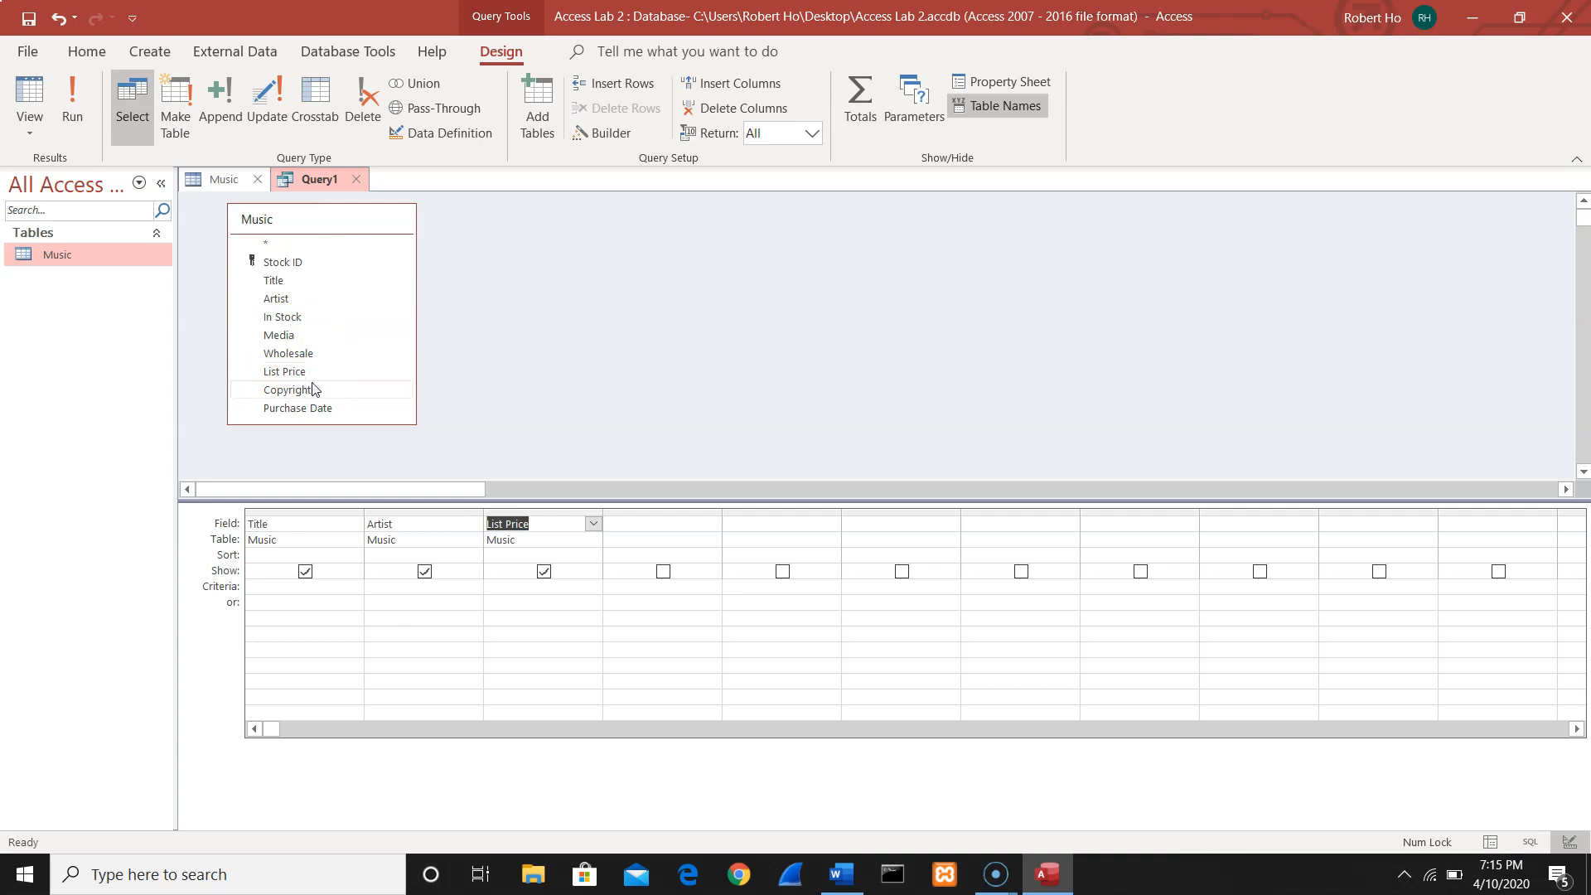
double_click(314, 408)
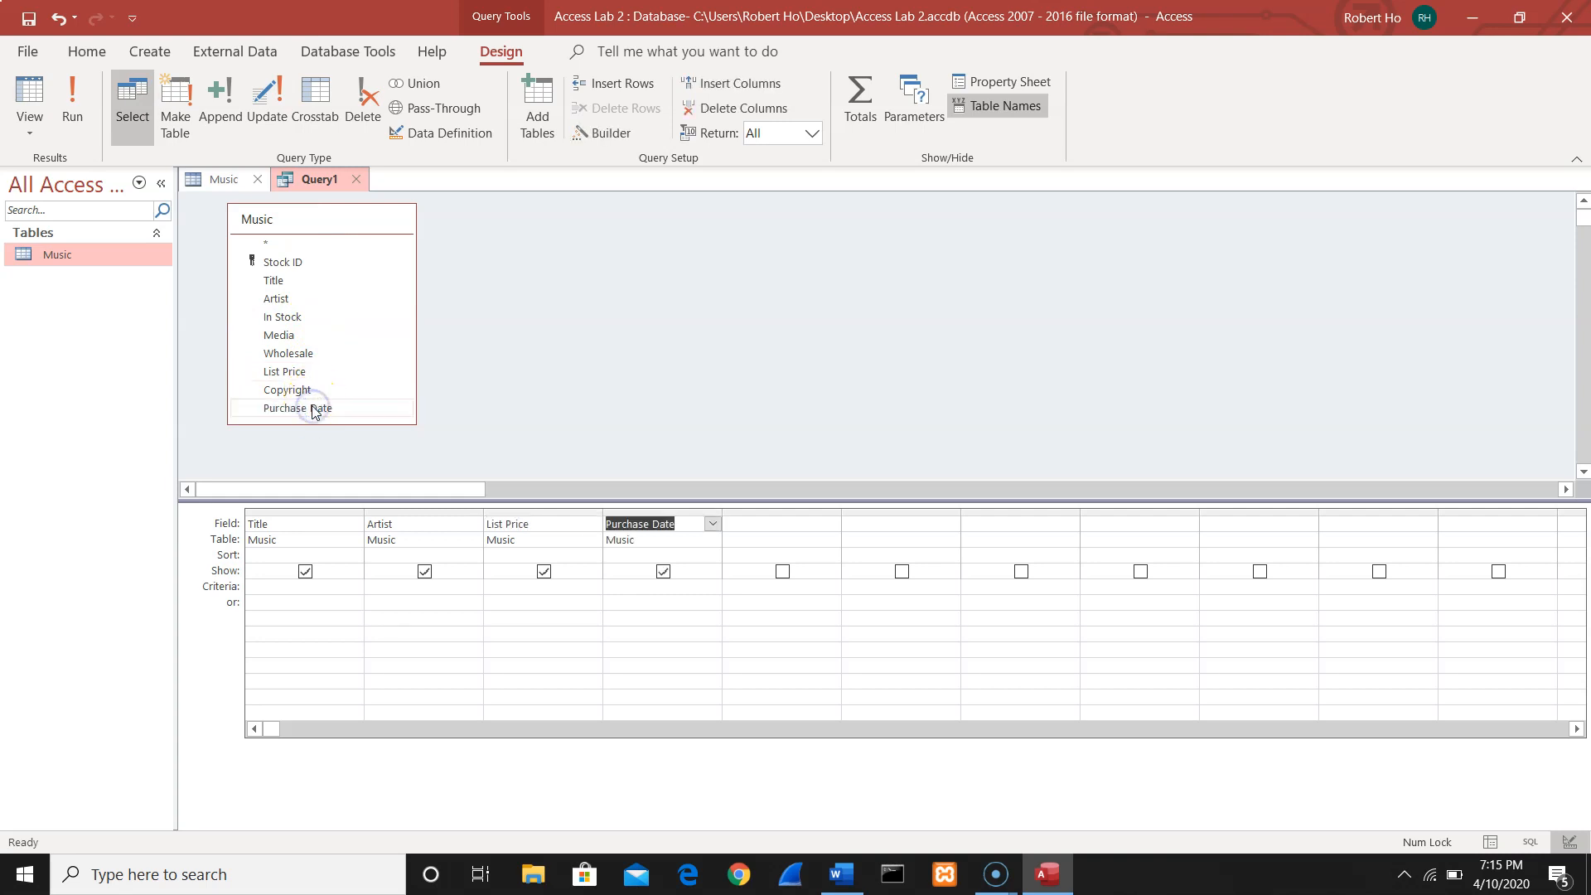
Recheck the instructions in Word and add the Media field to the Access query with criterion CD, hidden from the results
left_click(841, 872)
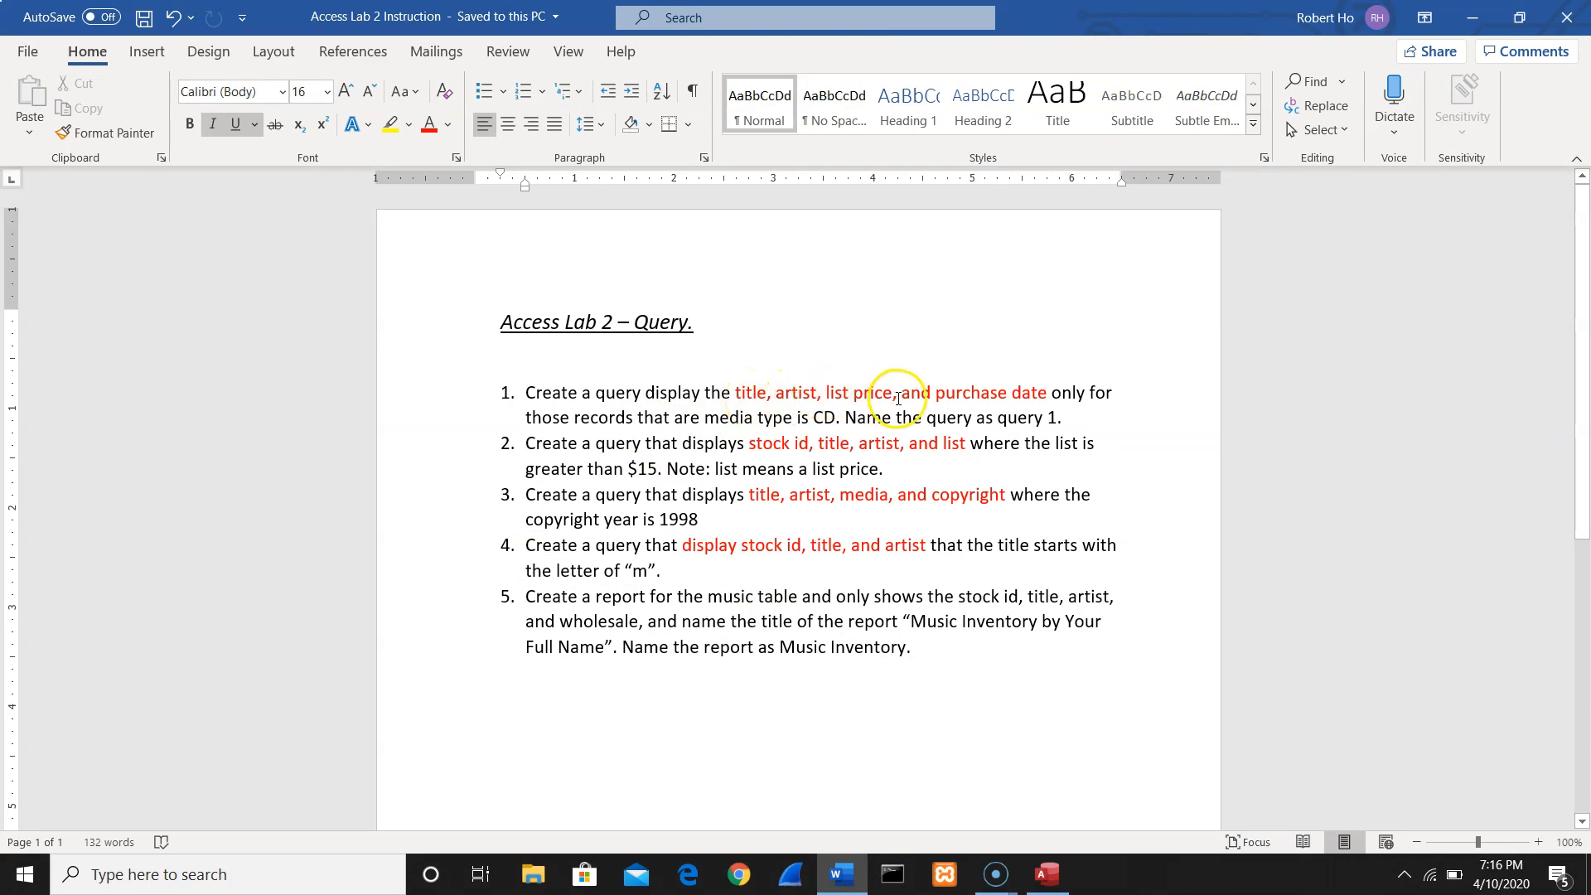
left_click(1484, 16)
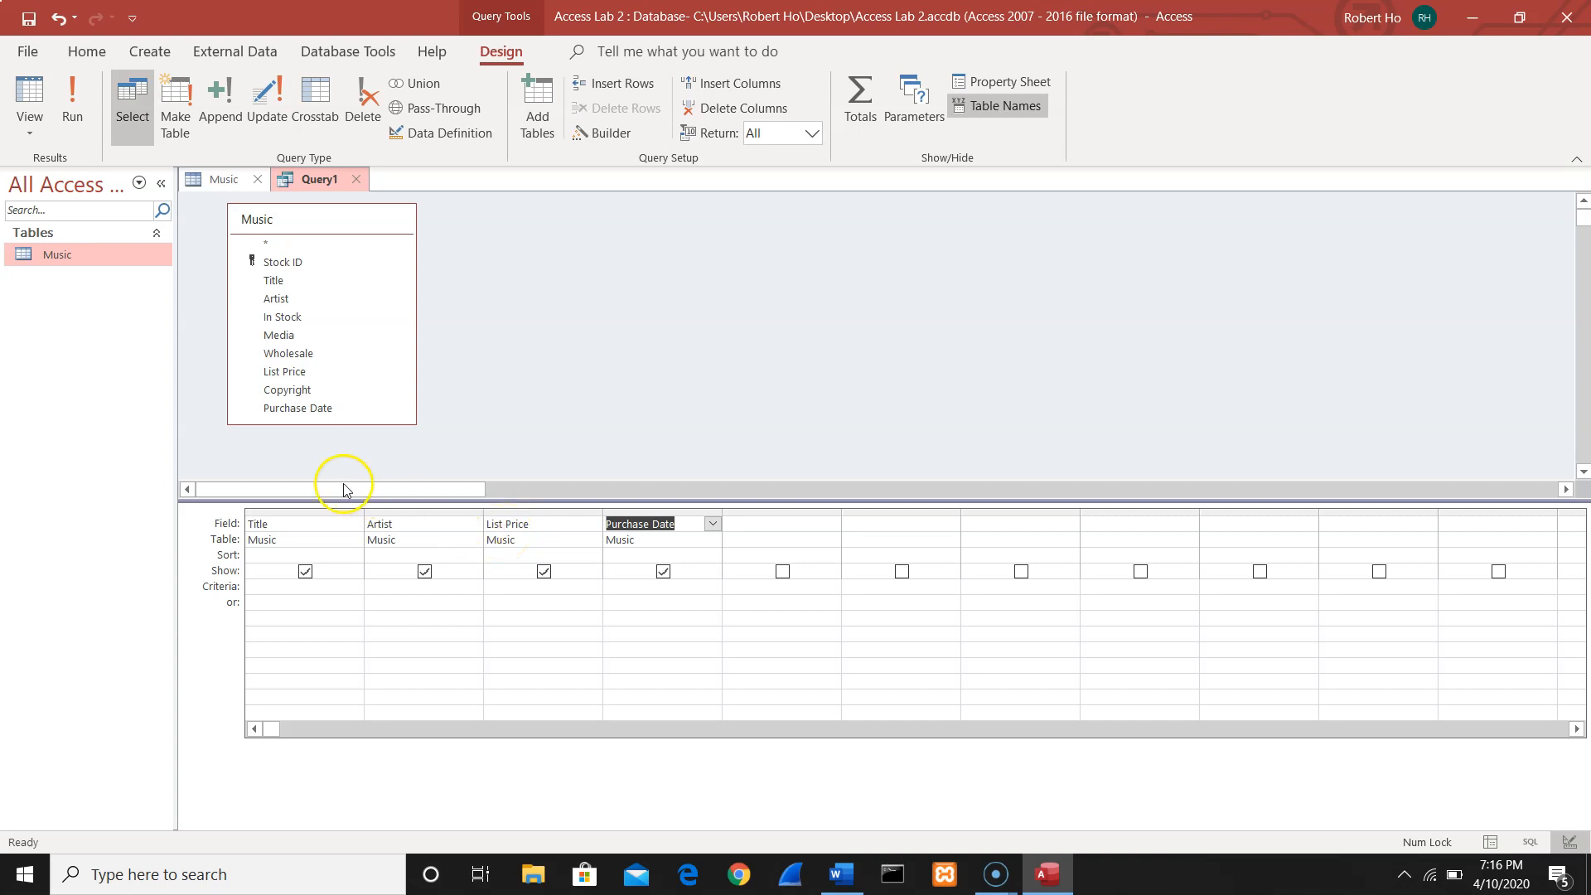
double_click(280, 336)
left_click(814, 591)
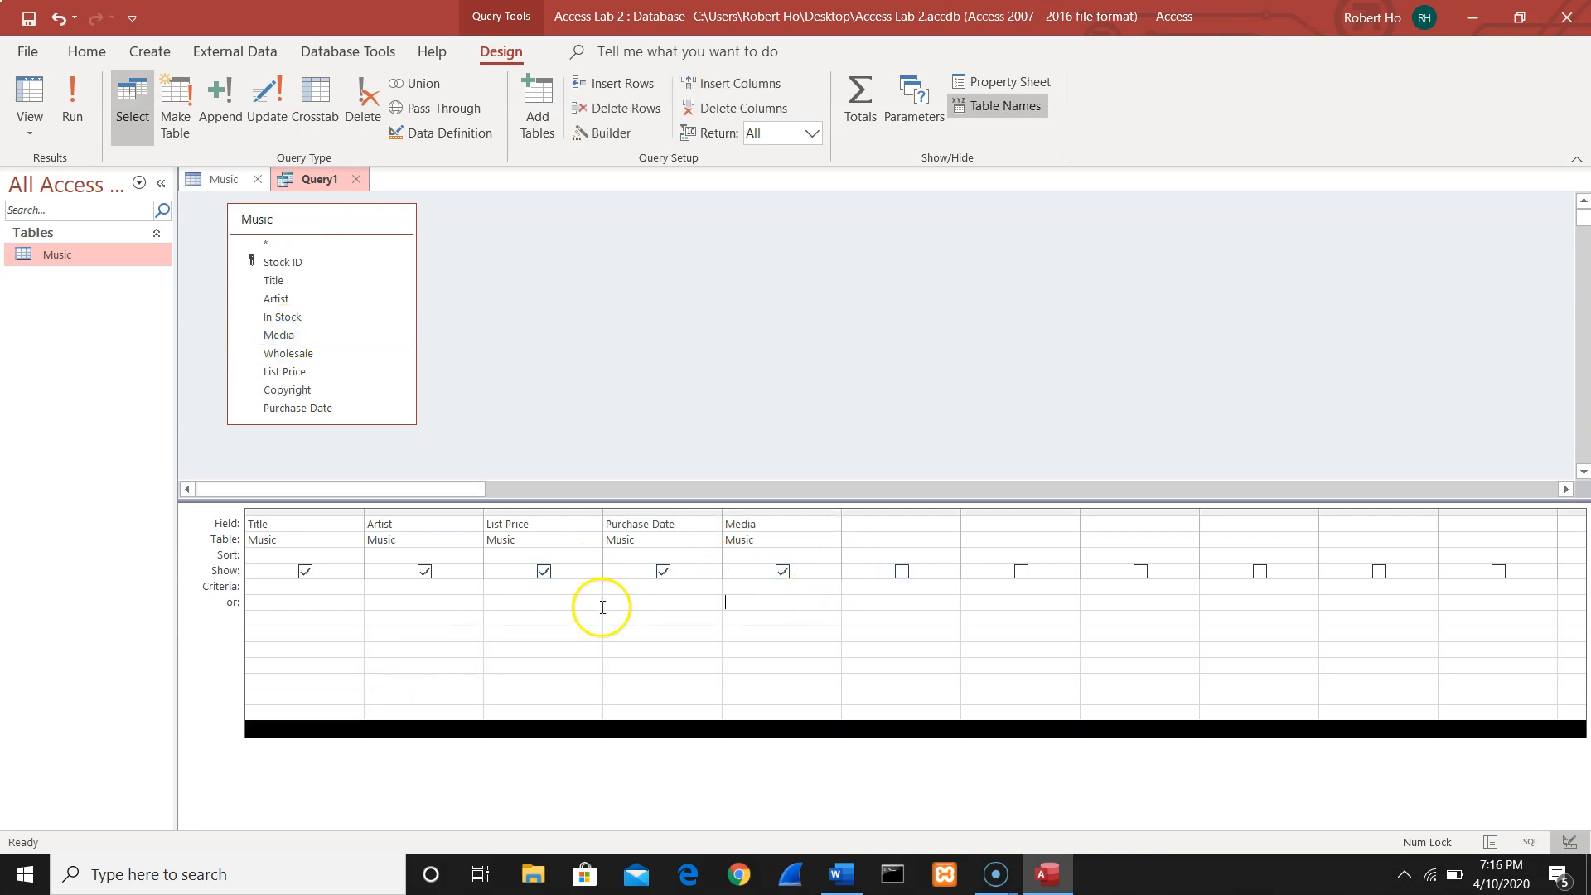
left_click(741, 591)
type("CD")
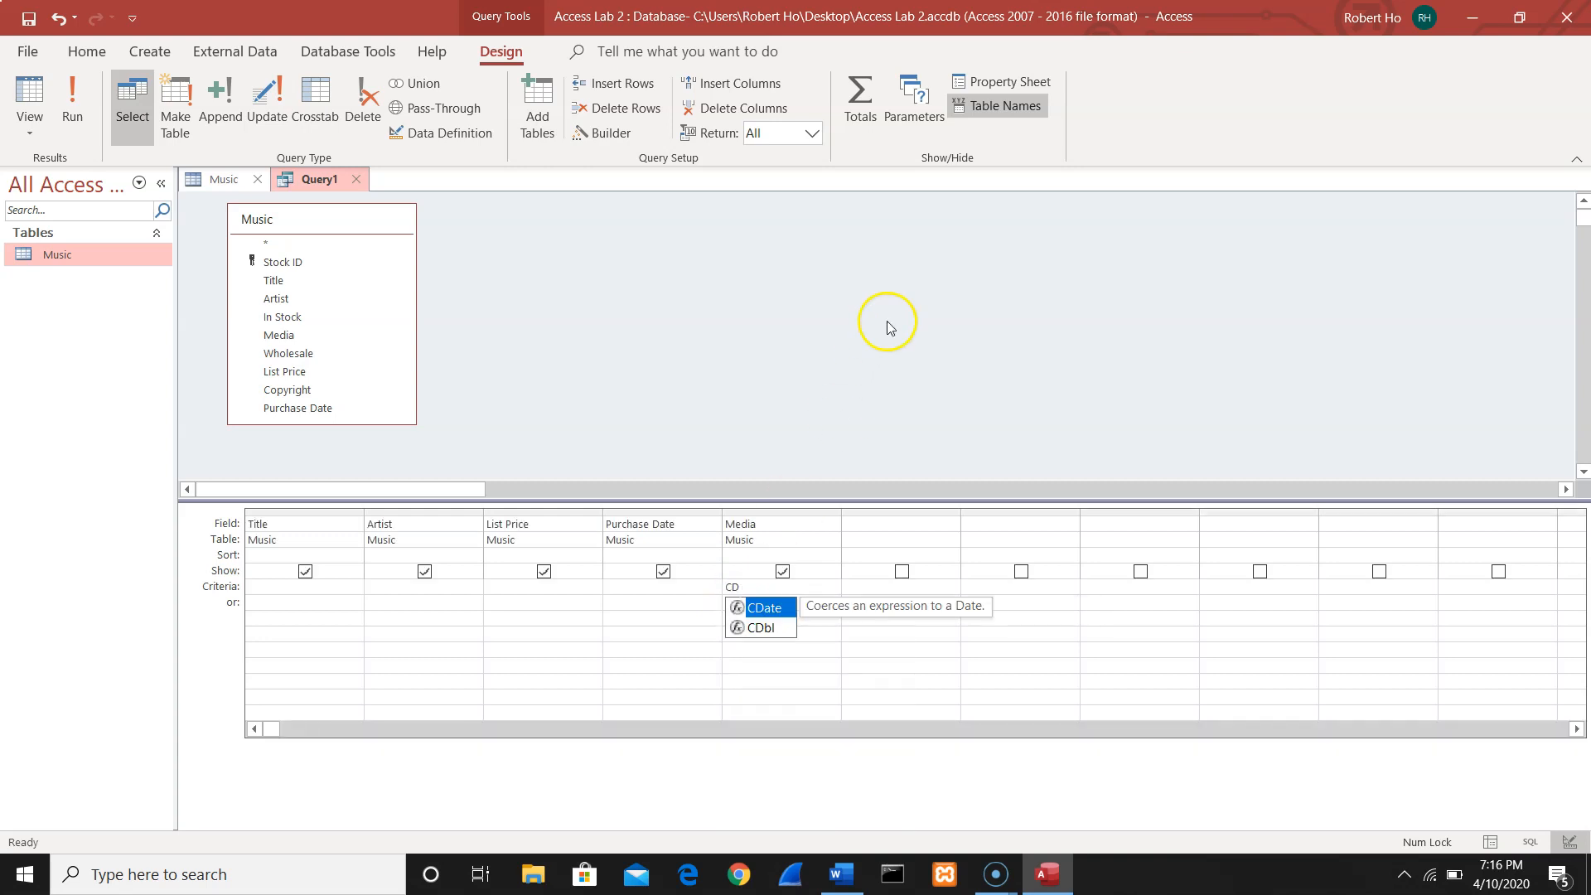
left_click(900, 306)
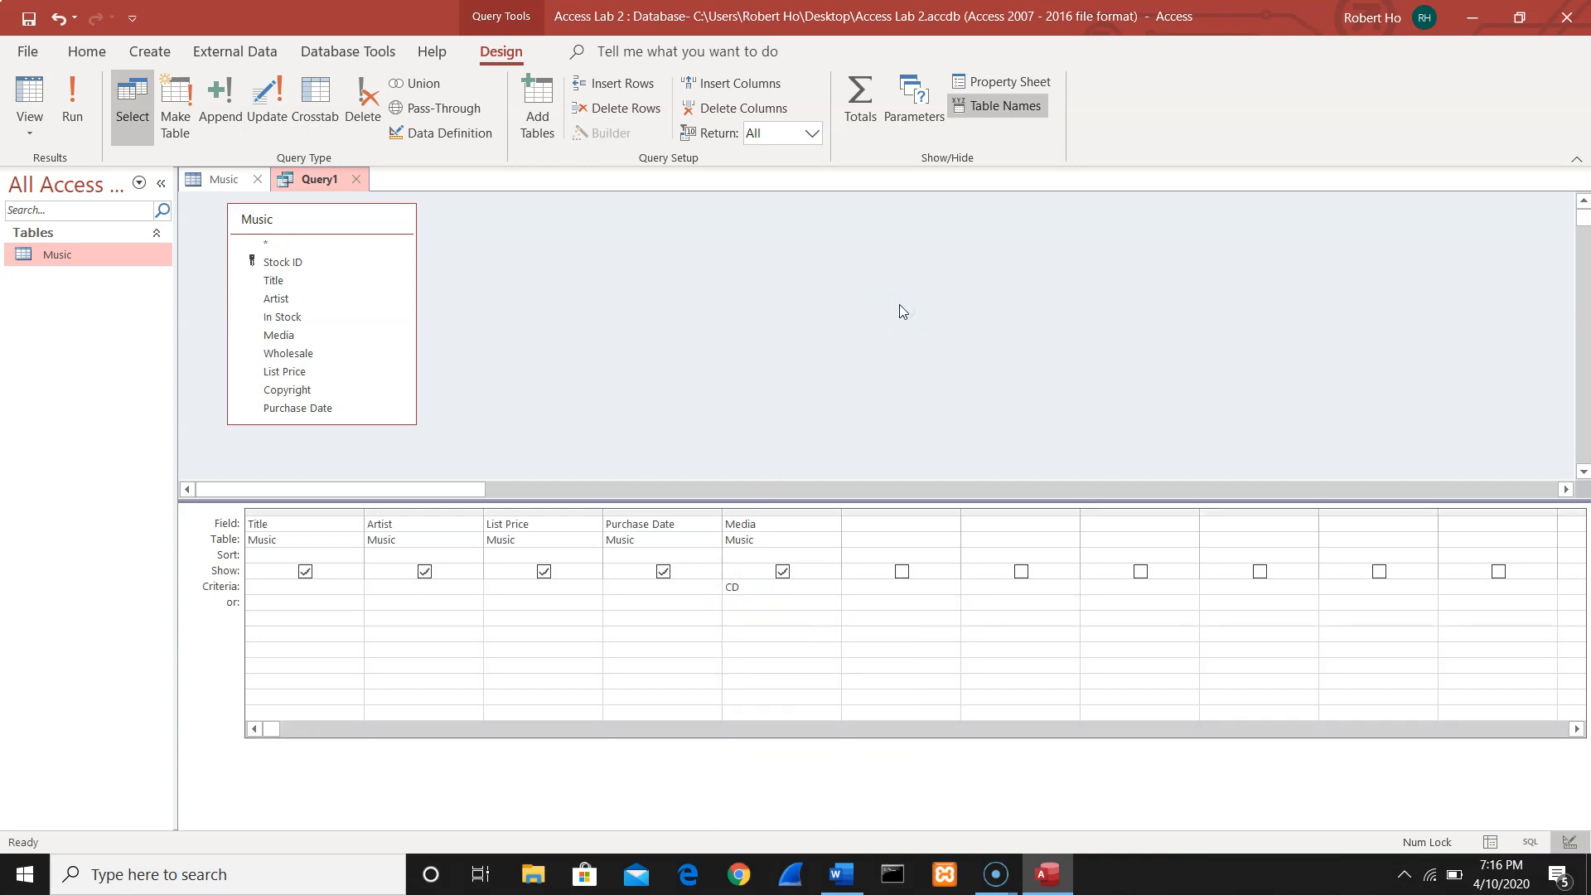
left_click(783, 572)
left_click(902, 366)
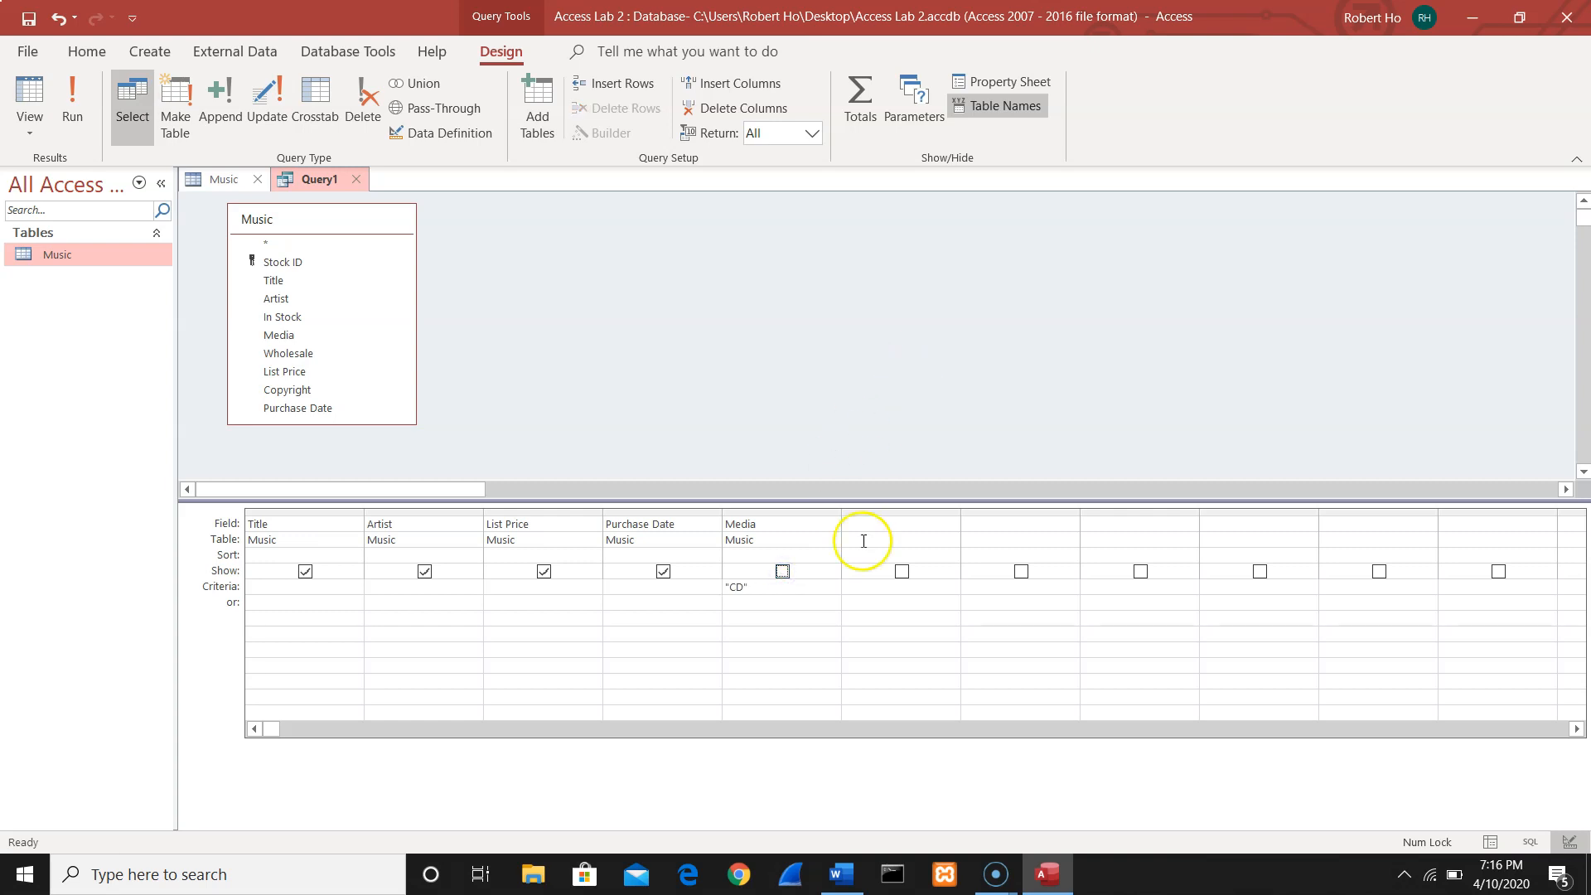
Review the first query's required fields, media condition and name in the Word instructions, and return to the Access query
left_click(841, 877)
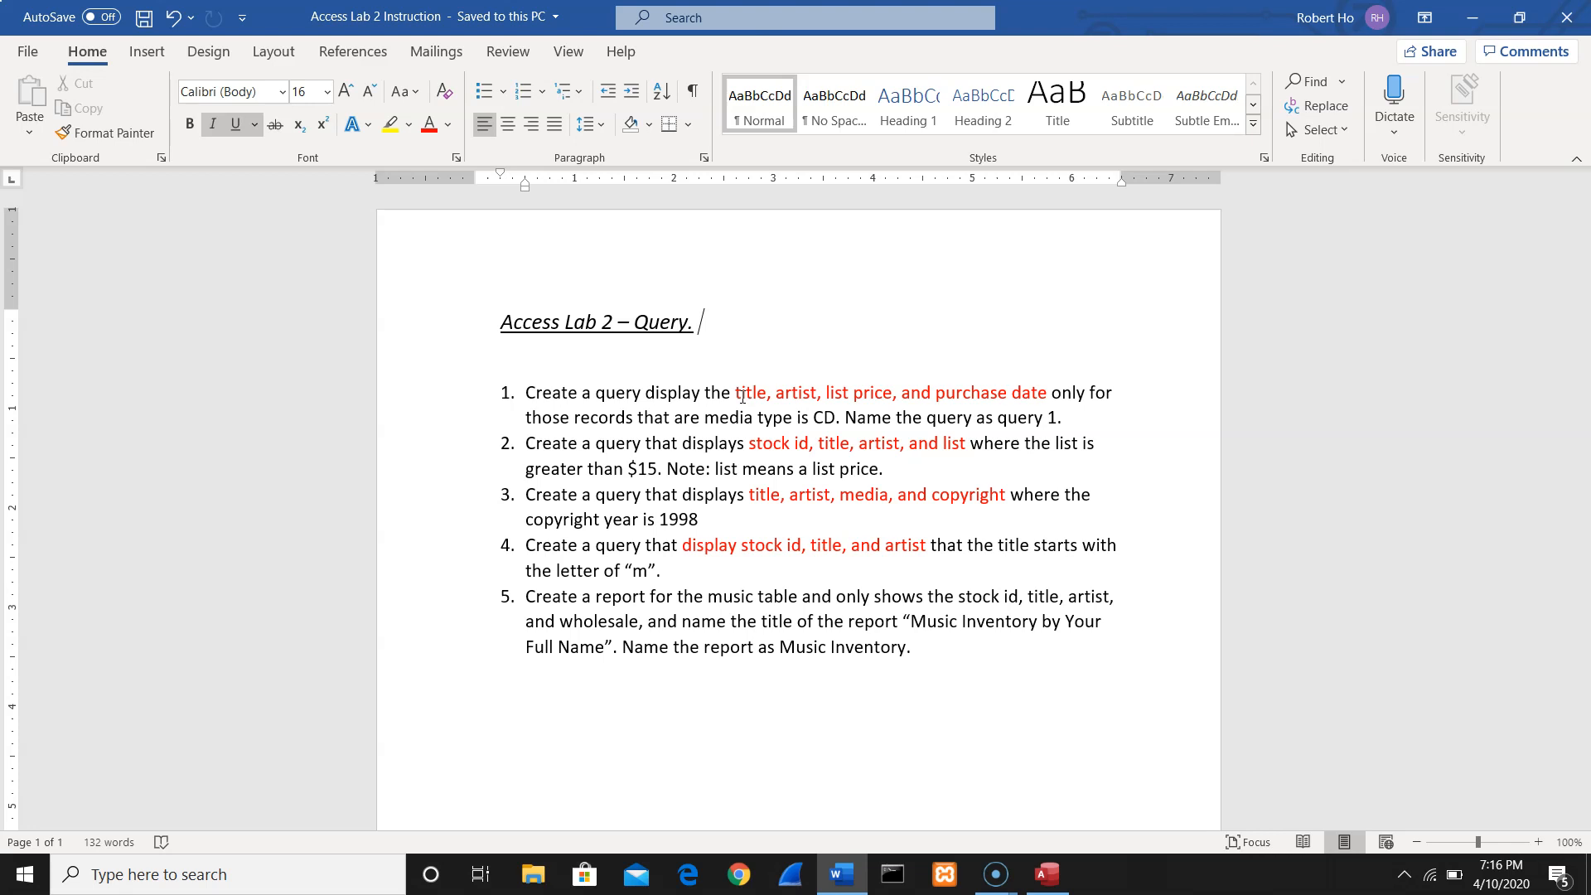
left_click(1480, 22)
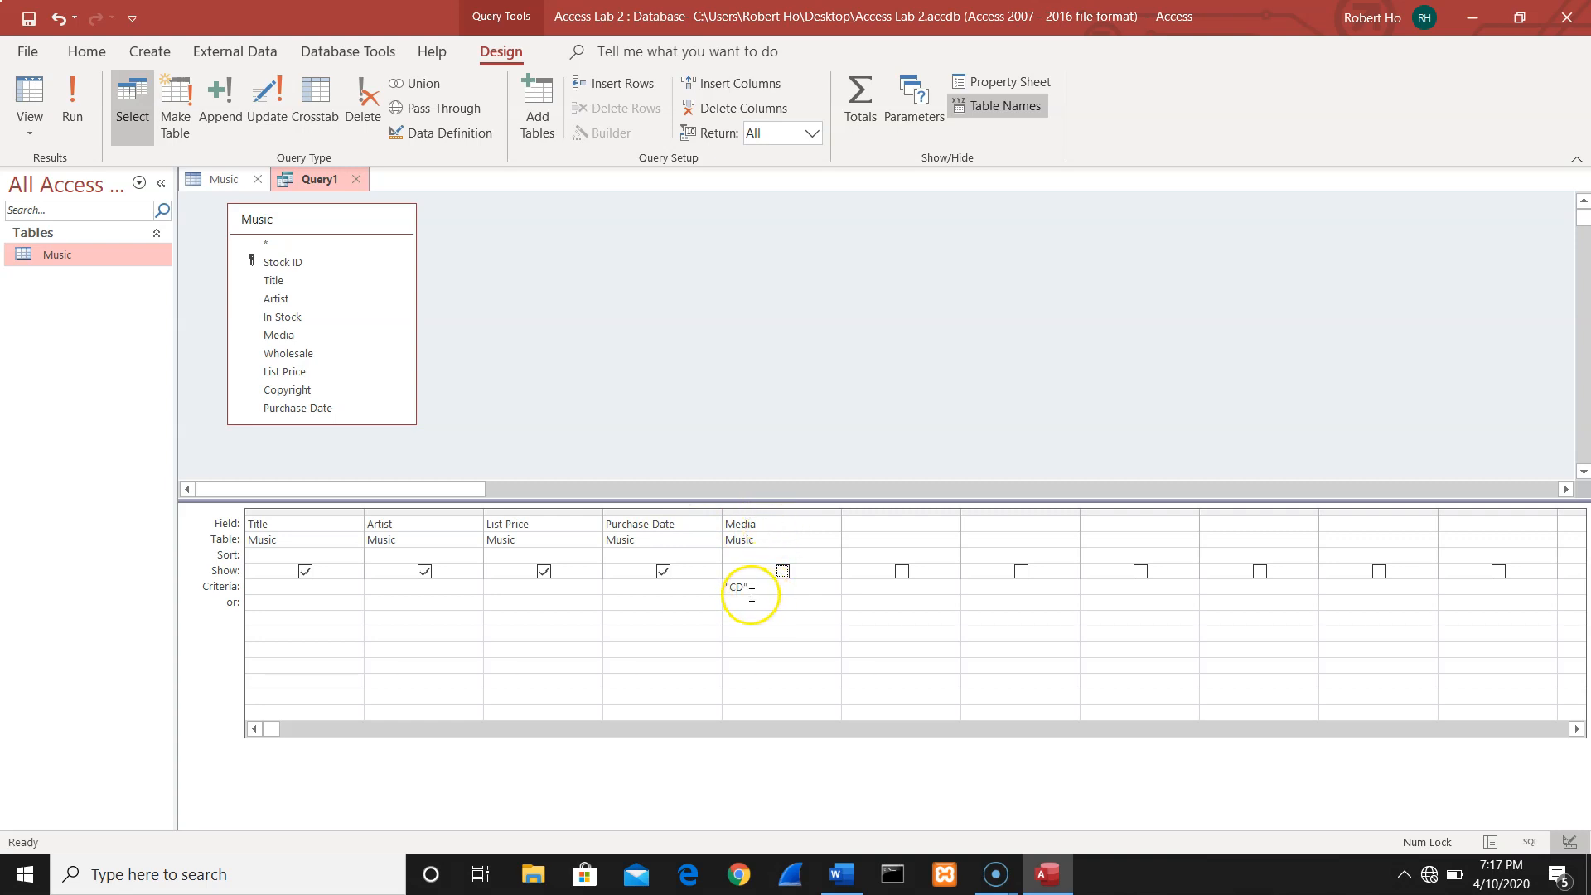
Run the CD query from Design View with Media hidden, recheck its design, and run it again to view the records
left_click(782, 572)
left_click(782, 572)
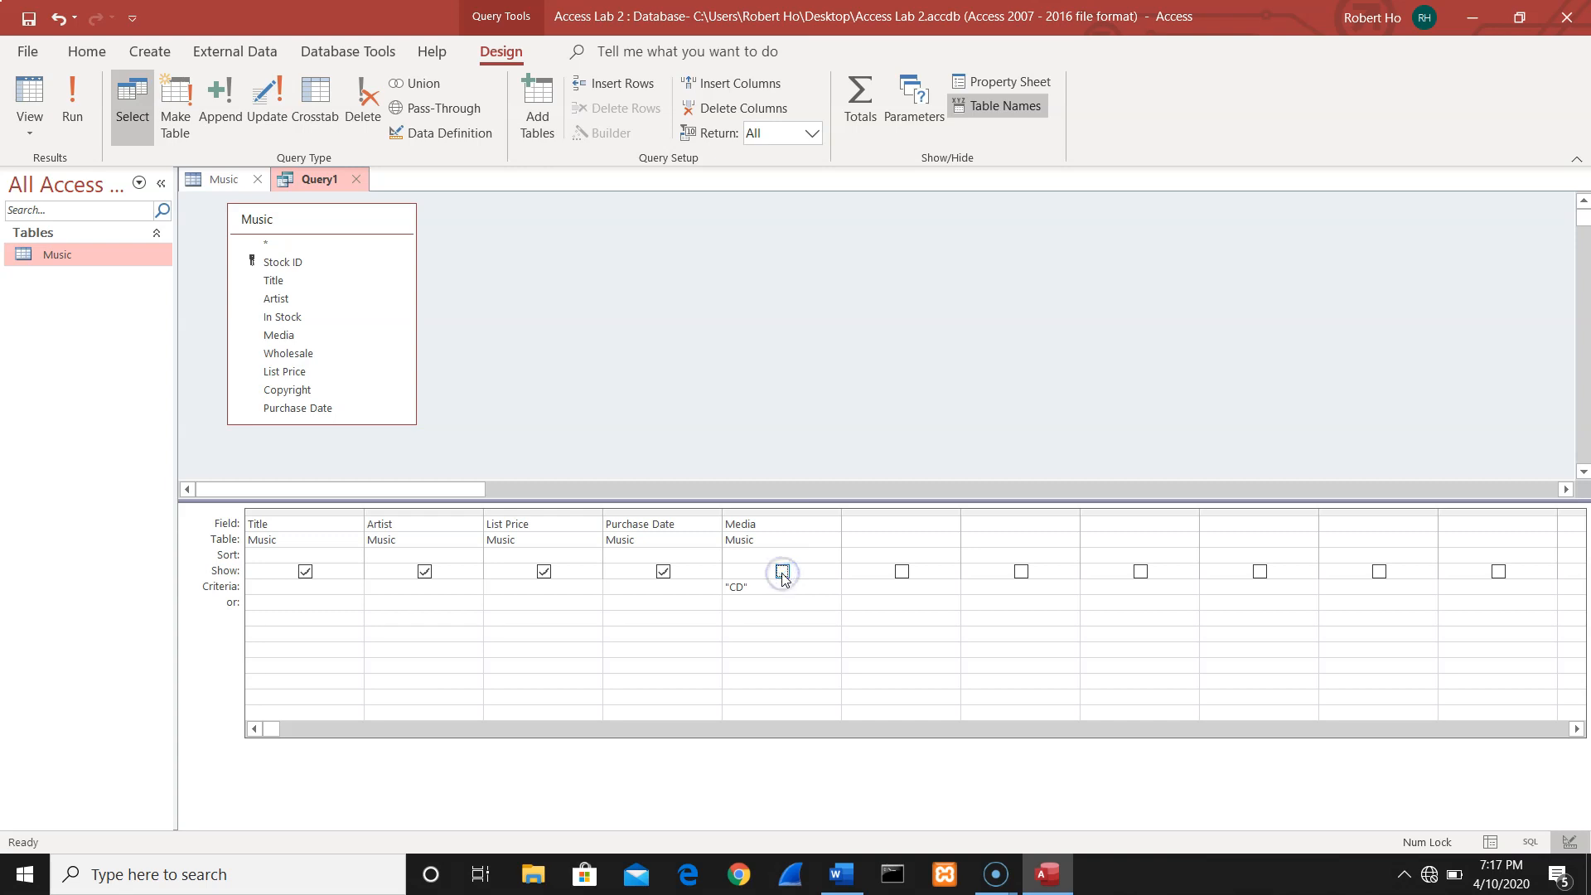
left_click(82, 111)
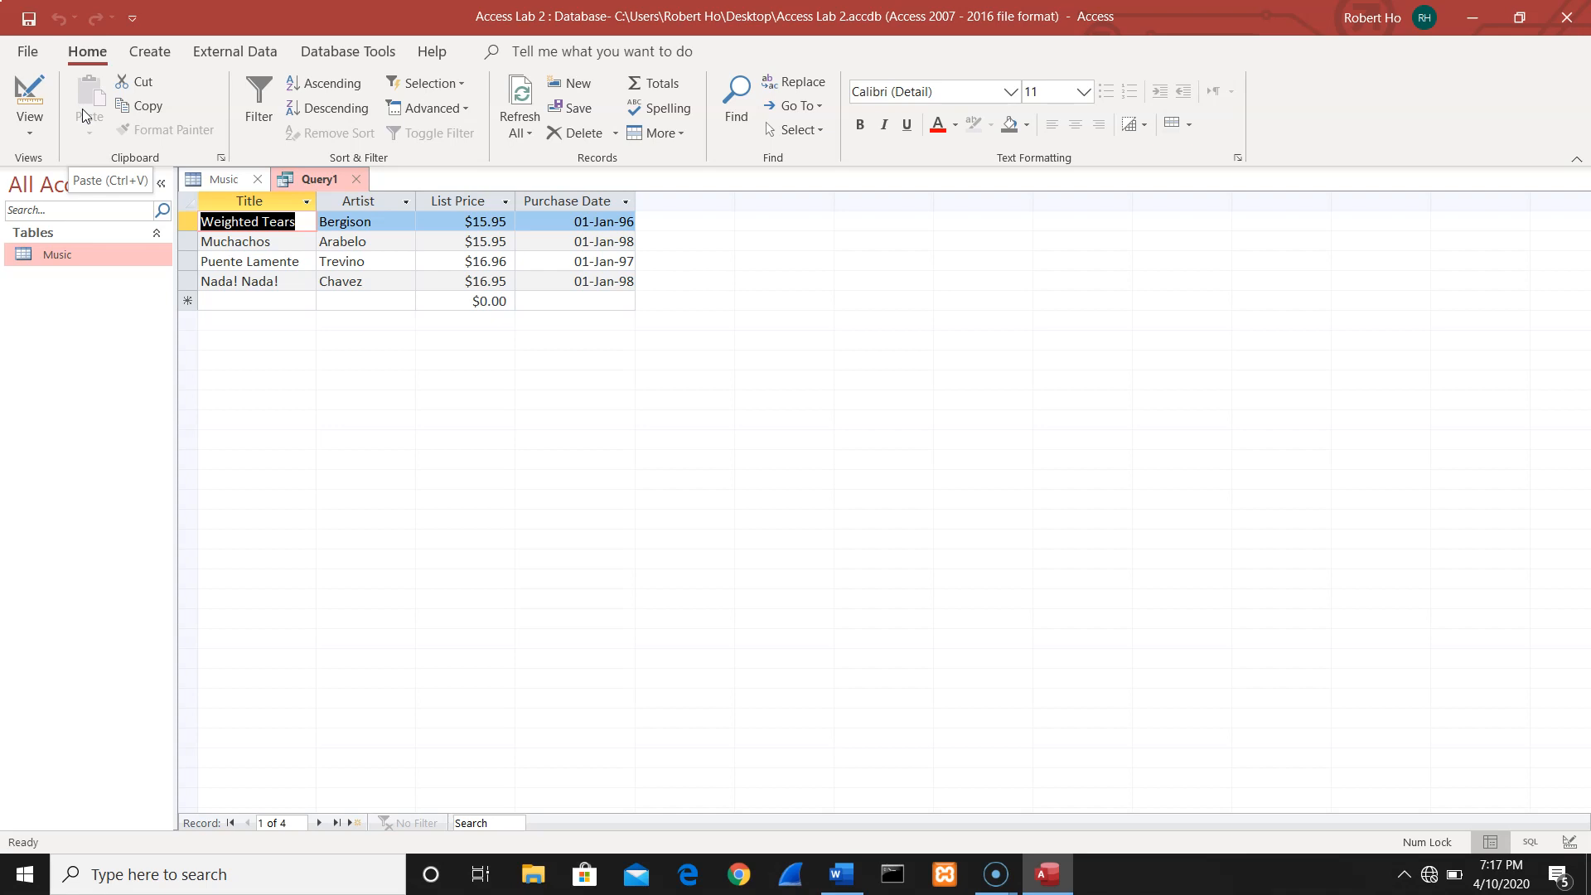
left_click(31, 135)
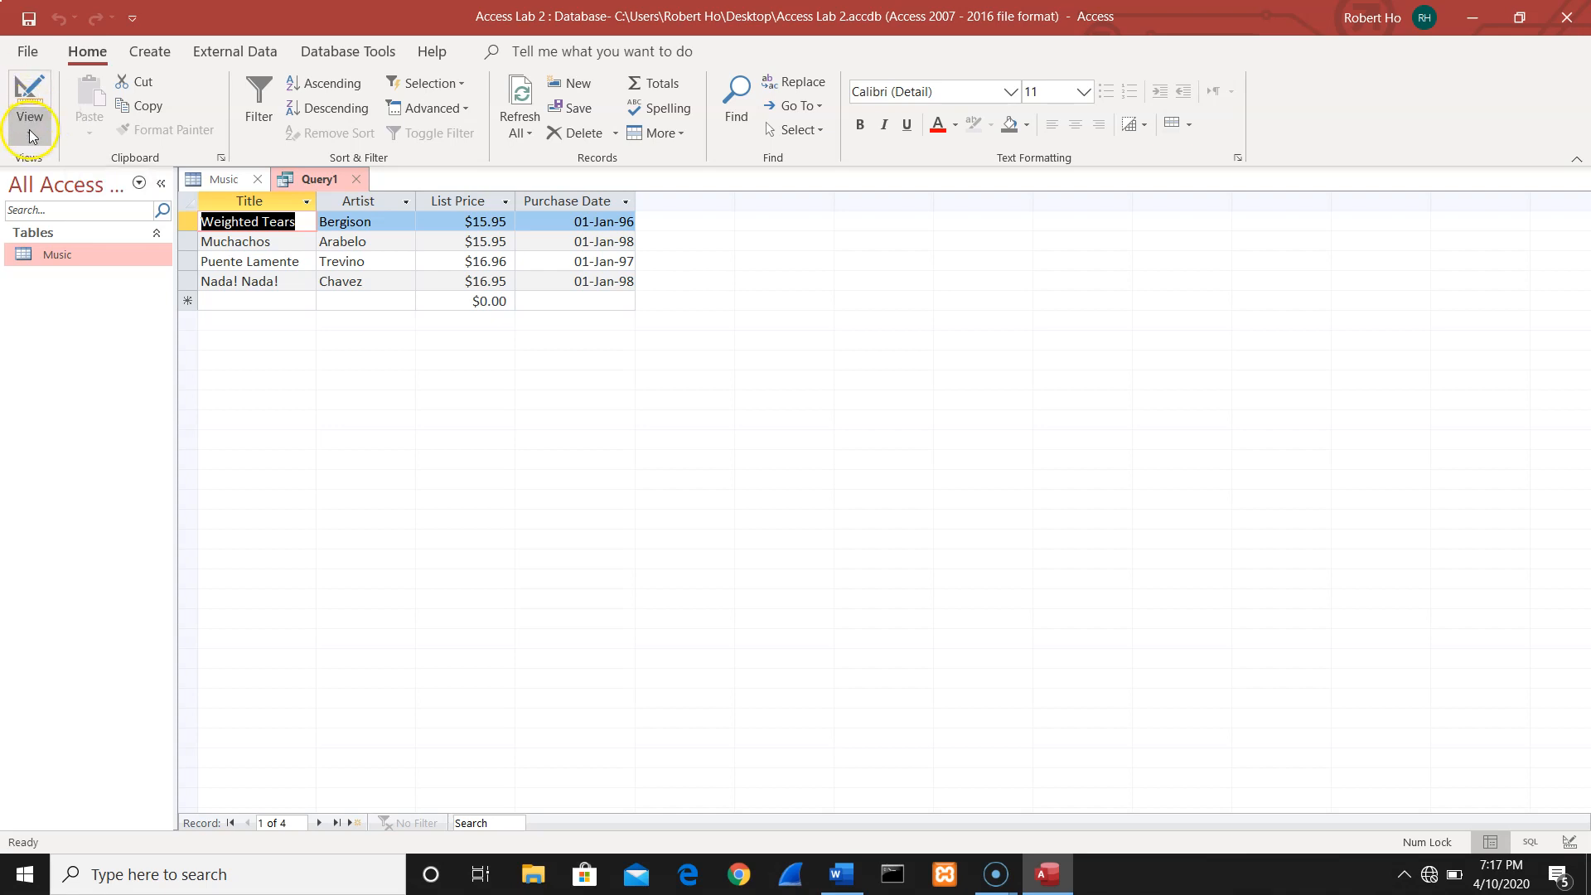
left_click(56, 262)
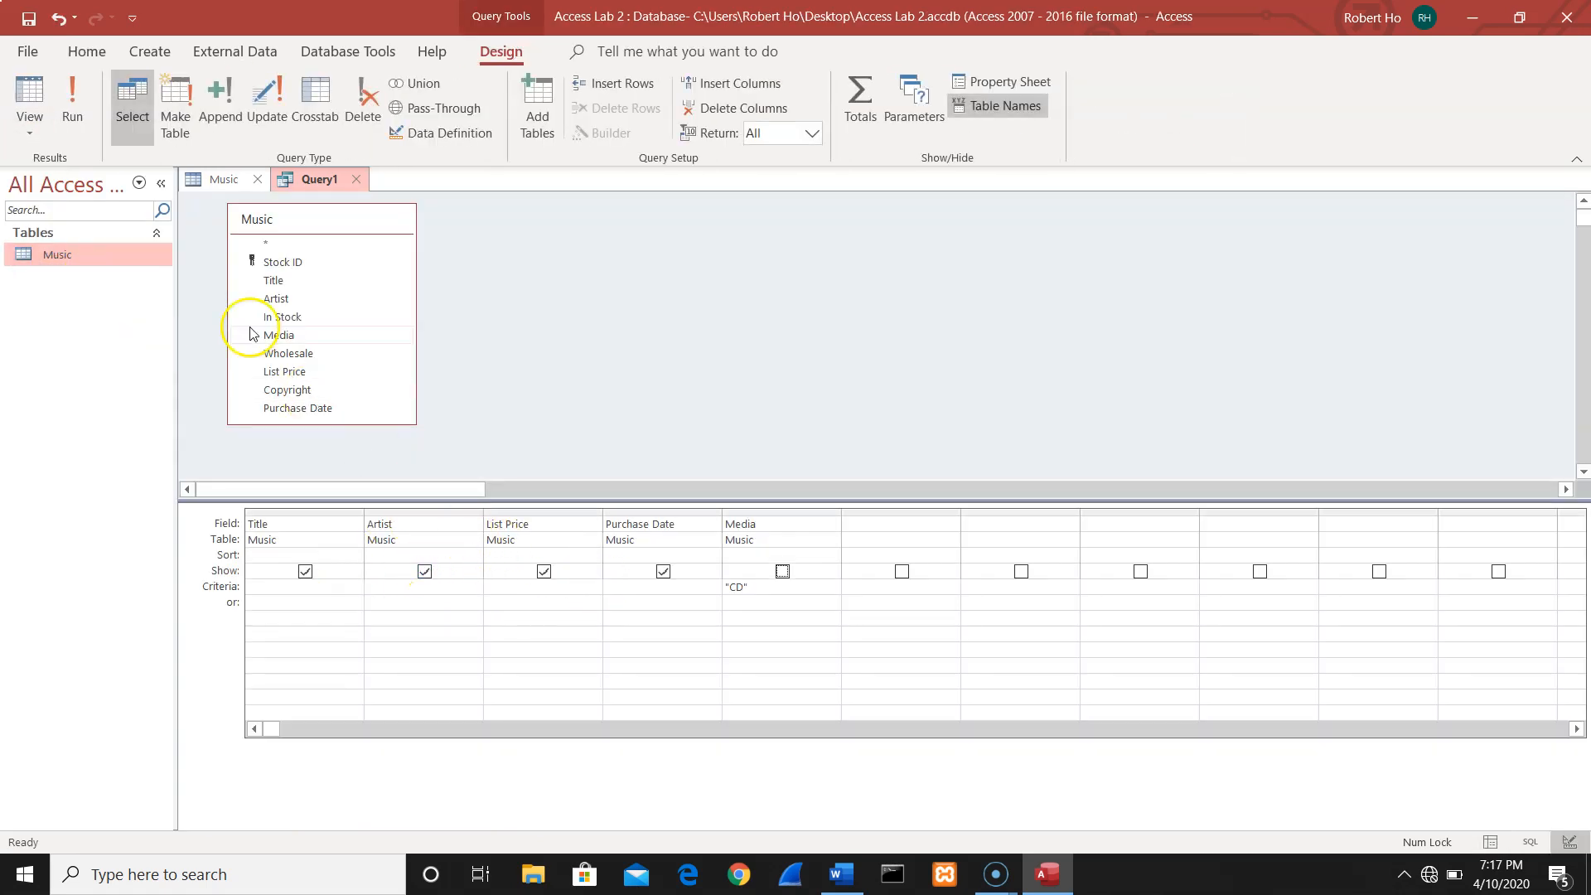
left_click(70, 97)
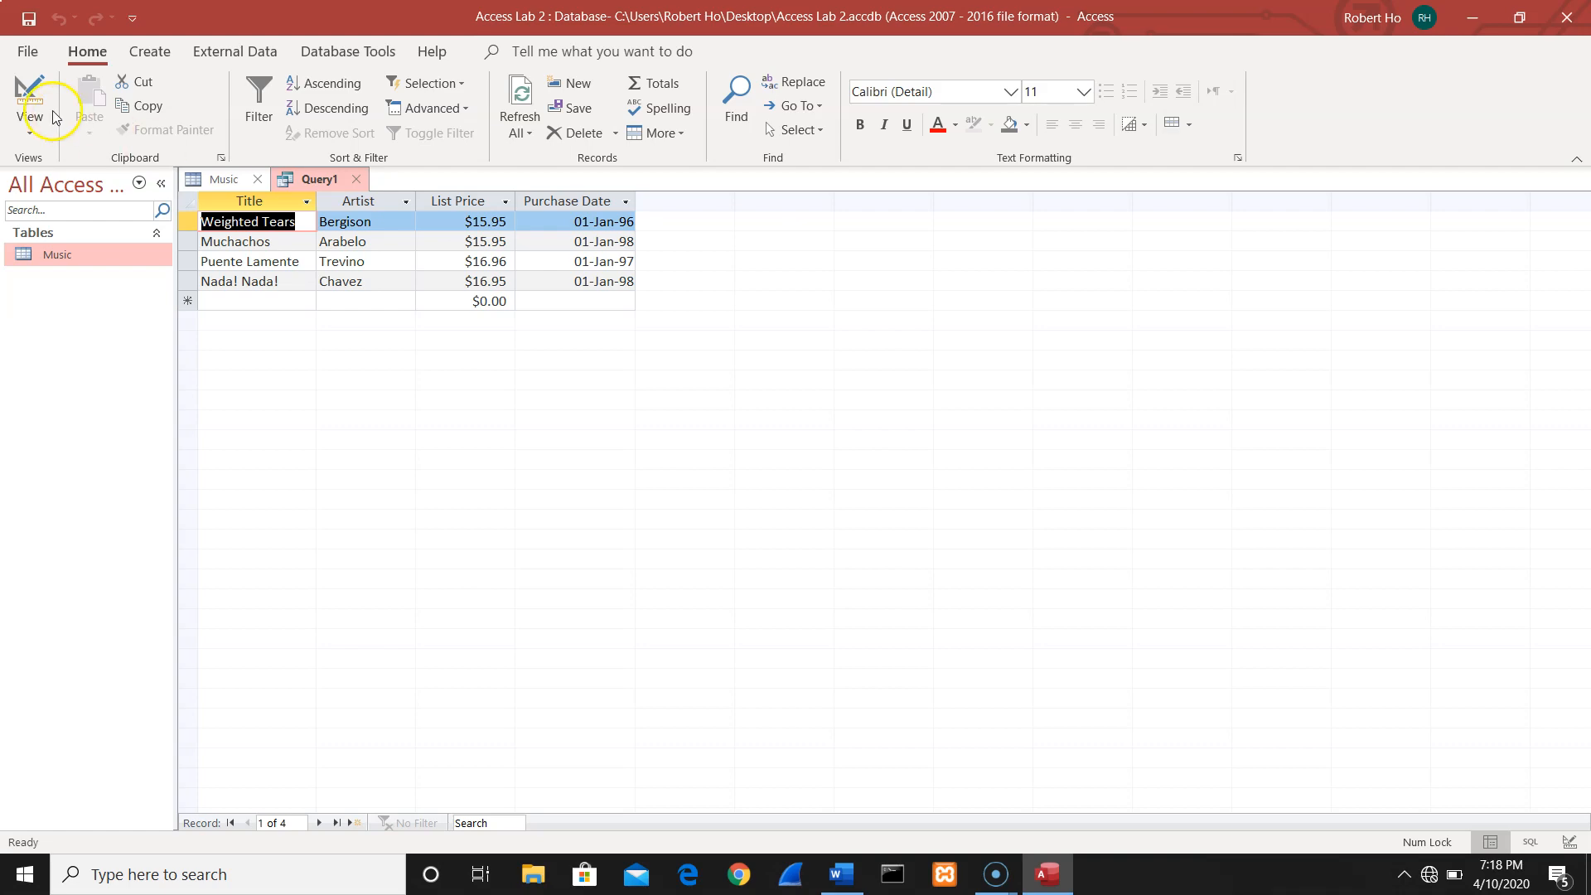
Save the query object as Query1, and close both the query and the Music table
left_click(34, 56)
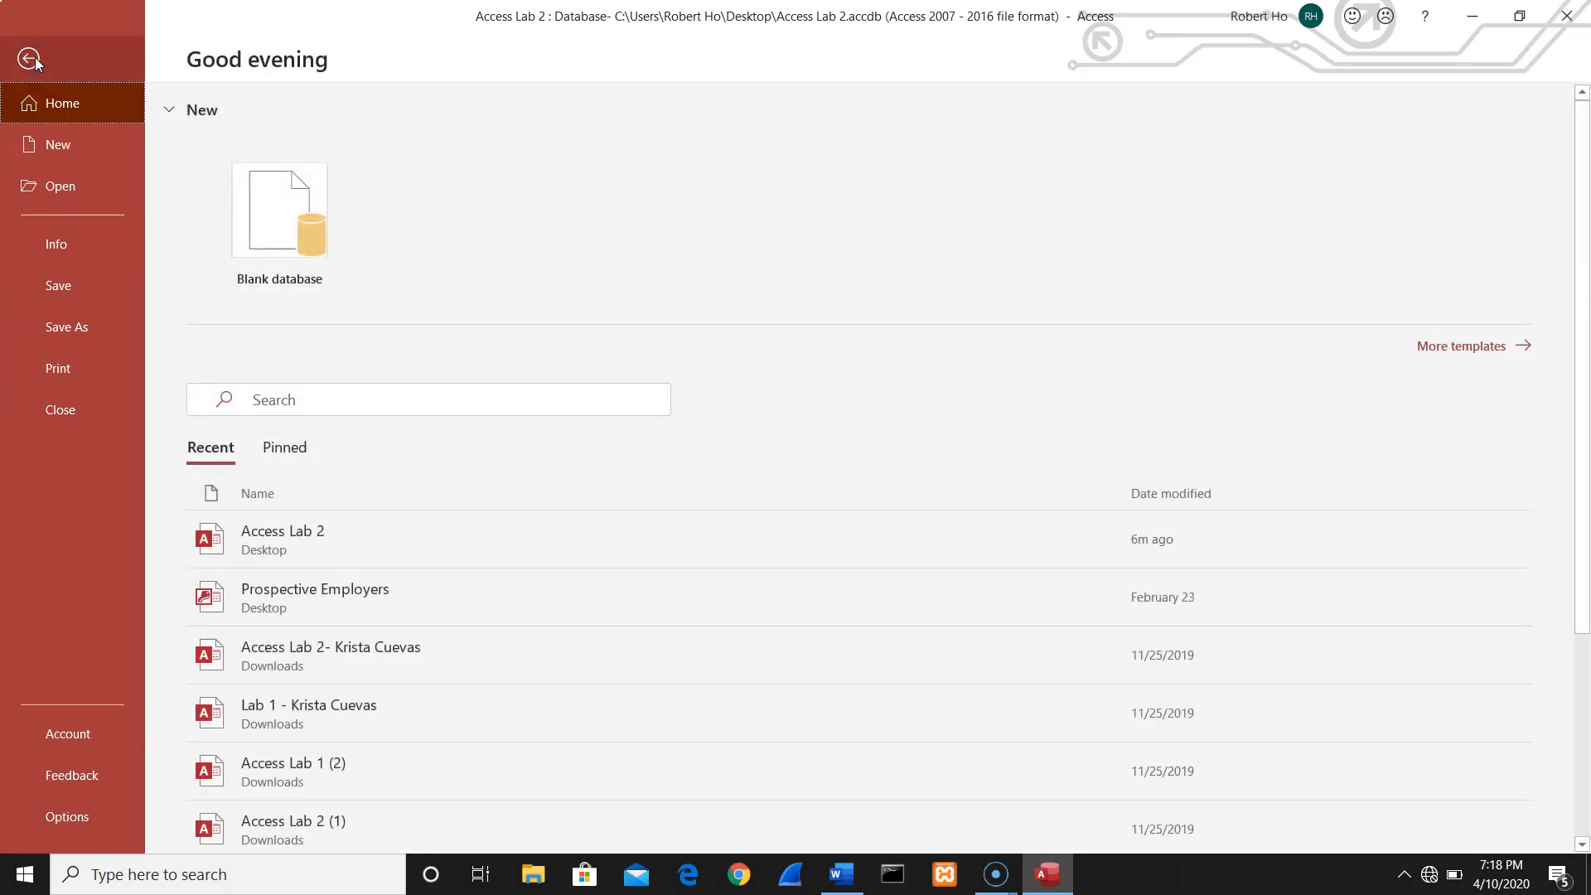
left_click(87, 333)
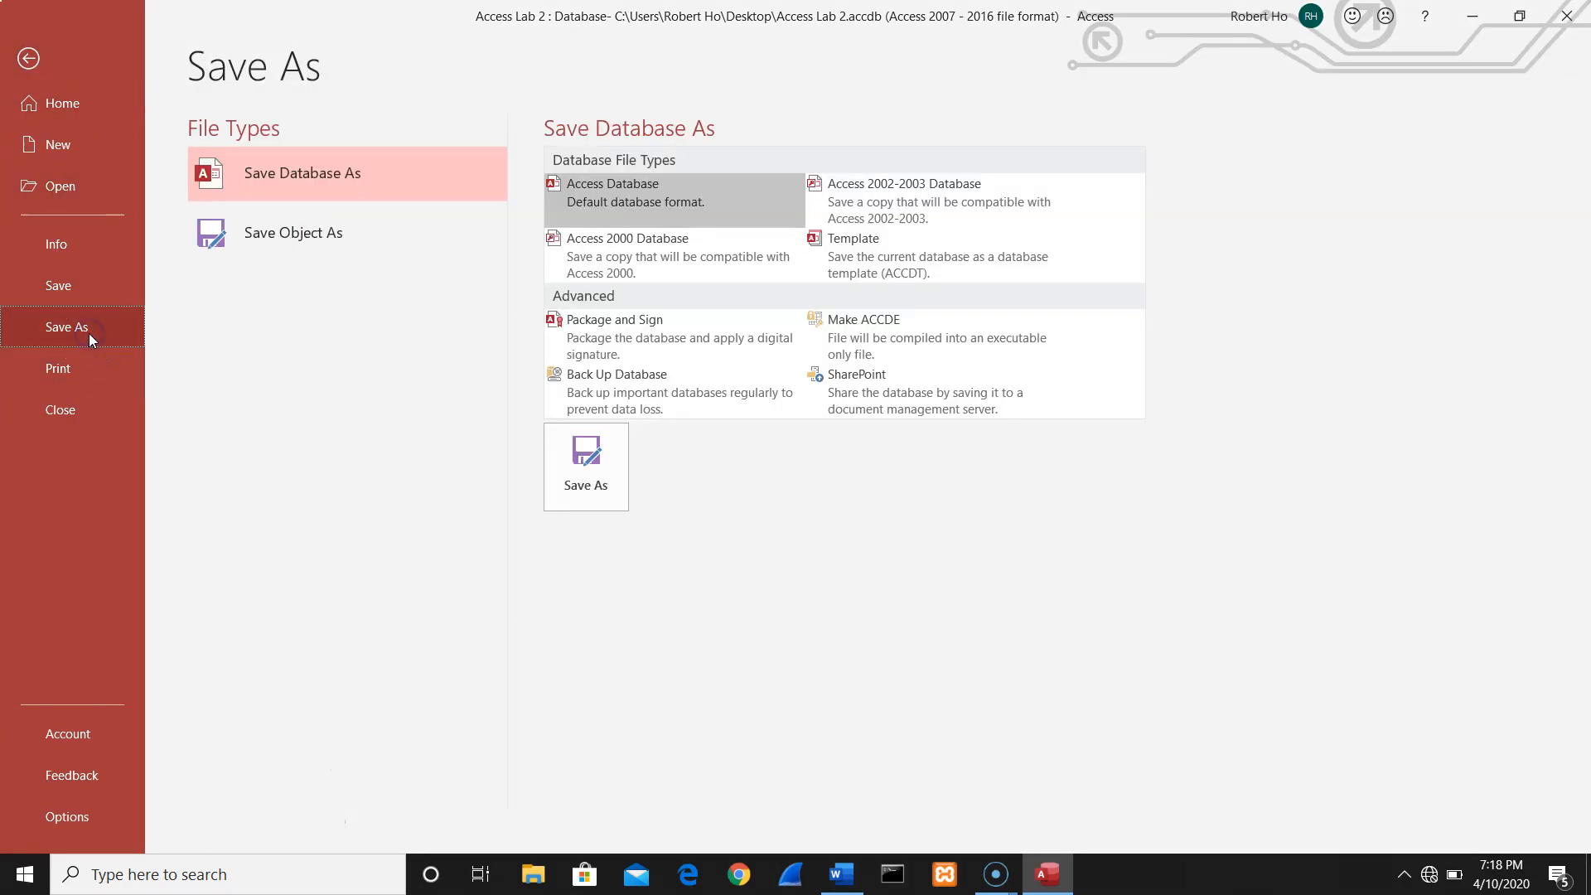
left_click(316, 235)
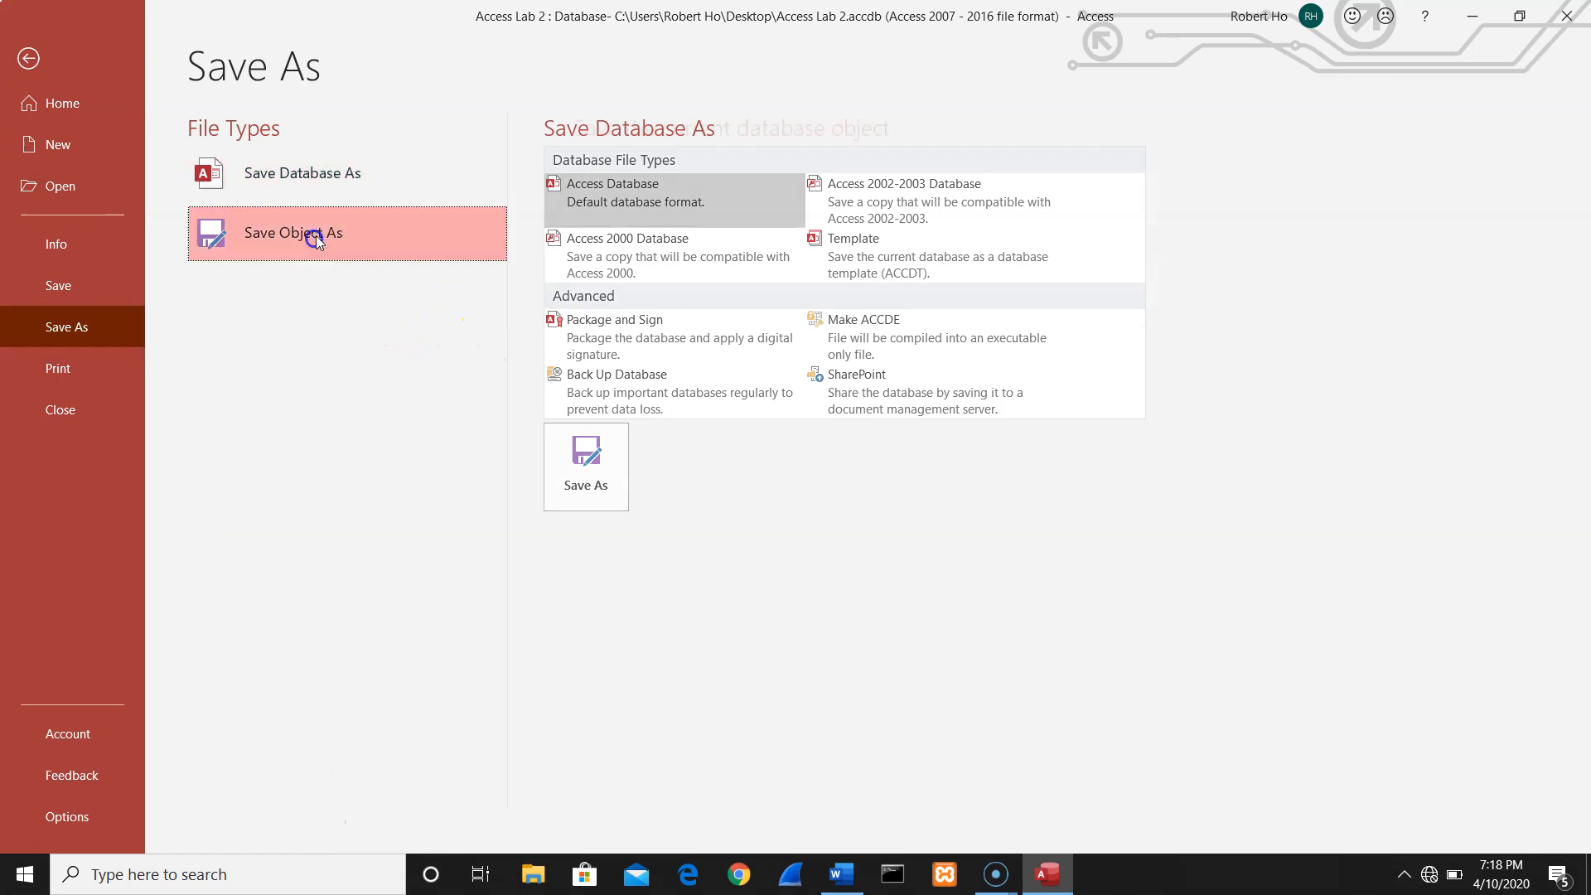
left_click(596, 355)
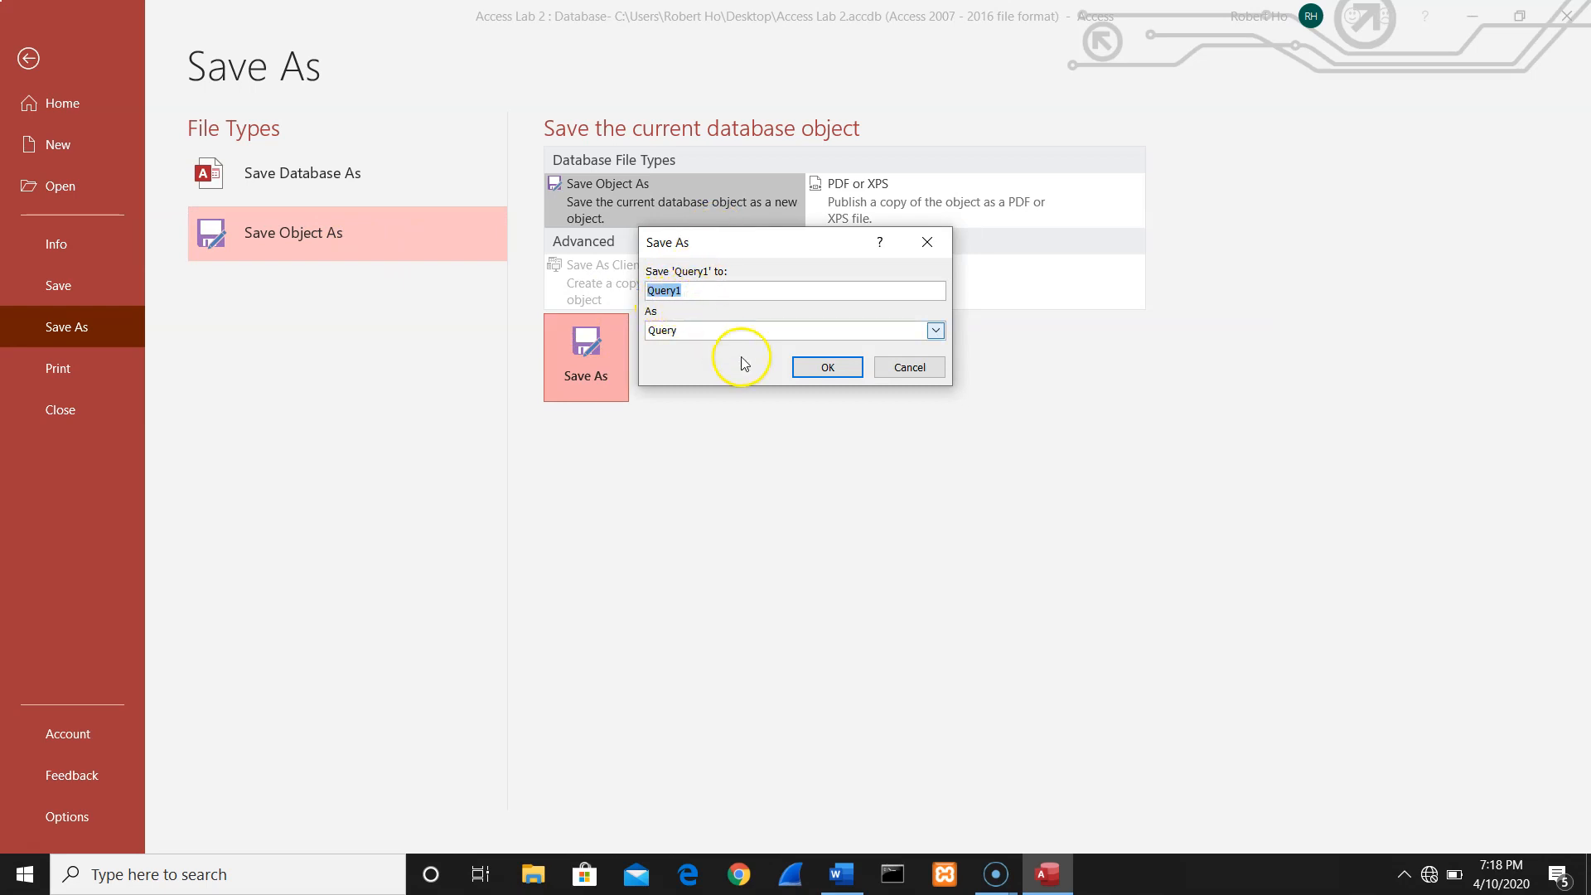
left_click(828, 367)
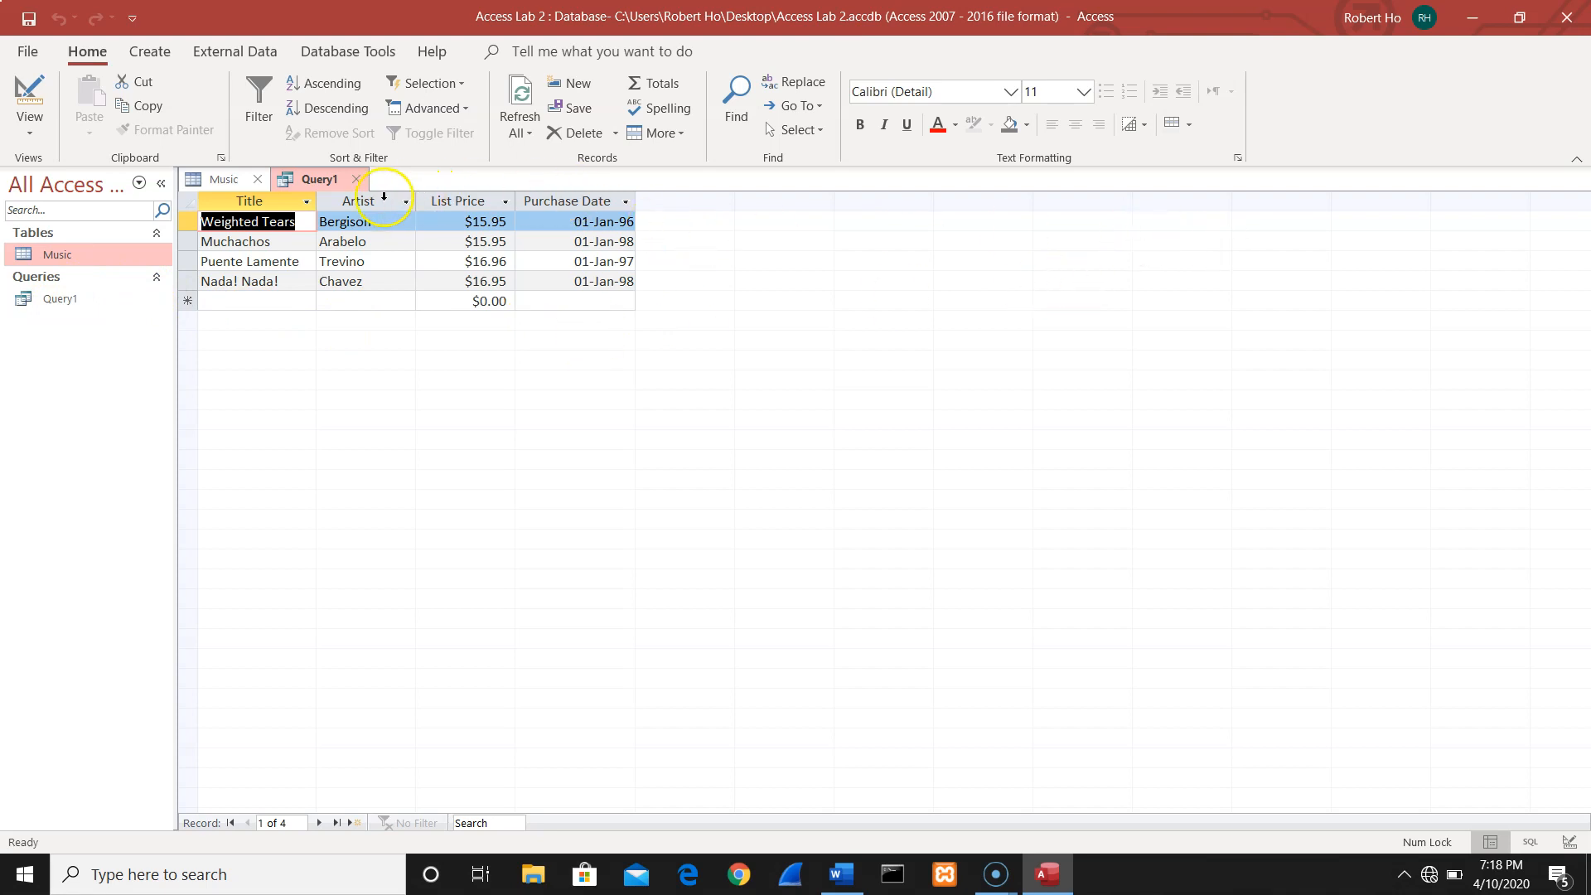
left_click(357, 180)
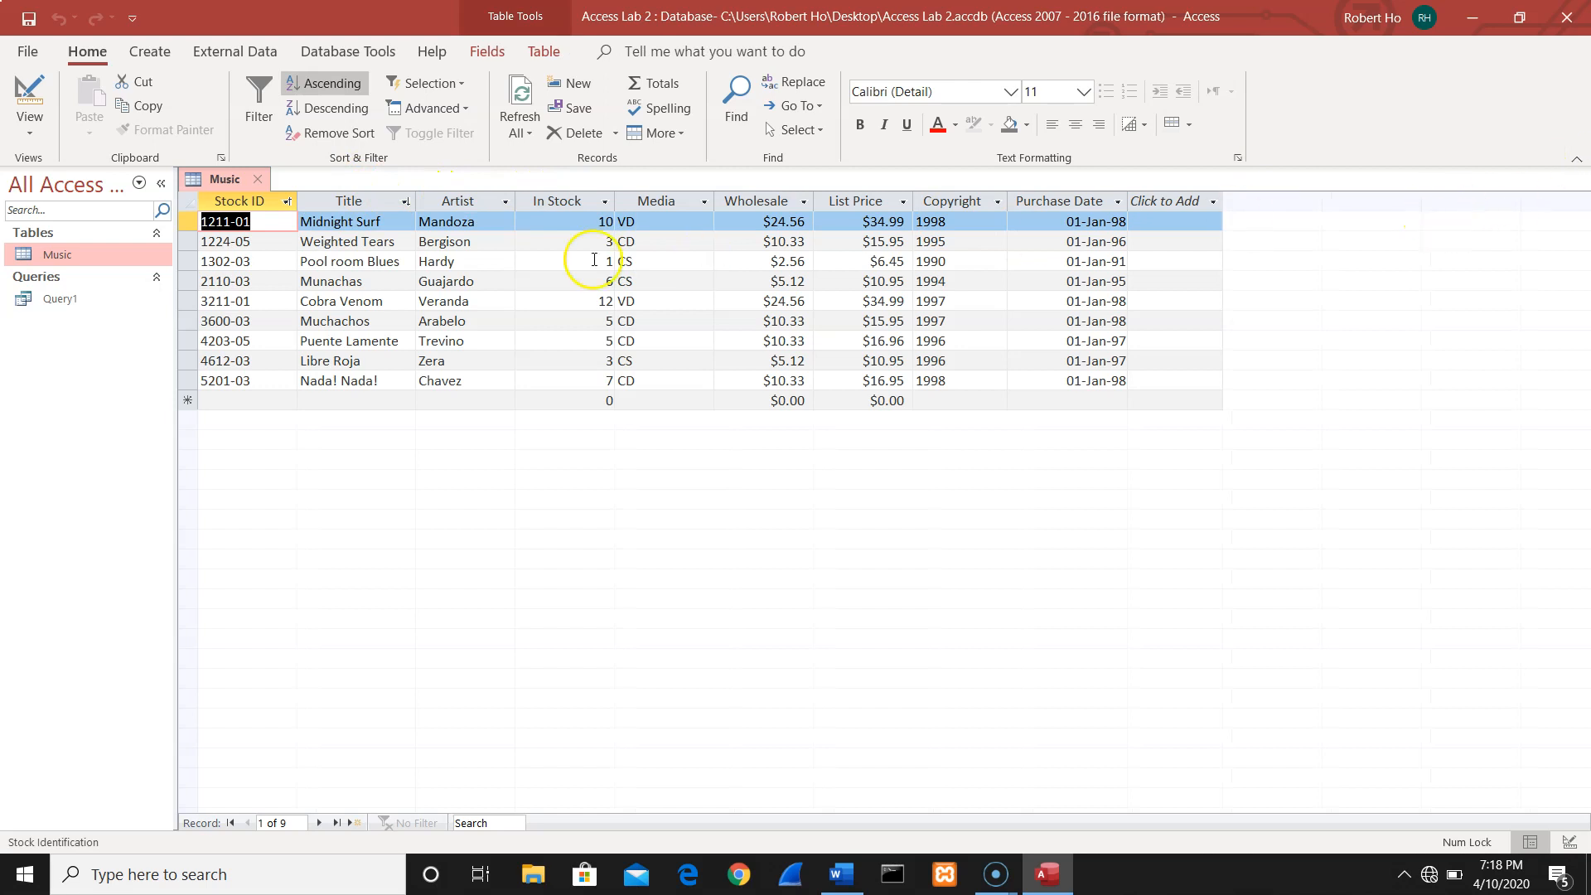
left_click(257, 181)
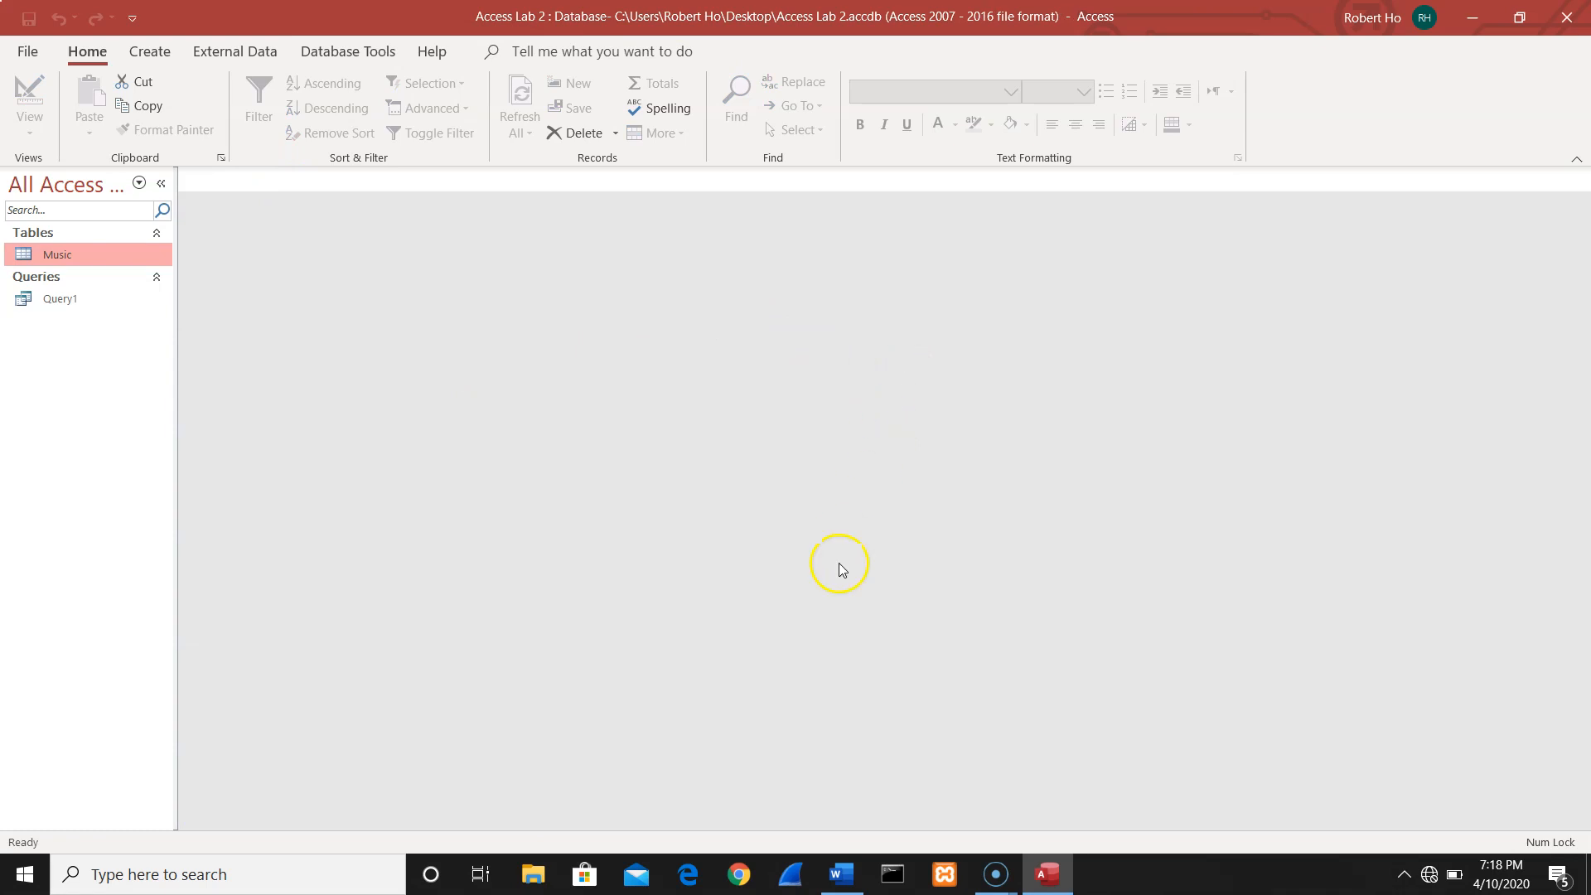
Switch to Word, insert "that" after "Create a query" in the first instruction, and return to Access
left_click(844, 872)
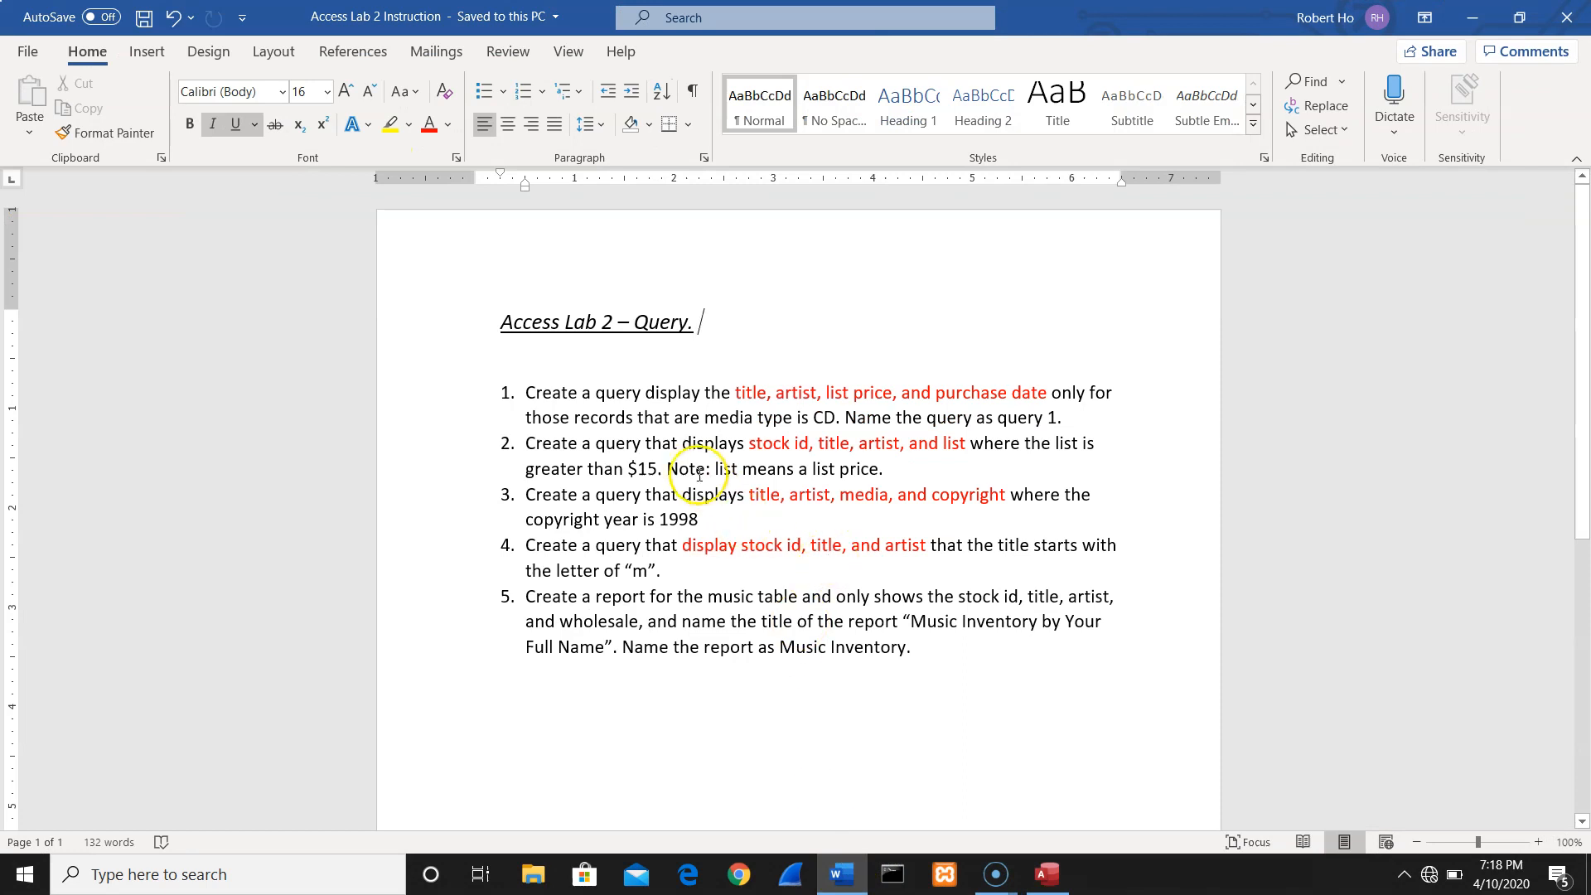
left_click(645, 395)
type("that")
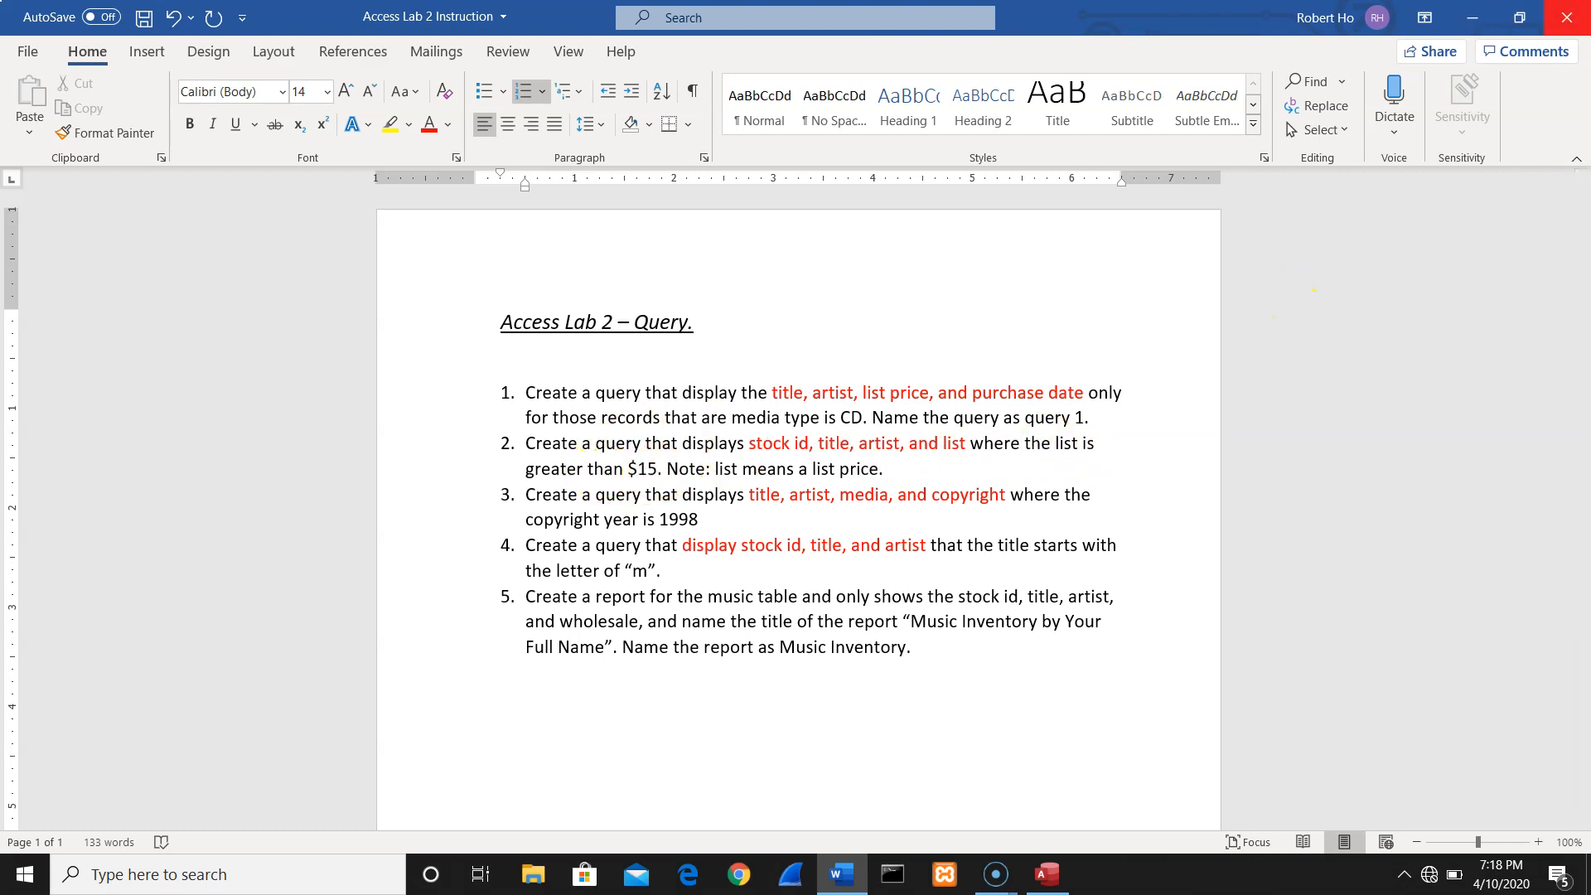
left_click(1473, 20)
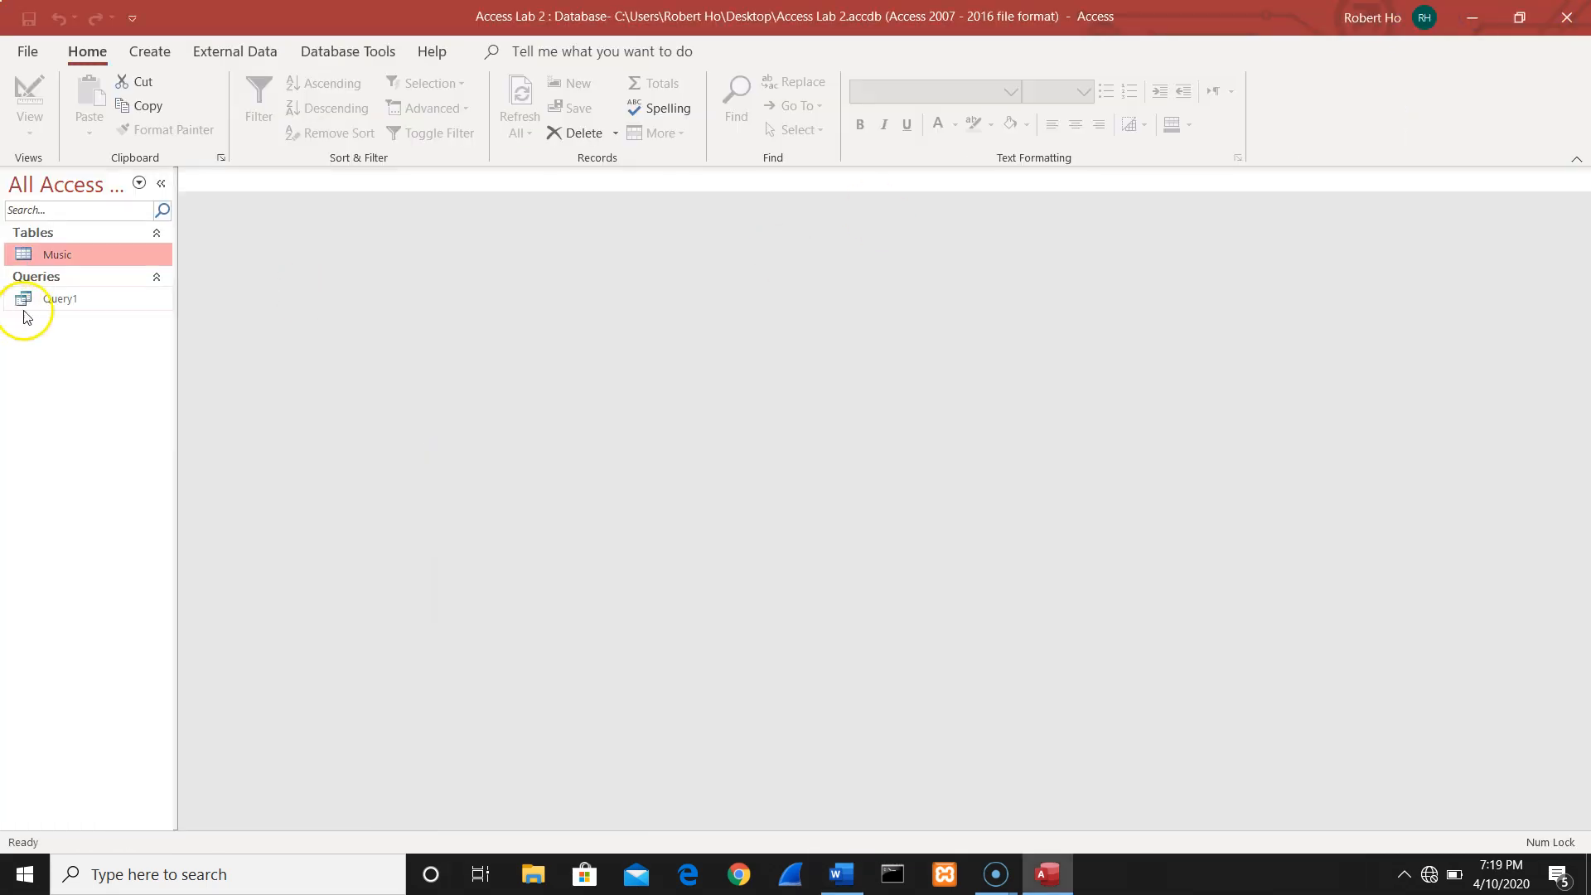
Open the Music table and the saved Query1 in turn to review their records, closing each one
left_click(58, 299)
double_click(82, 262)
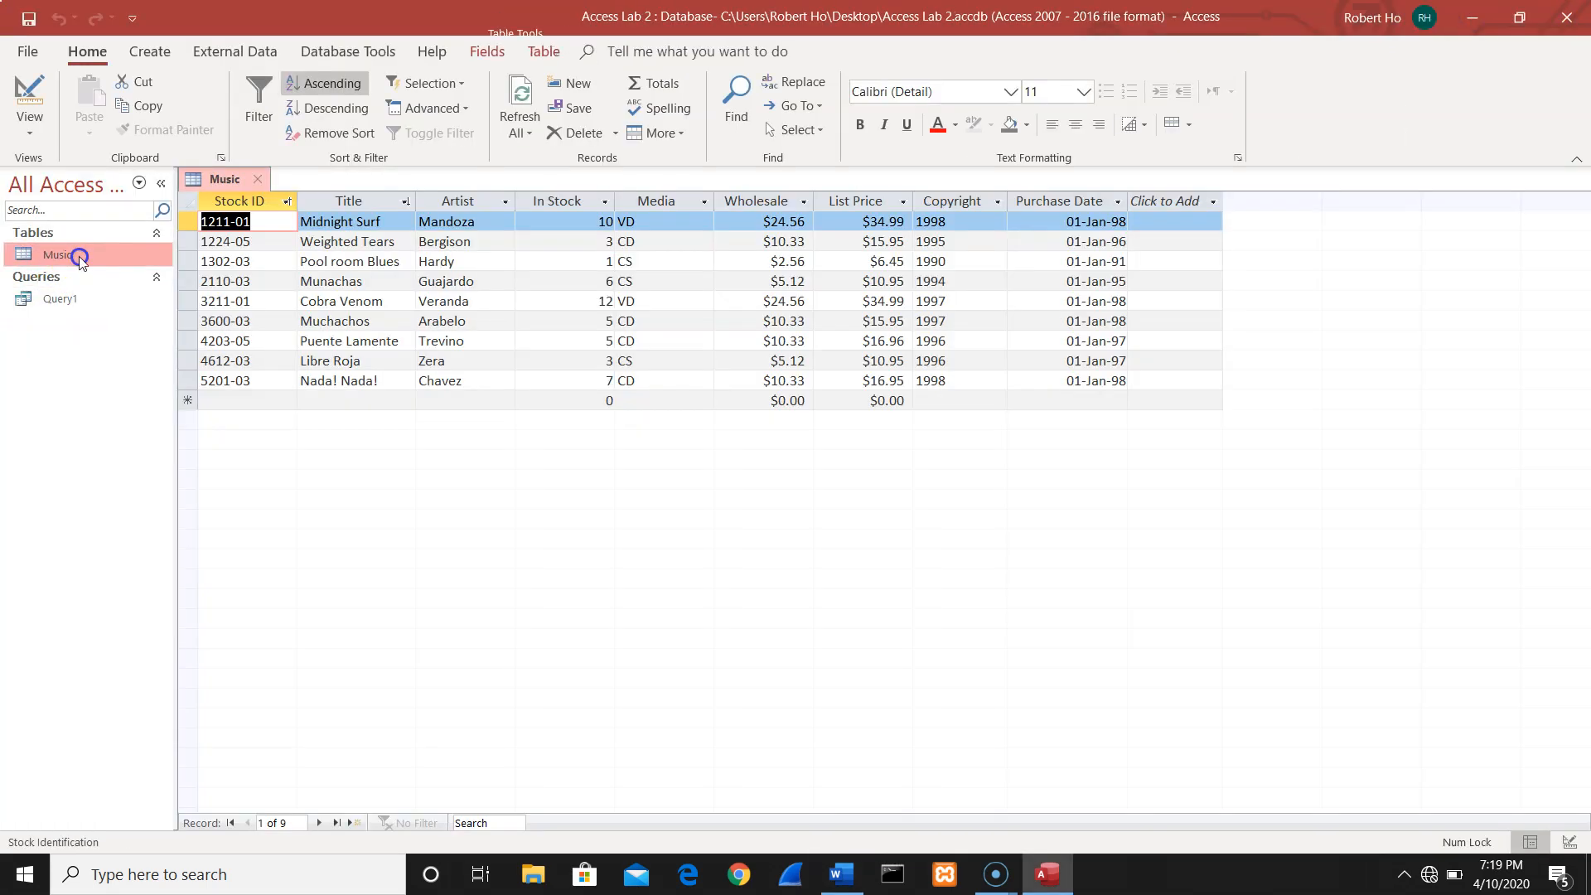
left_click(257, 180)
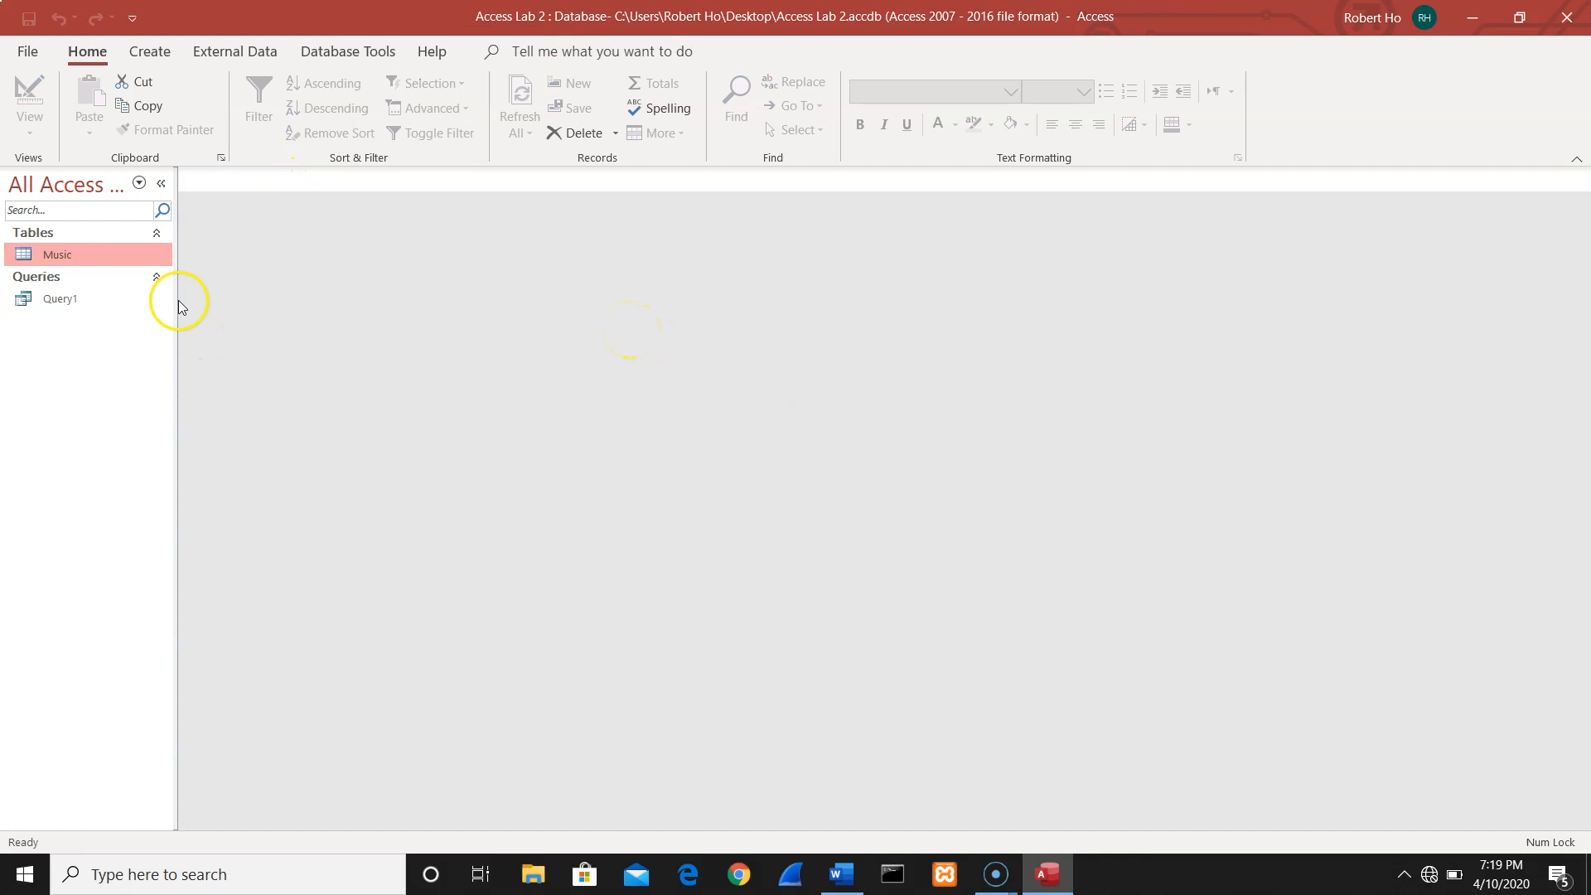
left_click(75, 302)
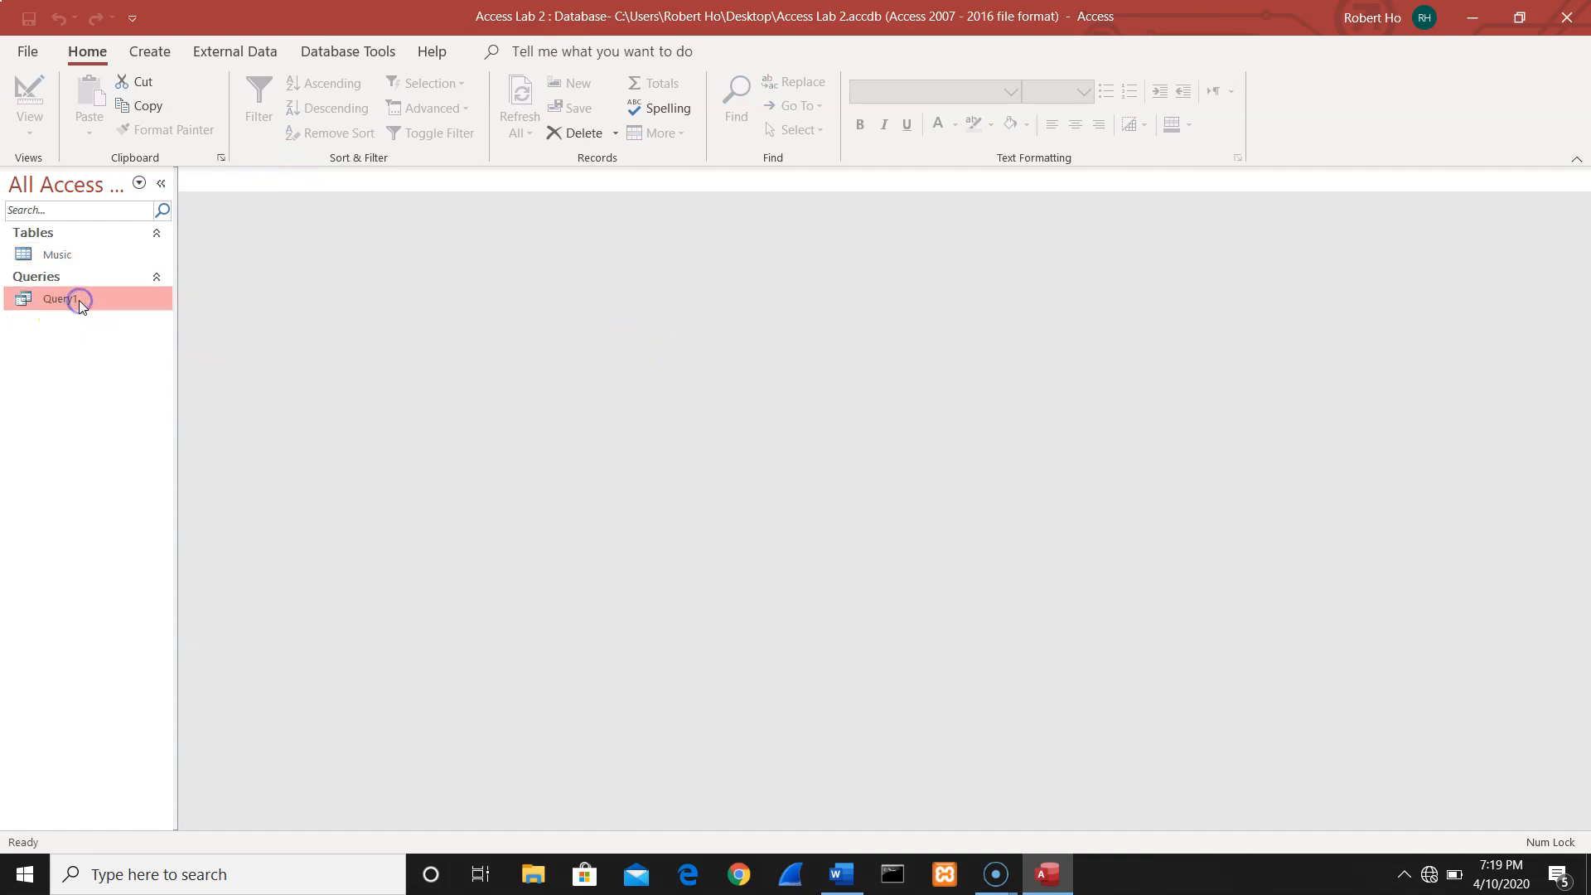
double_click(51, 302)
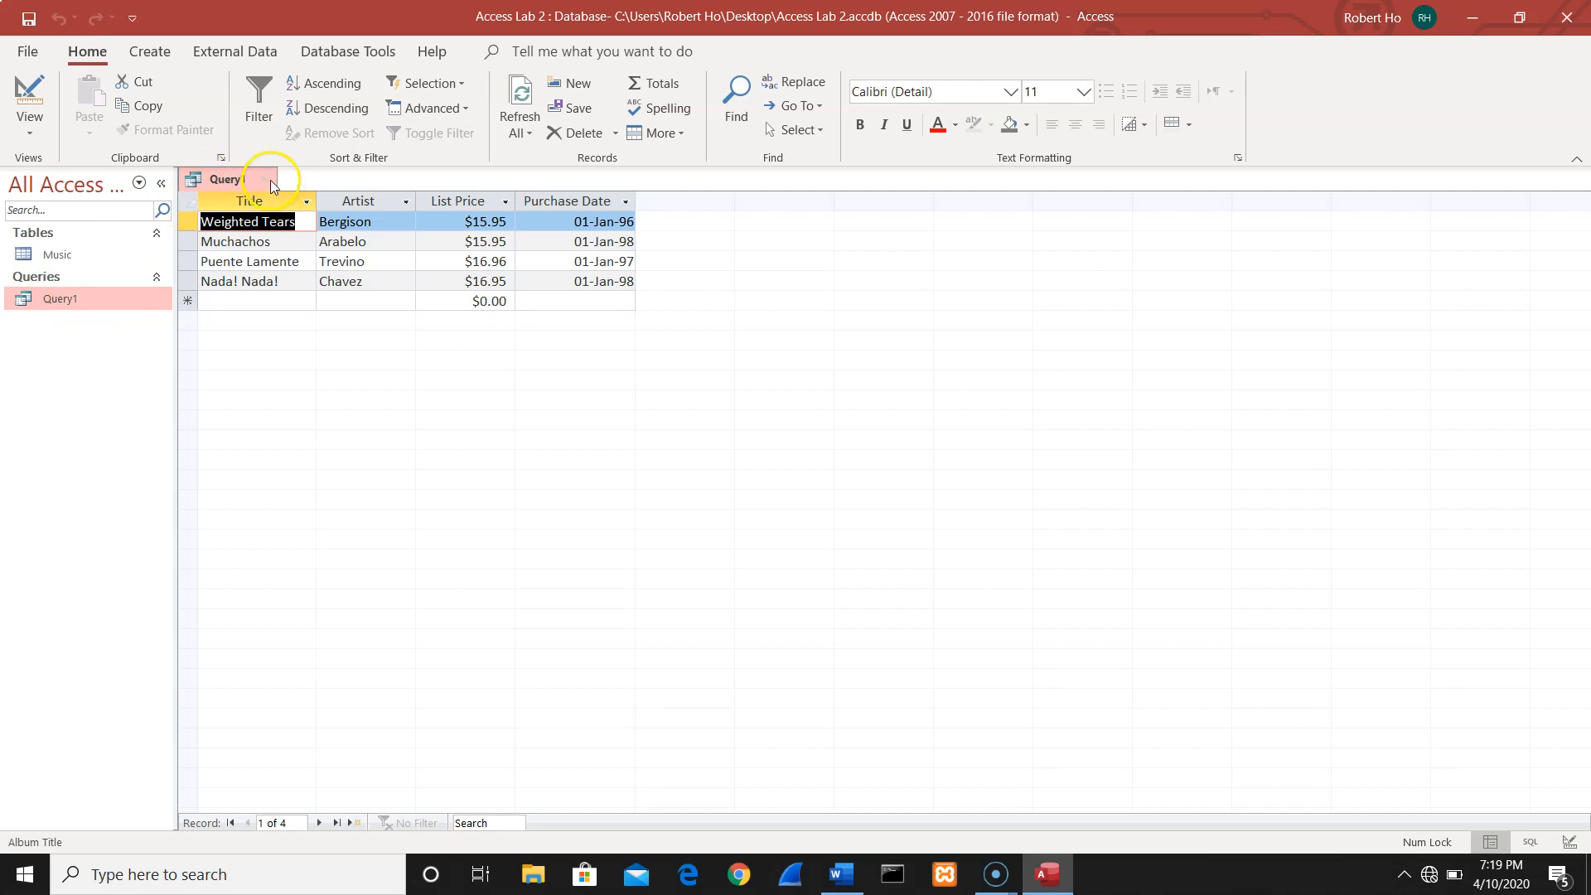
left_click(270, 180)
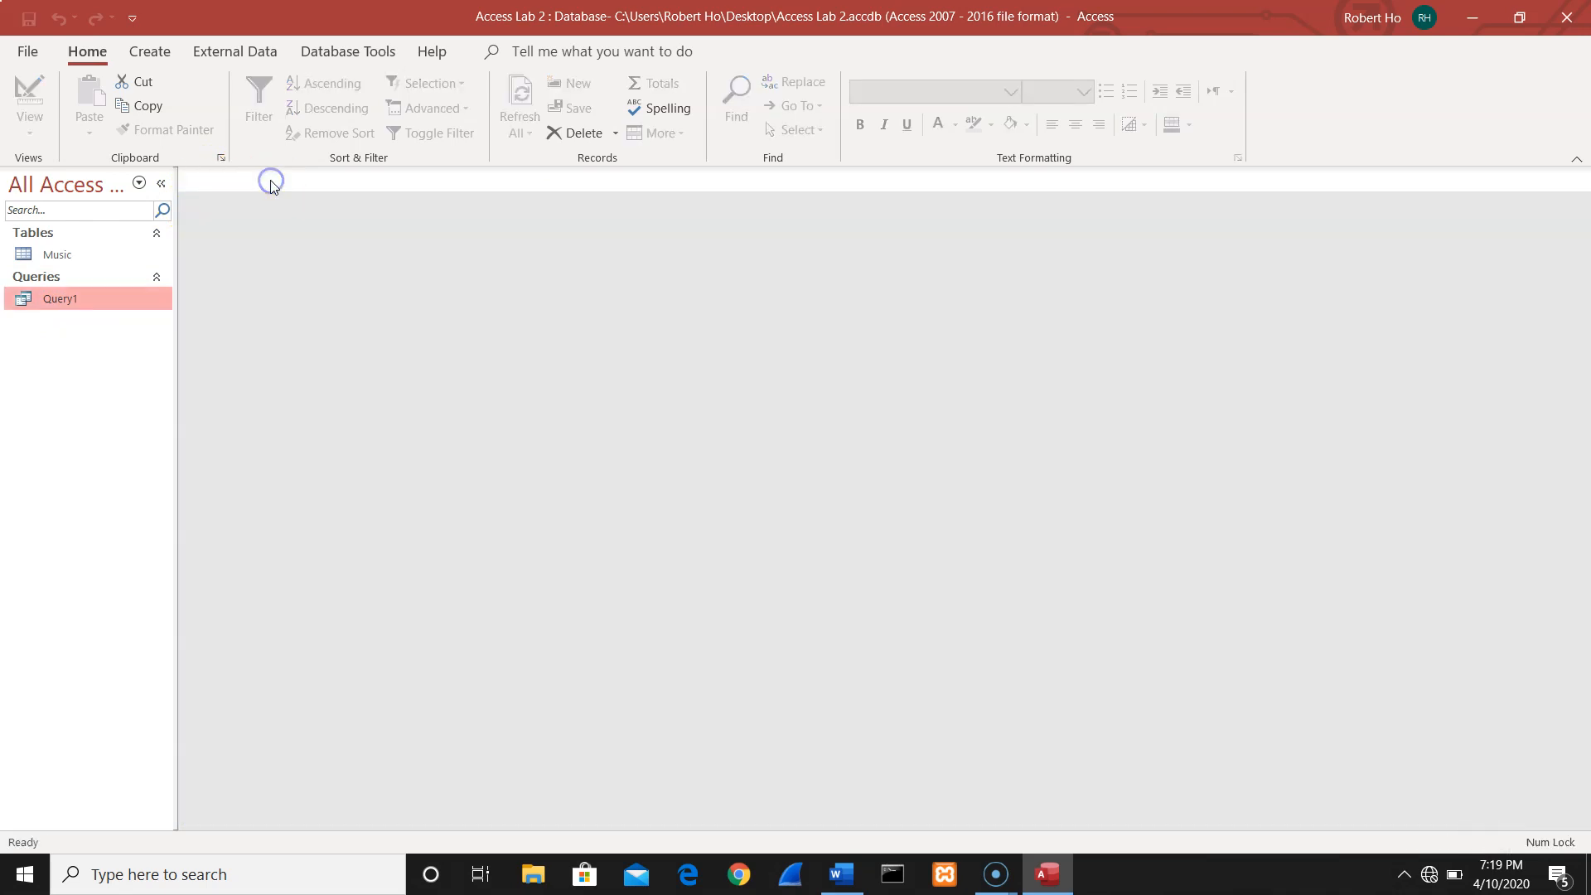
Create a second query in Design View with the Music table added
left_click(159, 54)
left_click(219, 58)
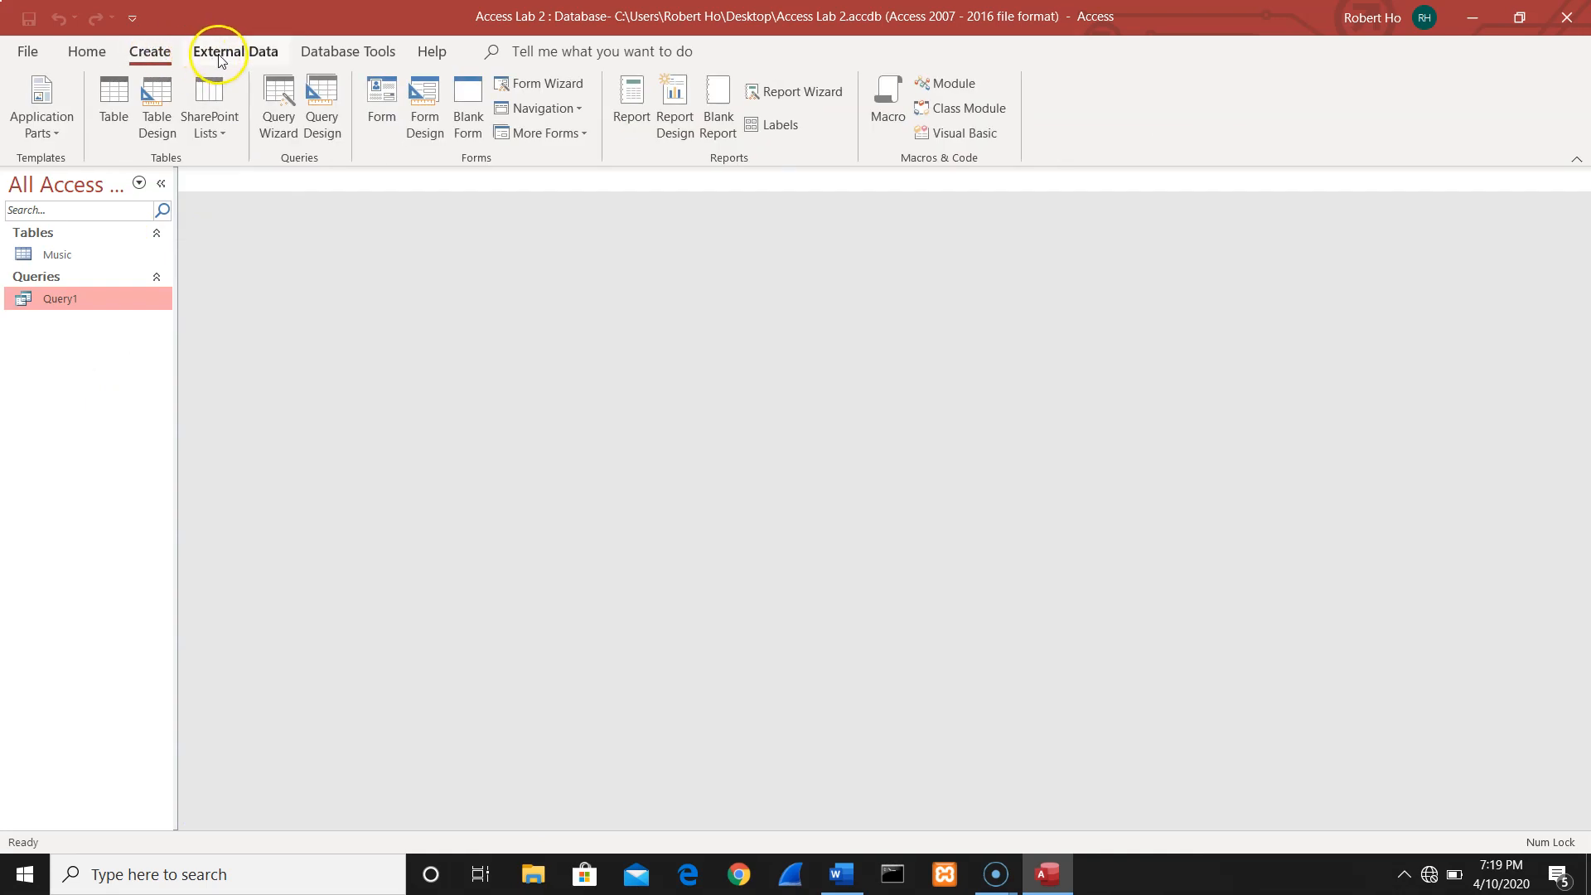
left_click(334, 135)
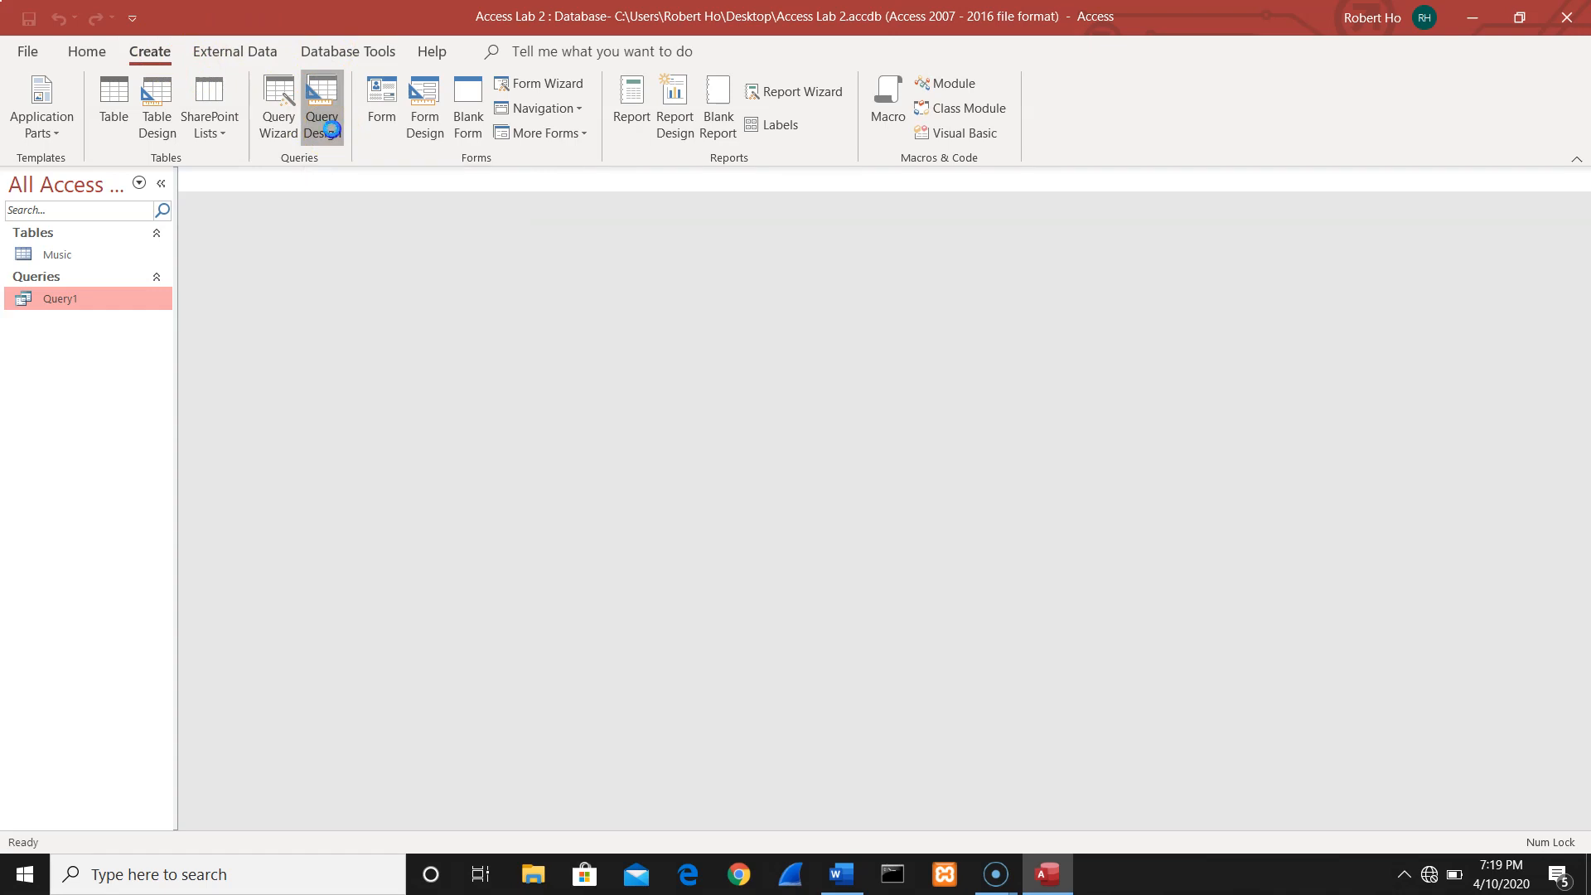
left_click(649, 381)
left_click(673, 408)
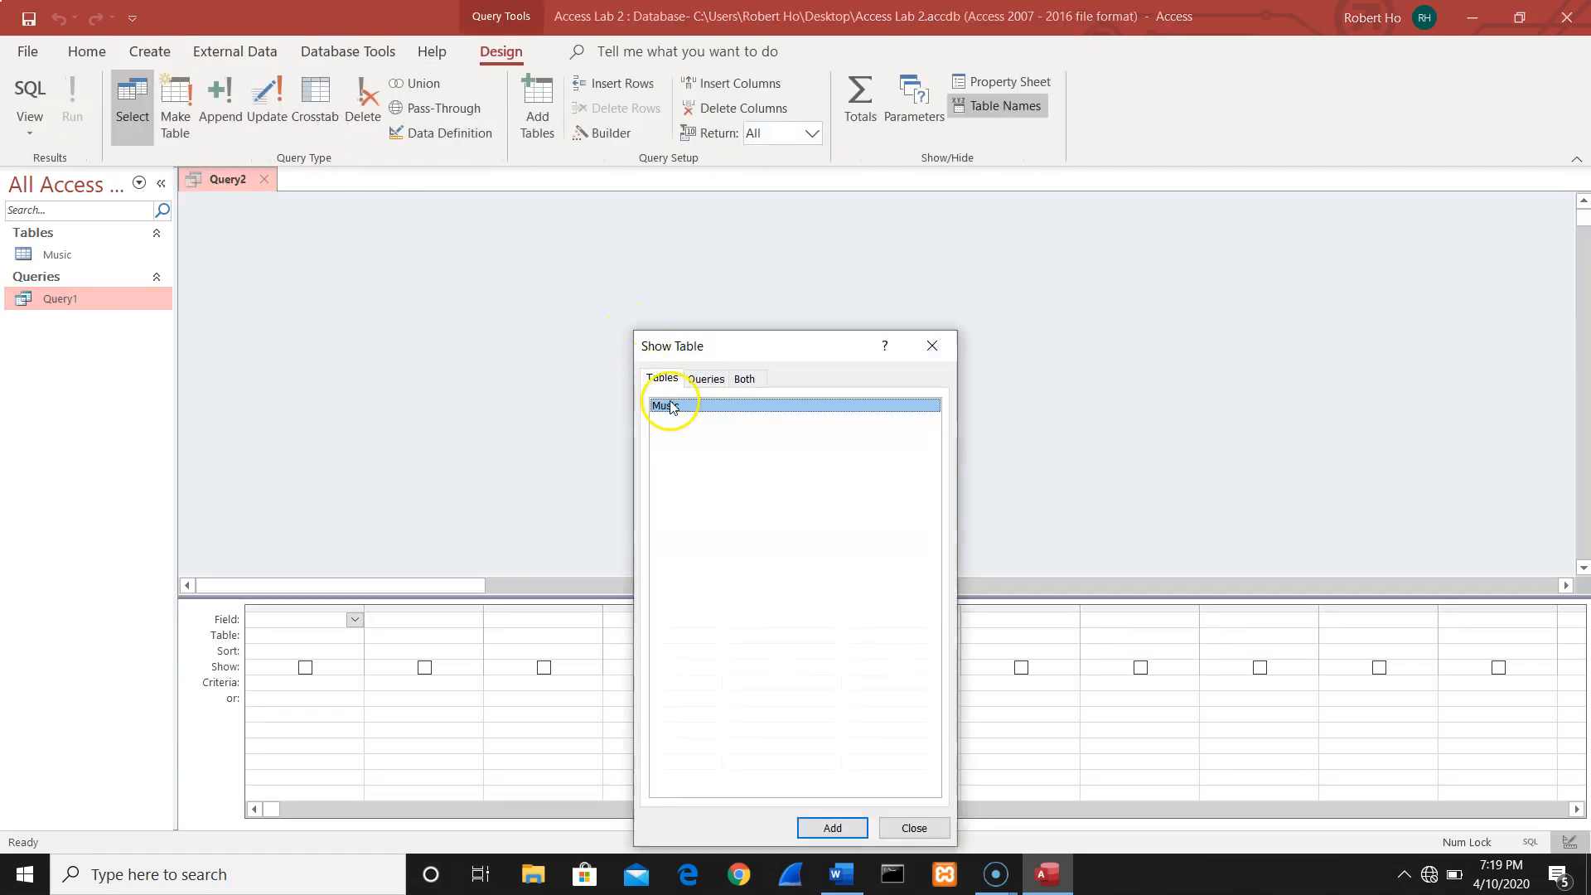
double_click(673, 409)
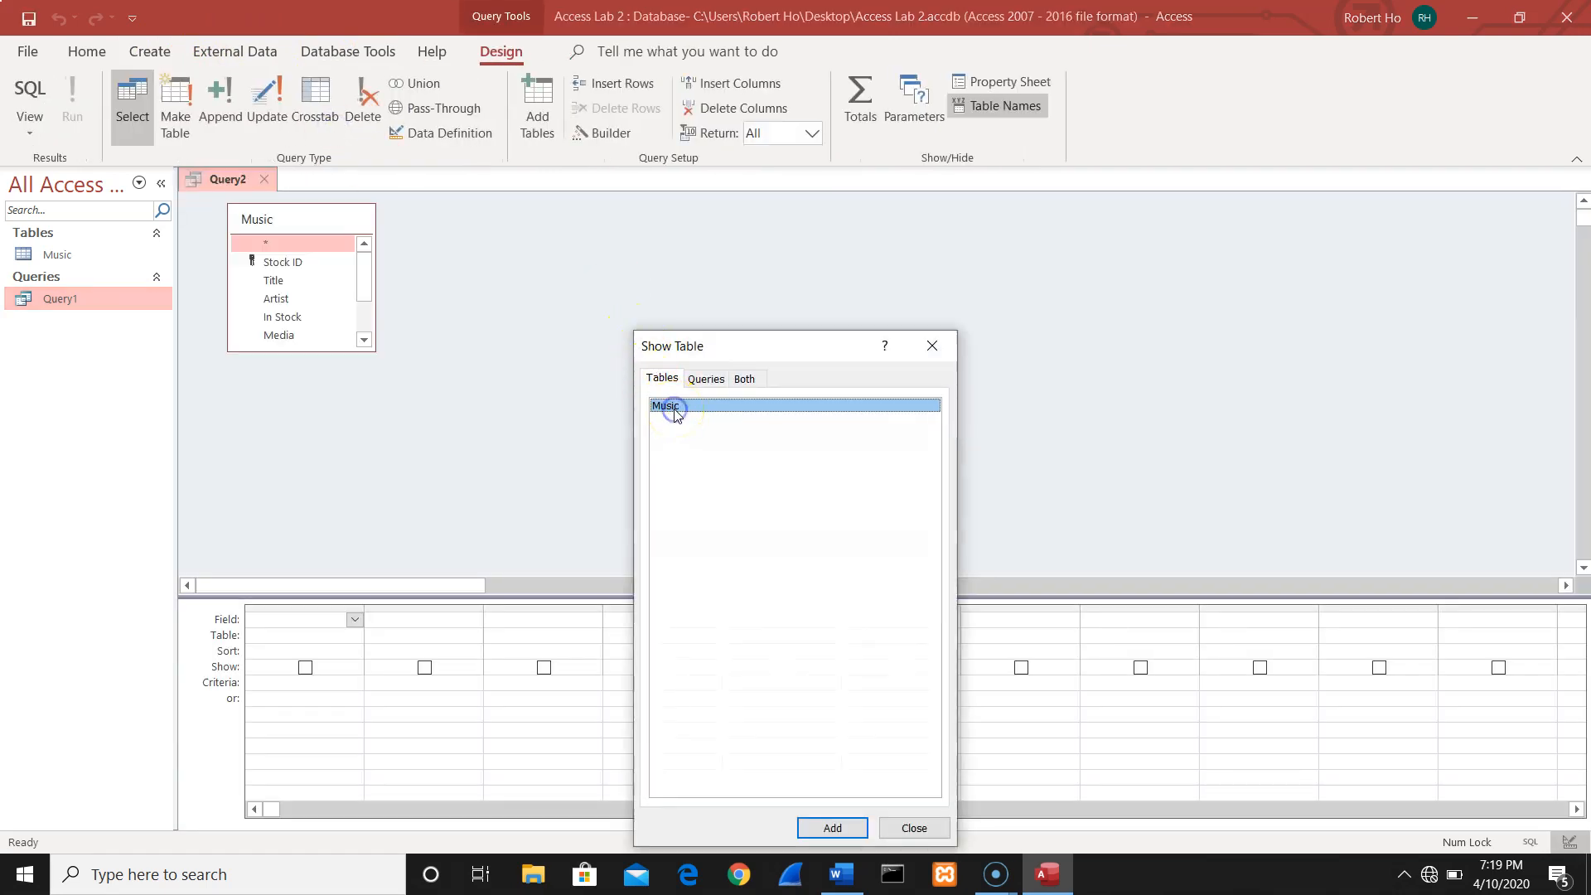
left_click(915, 828)
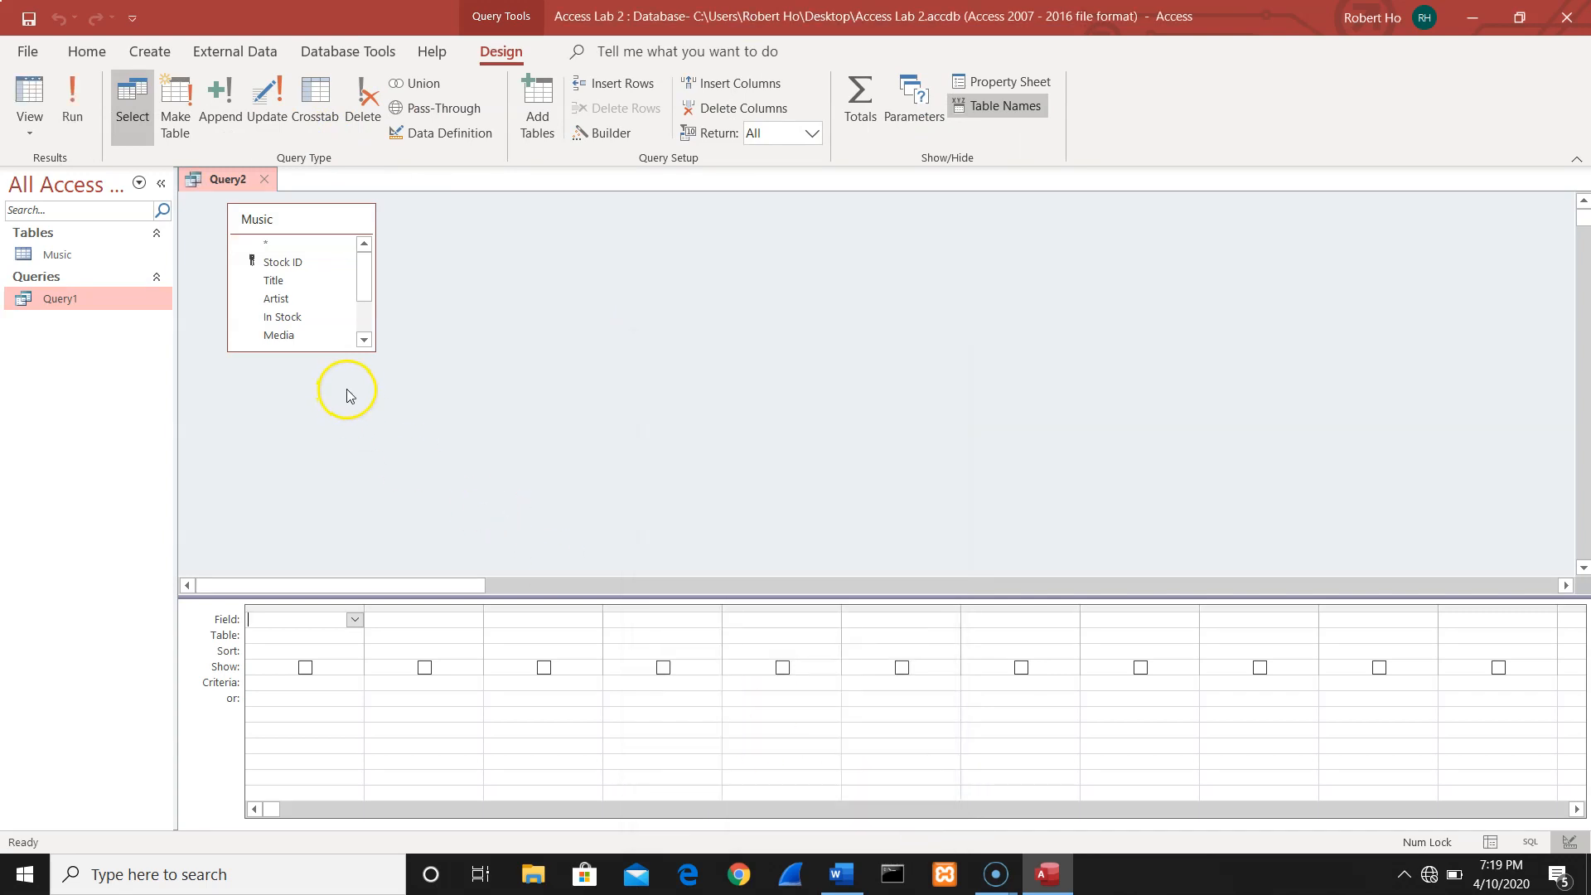
Enlarge the Music field list and the design grid, and add Stock ID, Title, Artist and List Price to the query
left_click_drag(365, 351, 358, 422)
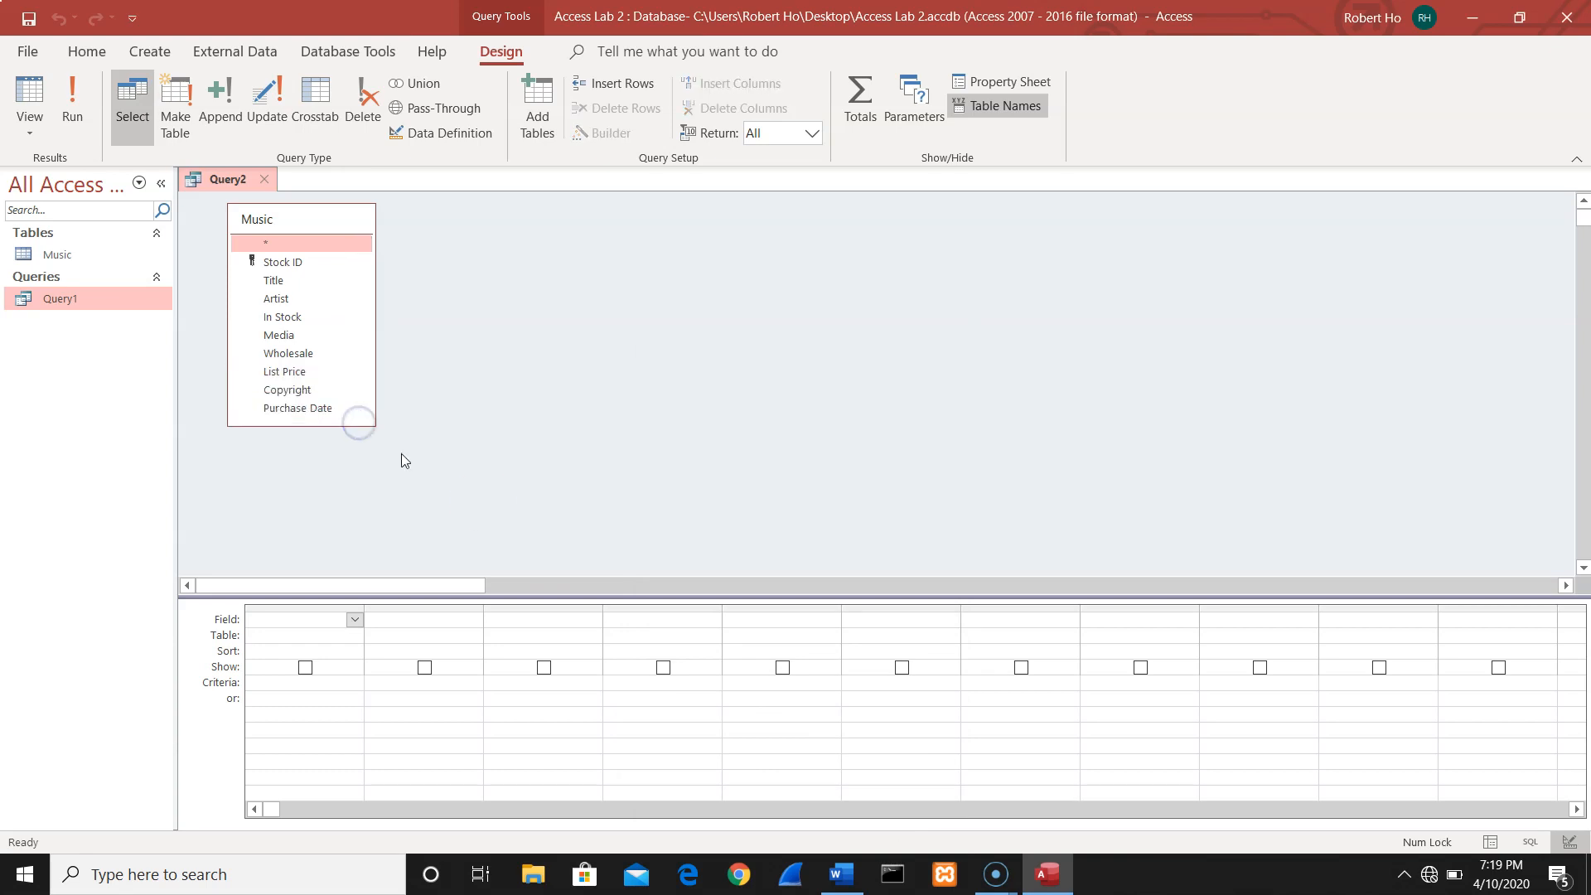
left_click_drag(701, 595, 744, 468)
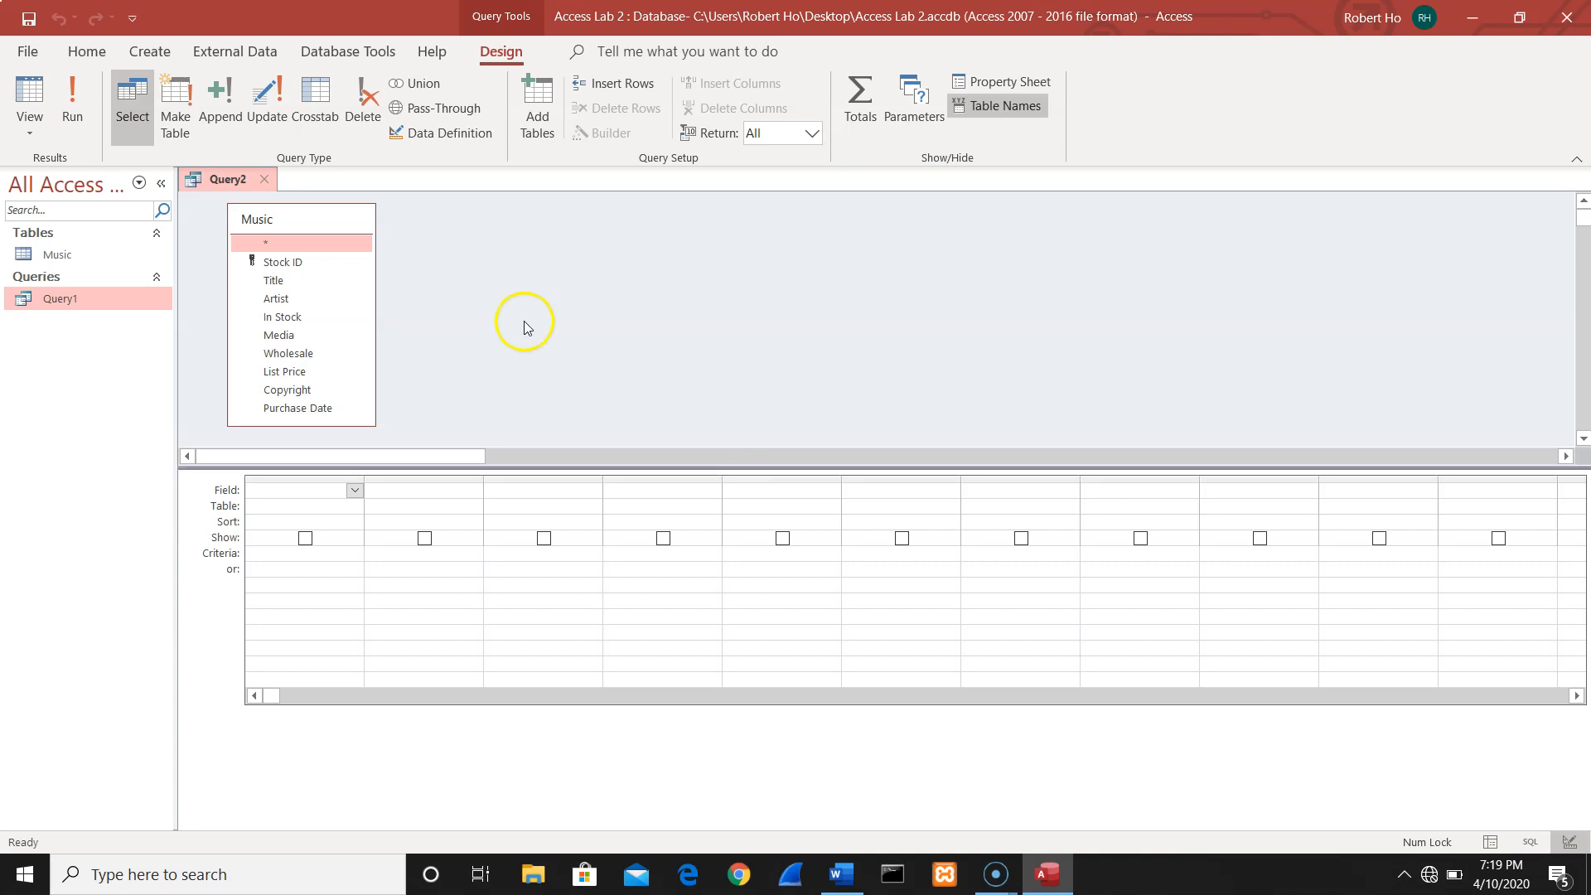
double_click(329, 263)
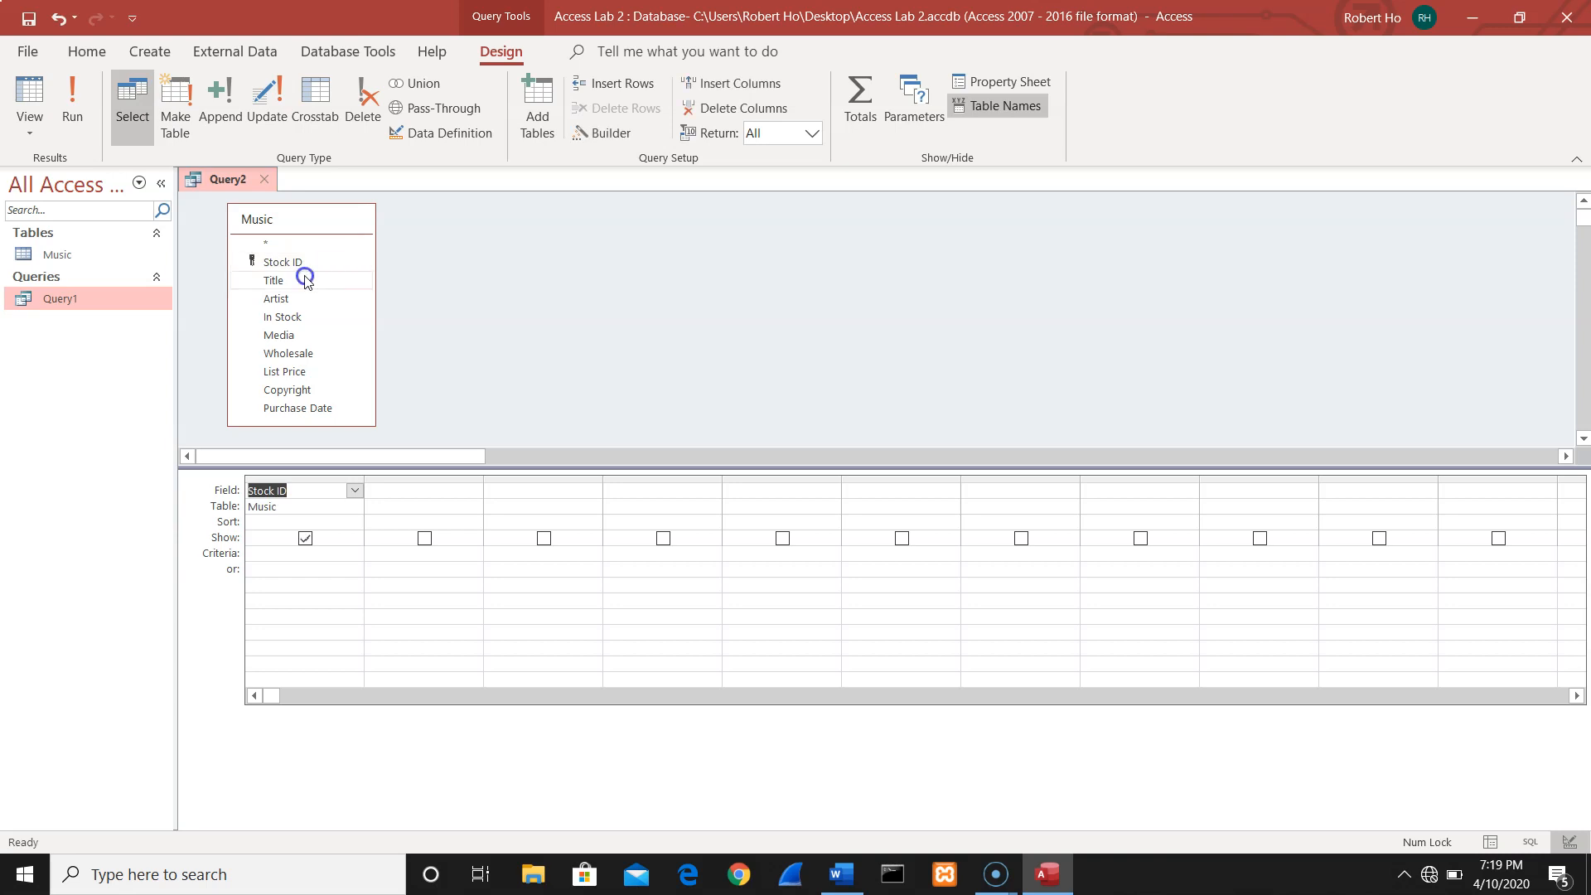
double_click(305, 280)
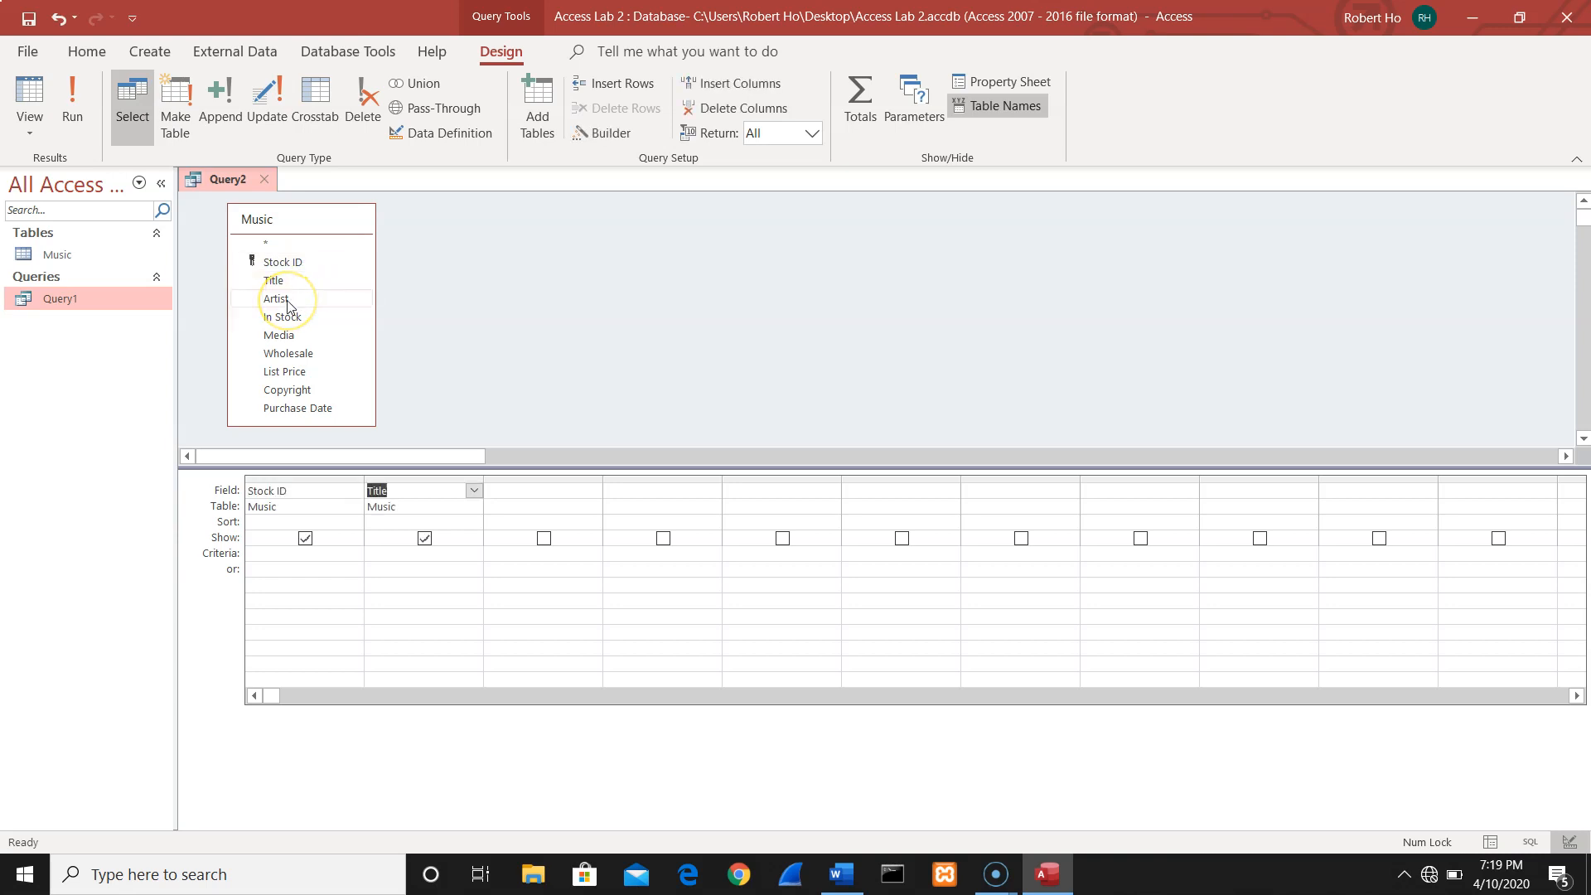
double_click(286, 300)
left_click(287, 373)
double_click(288, 373)
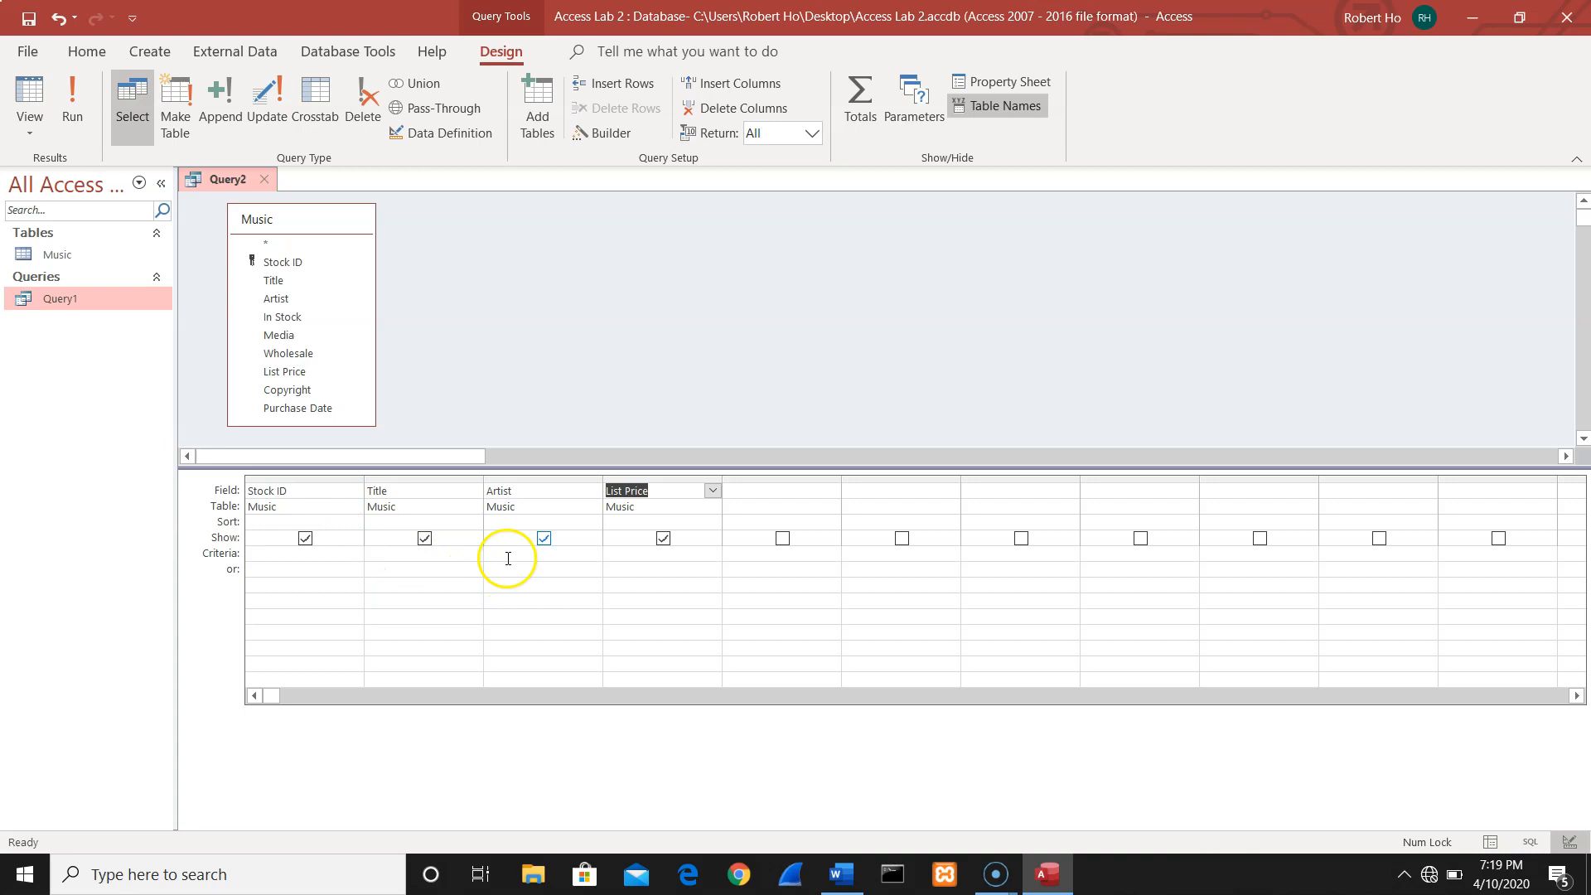
Set the List Price criterion to >15 and run the query
left_click(628, 553)
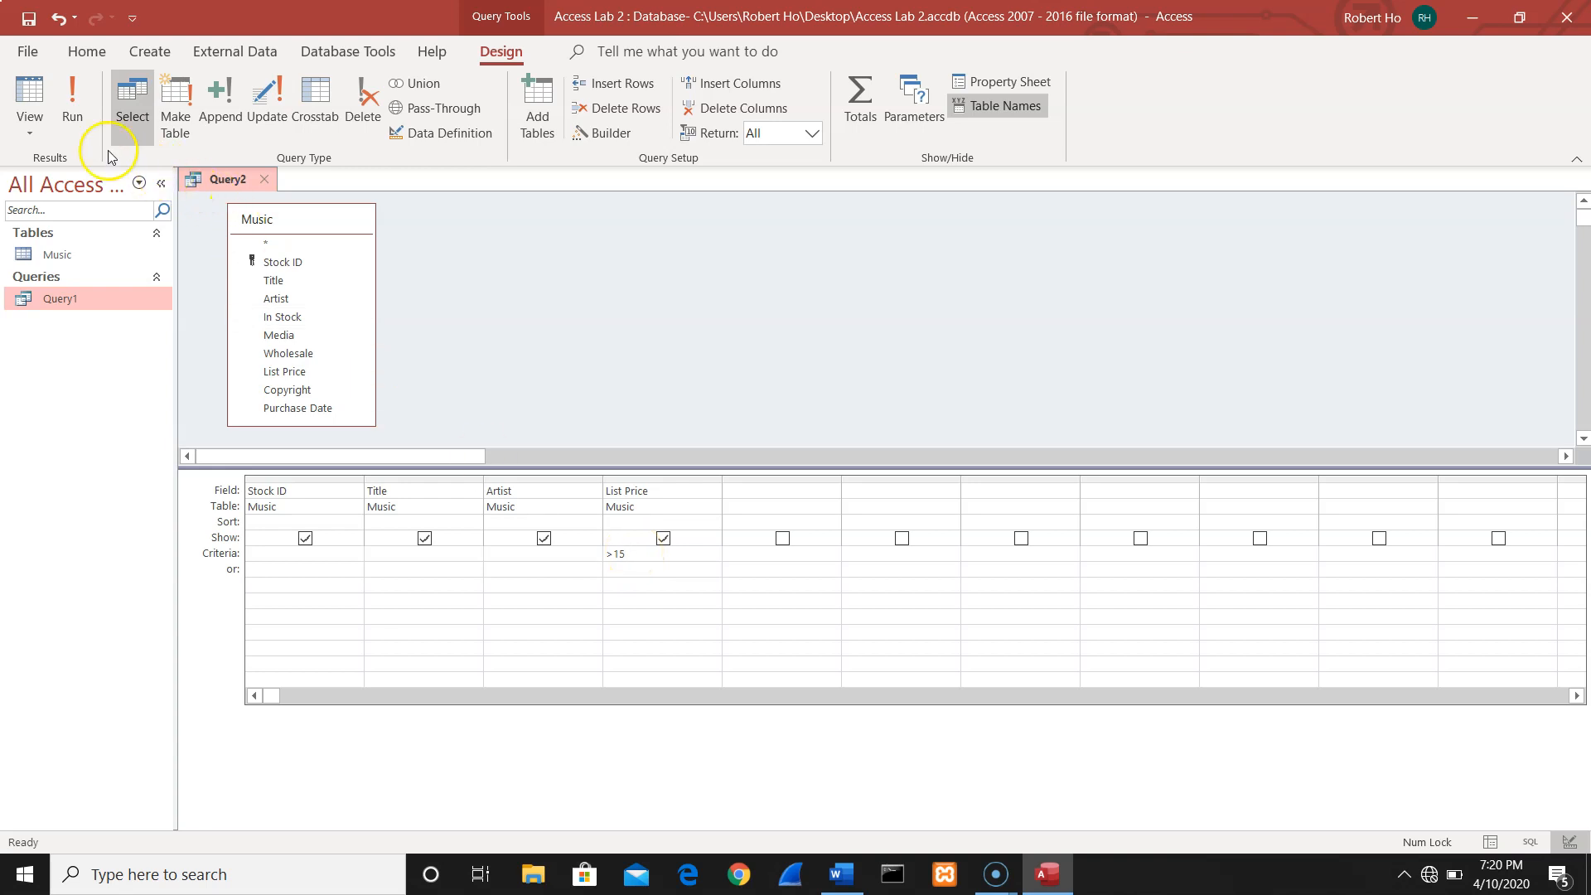
left_click(83, 111)
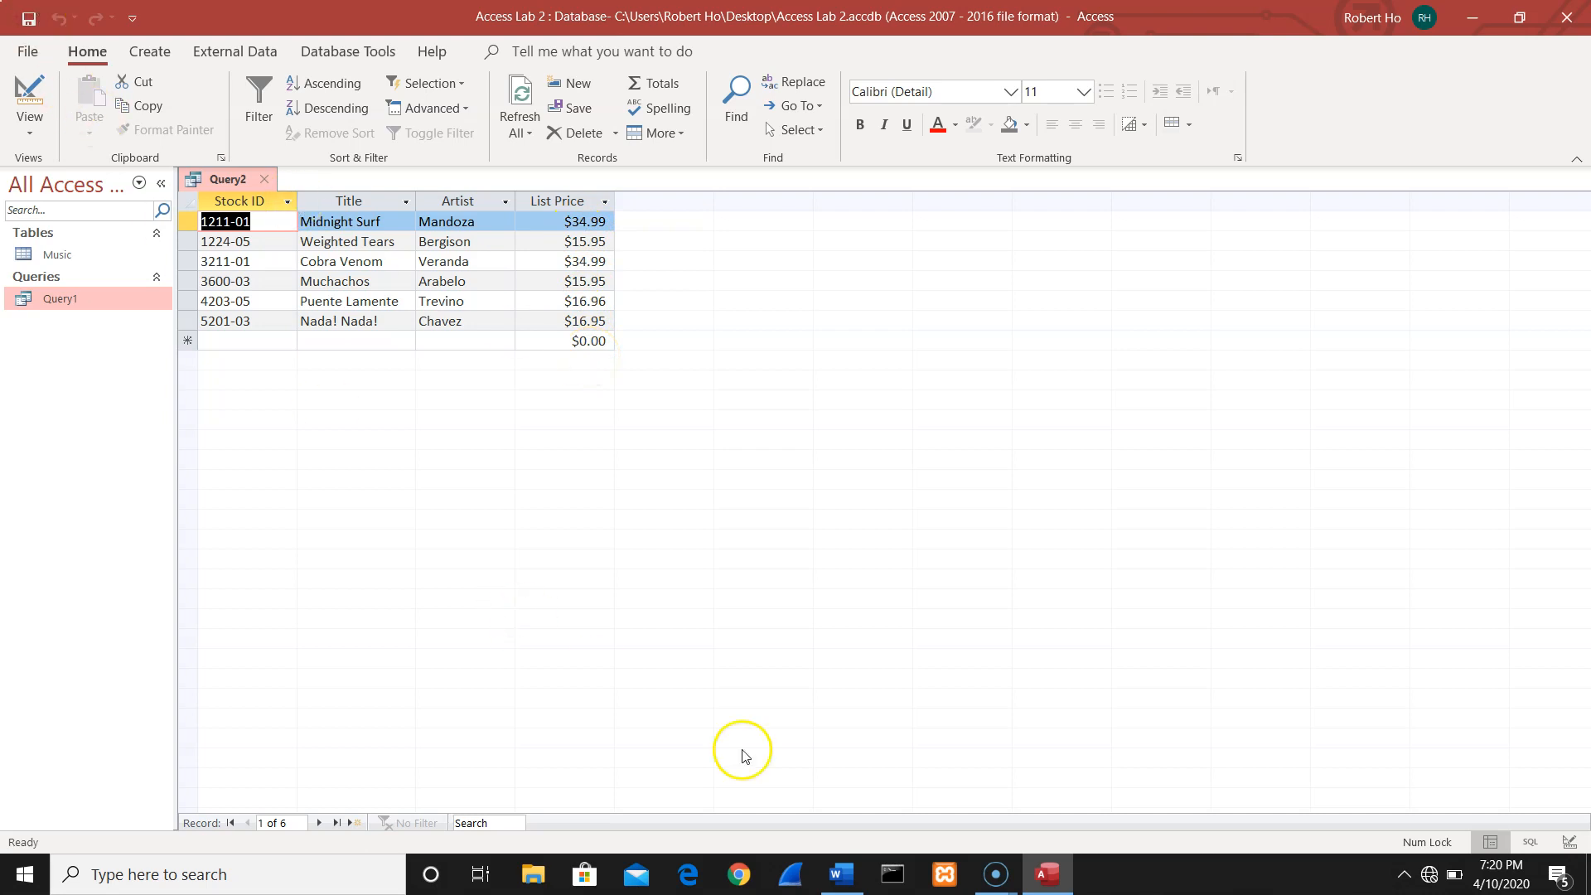
Switch to Word and append "Save this query as query 2" to the end of the second instruction
left_click(840, 874)
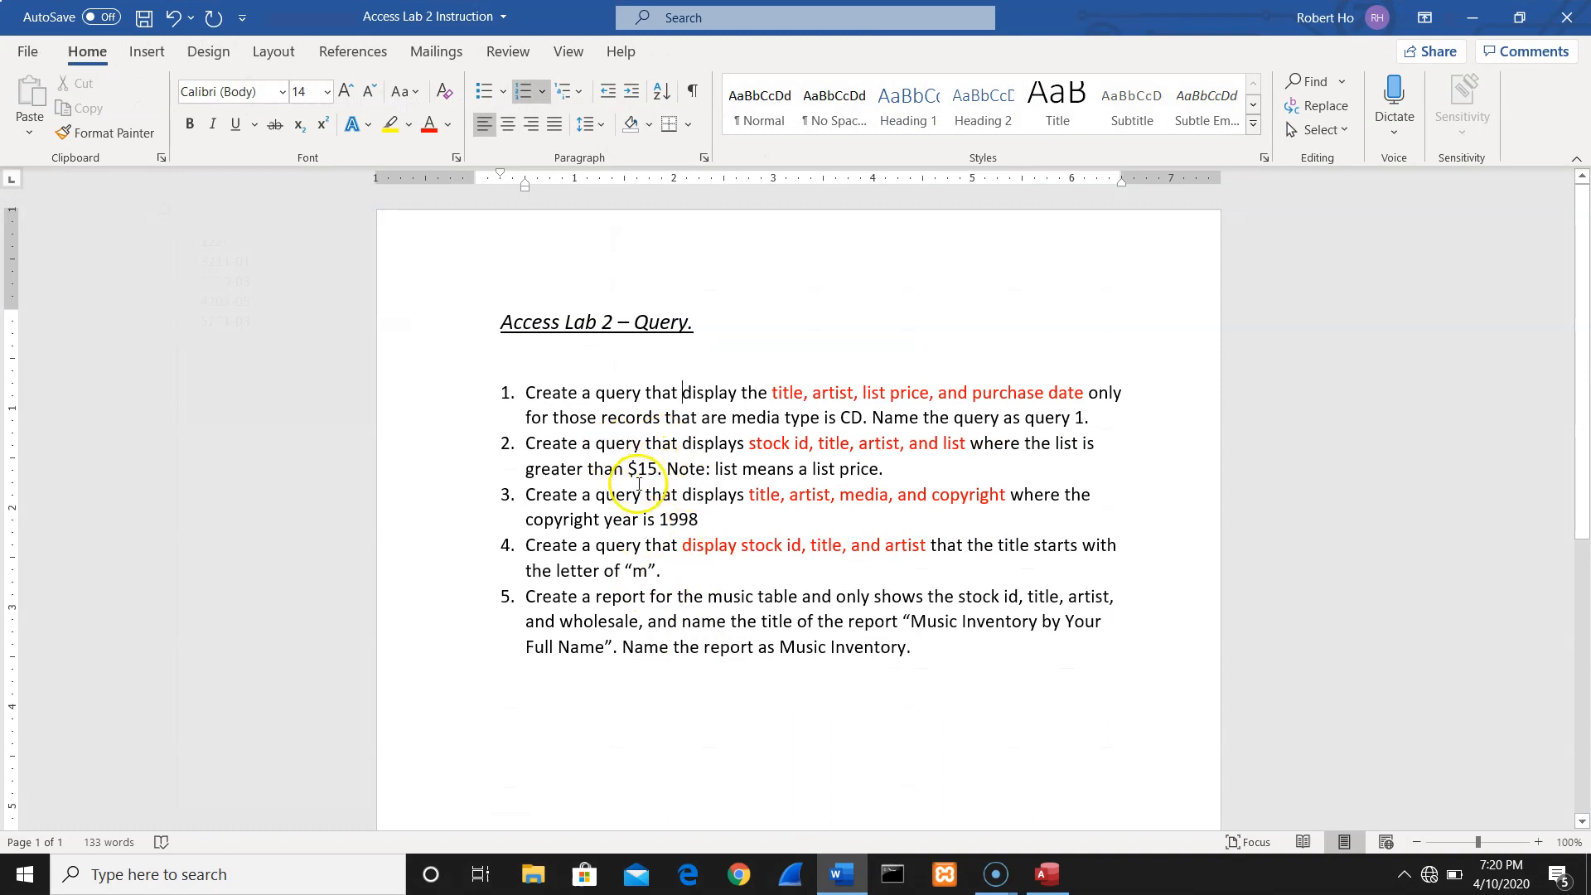
left_click(915, 467)
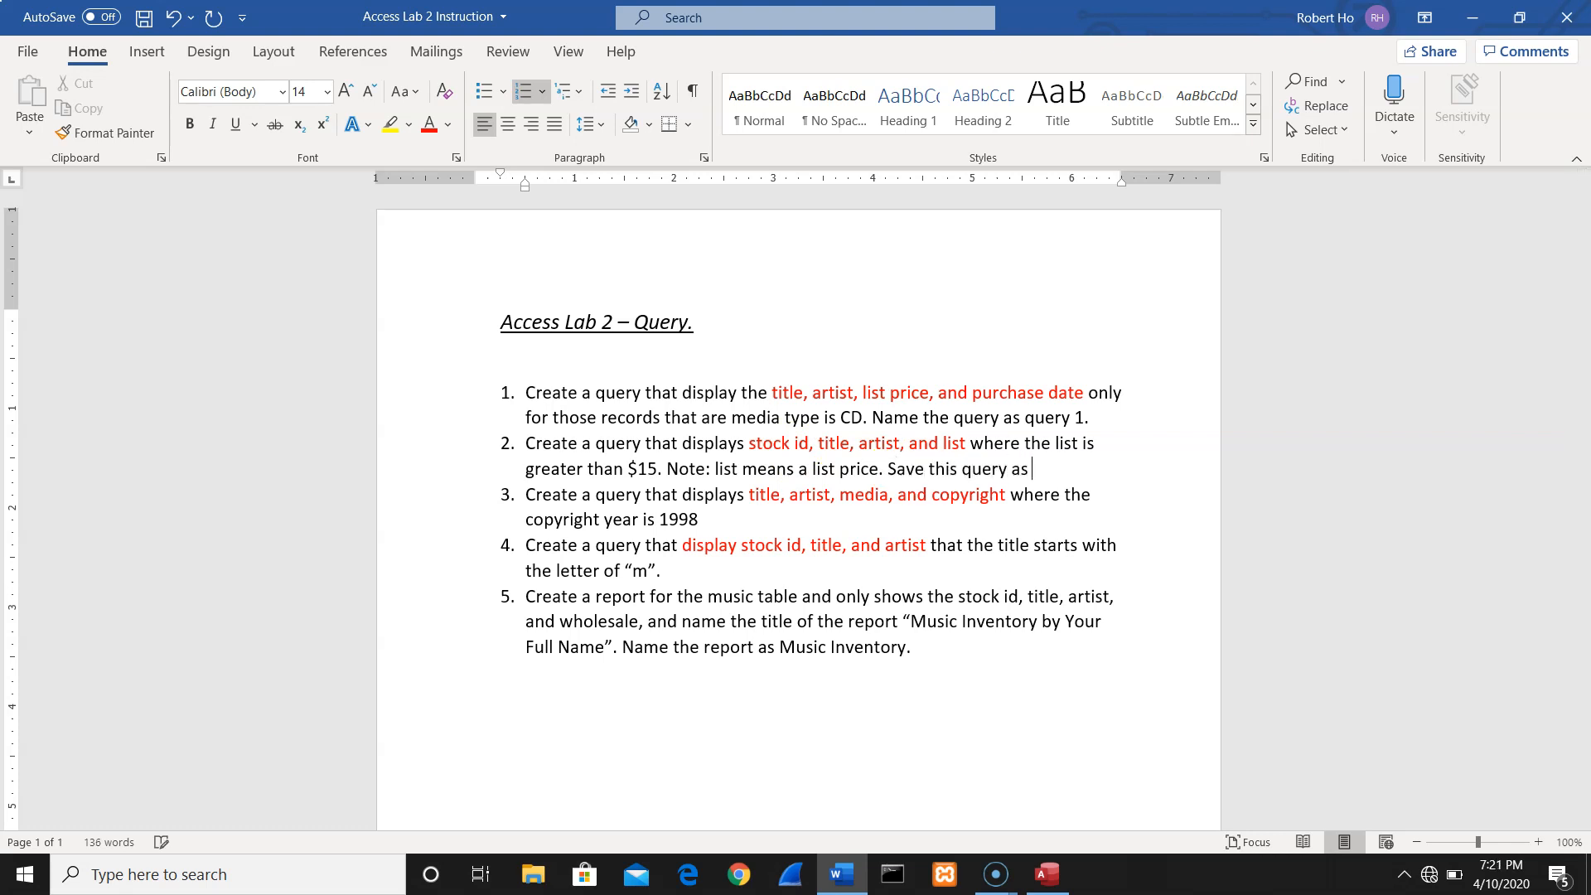
type("2")
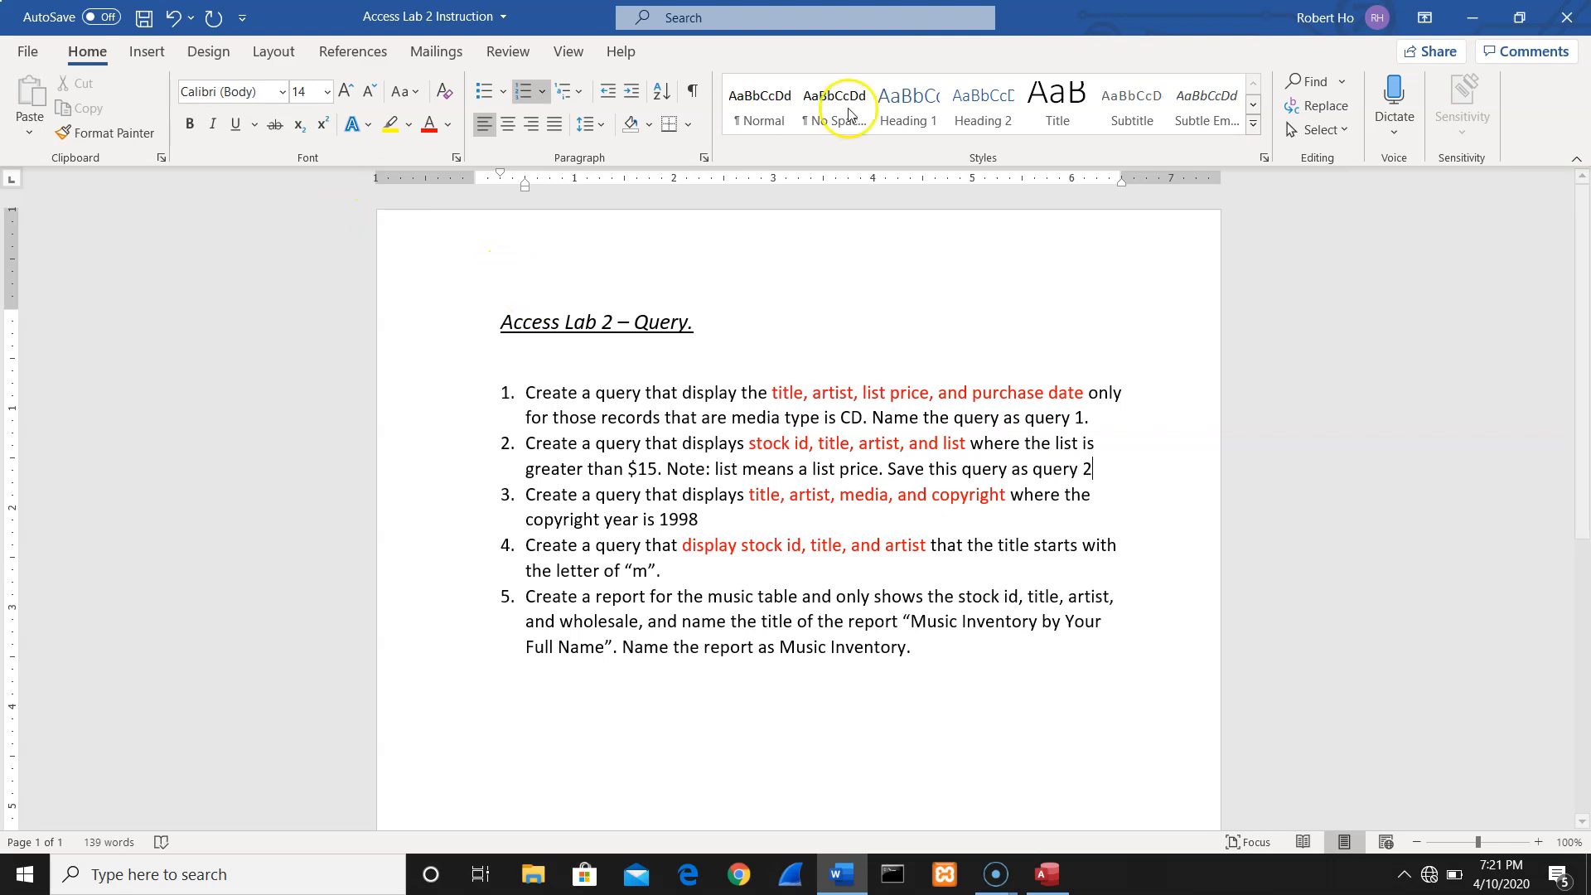
Switch back to Access and save the list price query as a database object named Query2
left_click(1472, 17)
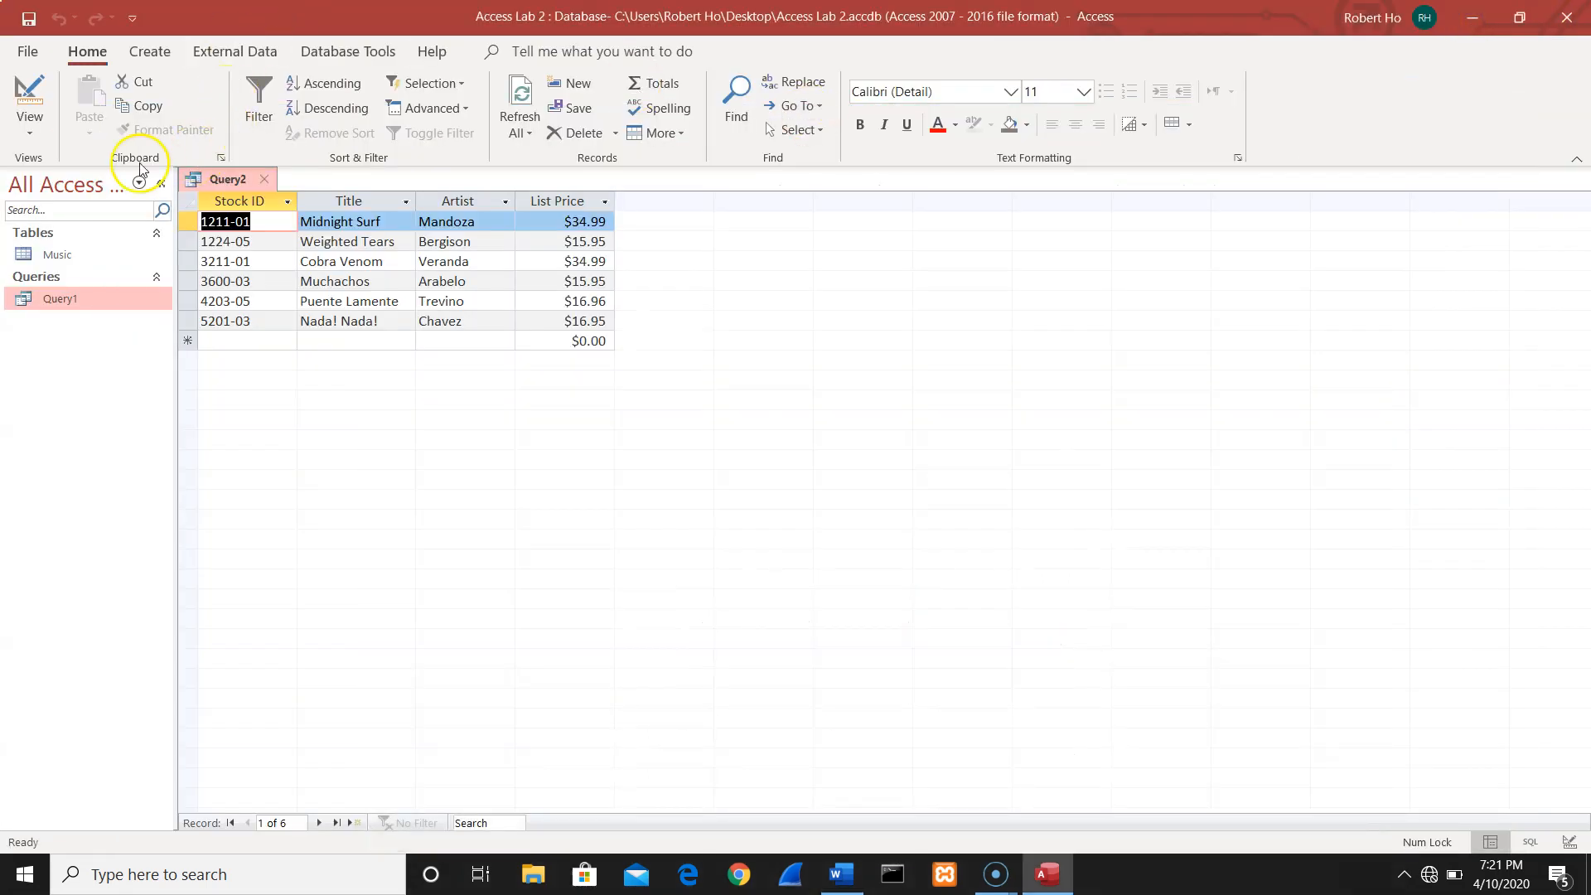
left_click(27, 53)
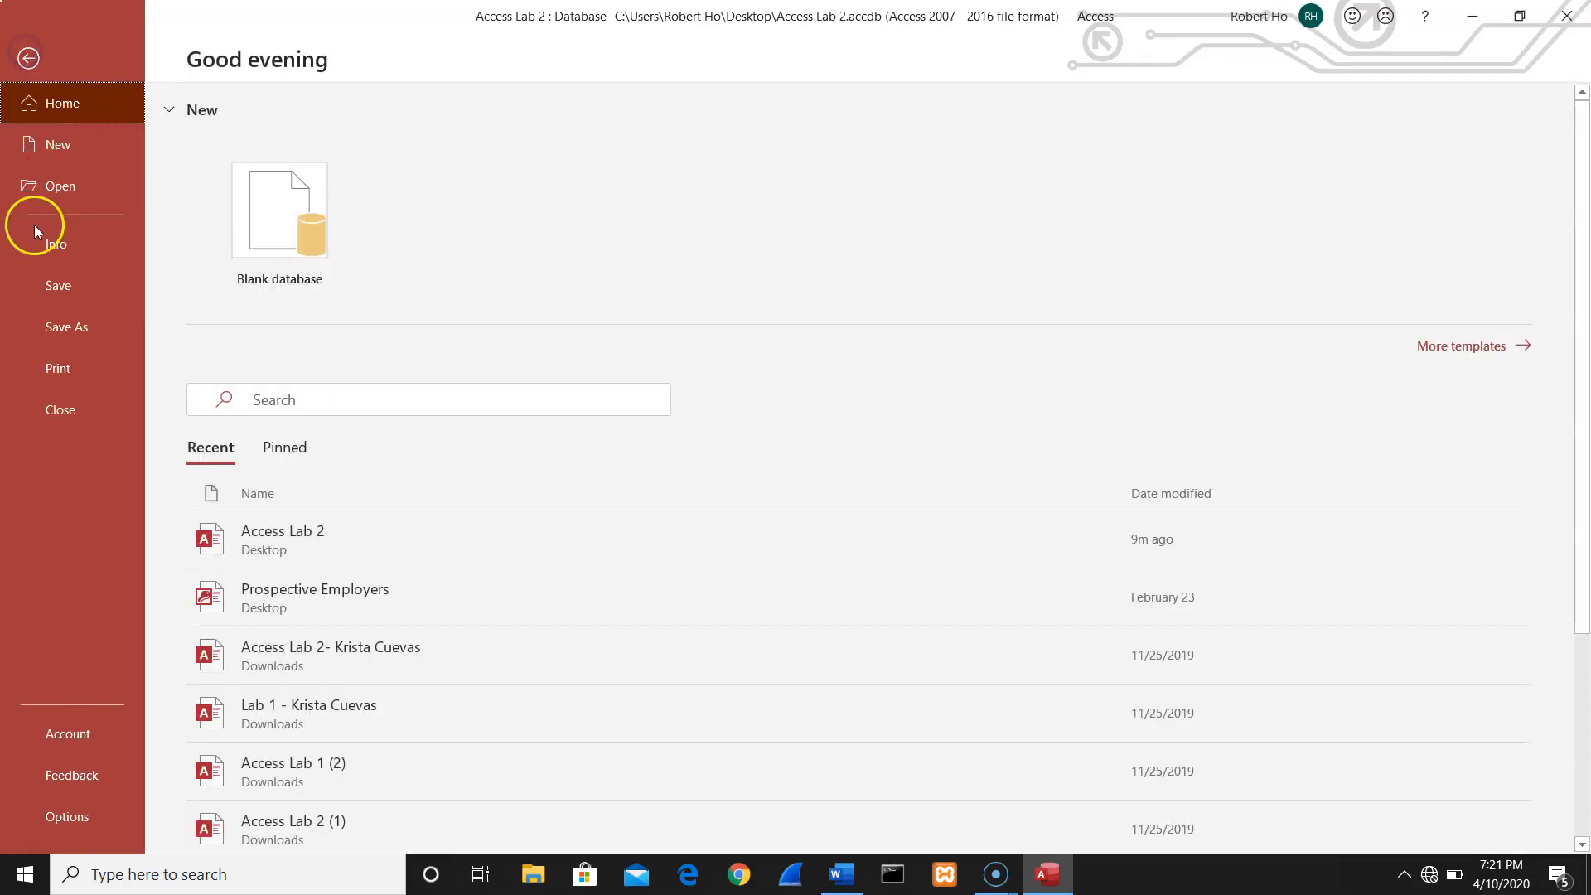
left_click(56, 326)
left_click(351, 241)
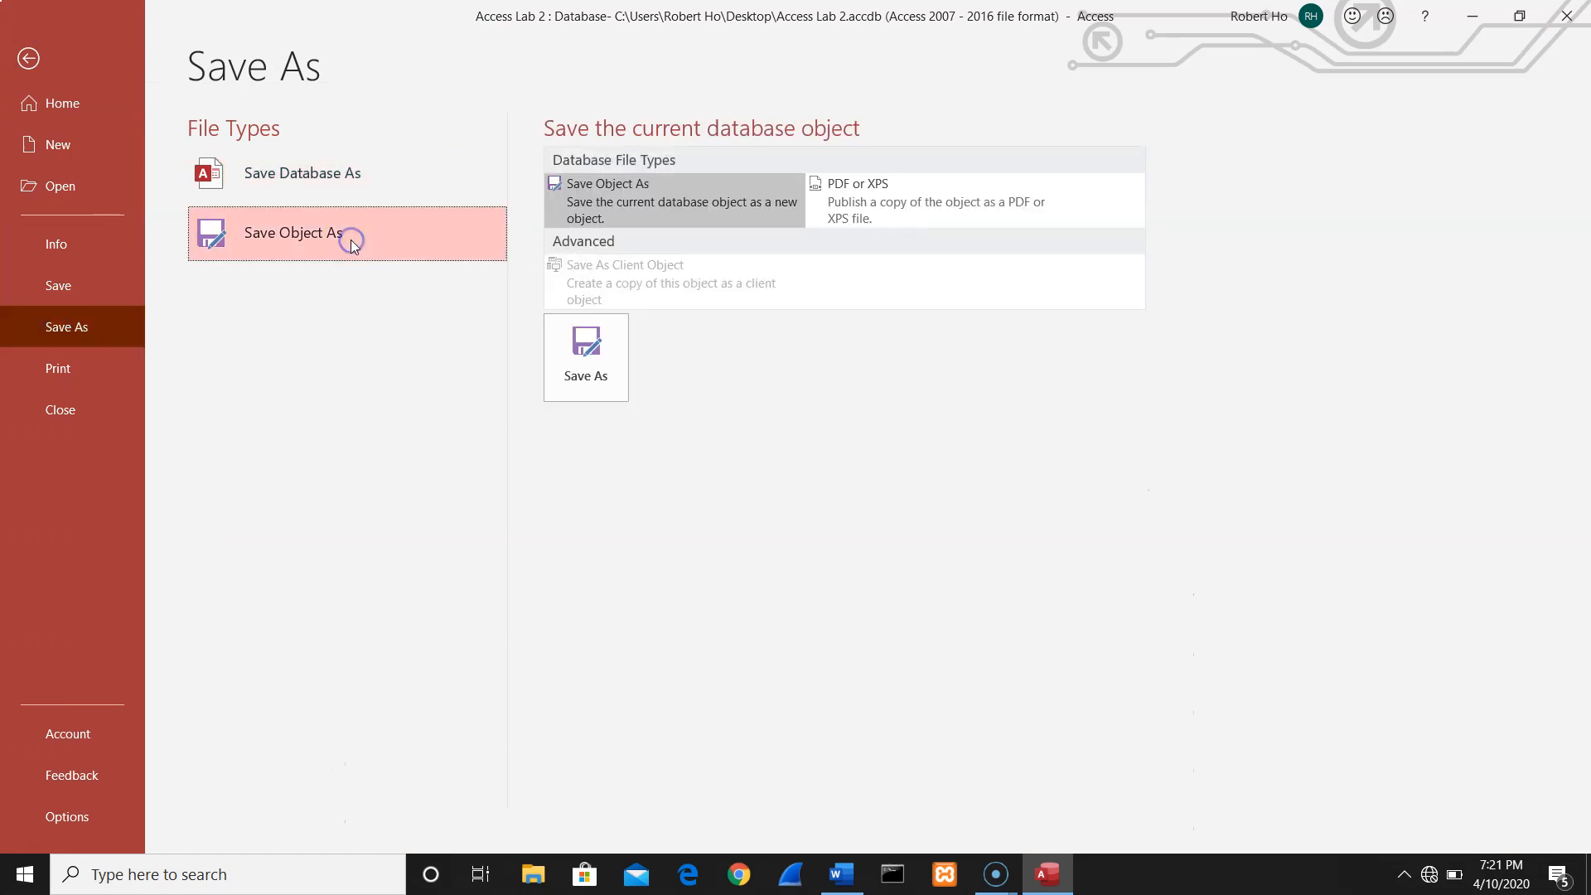
left_click(596, 401)
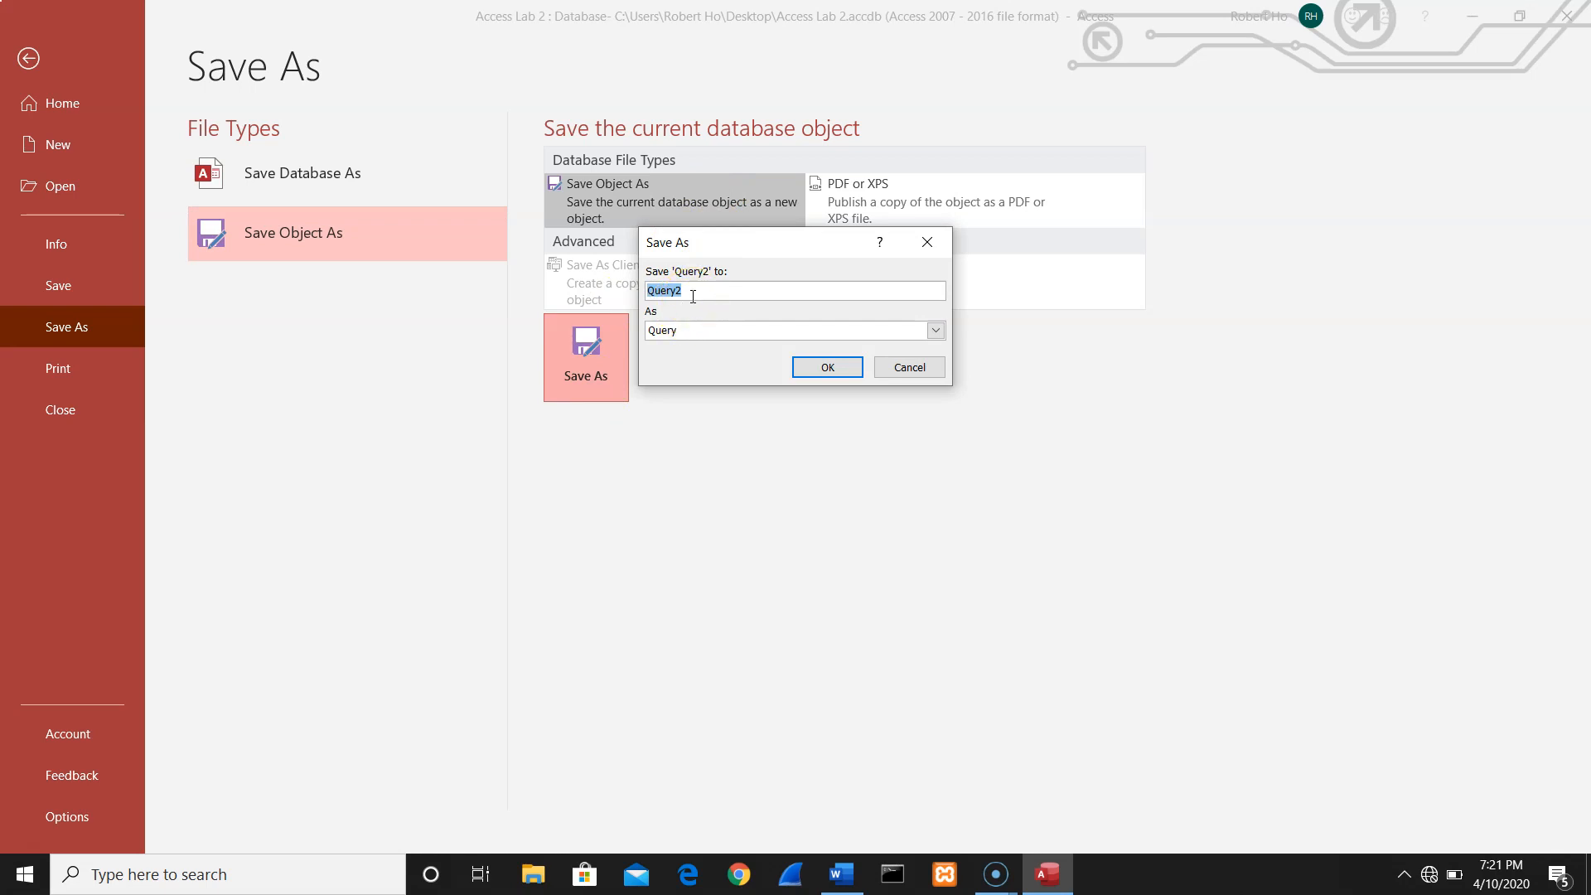
key("BackSpace")
type("Sam")
key("BackSpace")
key("BackSpace")
key("BackSpace")
key("BackSpace")
key("BackSpace")
key("BackSpace")
key("BackSpace")
key("BackSpace")
key("BackSpace")
key("BackSpace")
key("BackSpace")
left_click(830, 367)
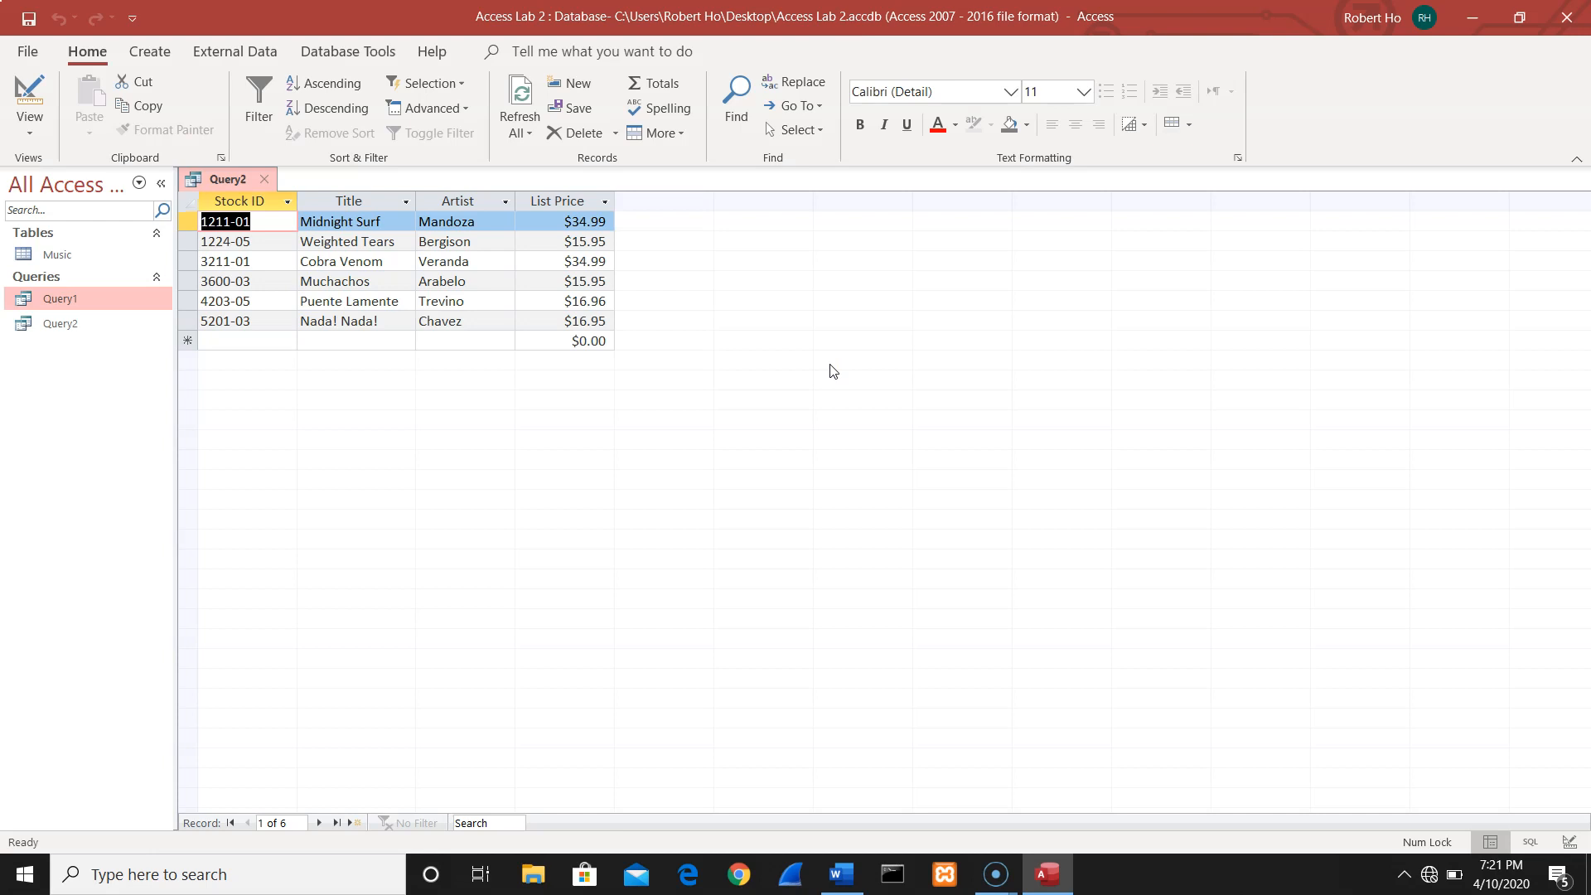
Review Query2 in Design View, run it again and close it
left_click(31, 136)
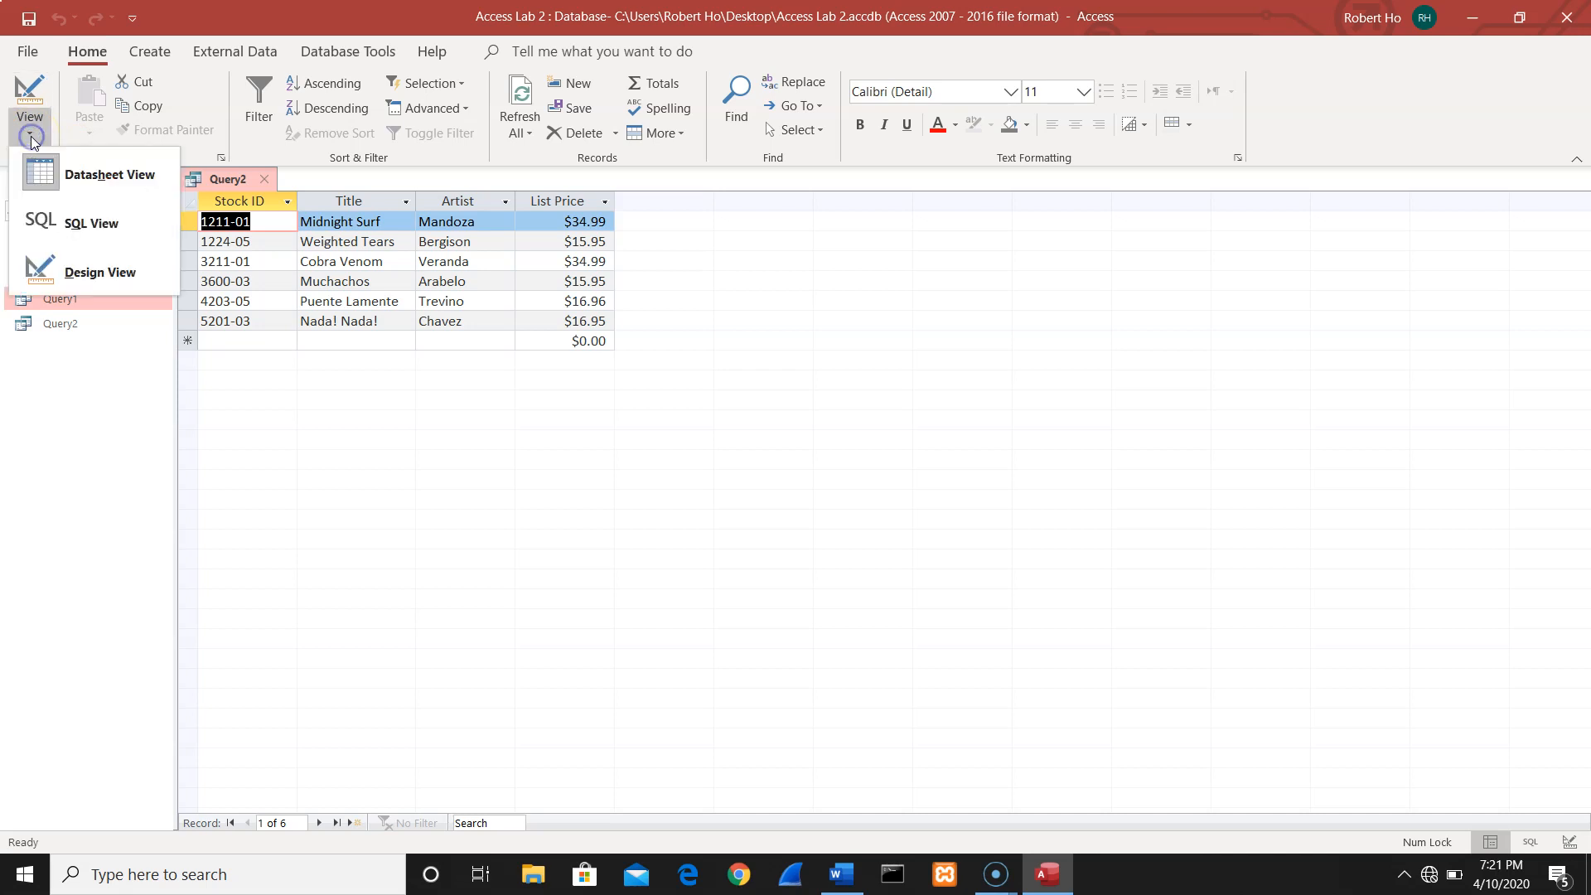
left_click(60, 269)
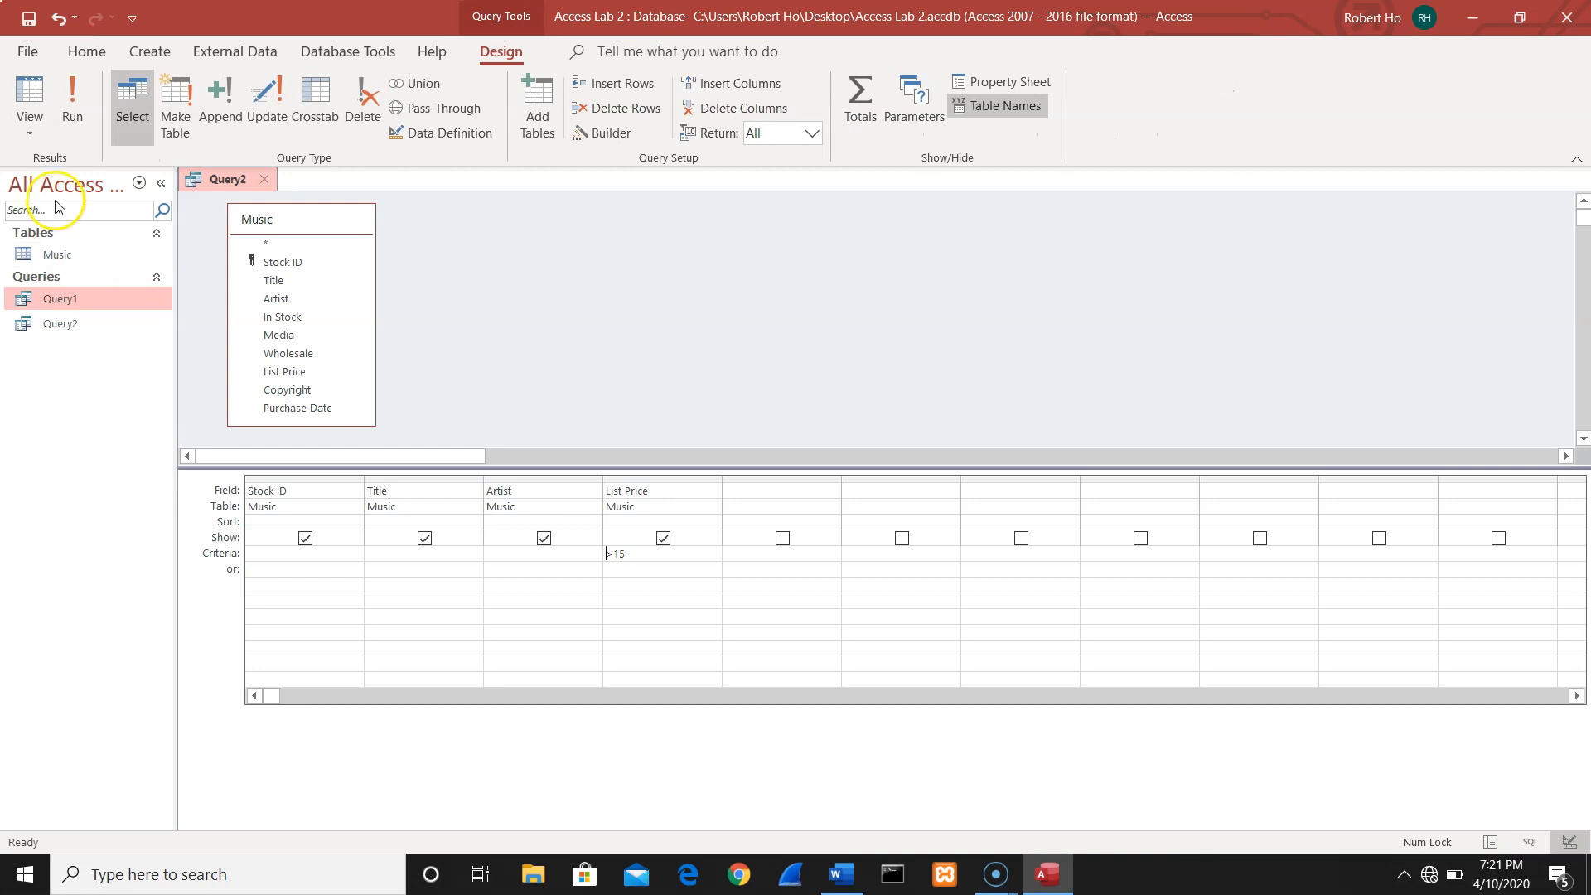
left_click(37, 133)
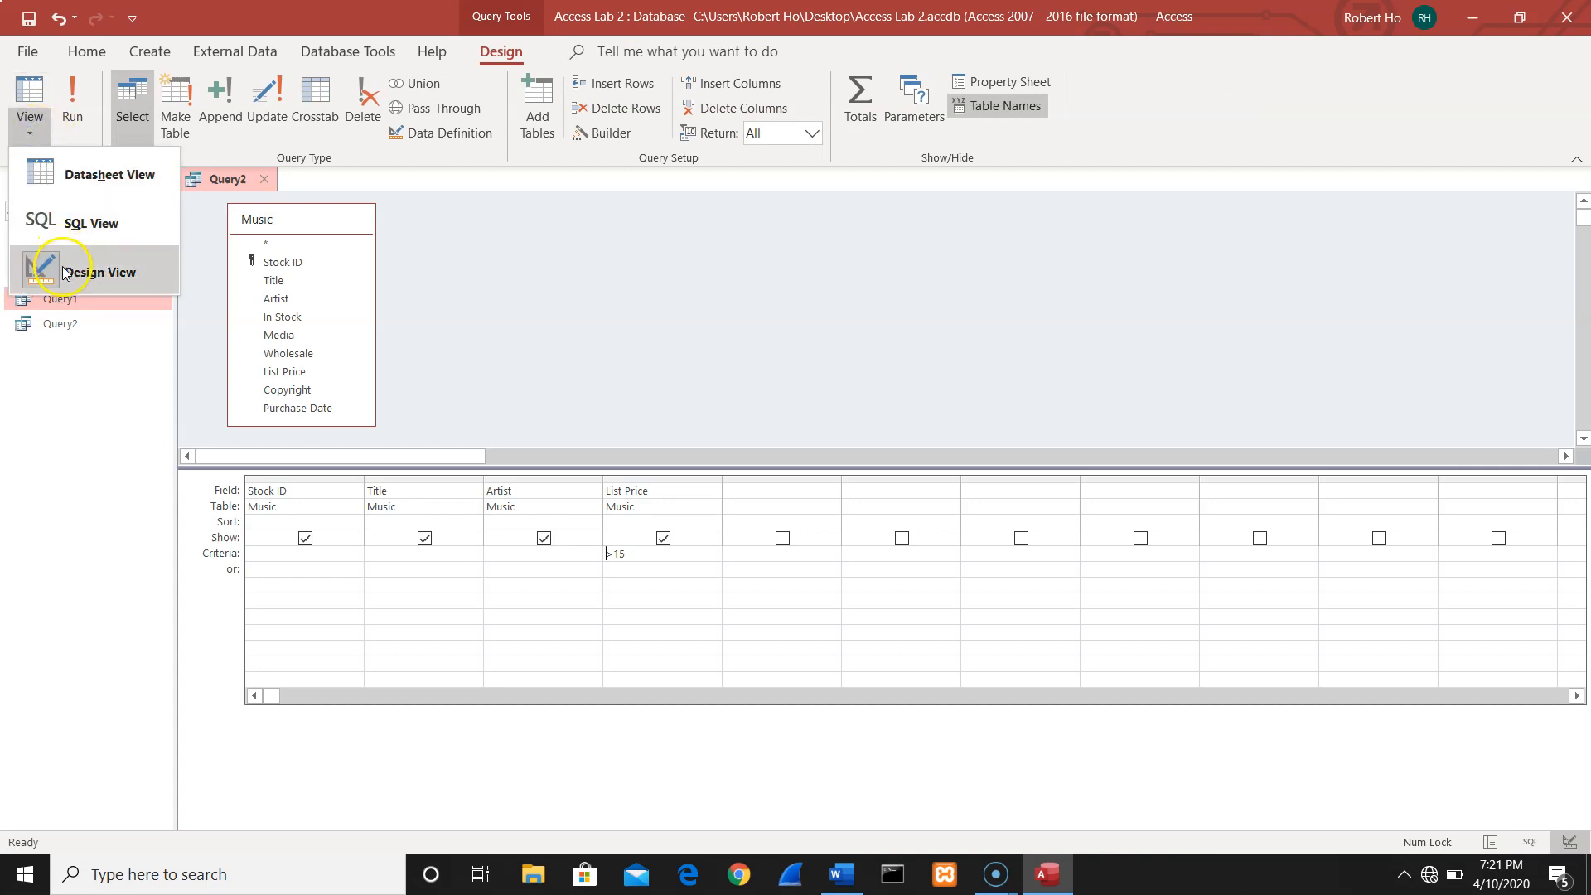
left_click(71, 103)
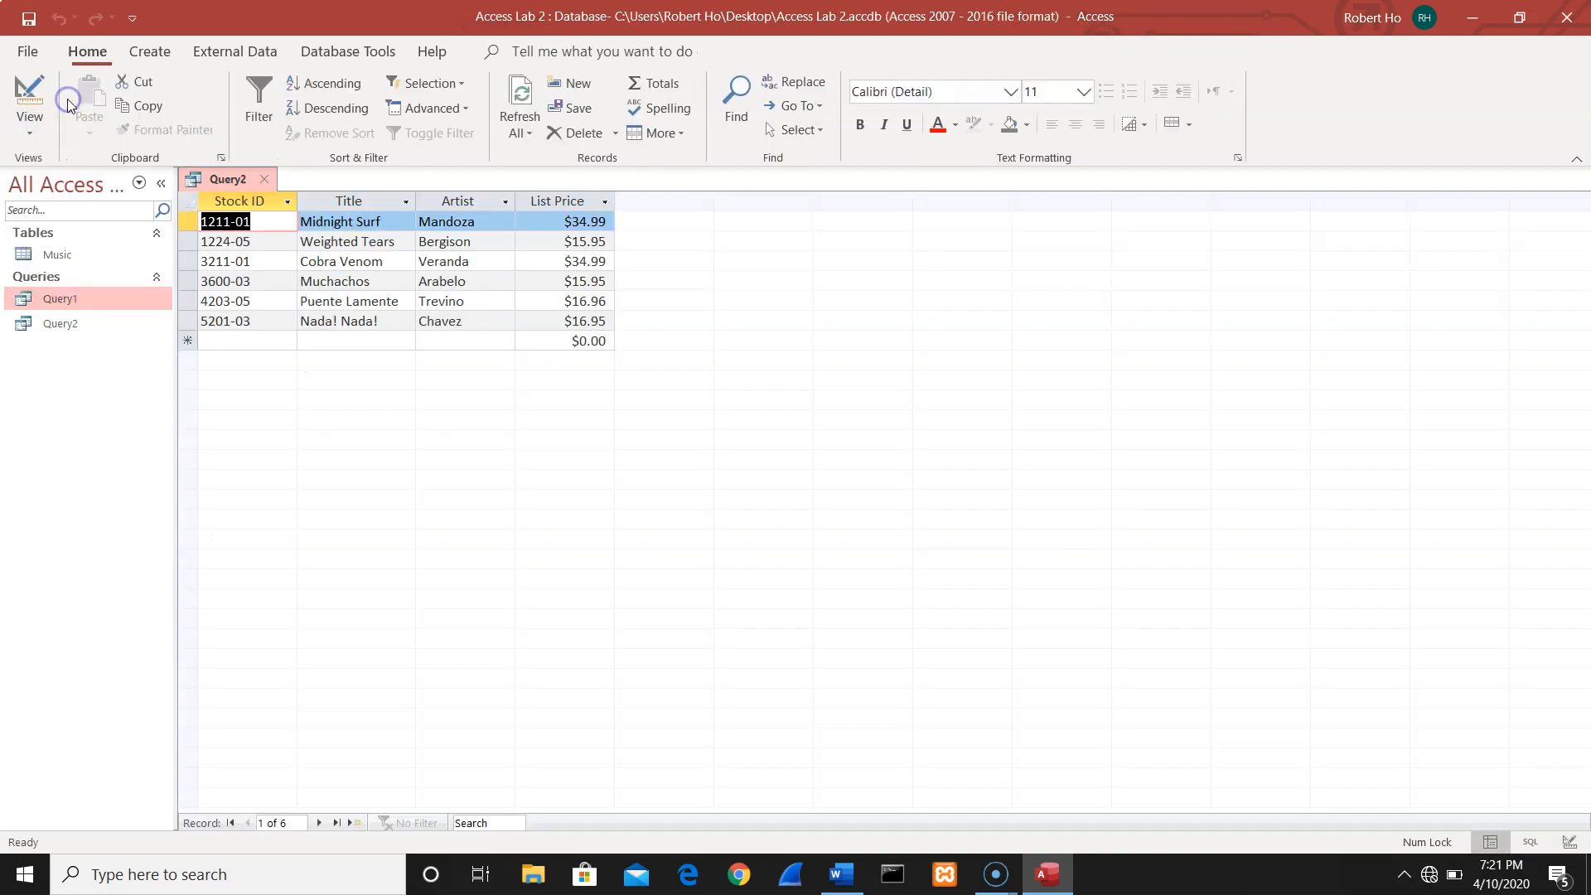
left_click(272, 179)
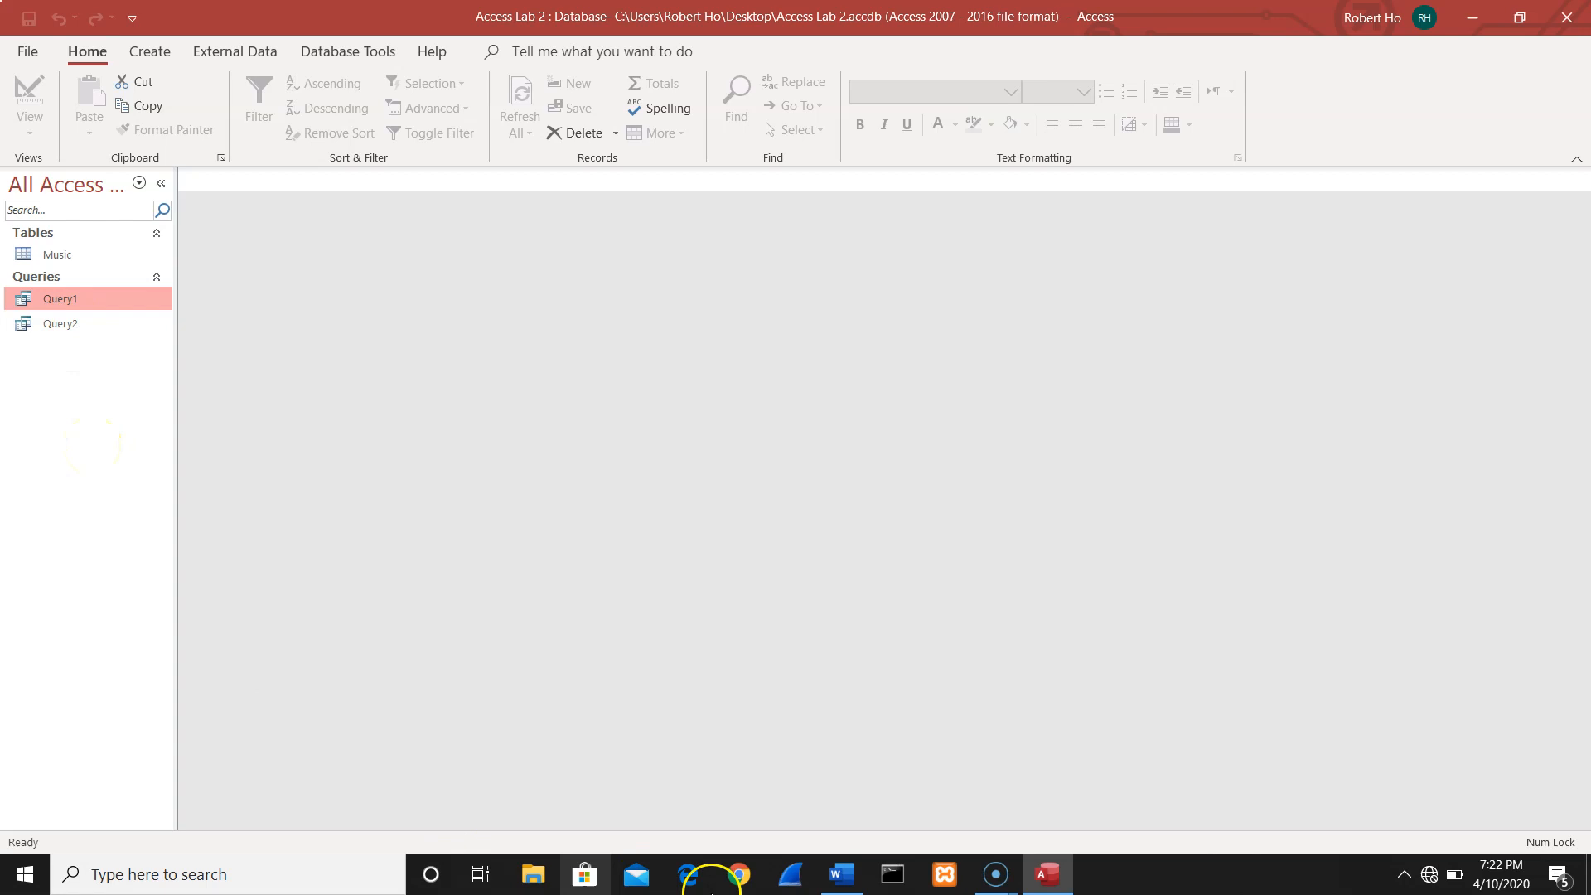
Check the third instruction in Word, and create a new Access query in Design View with the Music table added
left_click(840, 874)
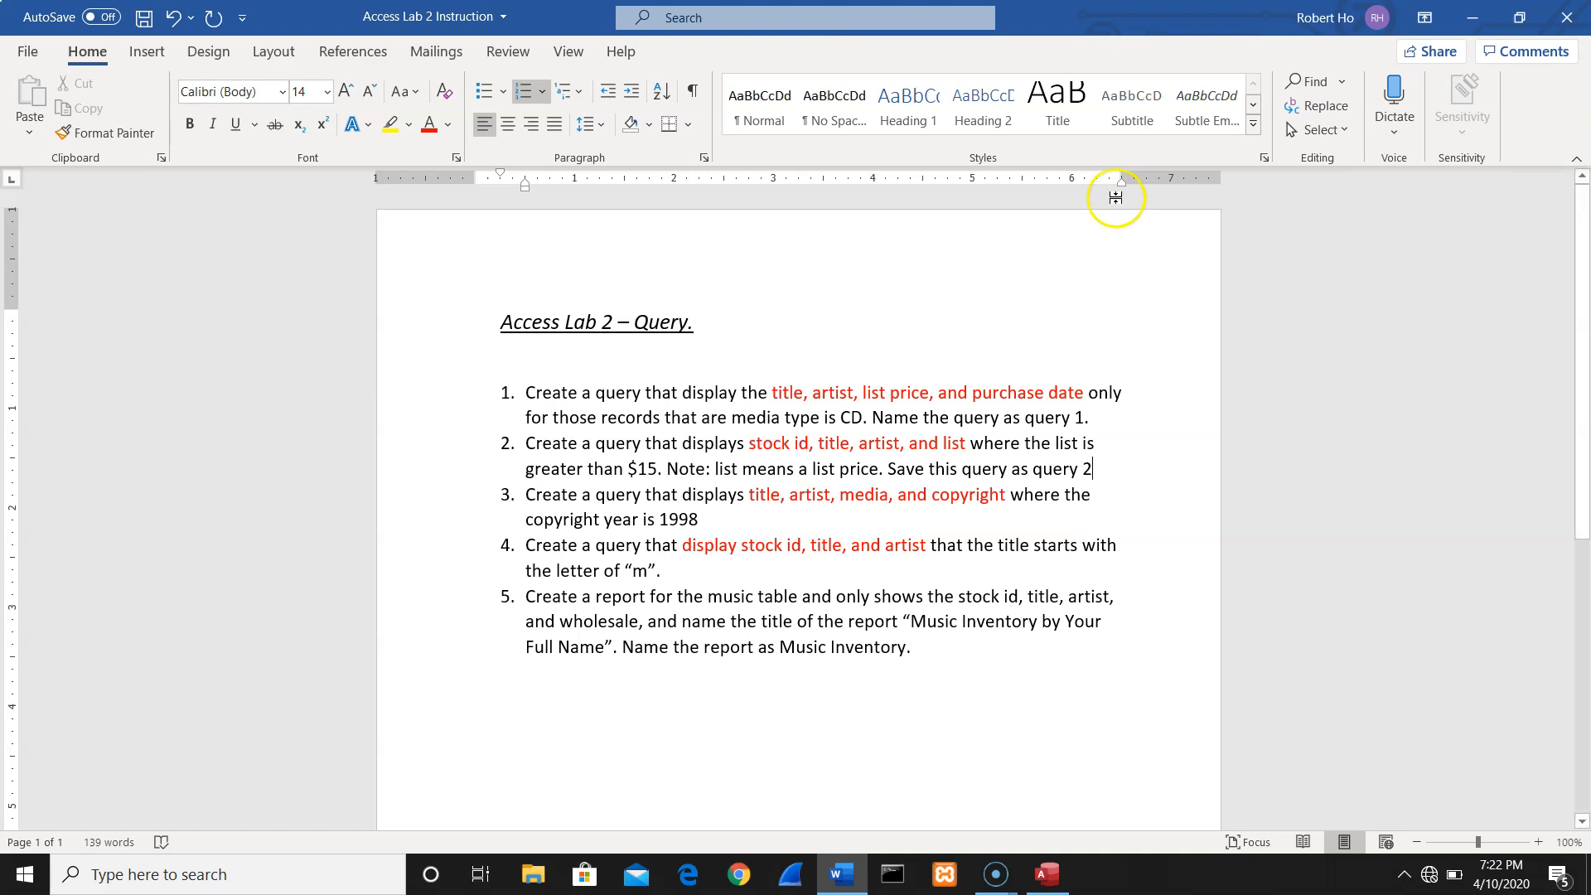
left_click(1478, 22)
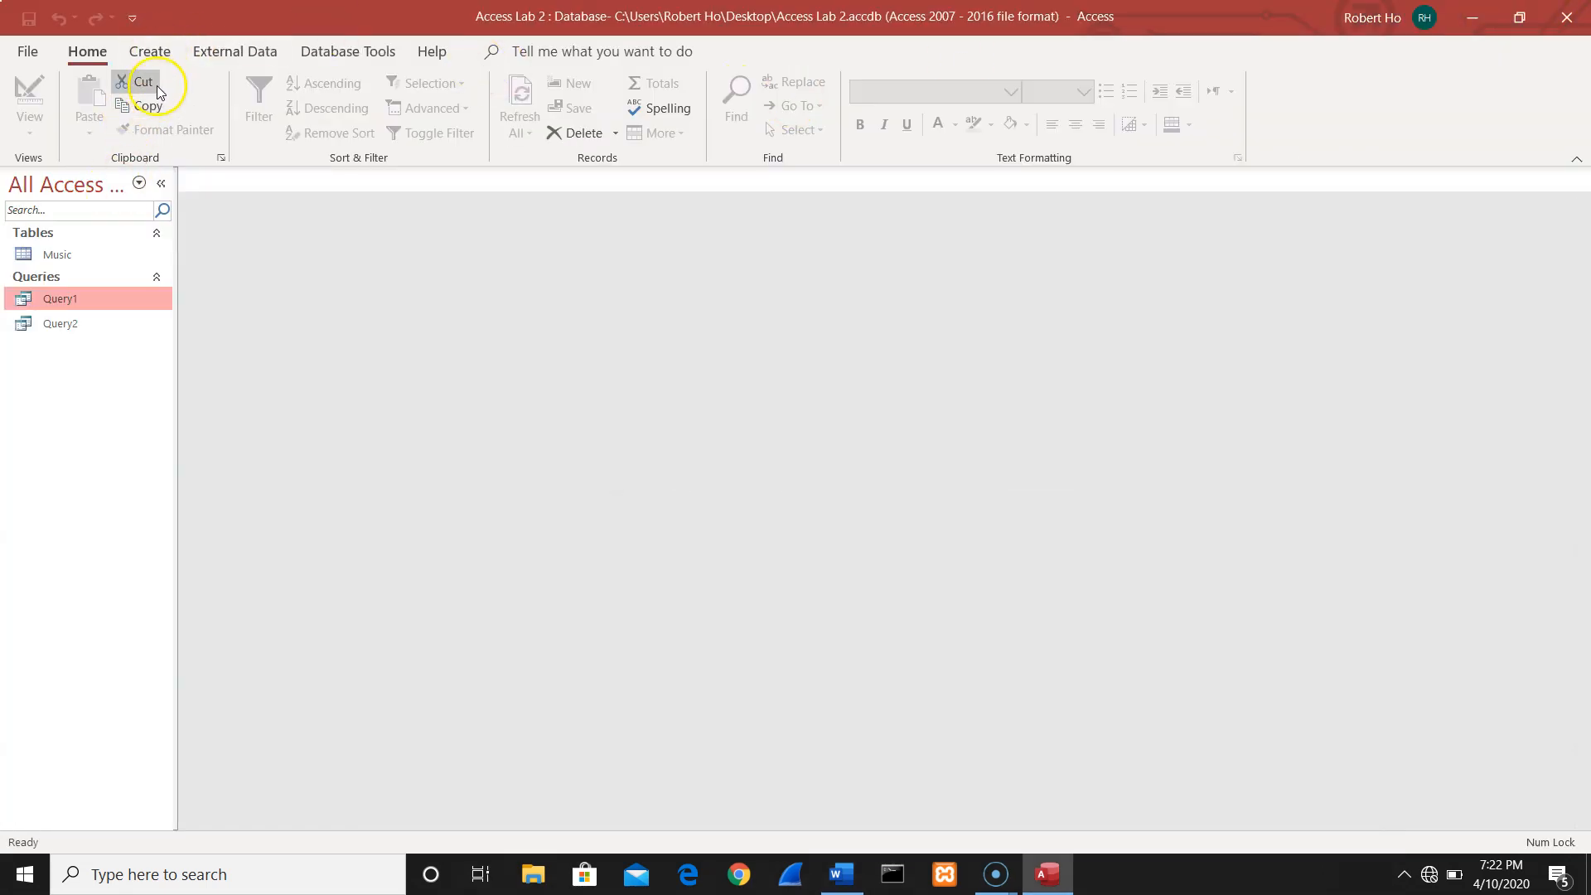
left_click(157, 54)
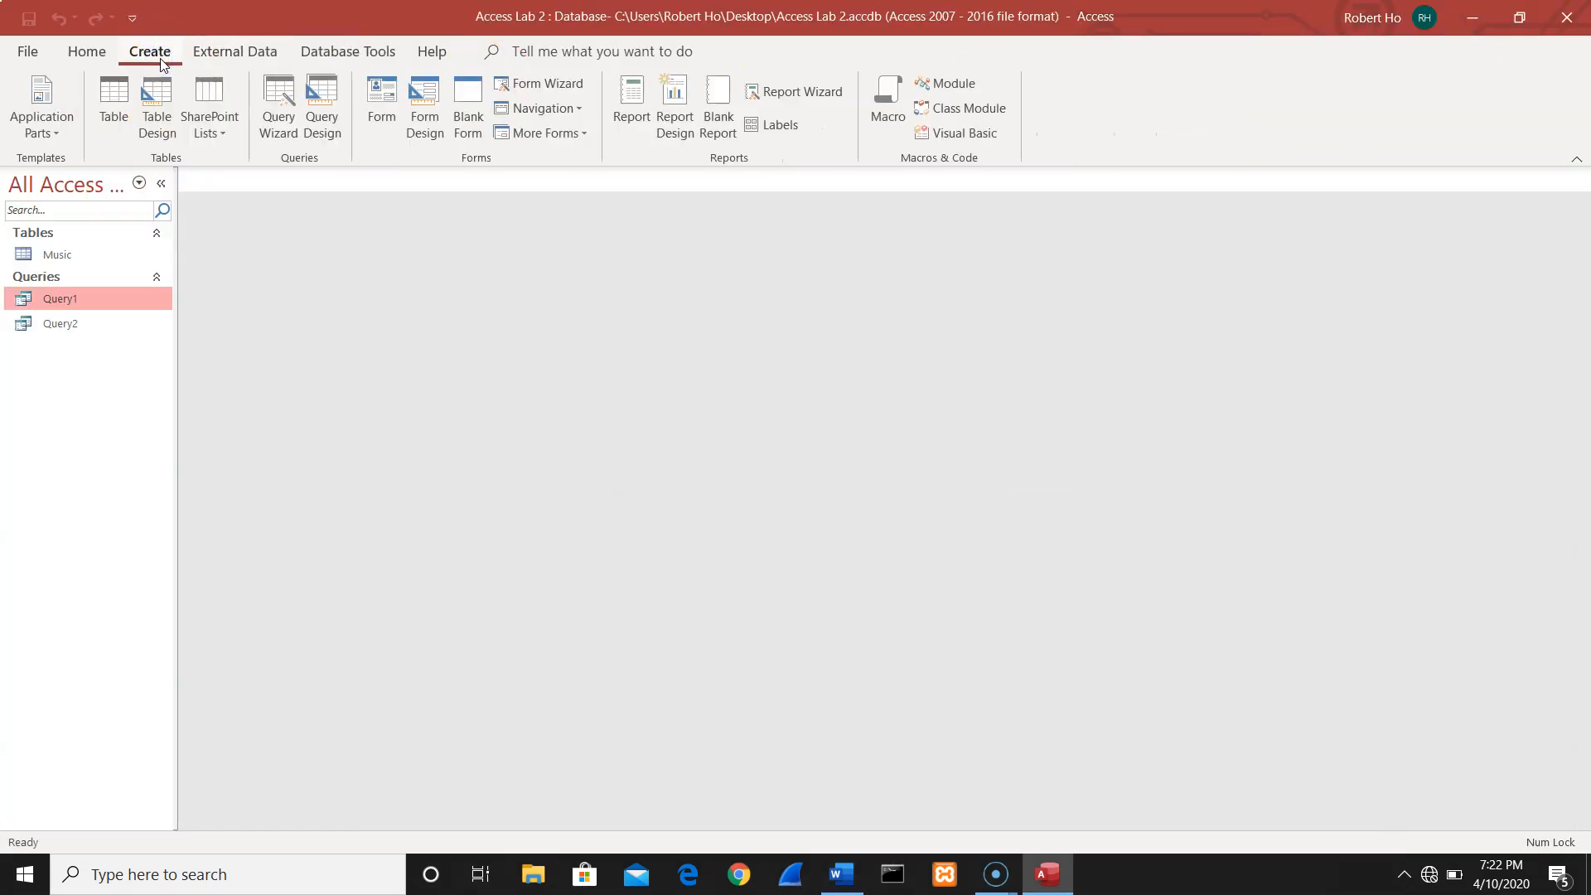
left_click(332, 129)
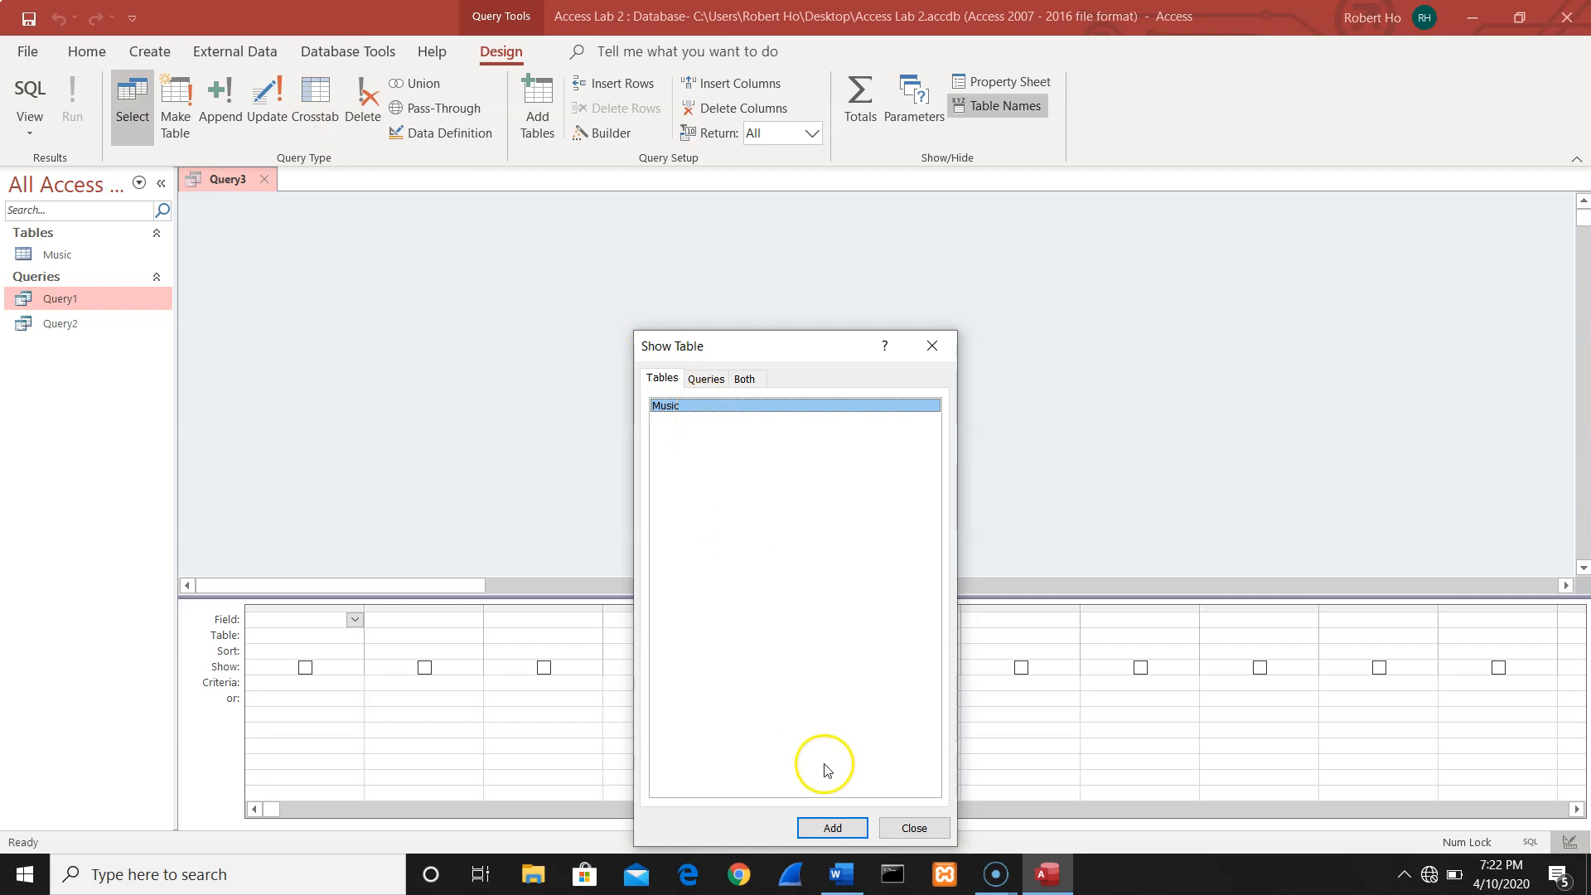
left_click(826, 827)
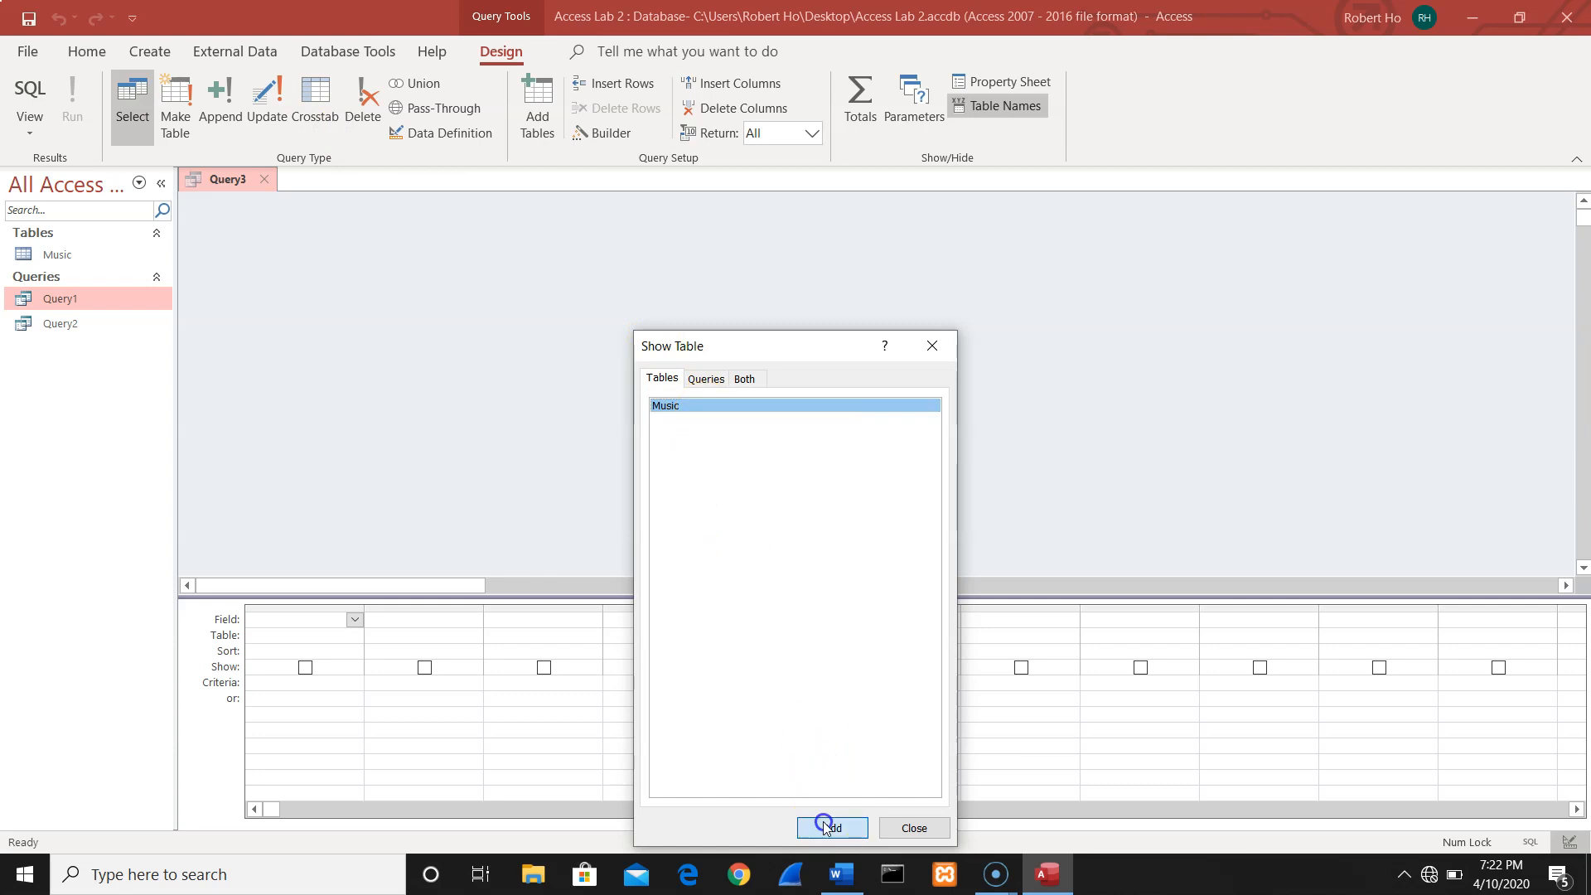
left_click(922, 831)
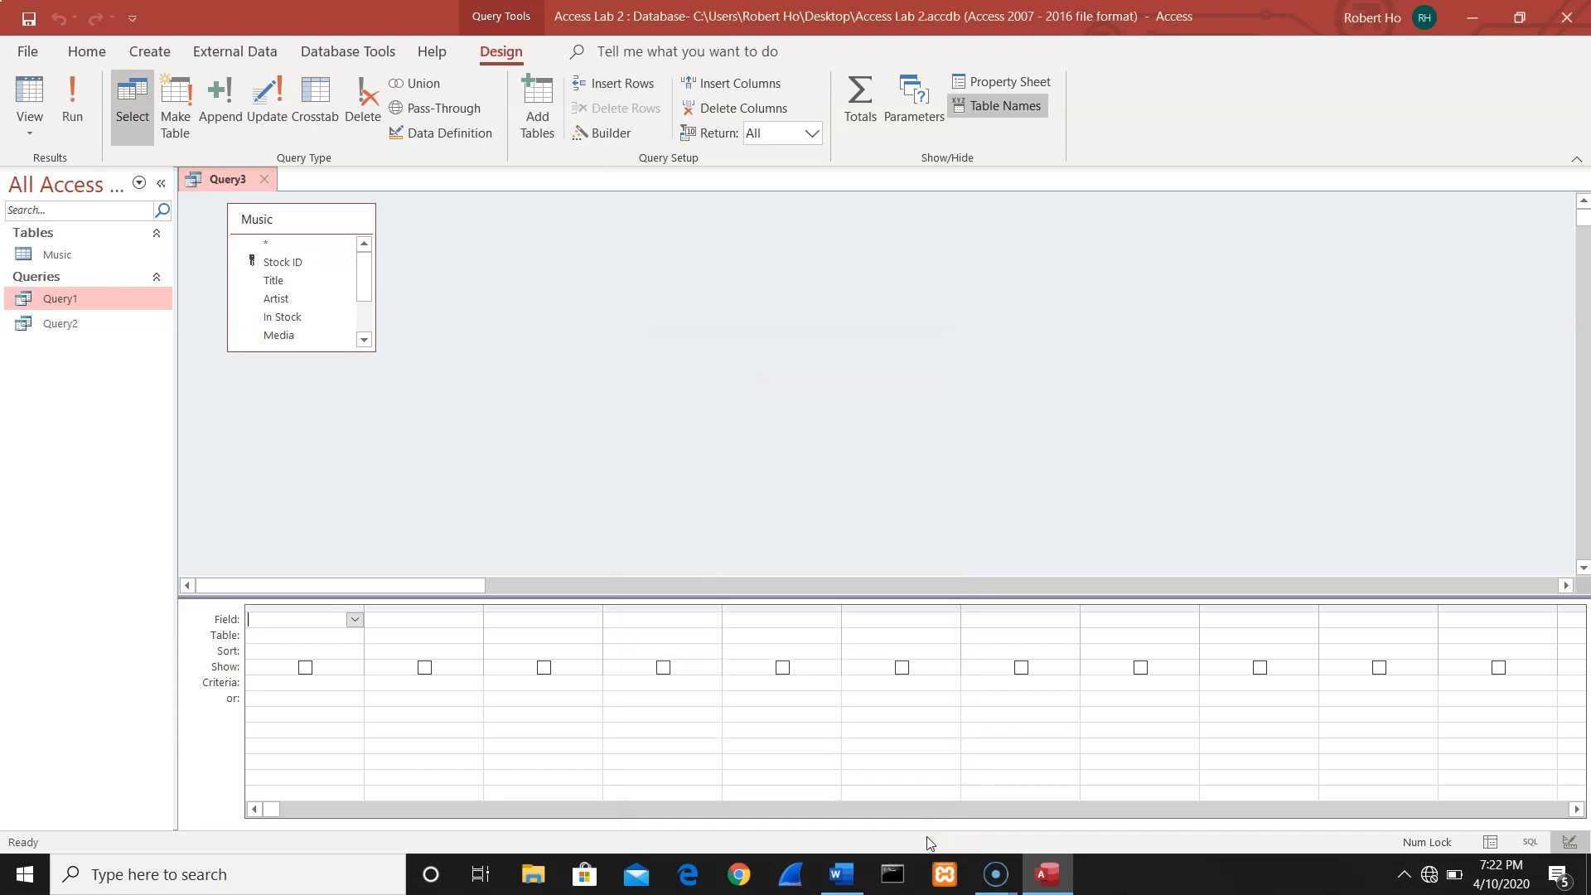
Enlarge the Music field list and the design grid, and add Title, Artist, Media and Copyright to the query
left_click_drag(357, 349, 352, 421)
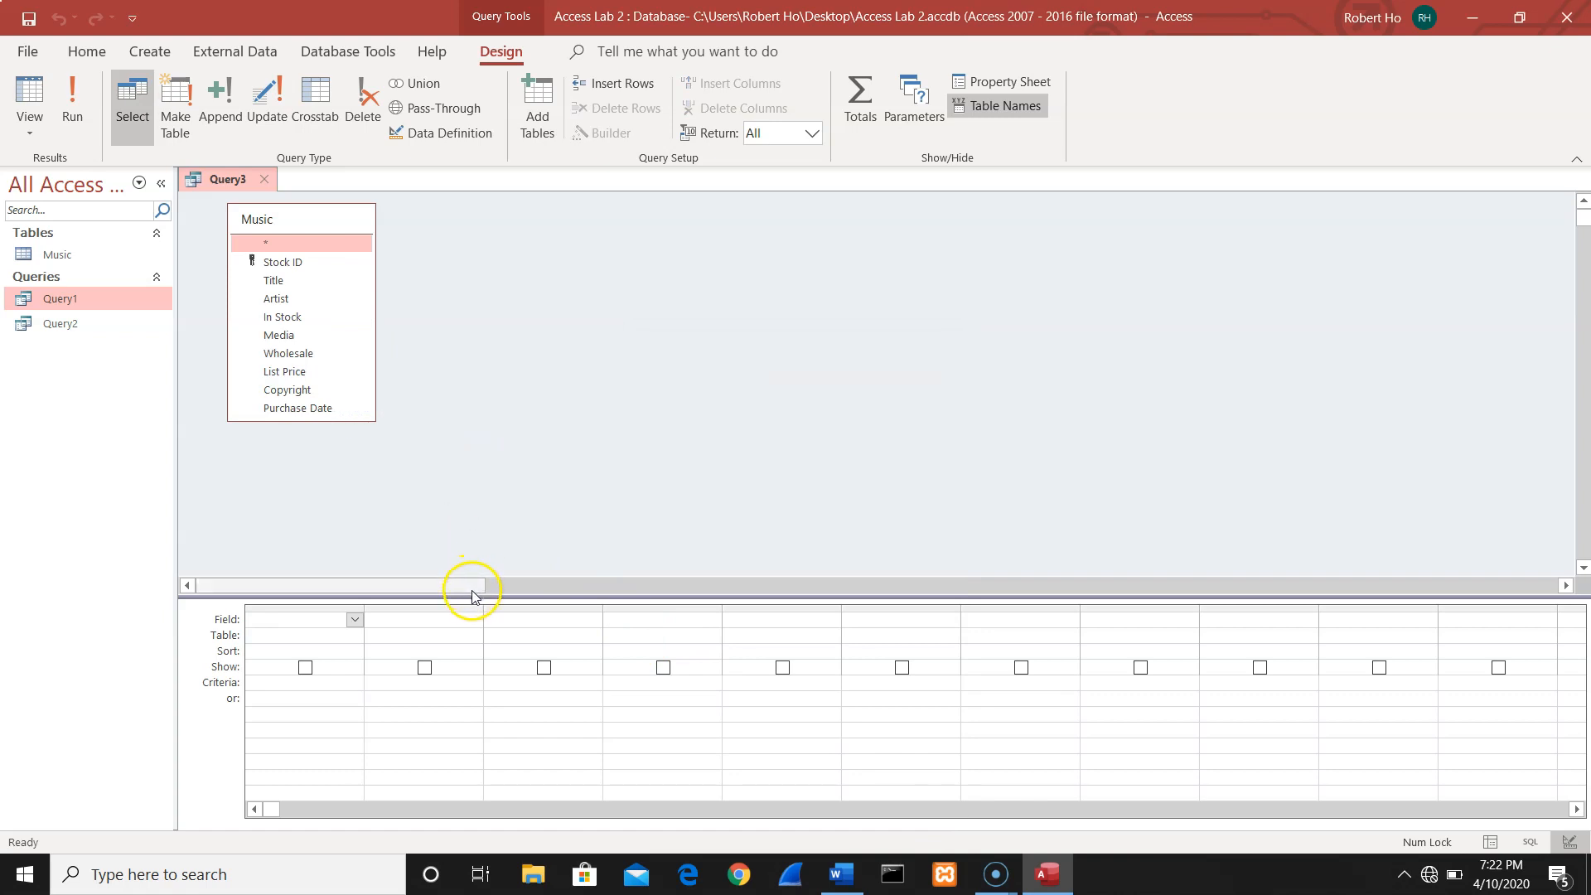
left_click_drag(487, 600, 522, 495)
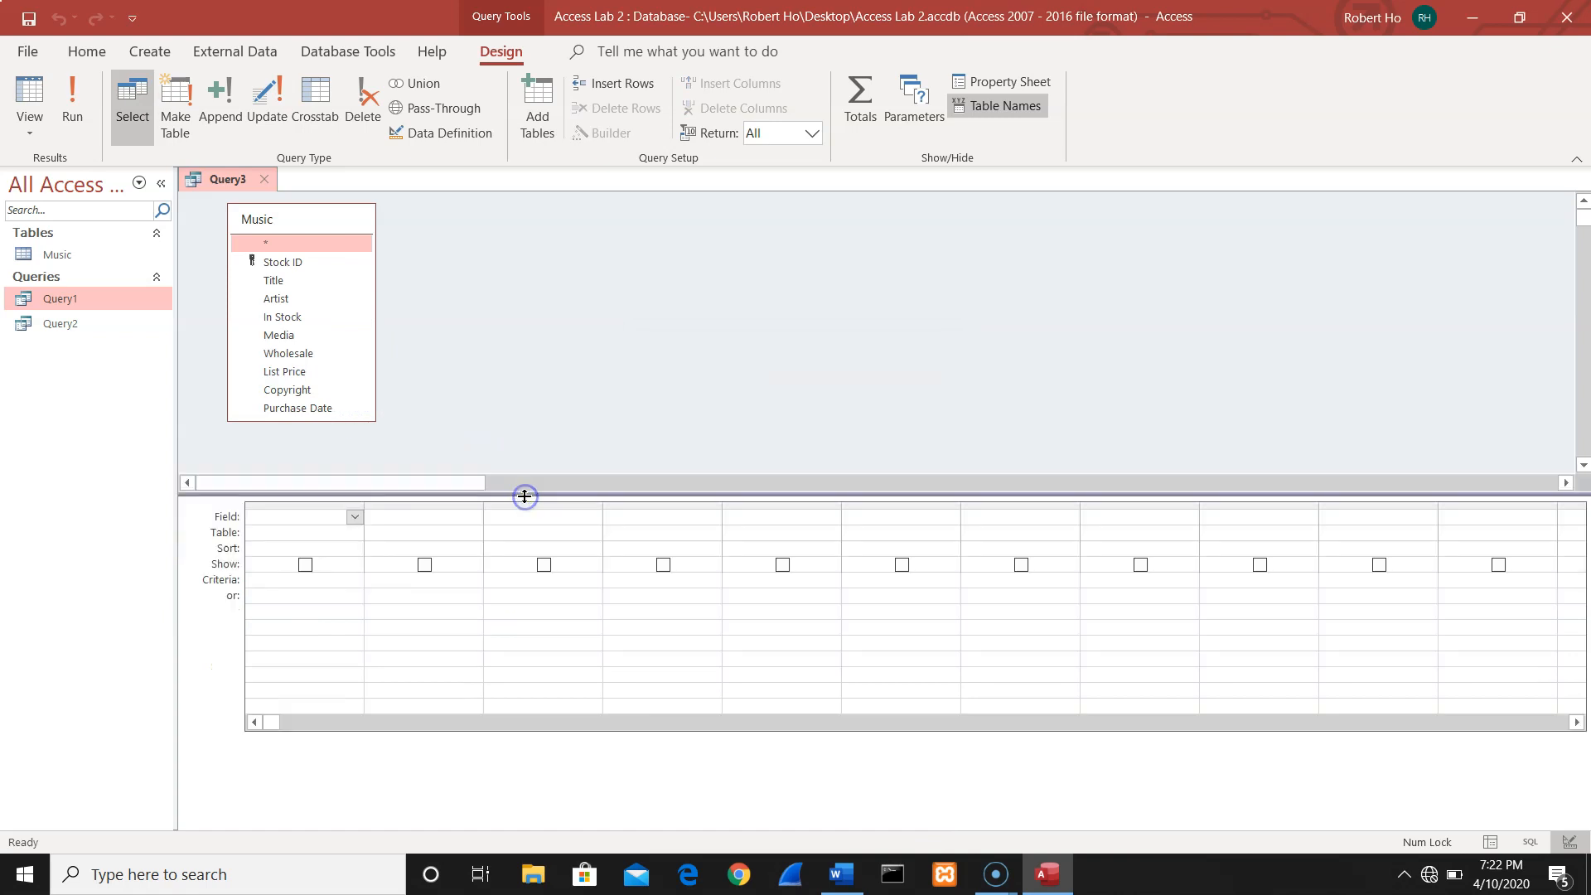
double_click(307, 282)
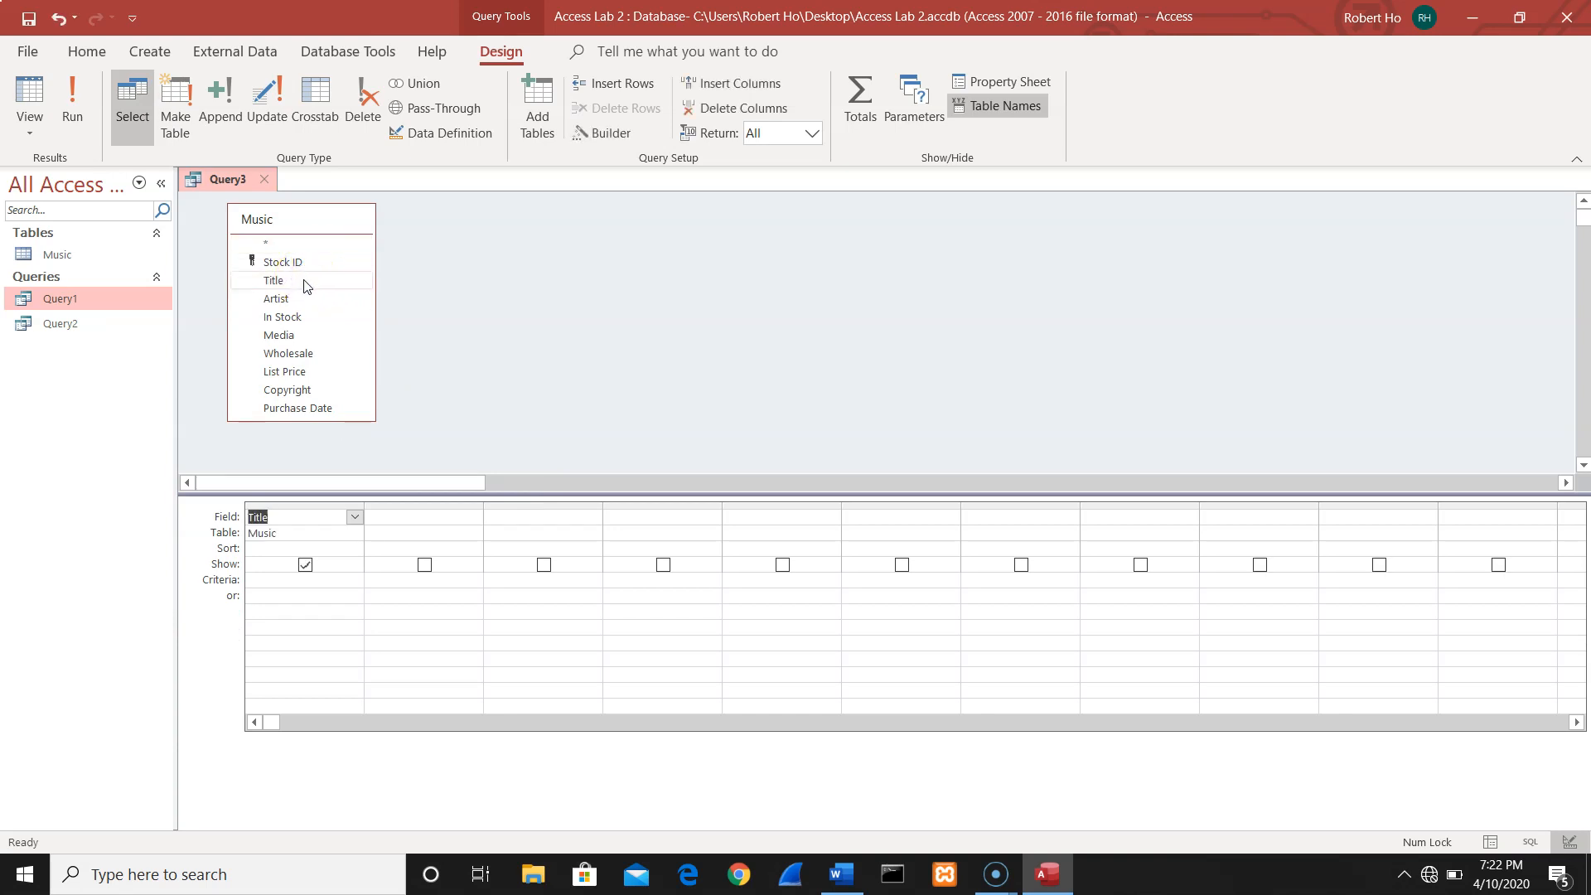
double_click(288, 300)
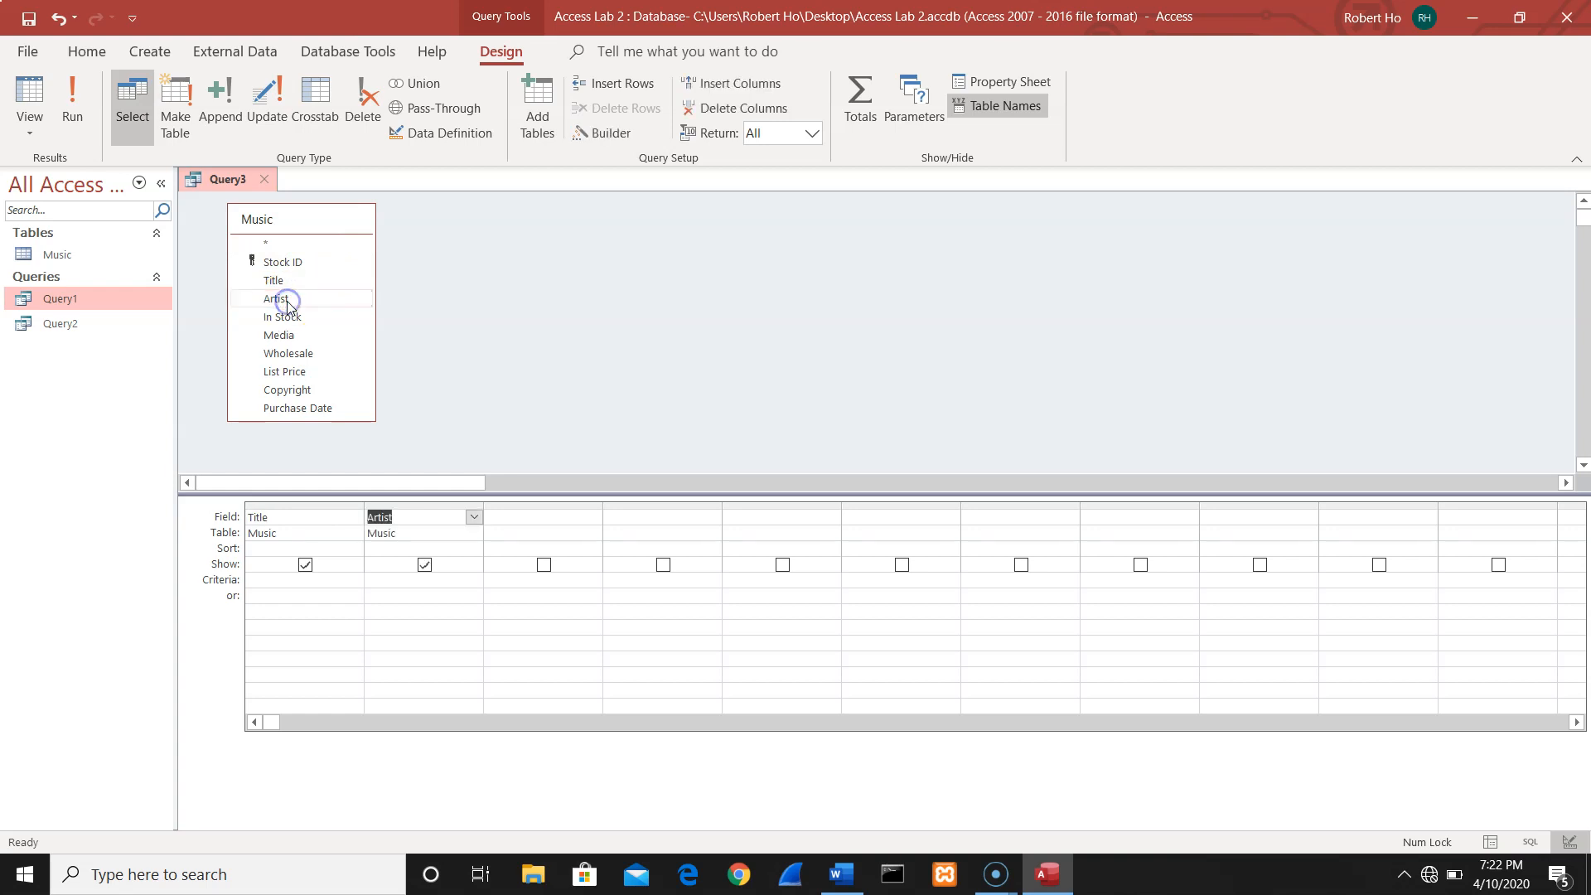
mouse_move(288, 304)
left_mouse_down()
mouse_move(281, 323)
mouse_move(300, 304)
left_mouse_up()
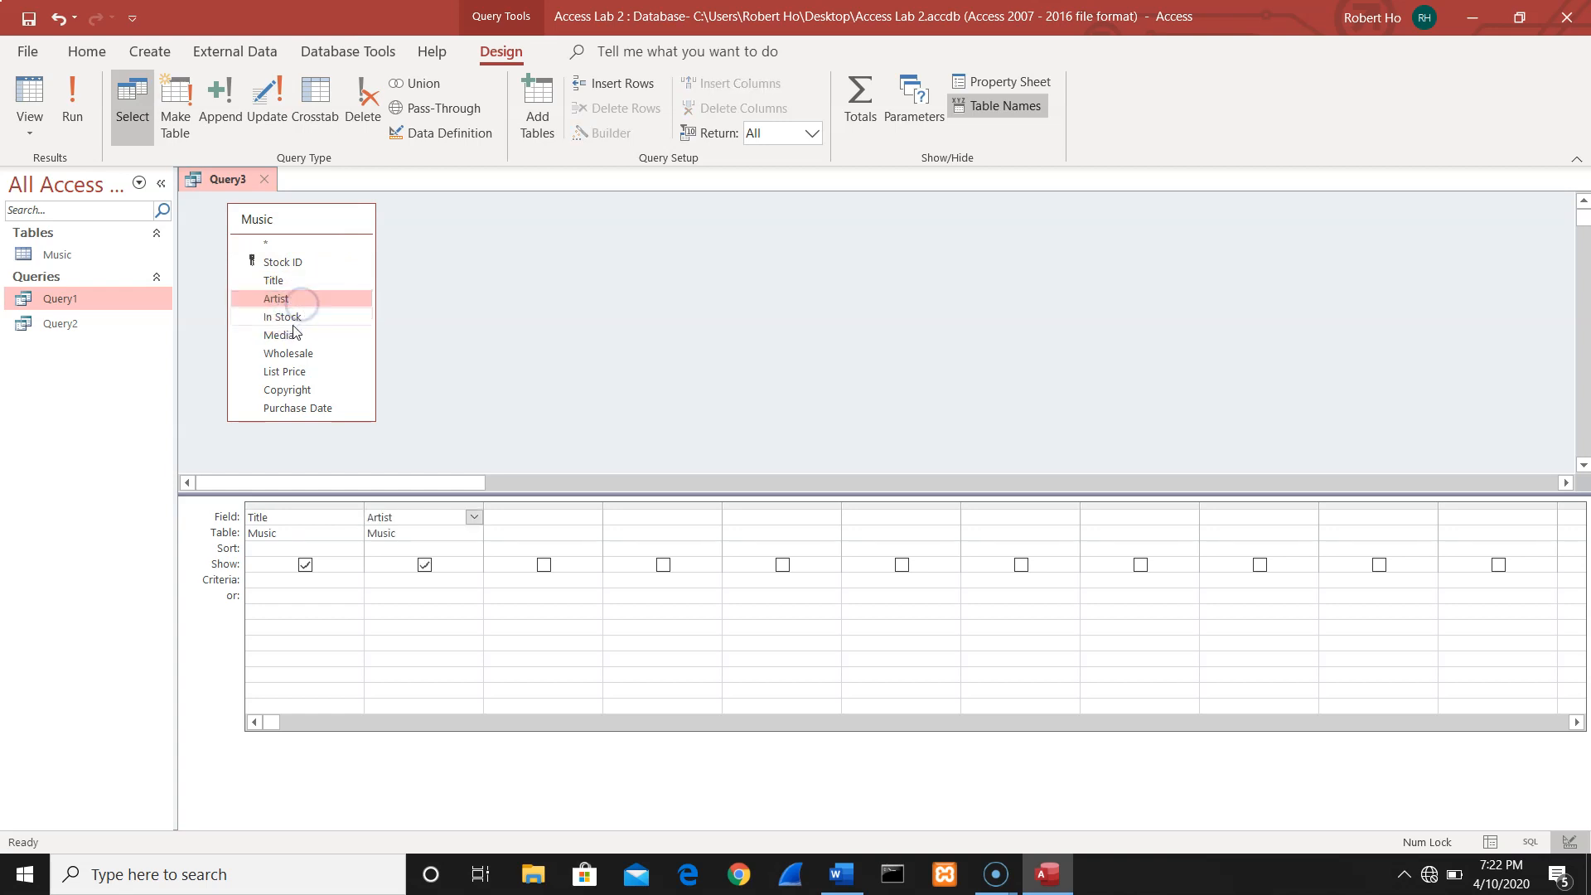
left_click(289, 336)
double_click(289, 336)
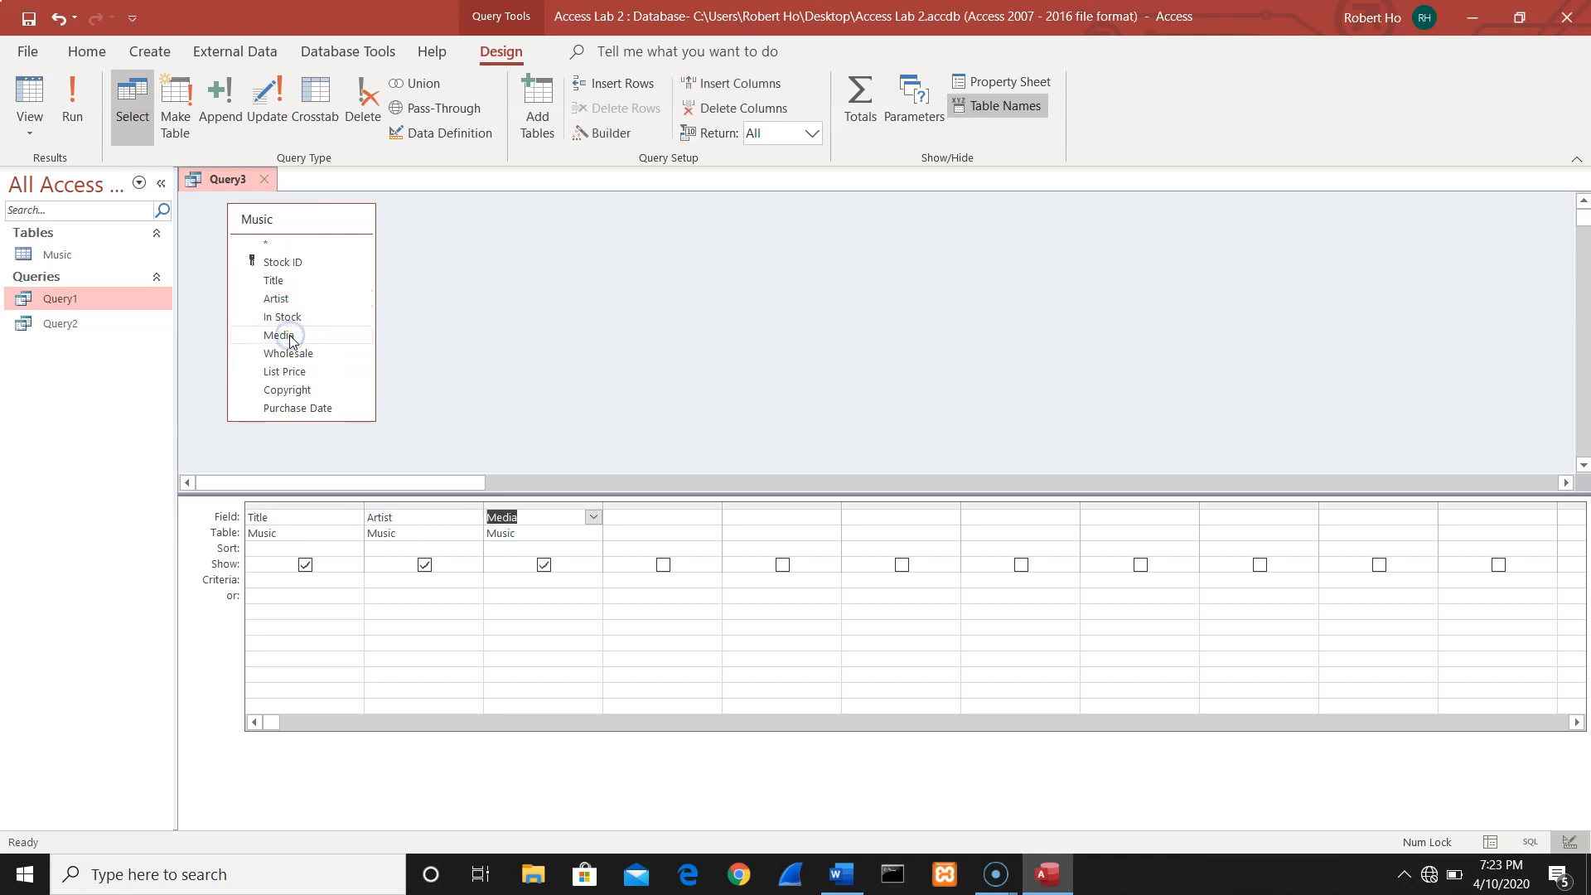
double_click(304, 396)
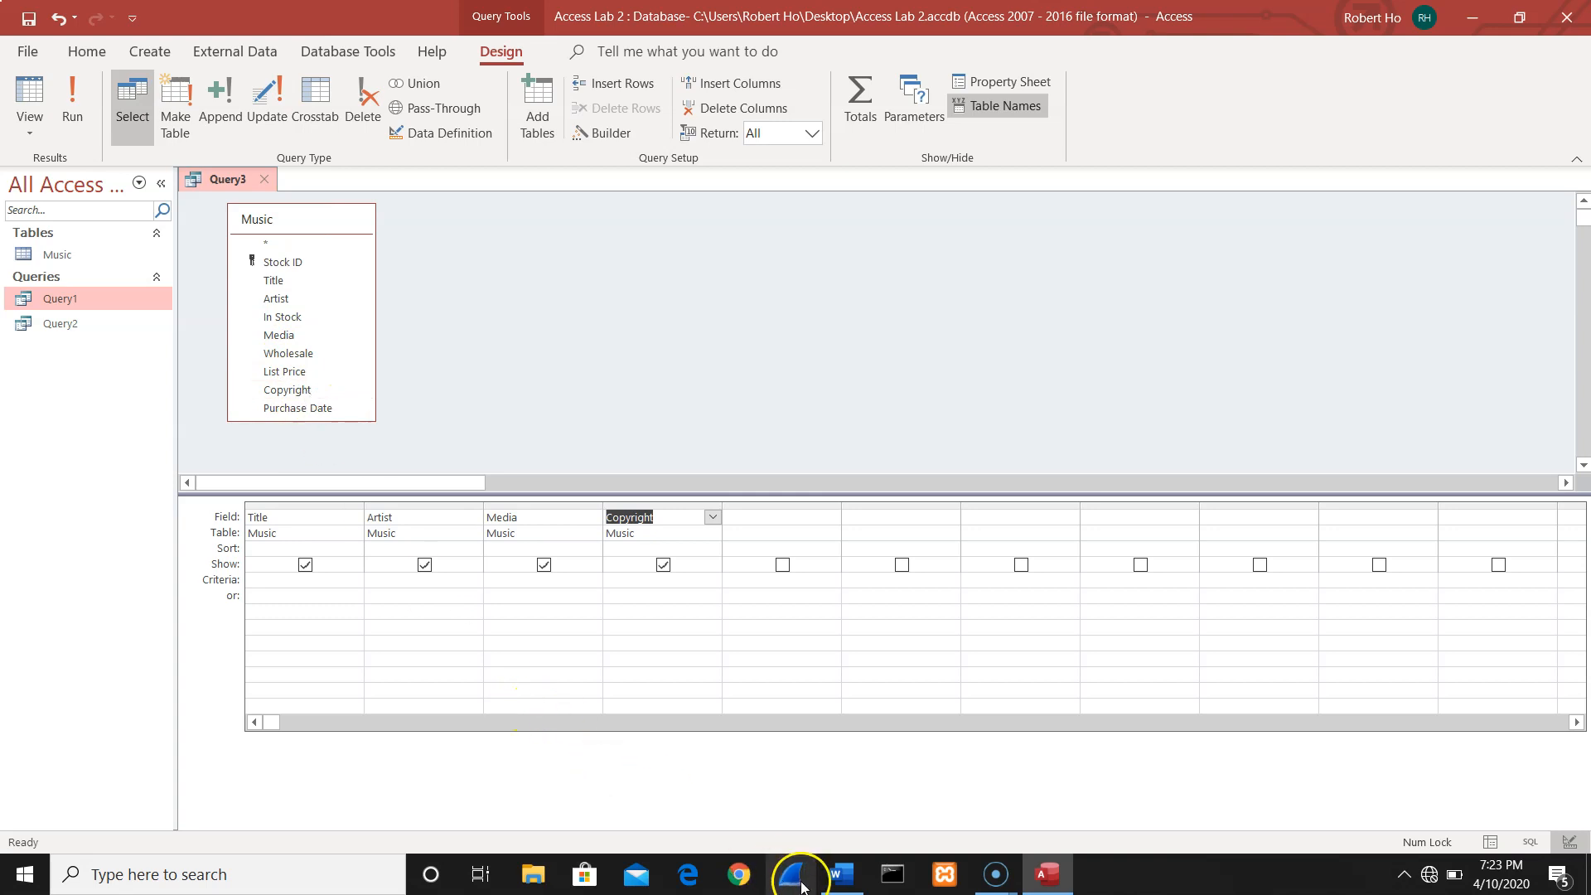
Switch to Word and append ". Save this as query 3." to the end of the third instruction
left_click(837, 875)
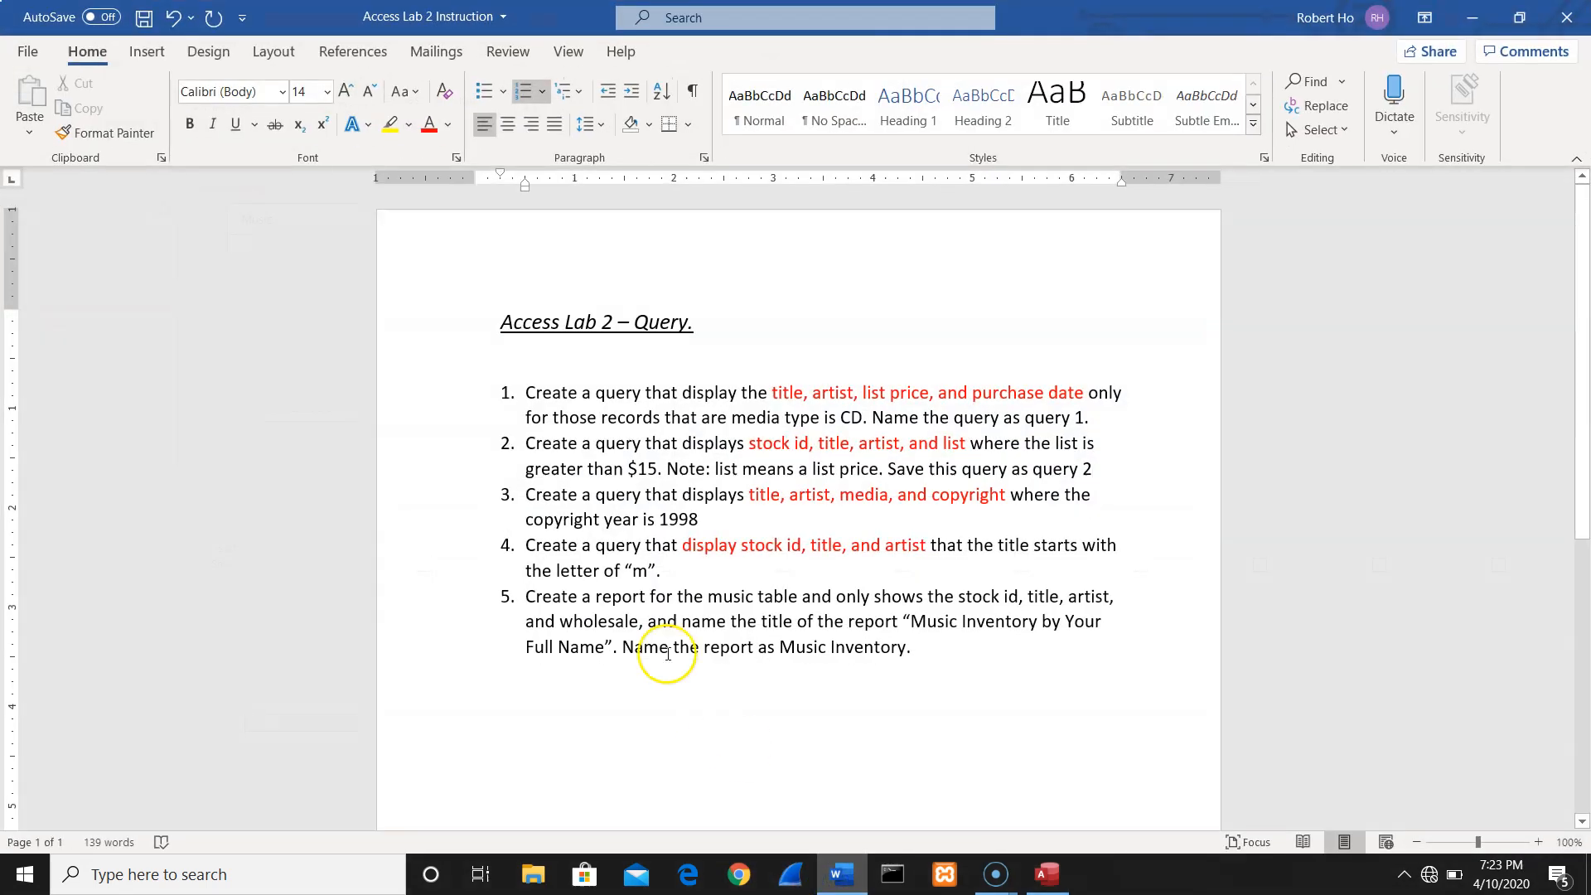
left_click(787, 509)
type(".")
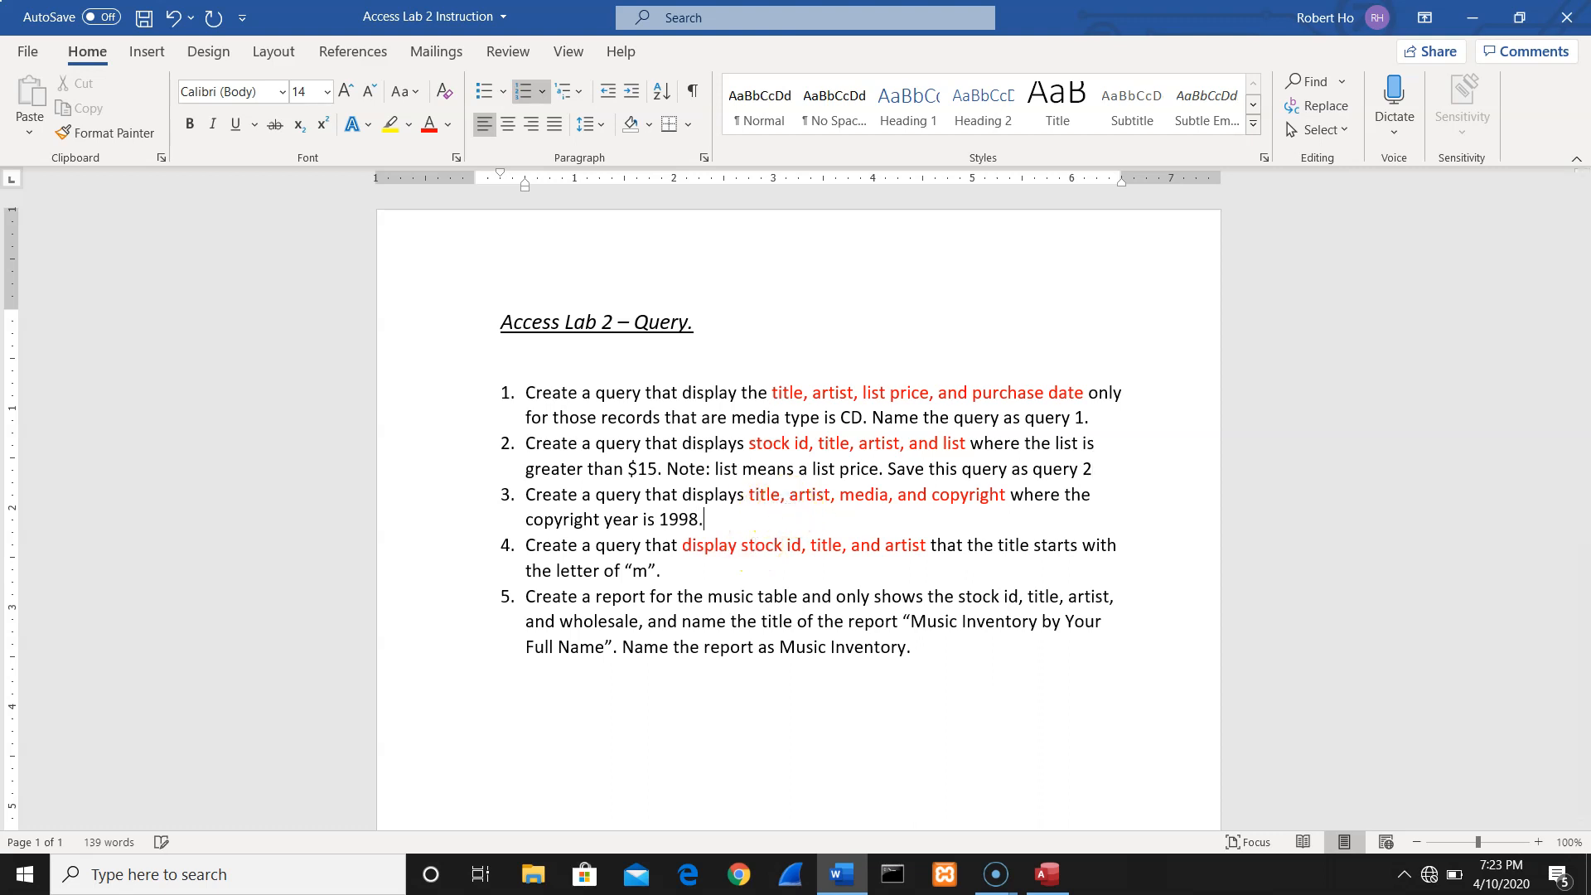
type(" Save this as query ")
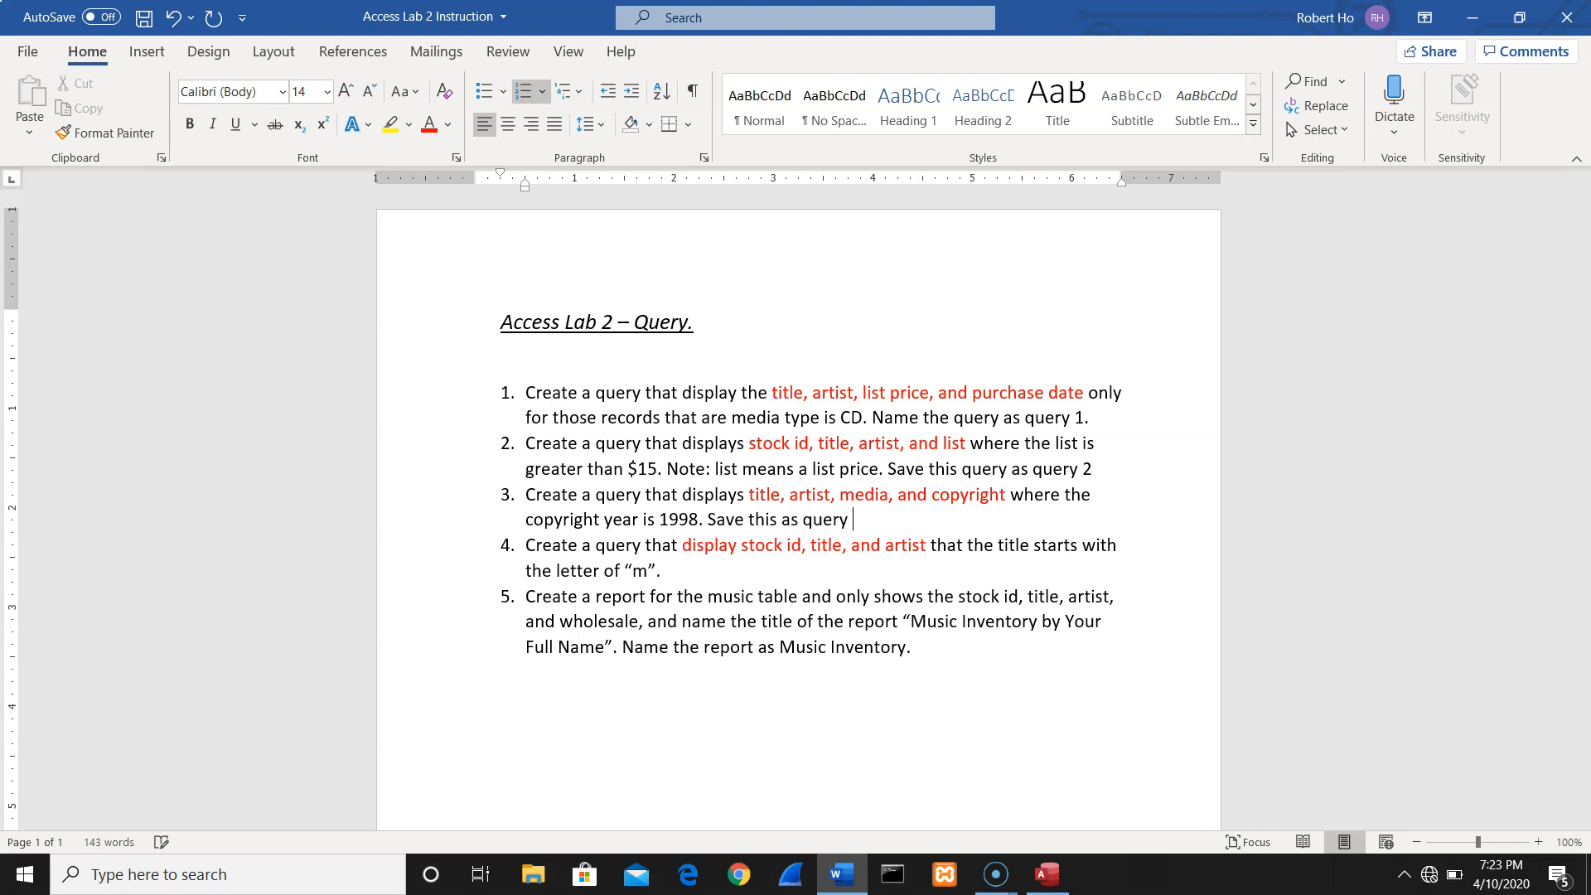
type("3.")
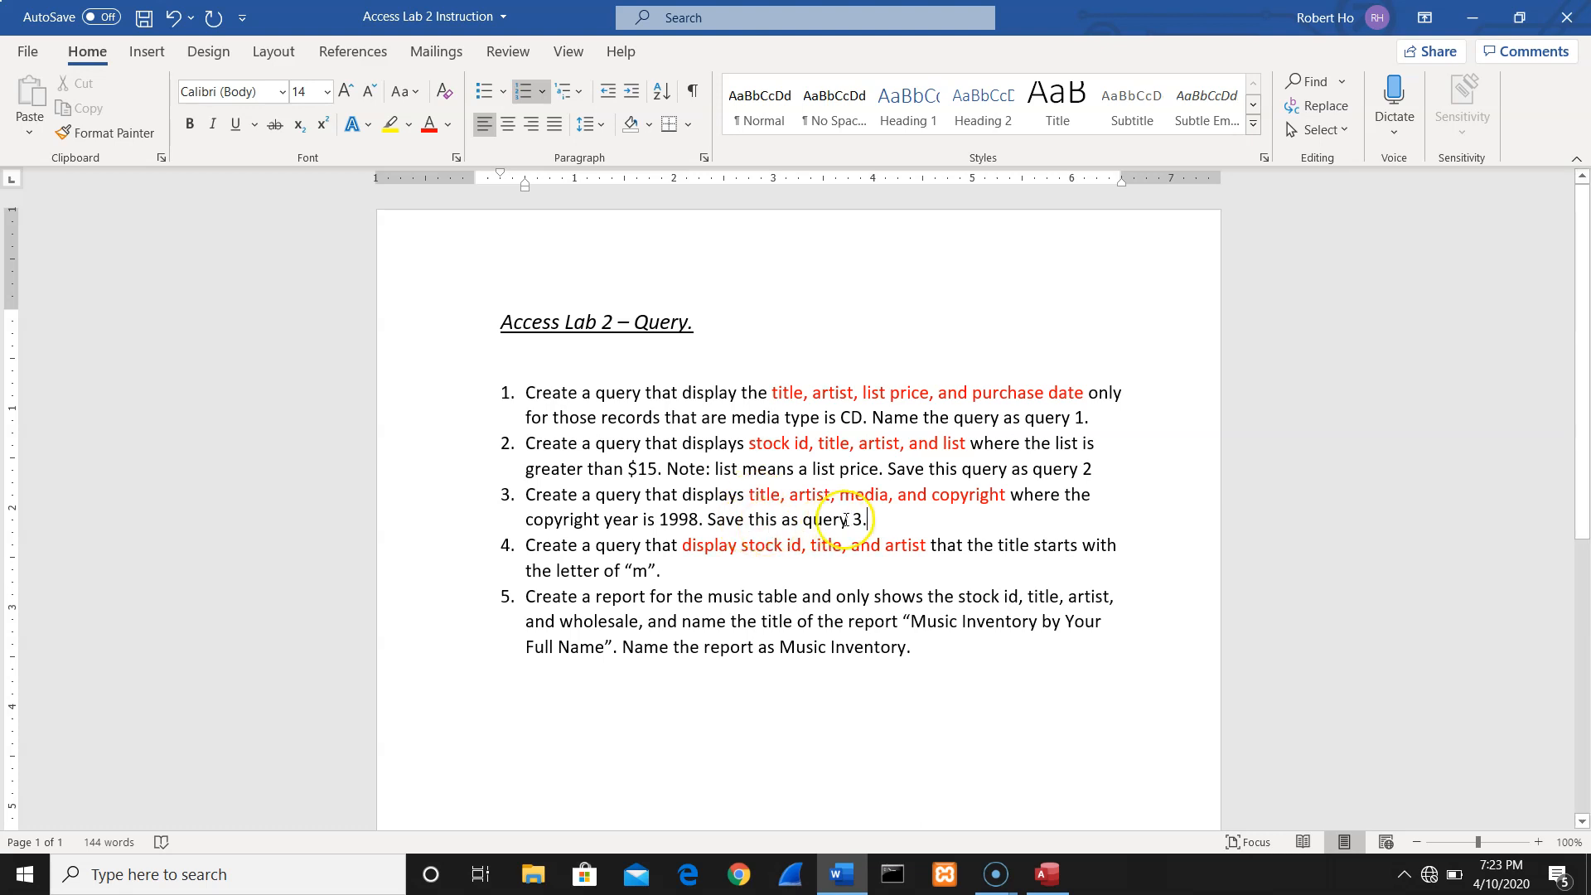
Return to Access, set the Copyright criterion to 1998 and run the query
left_click(1475, 13)
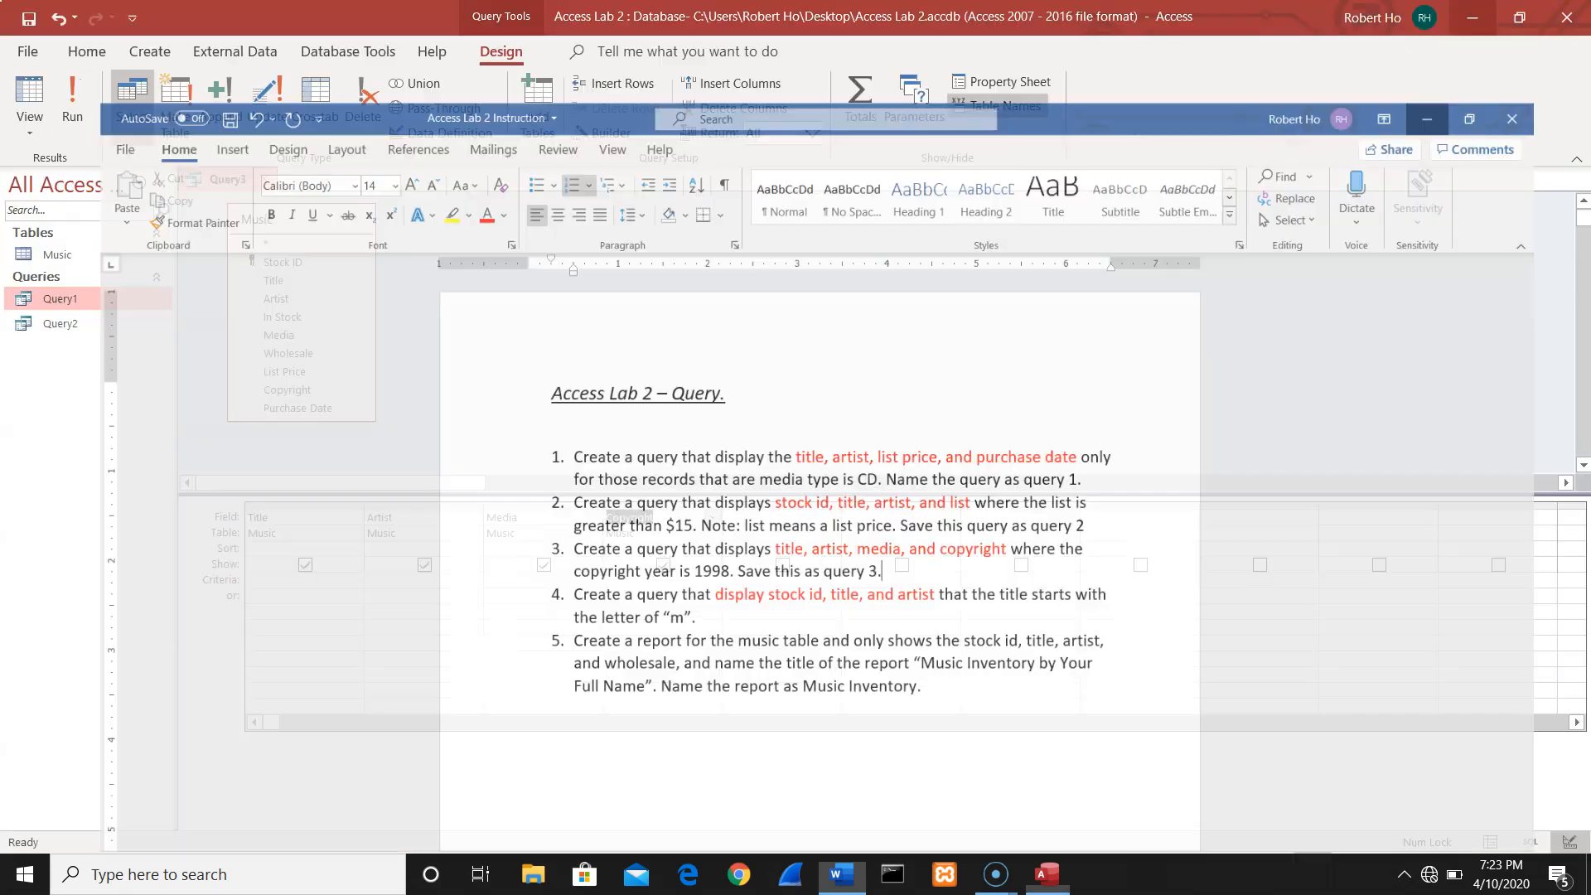
left_click(641, 579)
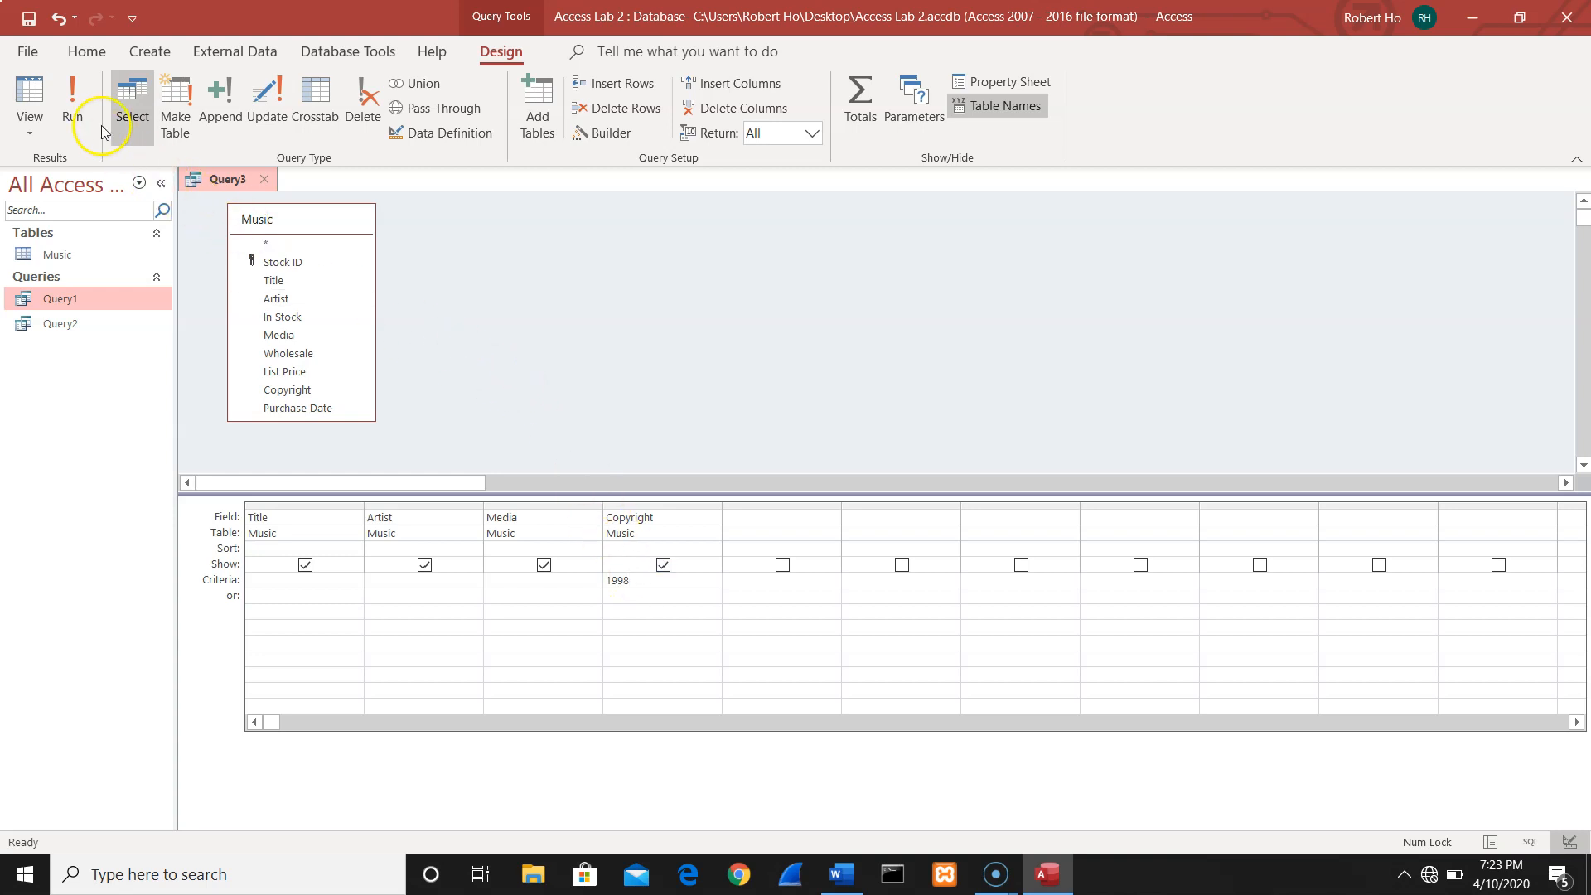
left_click(78, 107)
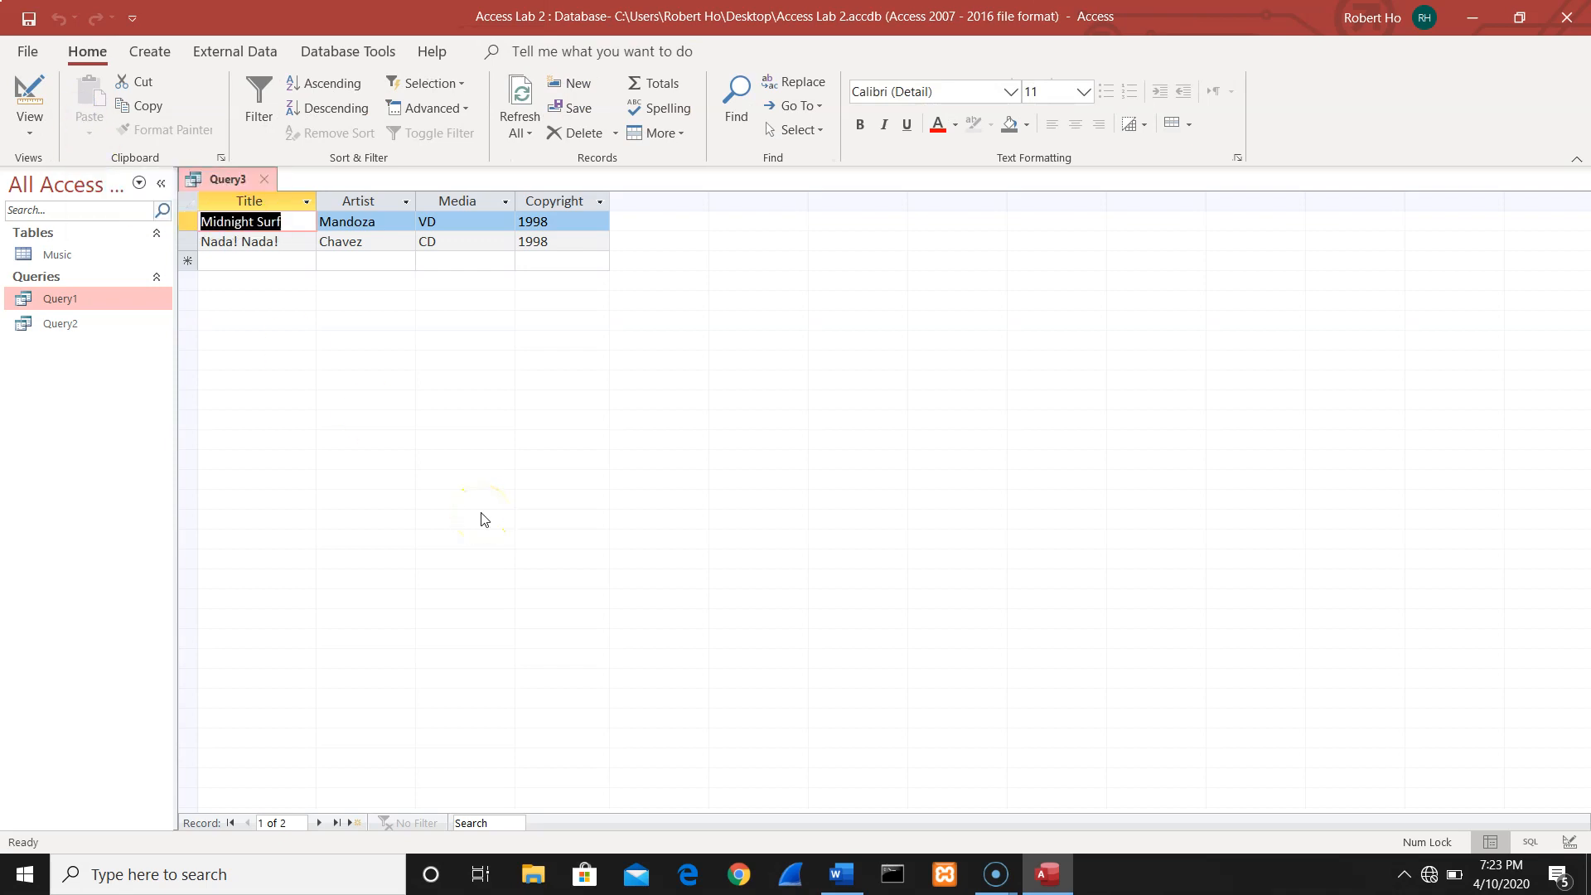
Review the copyright query in Design View and run it again
left_click(36, 138)
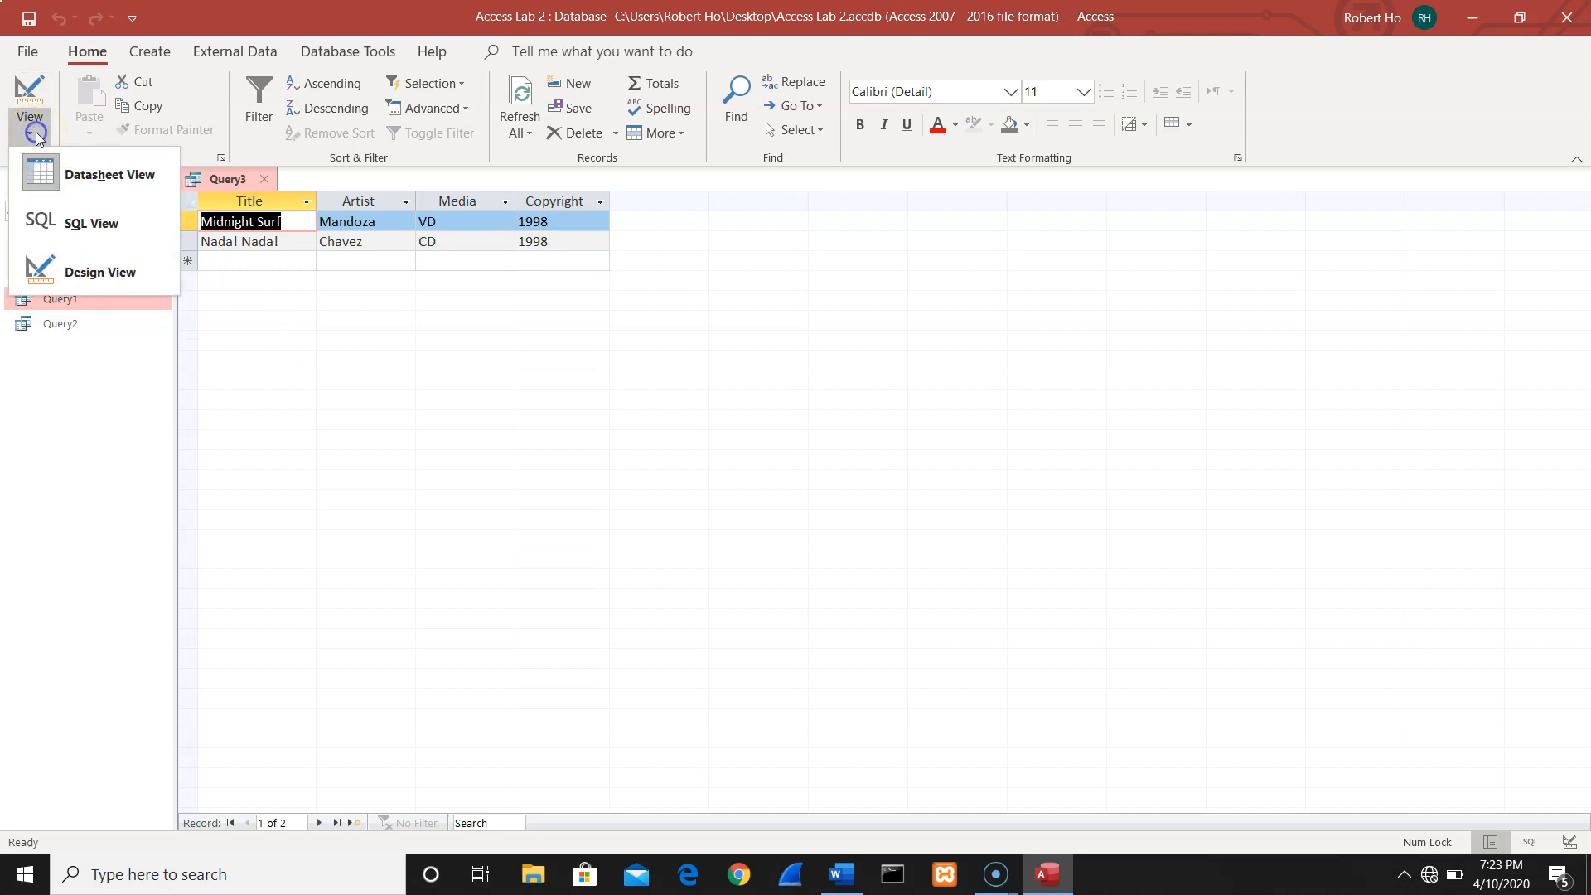
left_click(64, 276)
left_click(61, 97)
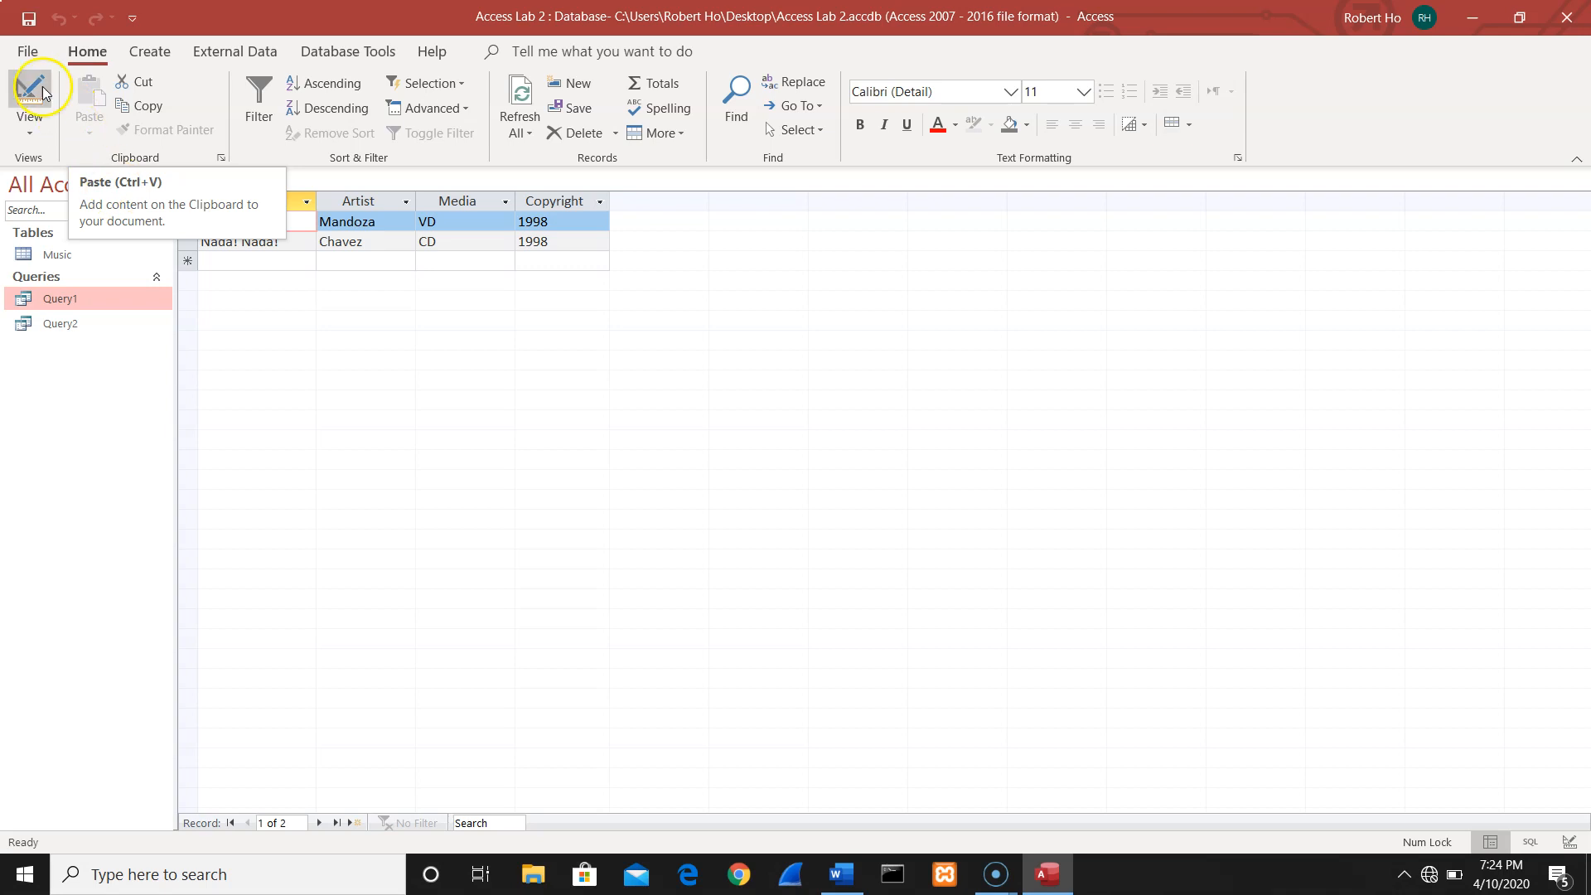
left_click(28, 52)
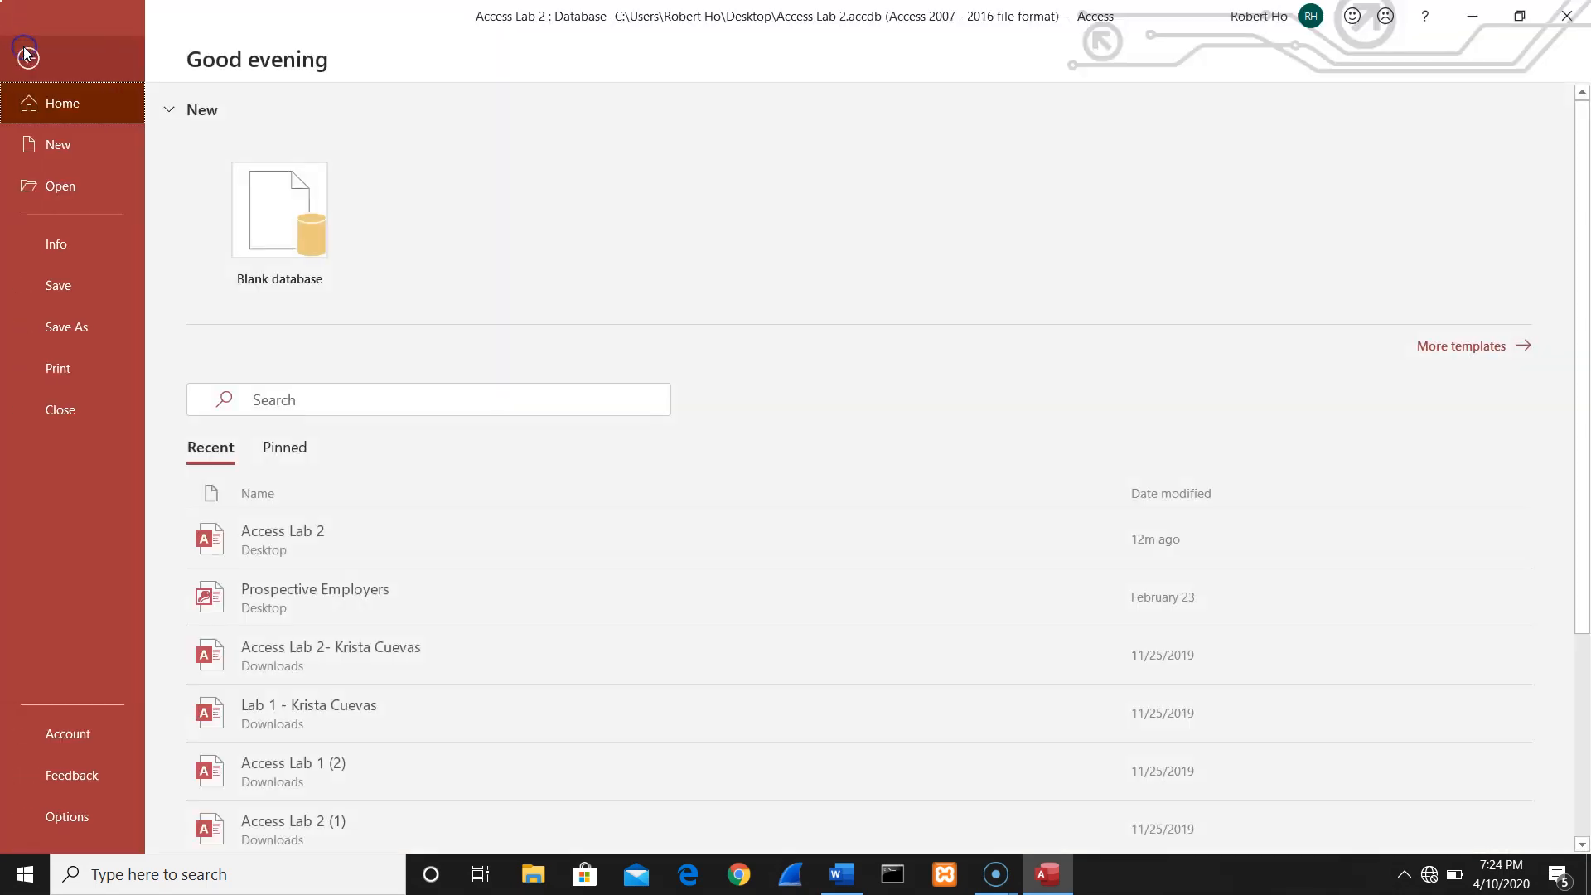
left_click(56, 324)
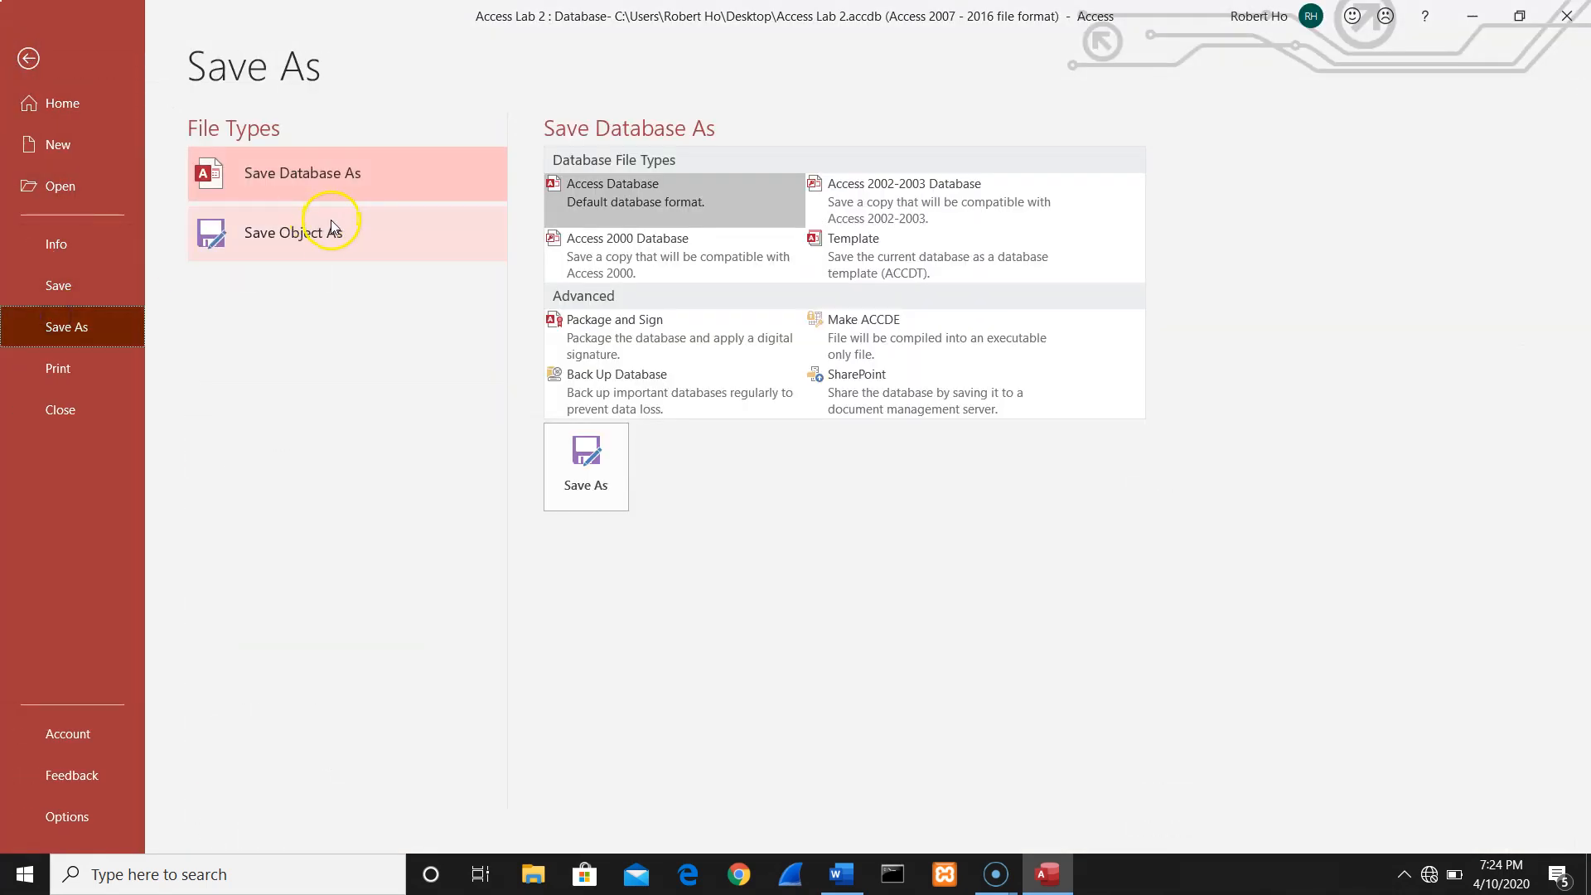
left_click(323, 231)
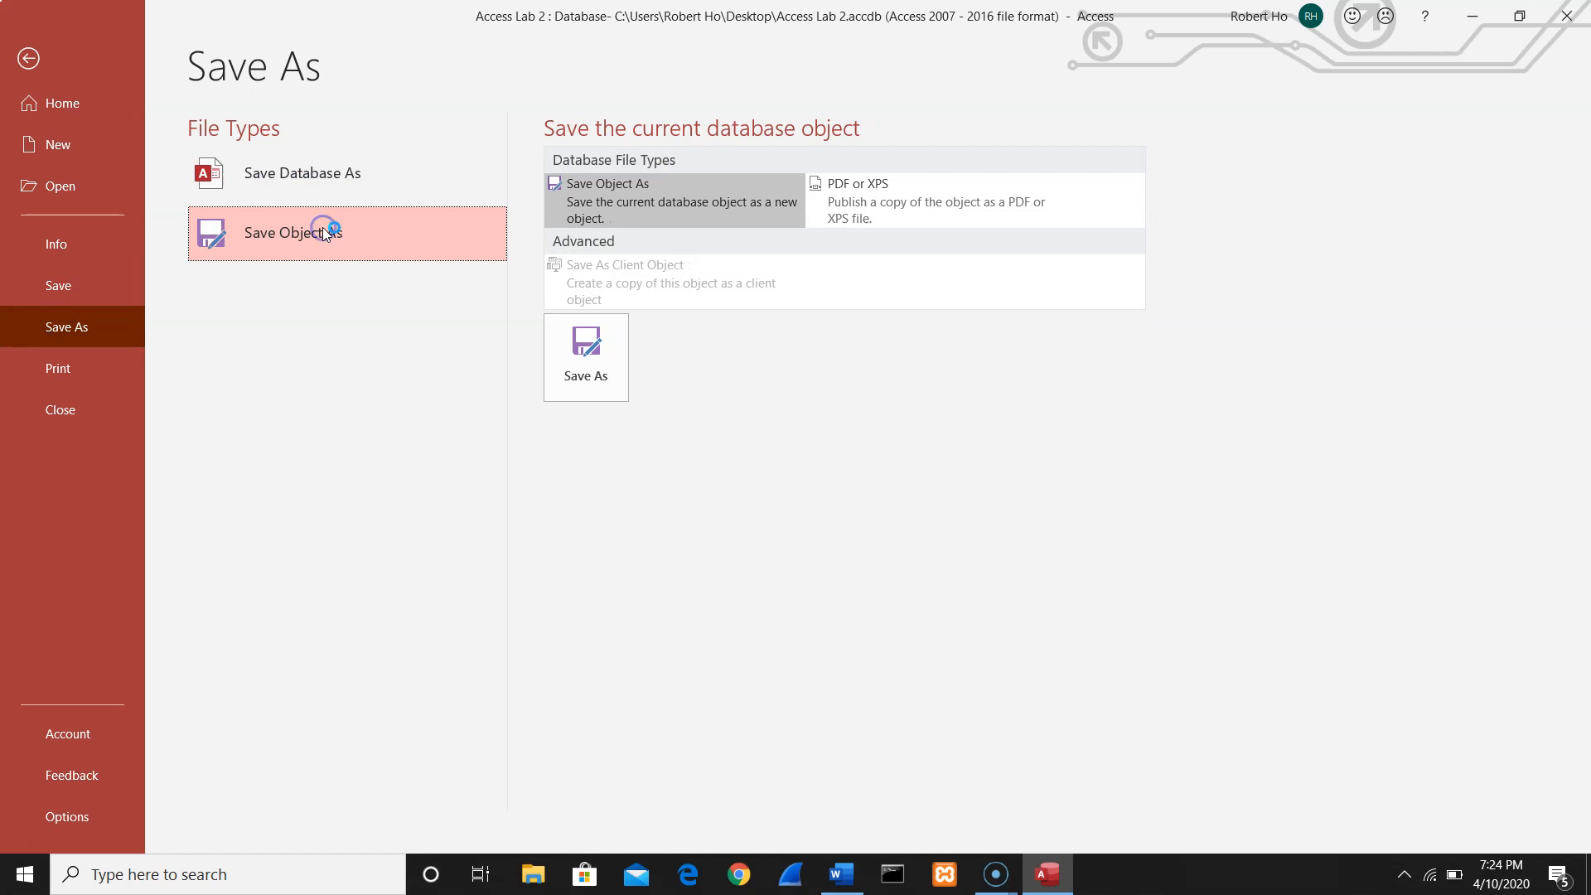
left_click(35, 65)
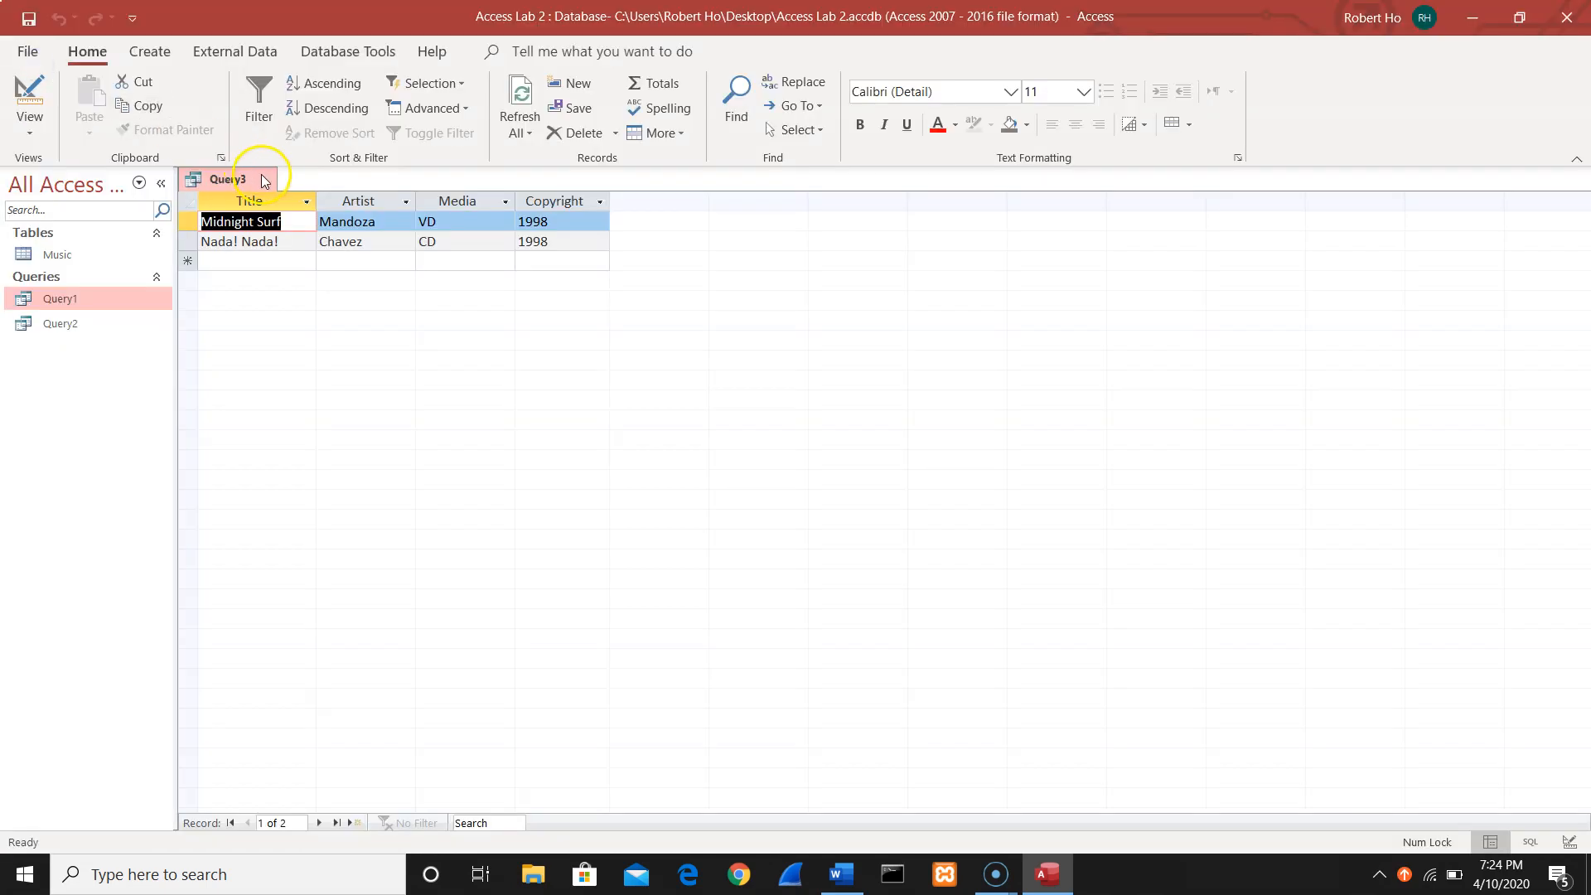
Close the copyright query and save it as Query3
left_click(264, 180)
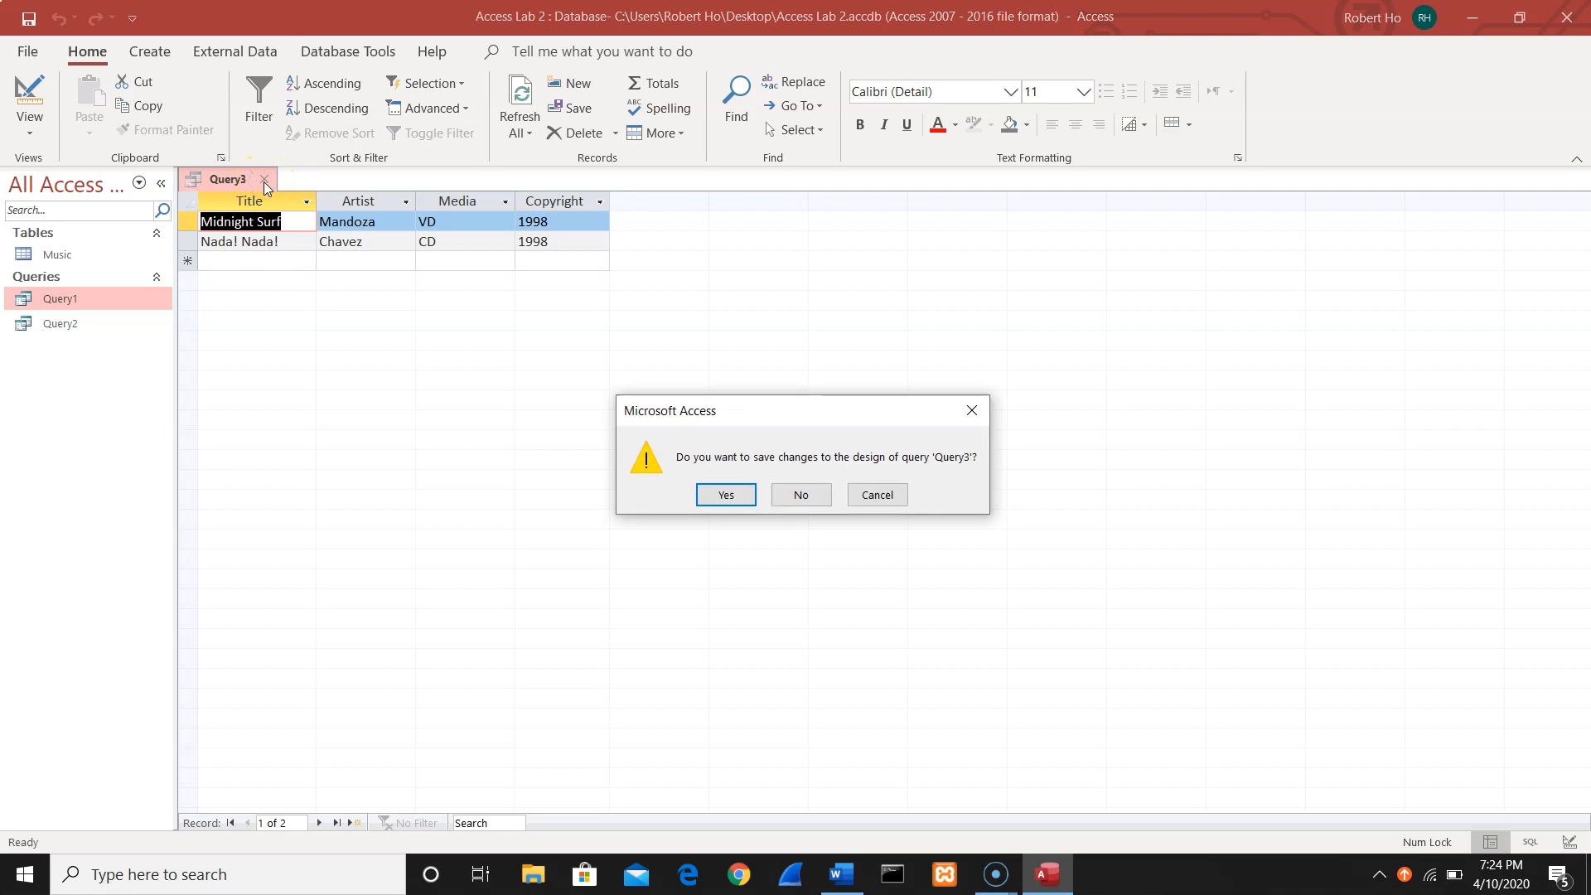
left_click(727, 495)
left_click(794, 340)
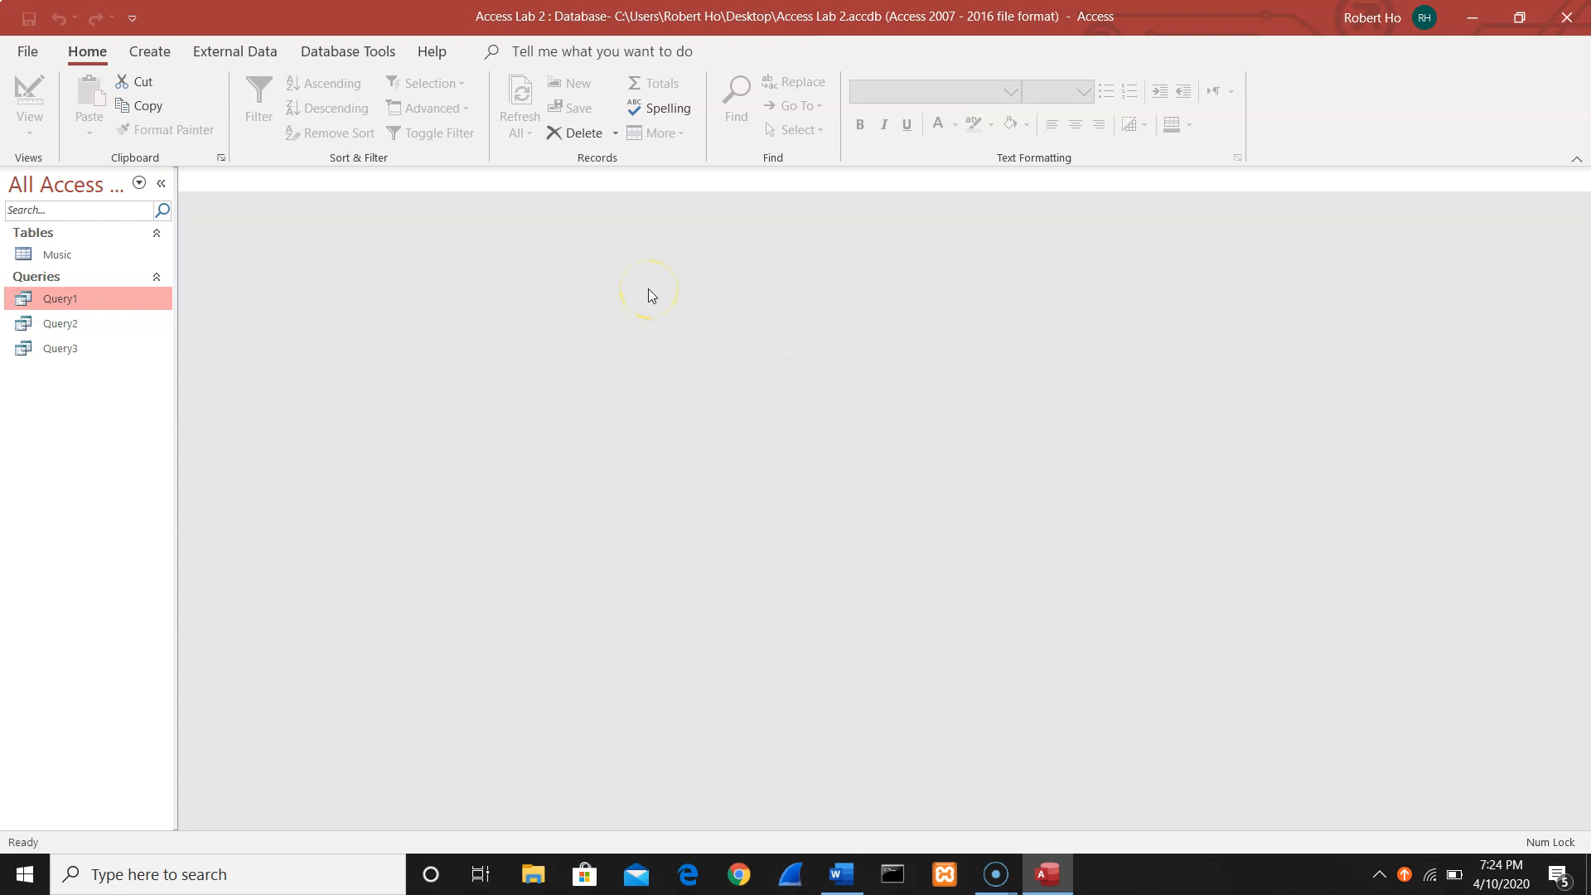
Check the fourth instruction in Word, return to Access and start a new query design with the Music table
left_click(843, 876)
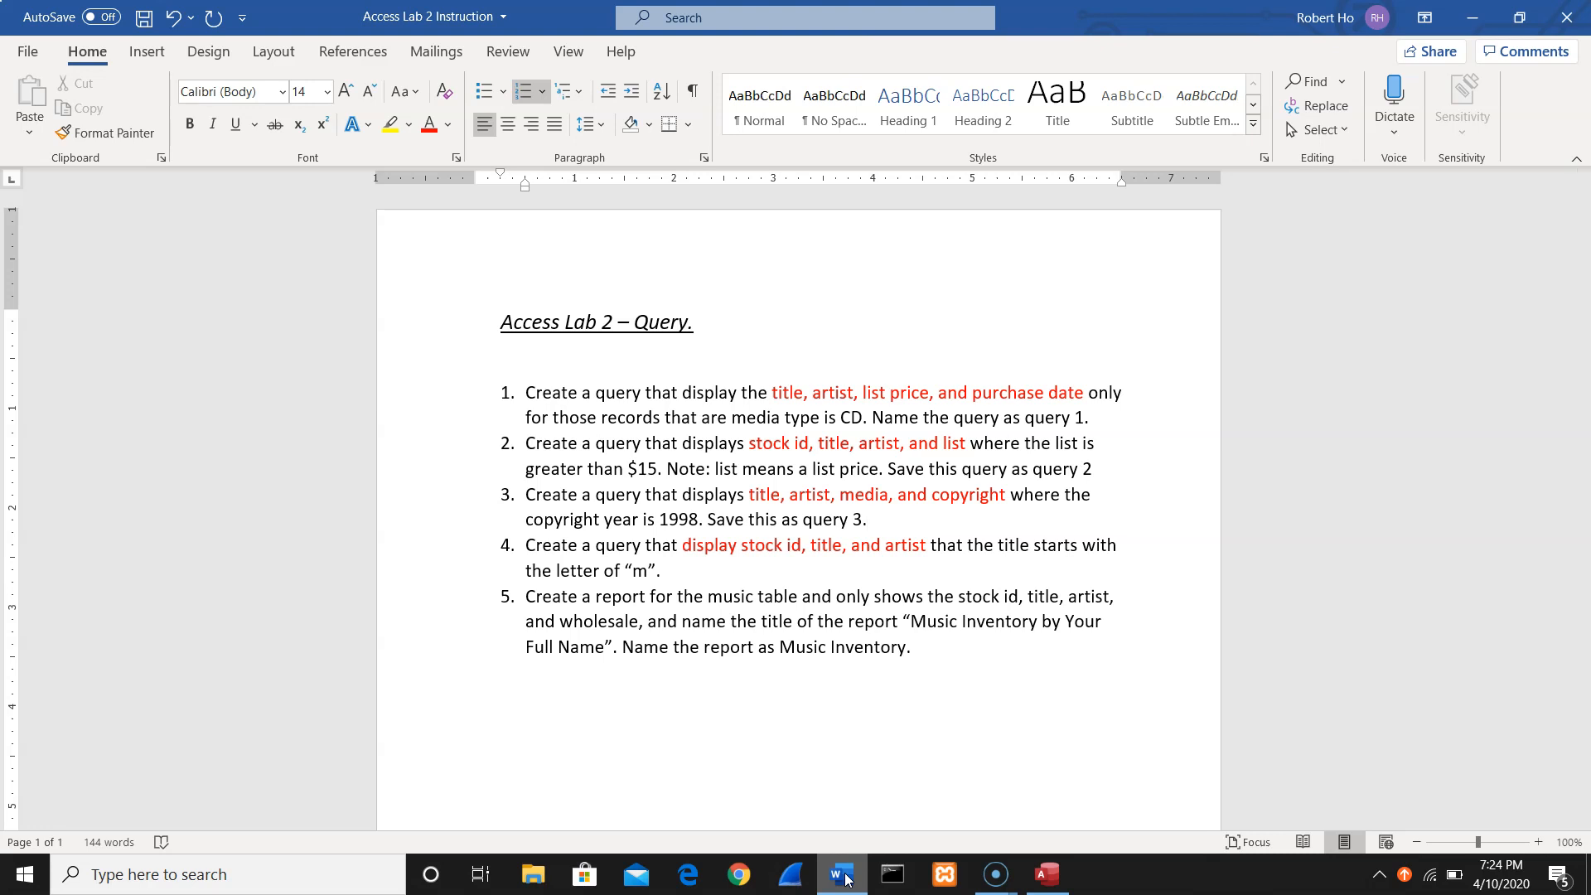
left_click(1473, 18)
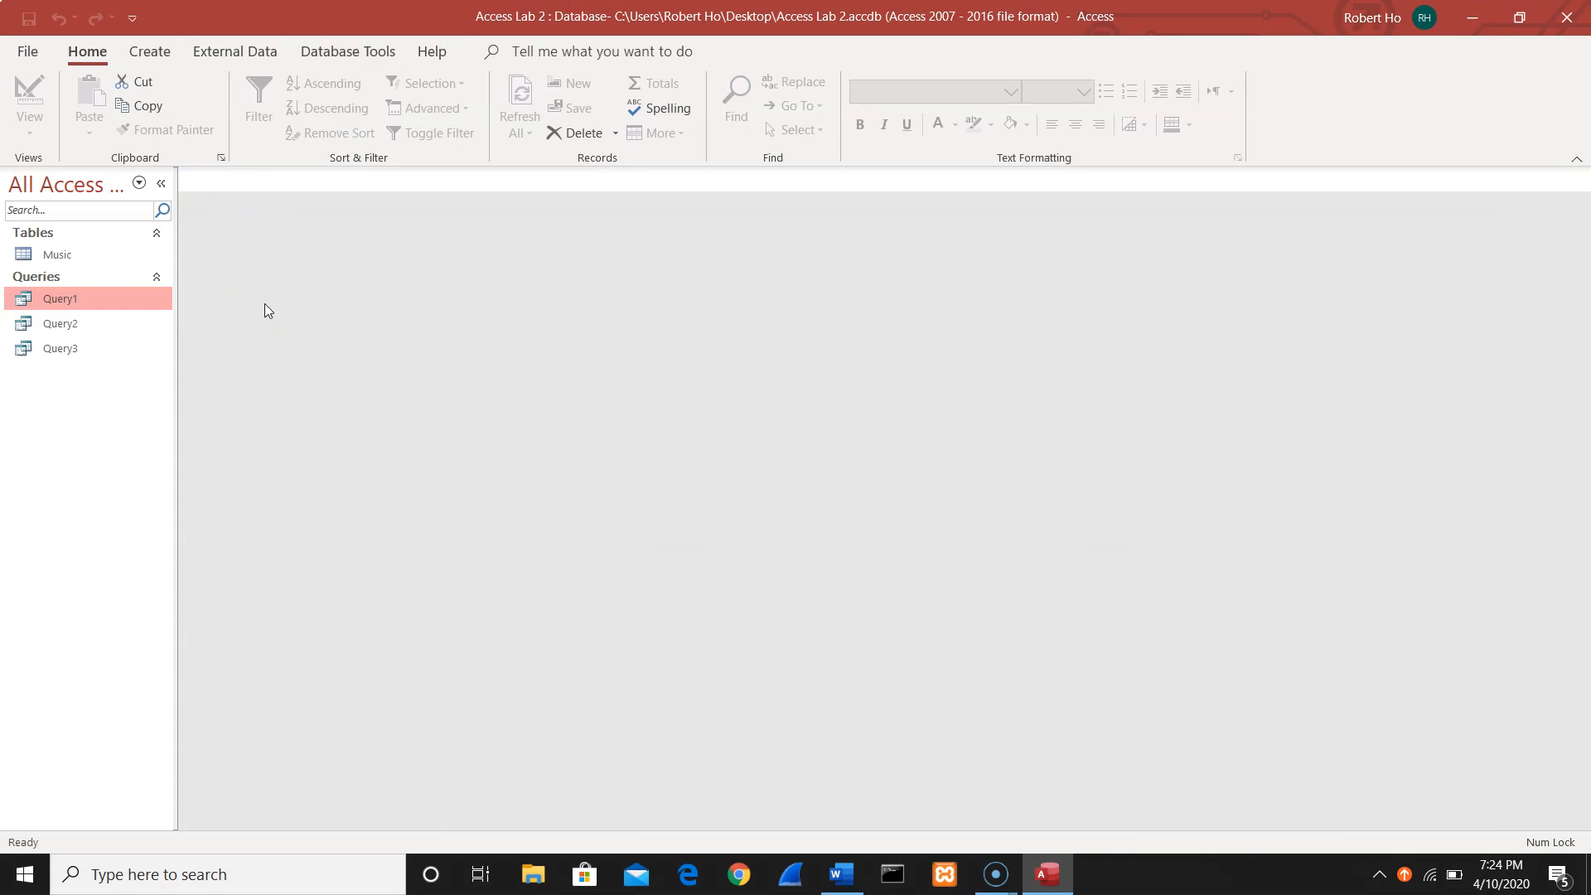
left_click(155, 51)
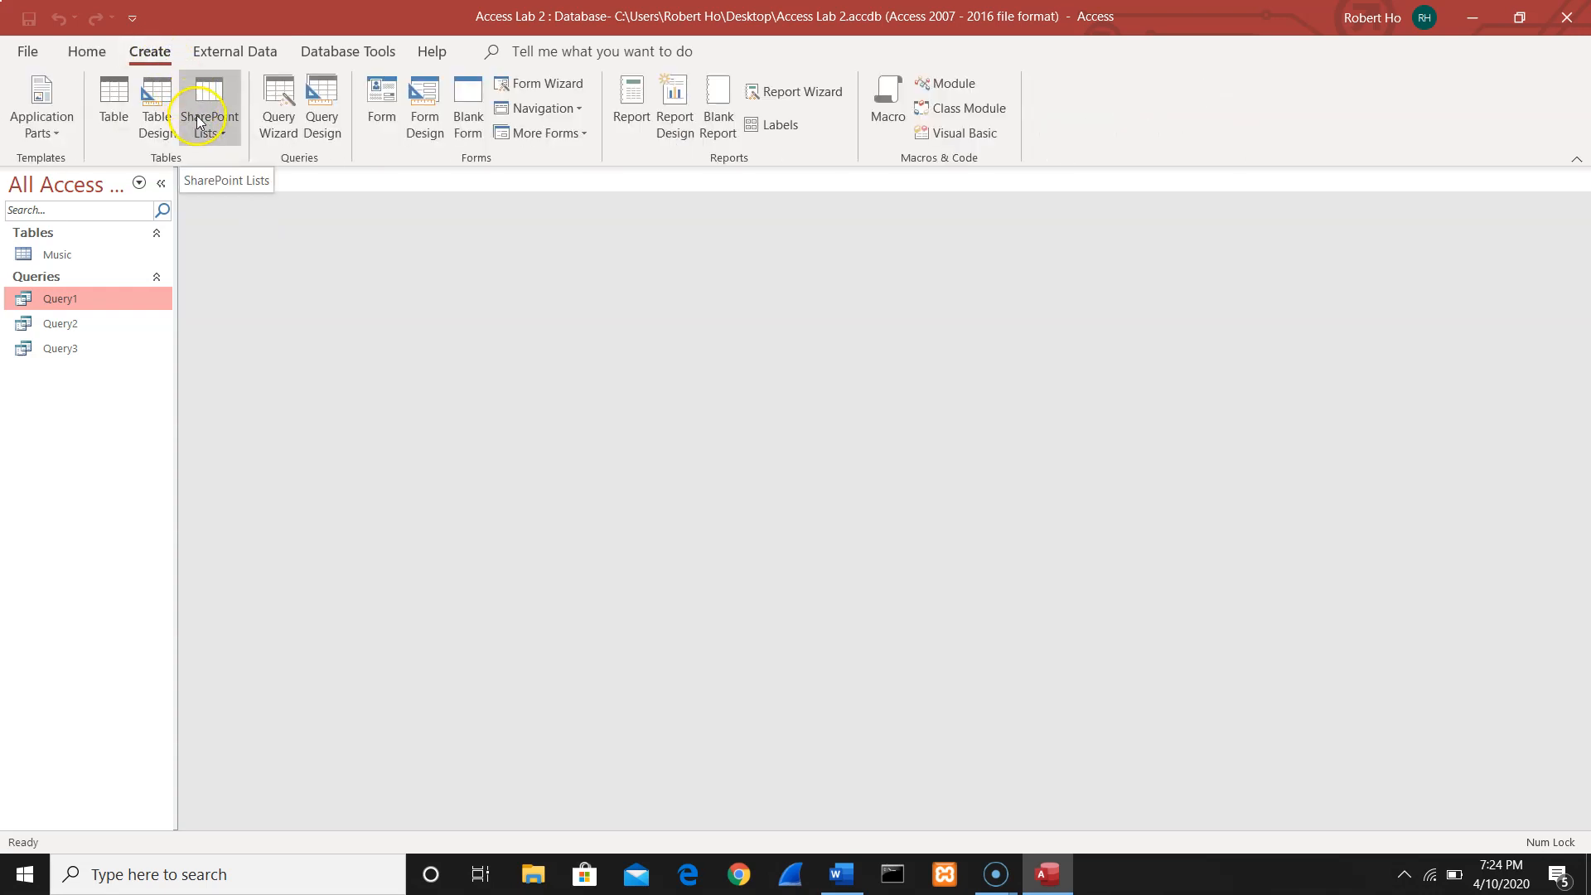
left_click(328, 132)
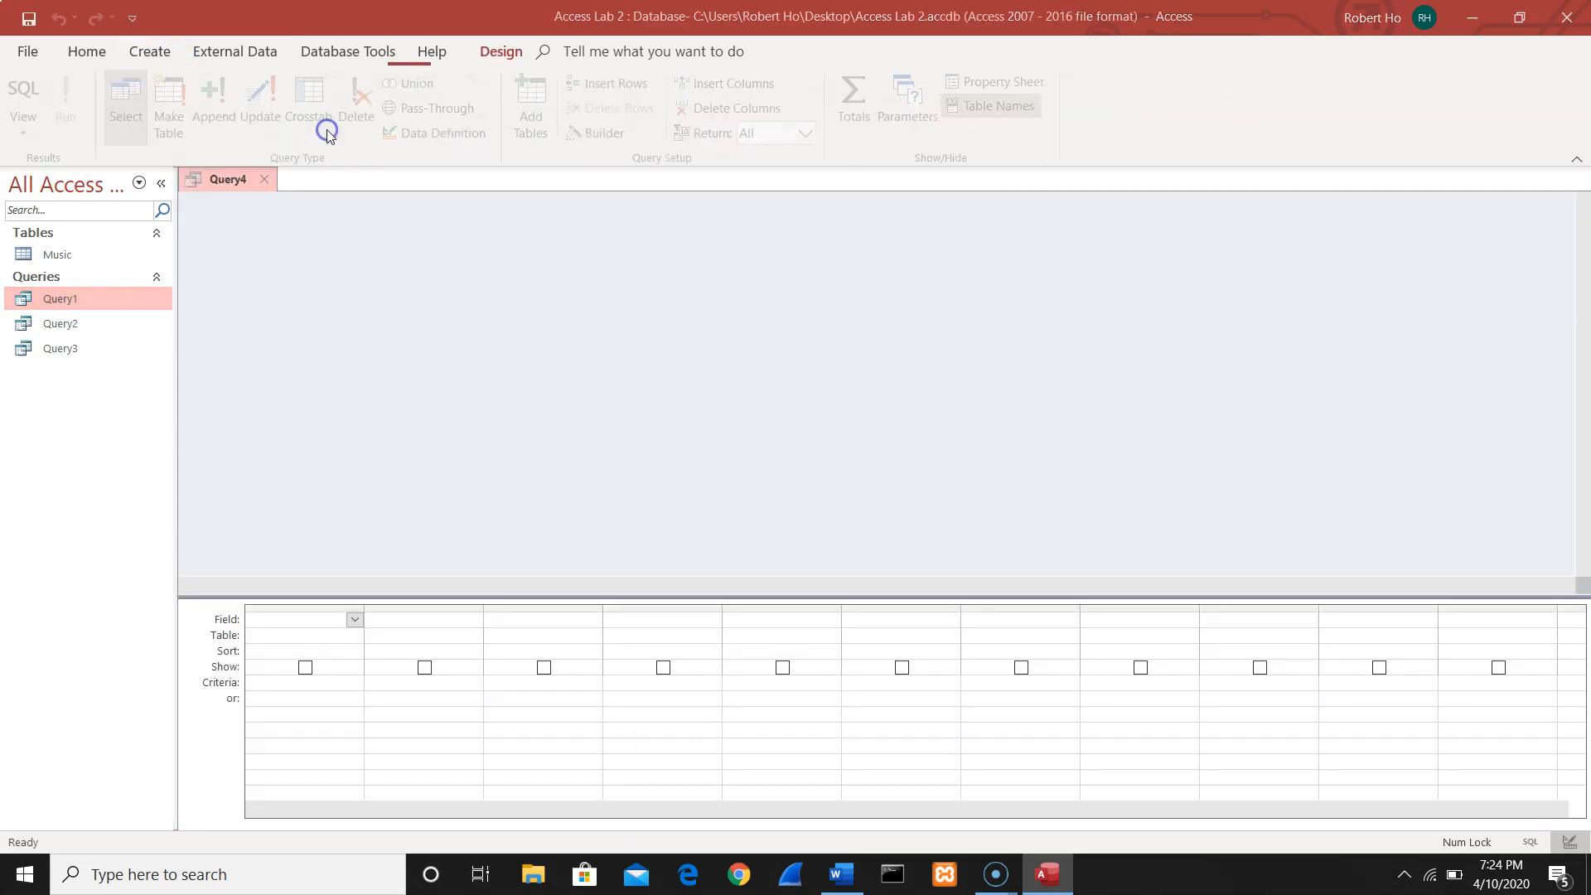
double_click(663, 408)
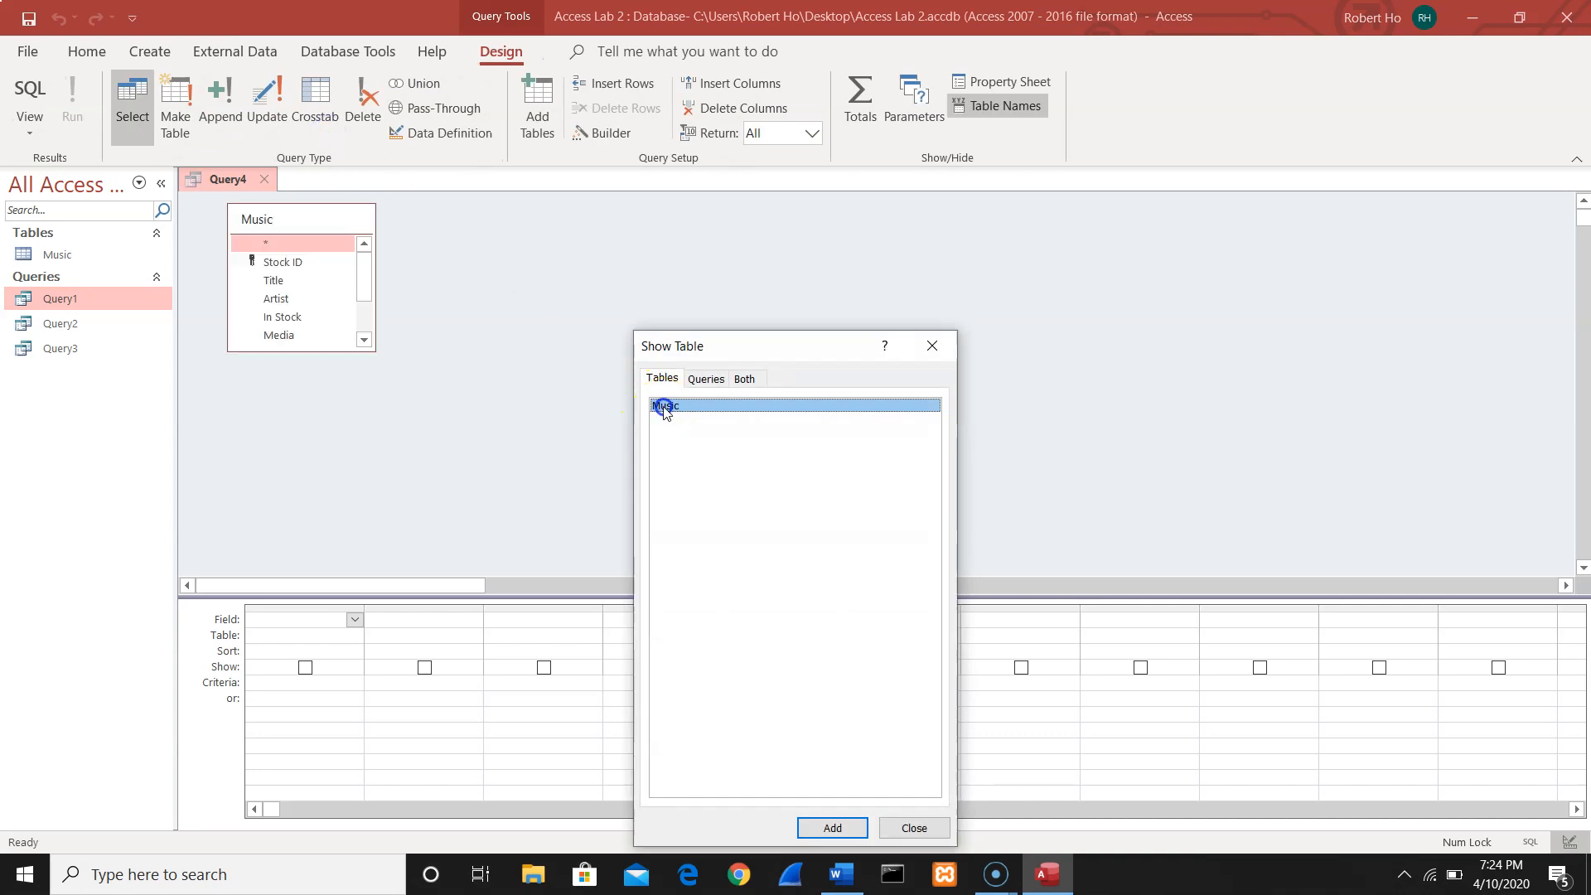
left_click(907, 829)
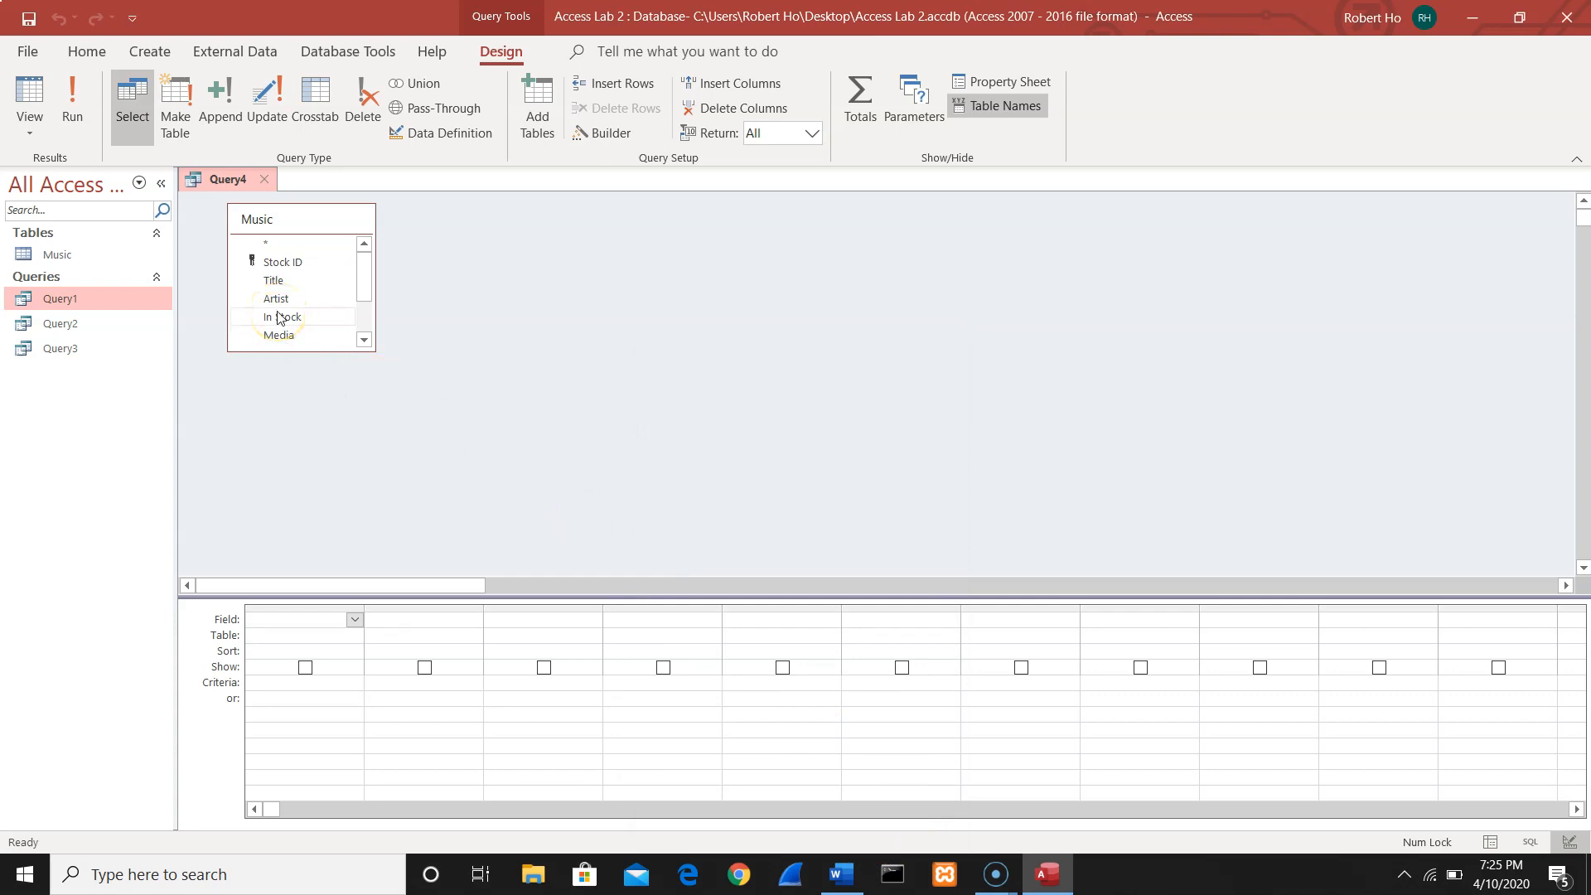
Add the Stock ID, Title and Artist fields from the Music table to the query
double_click(267, 262)
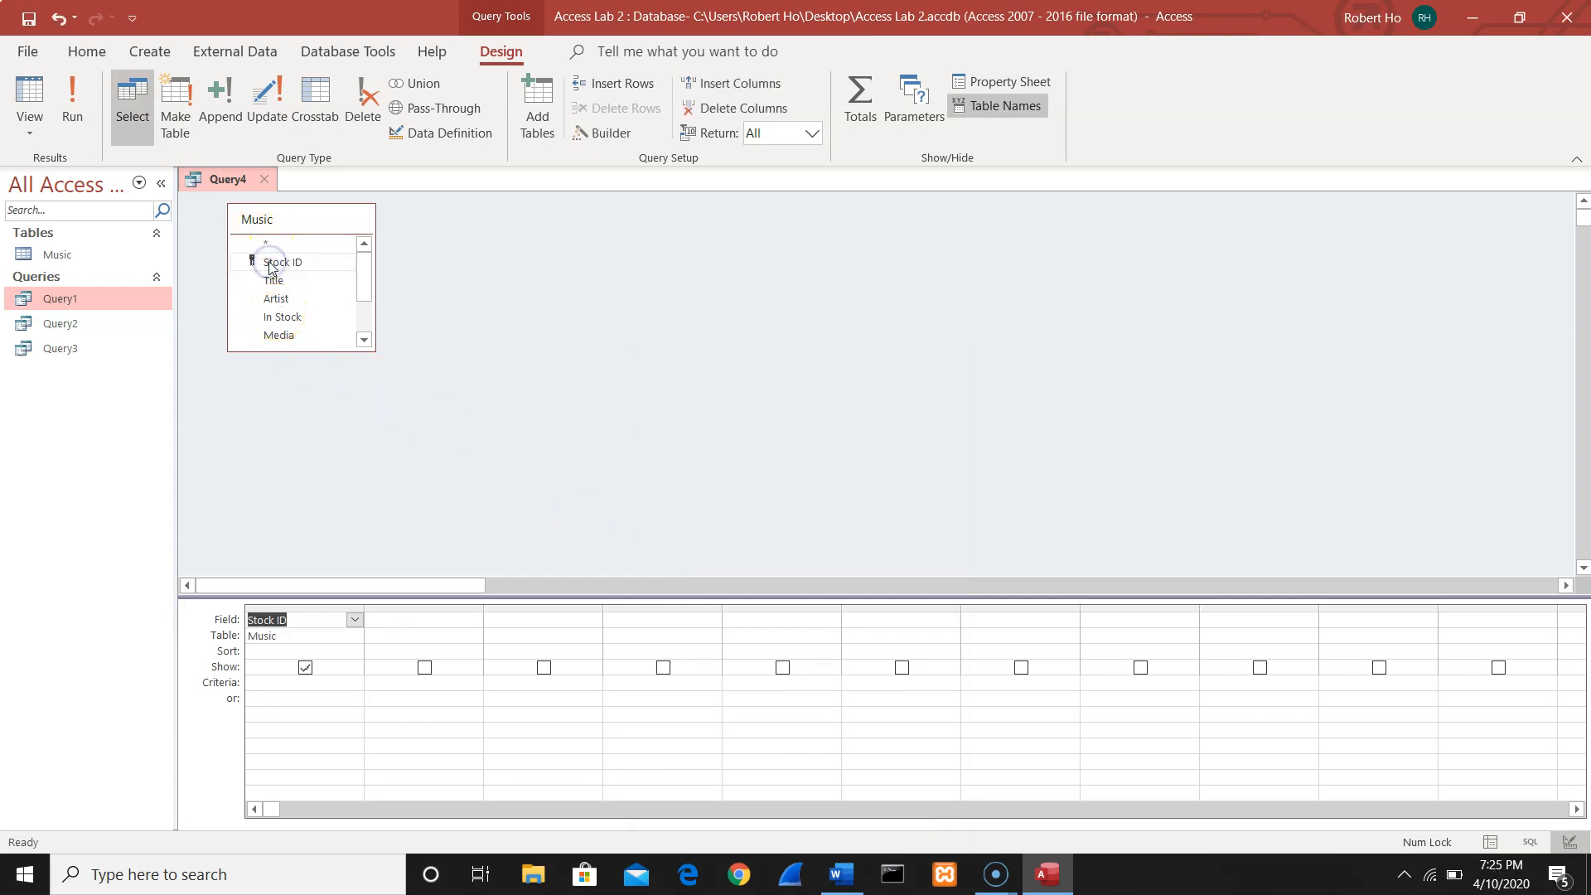
double_click(273, 281)
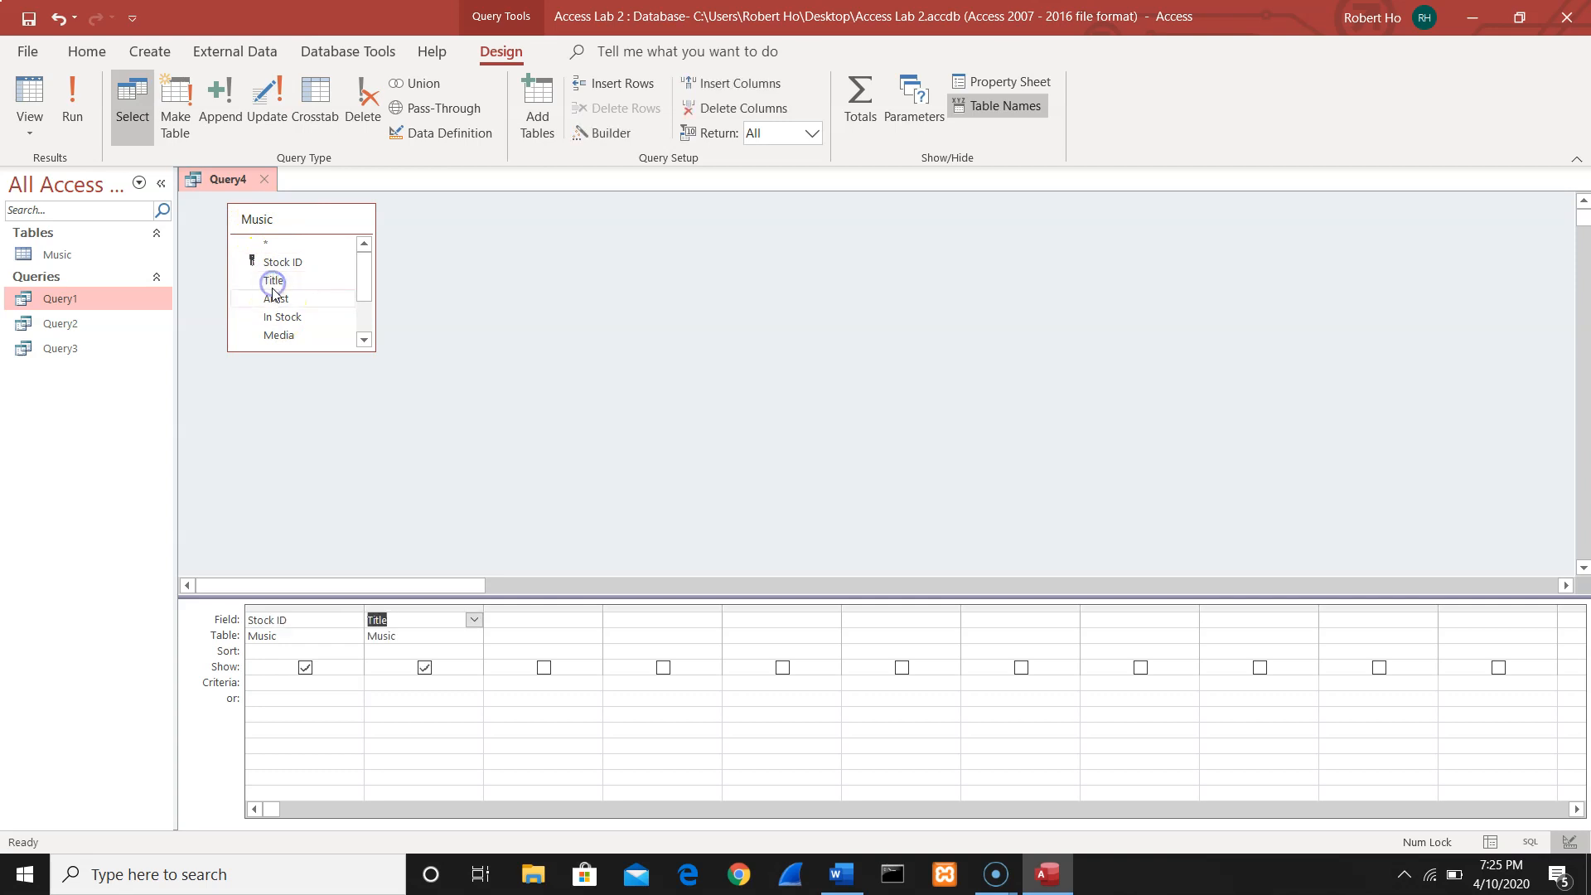
double_click(275, 299)
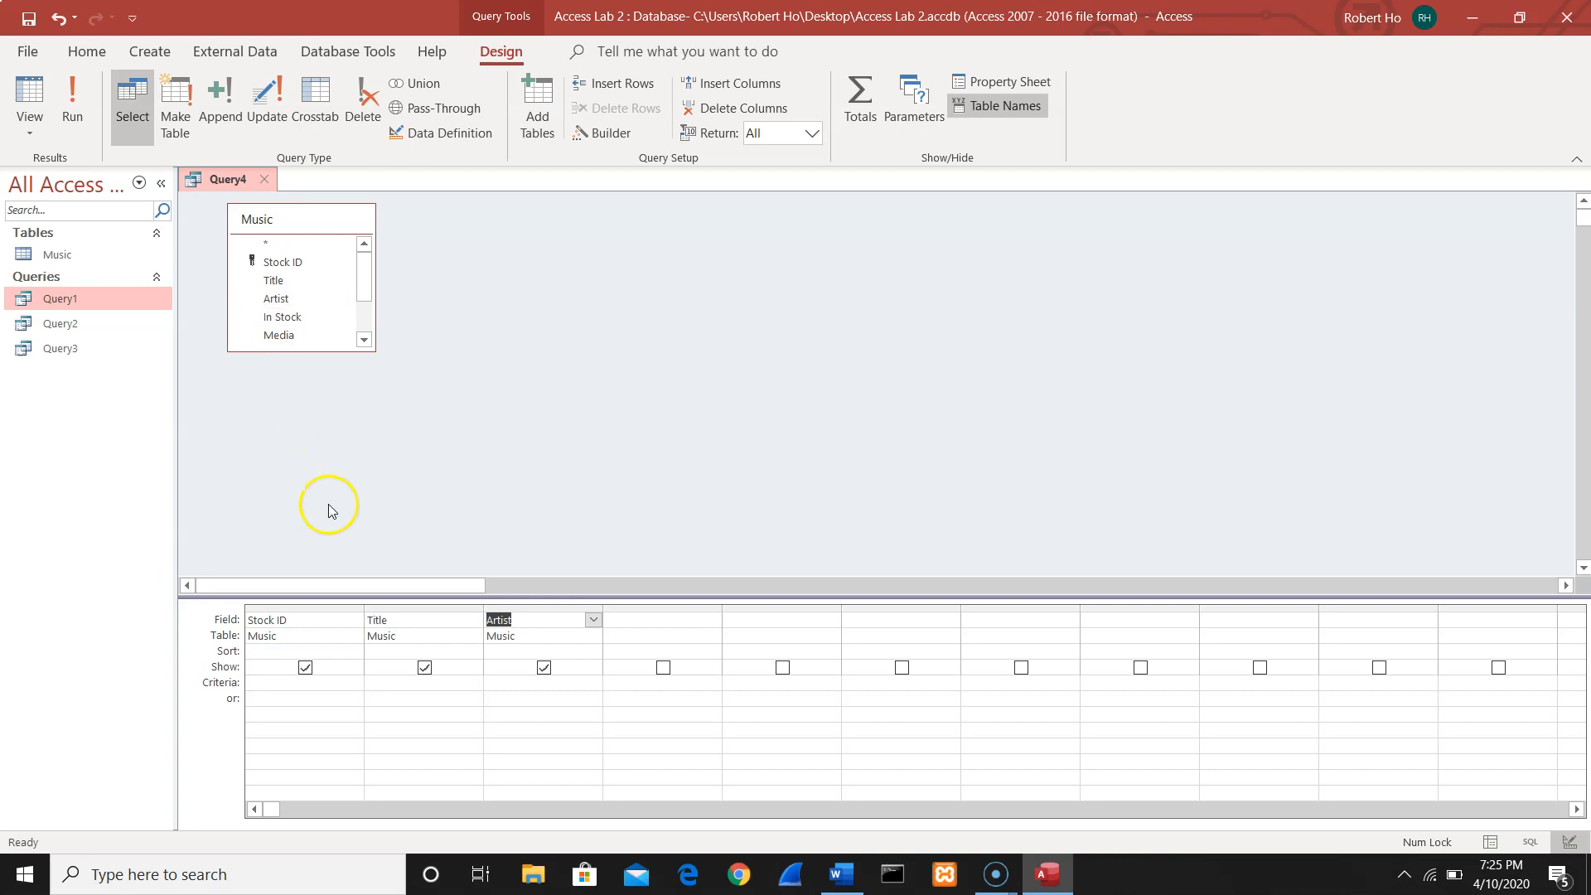
Set the Title criterion to m* and run the query
left_click(371, 691)
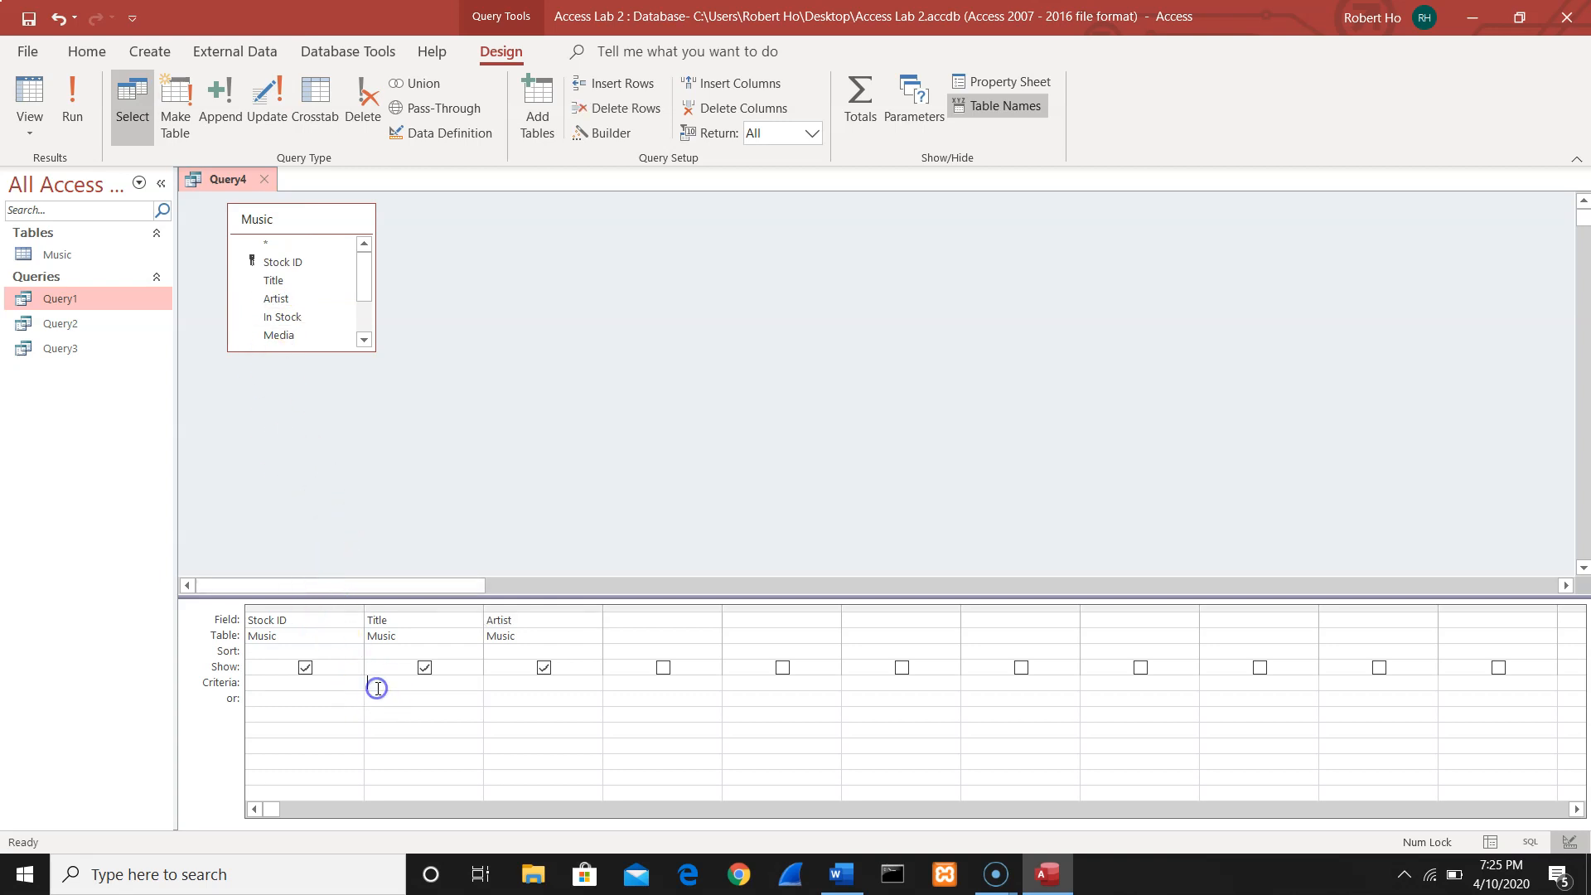
type("m*")
left_click(87, 97)
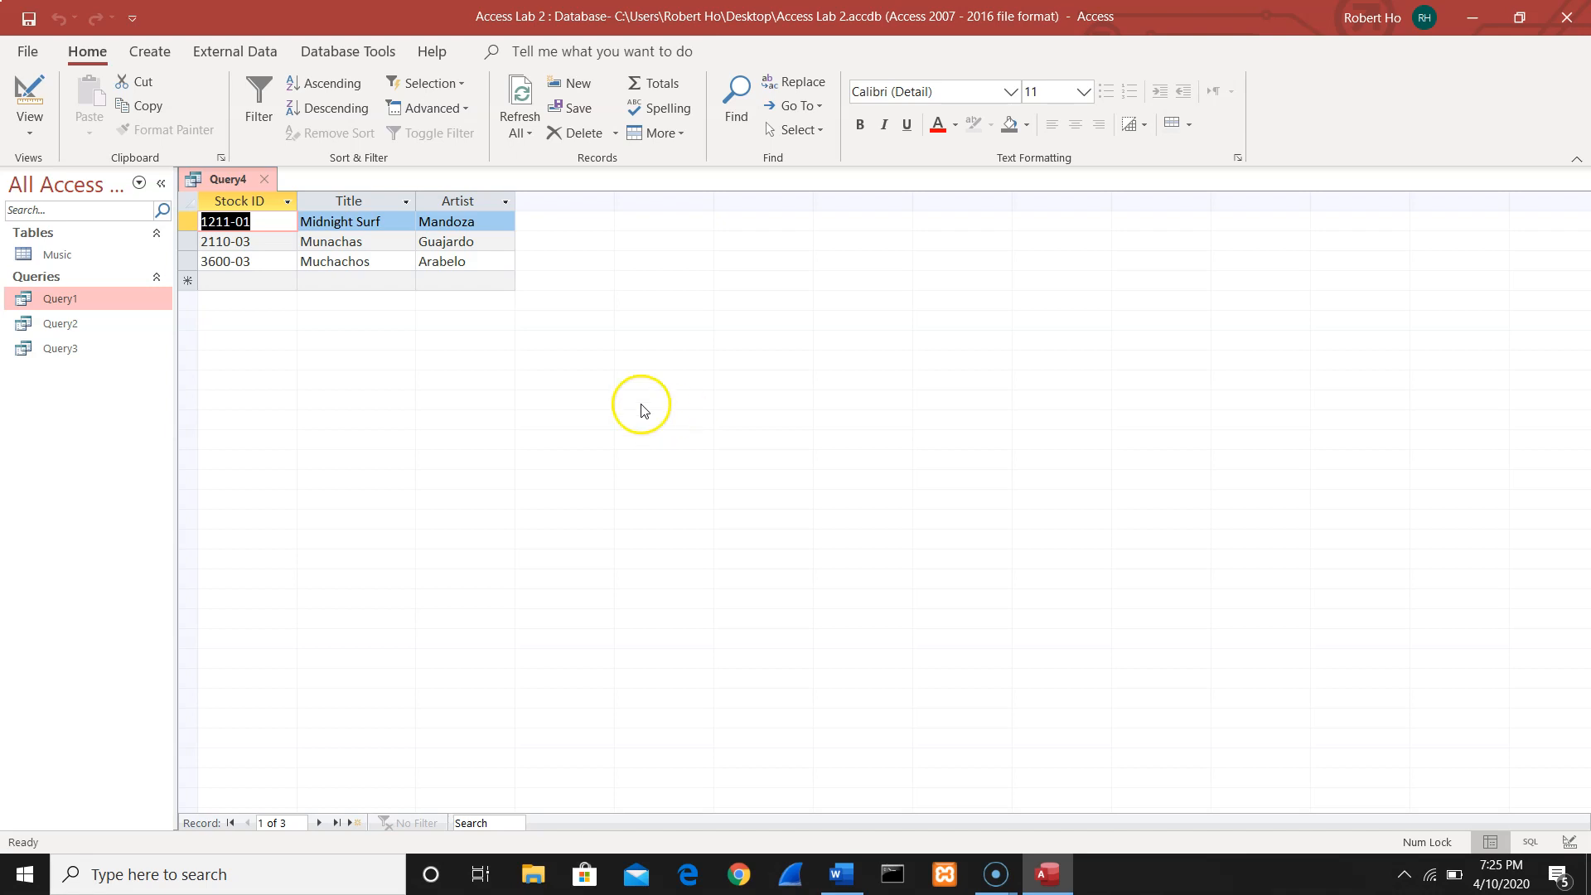
Save the query object as Query4 and close it
left_click(28, 51)
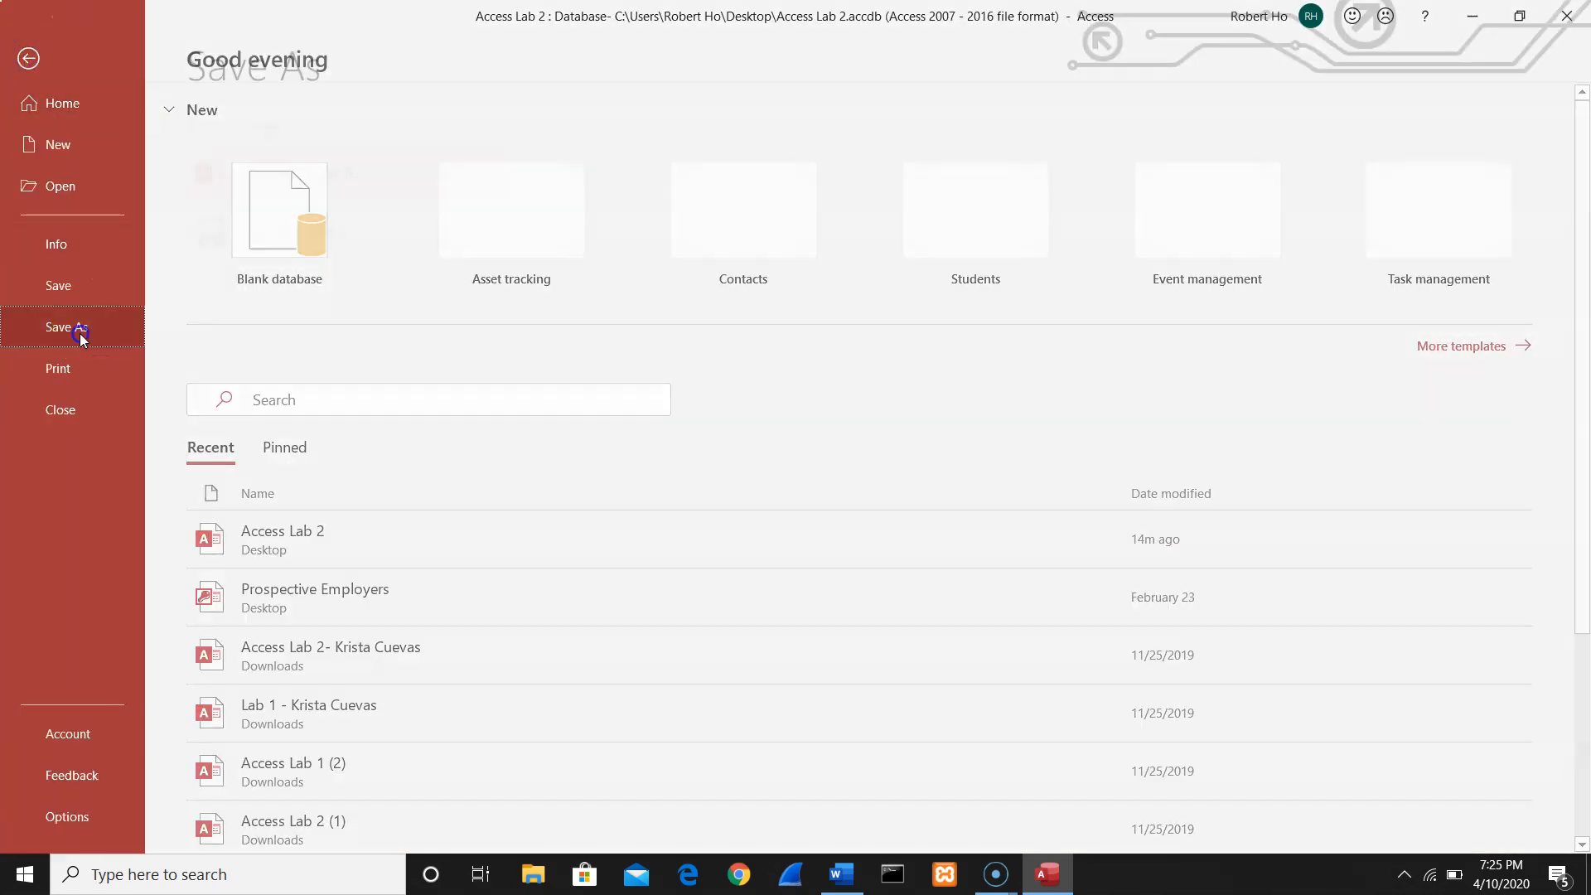
left_click(79, 332)
left_click(303, 235)
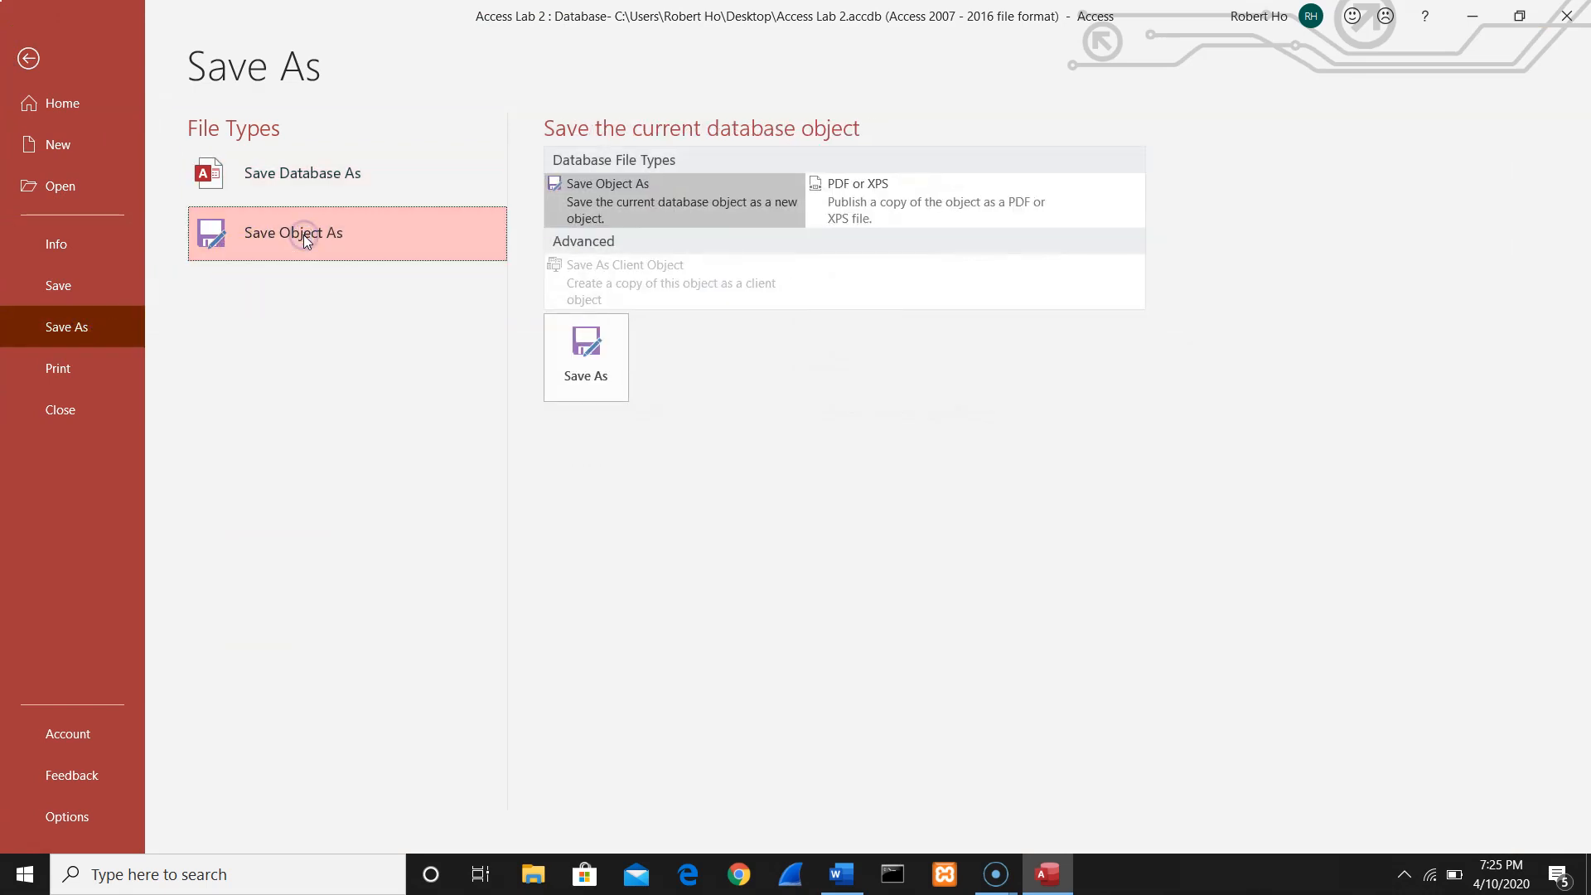
left_click(578, 353)
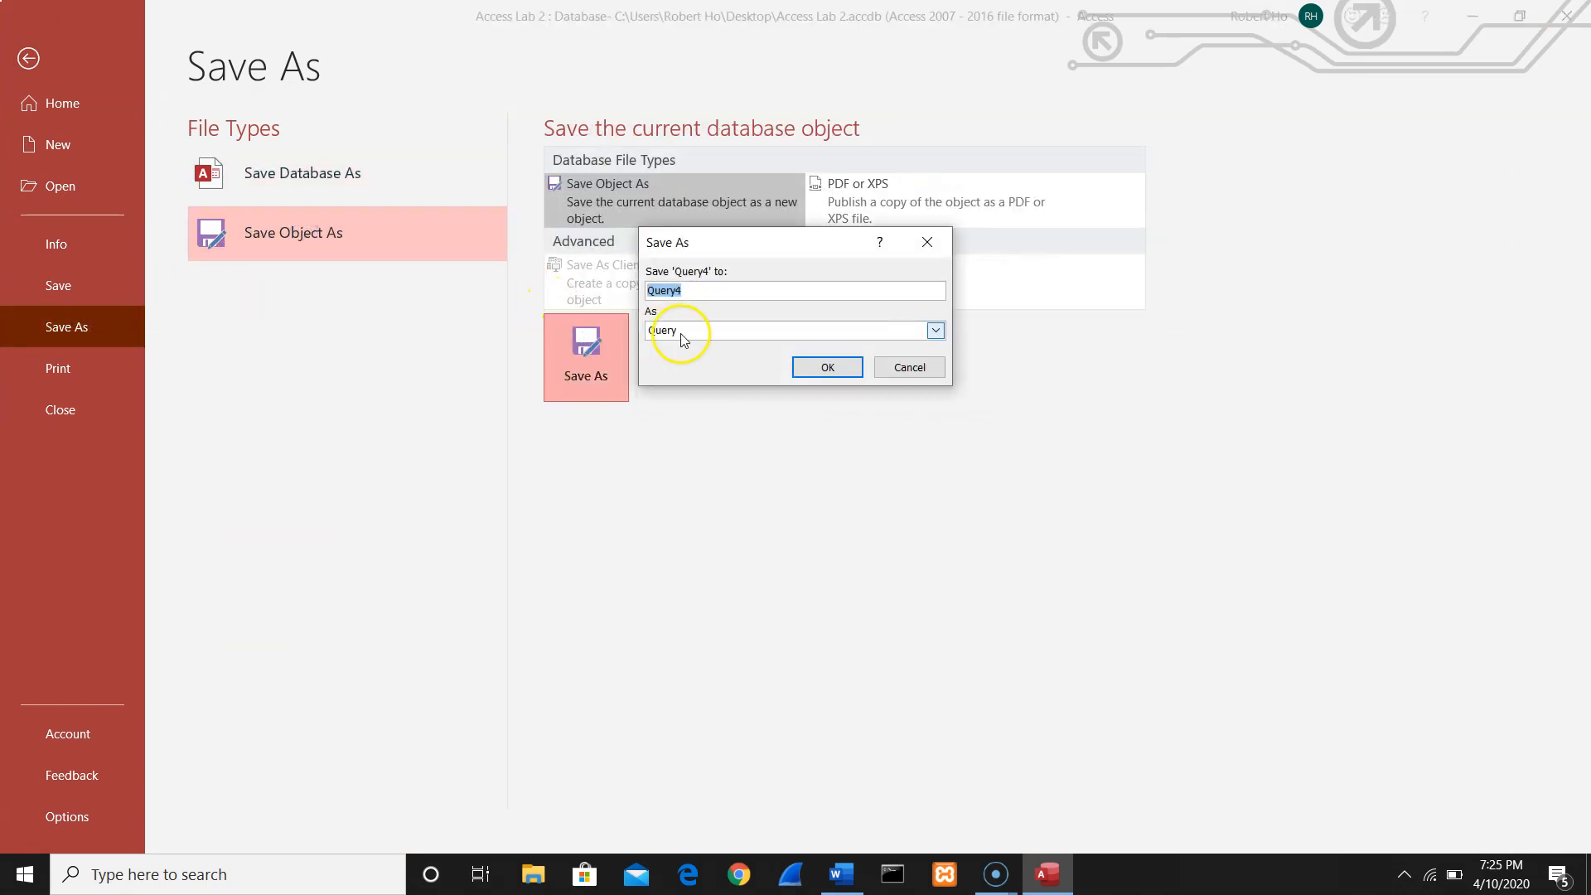
left_click(816, 374)
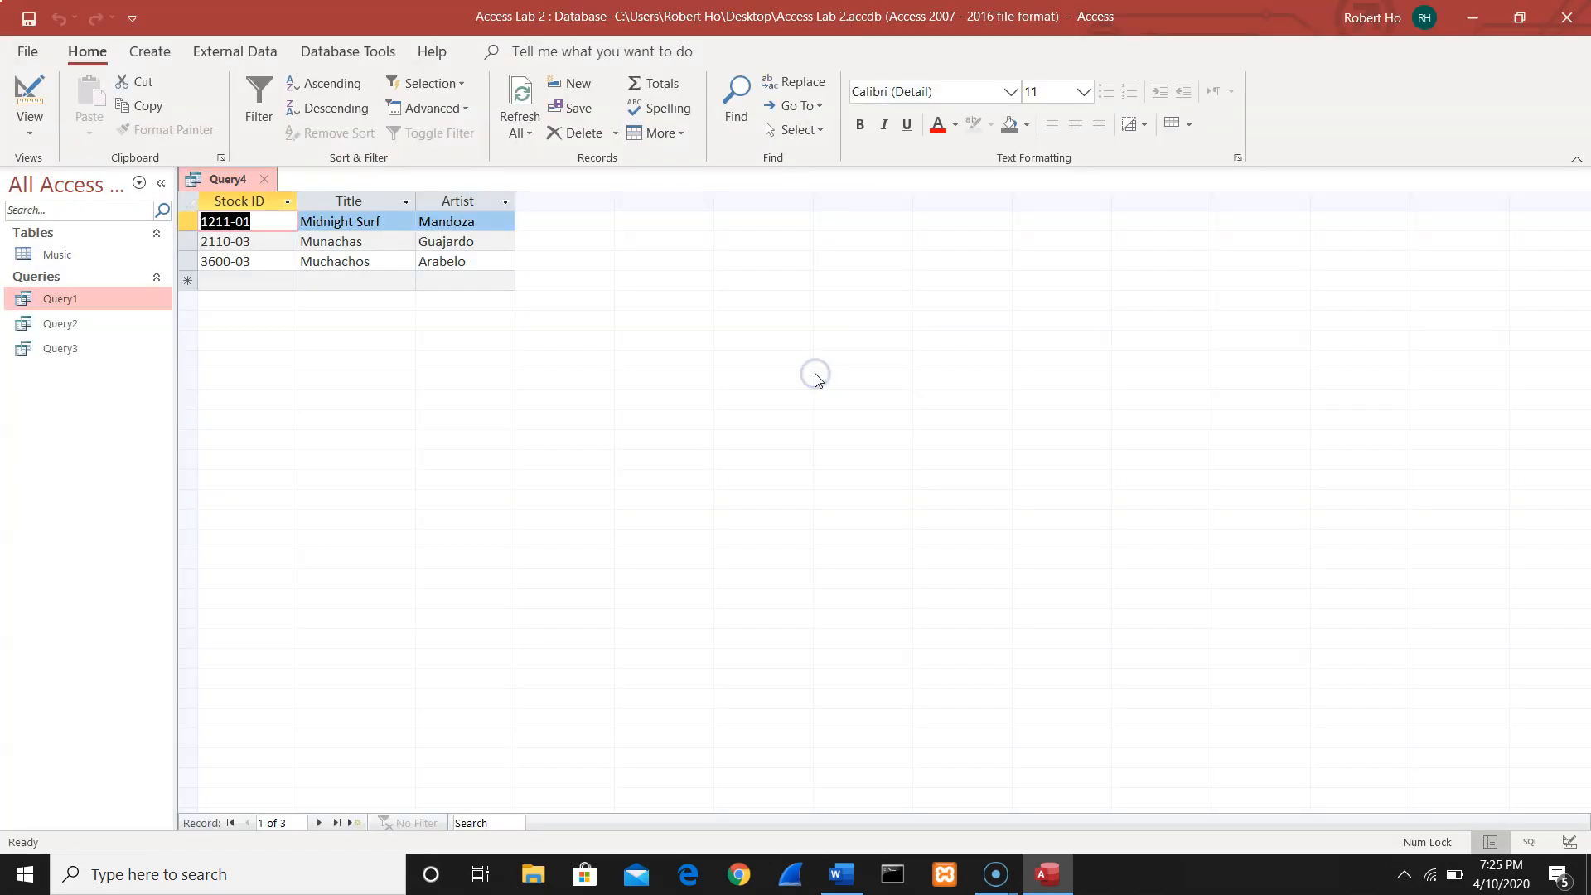
left_click(265, 180)
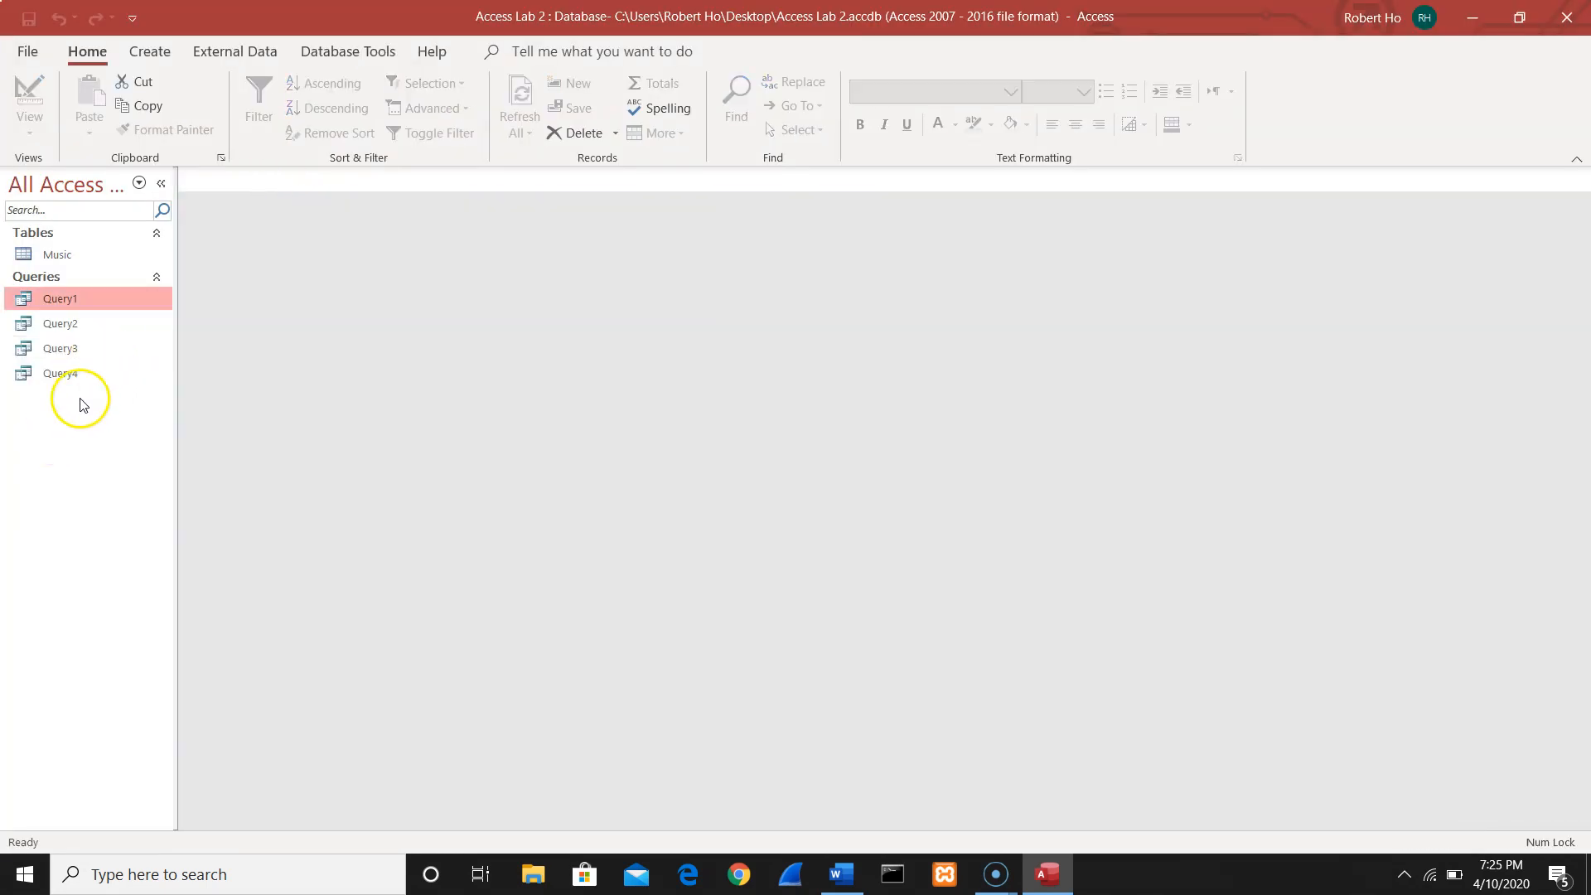
Read the fifth instruction in Word, return to Access and start the Report Wizard for the Music table
mouse_move(840, 870)
left_click(840, 877)
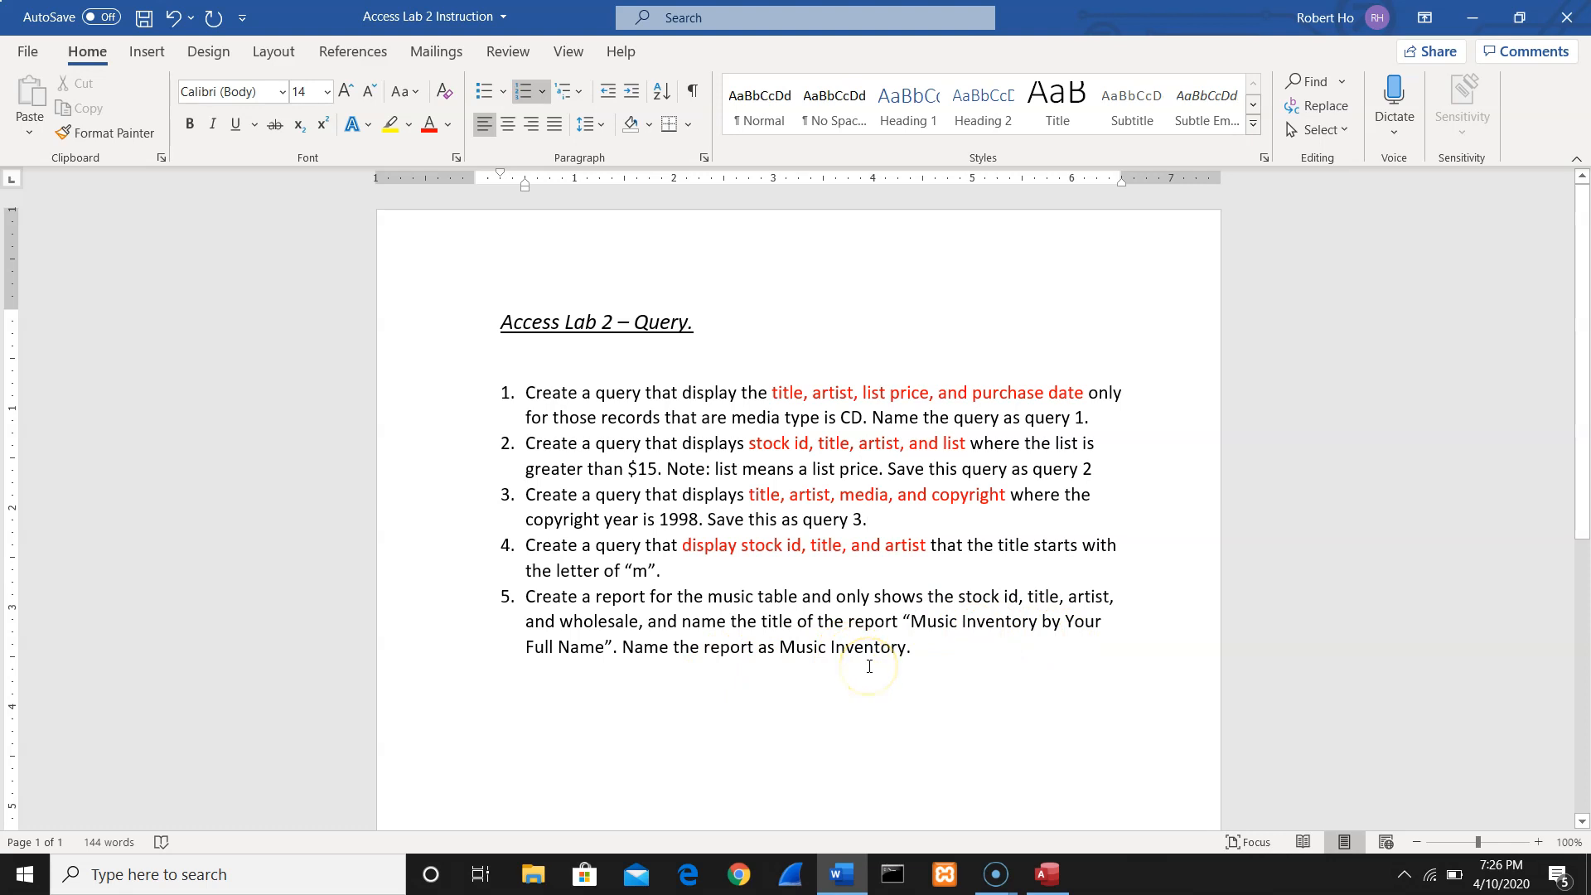
left_click(1471, 20)
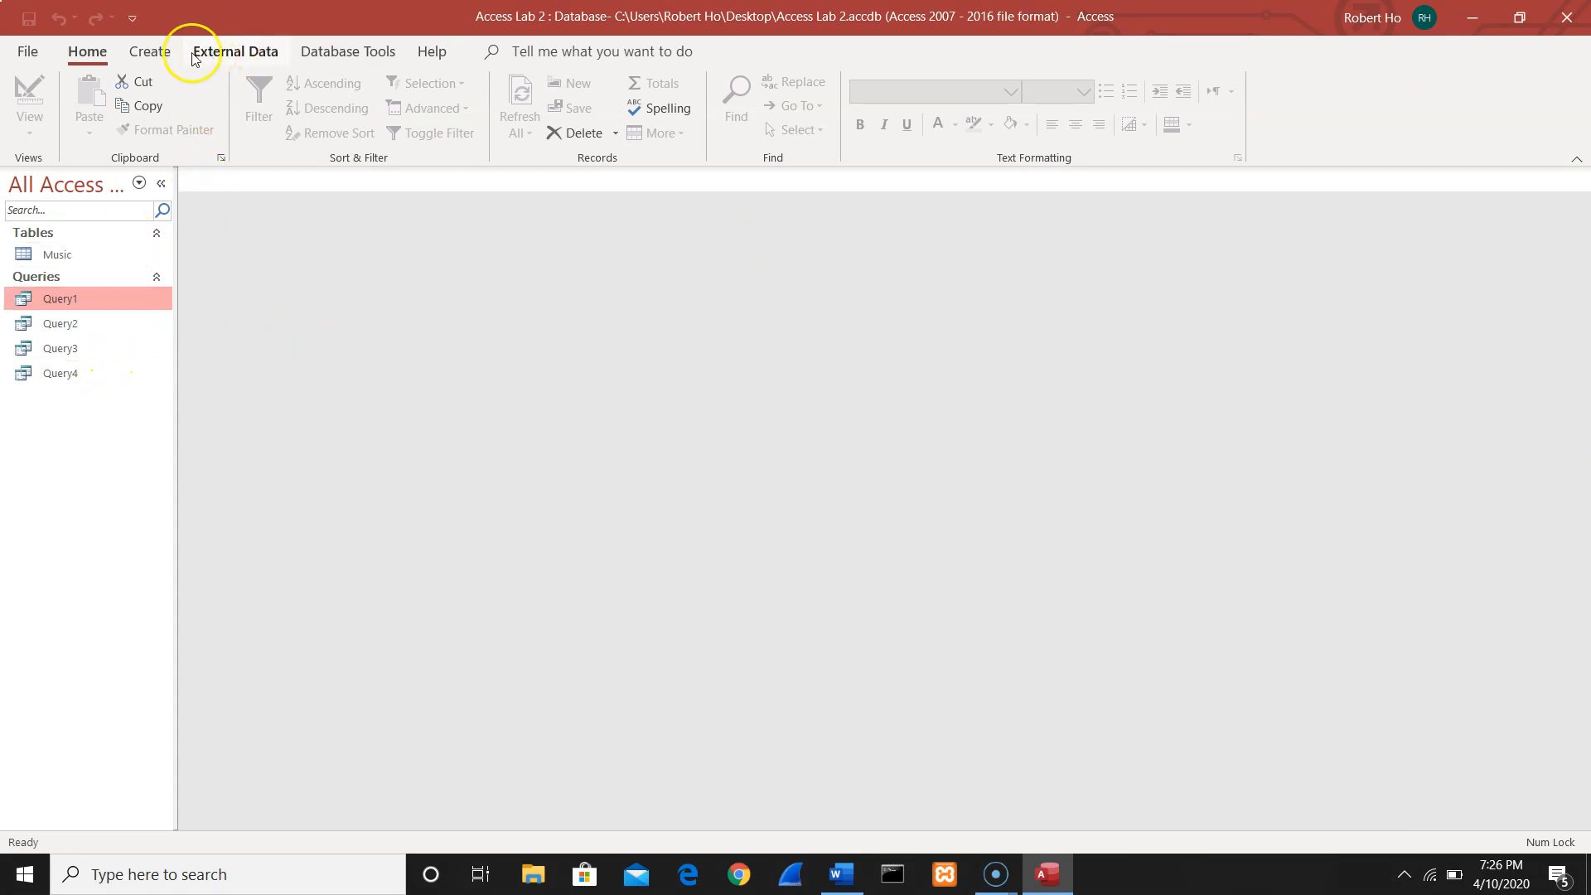
left_click(151, 56)
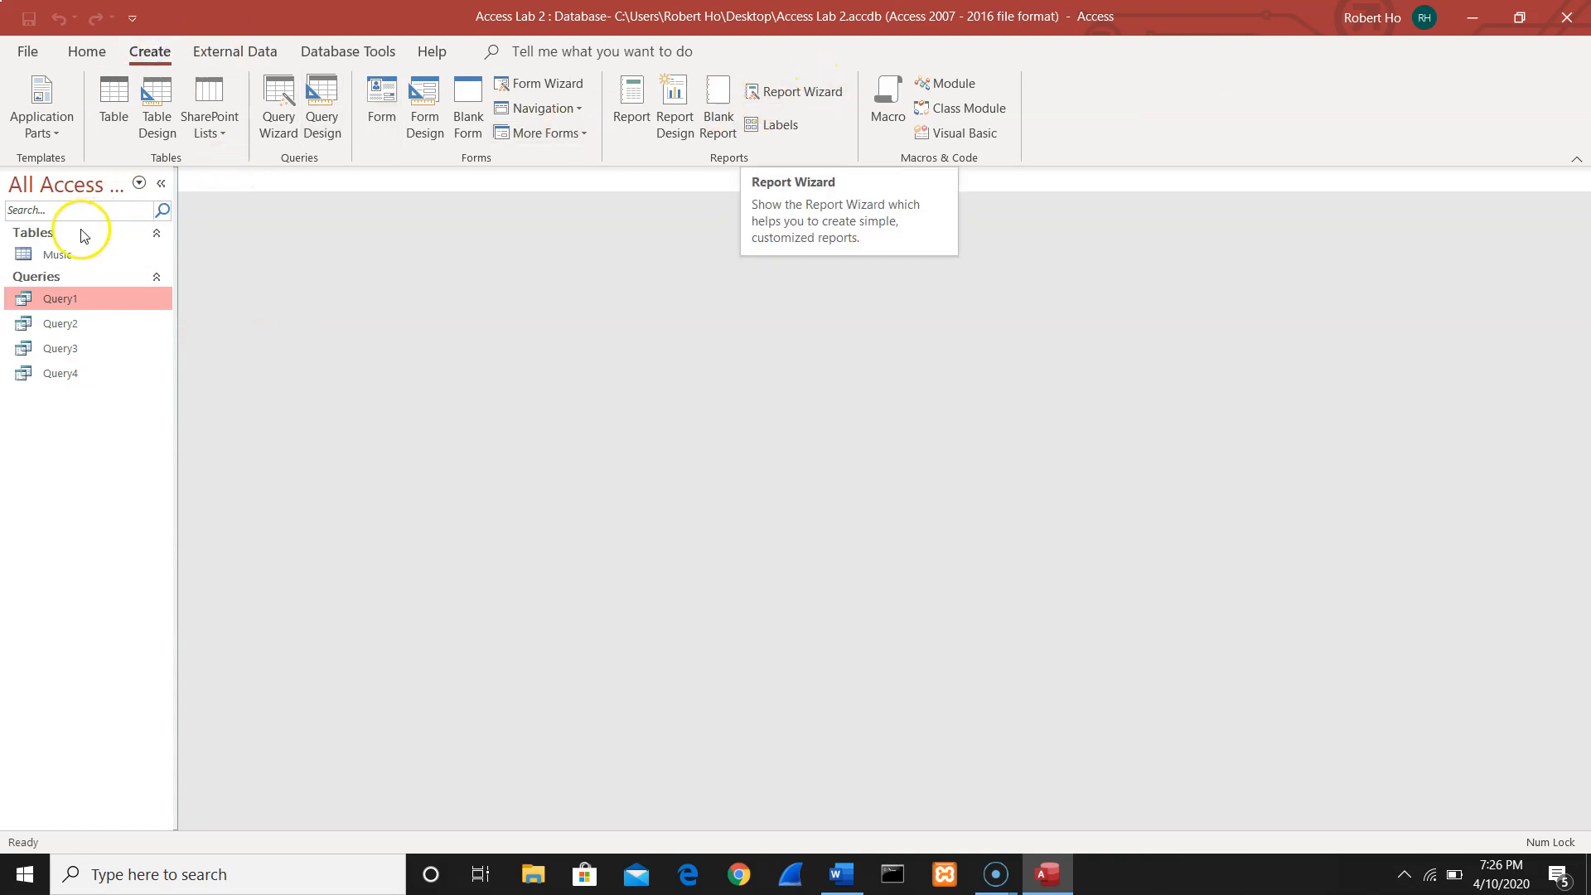
left_click(73, 254)
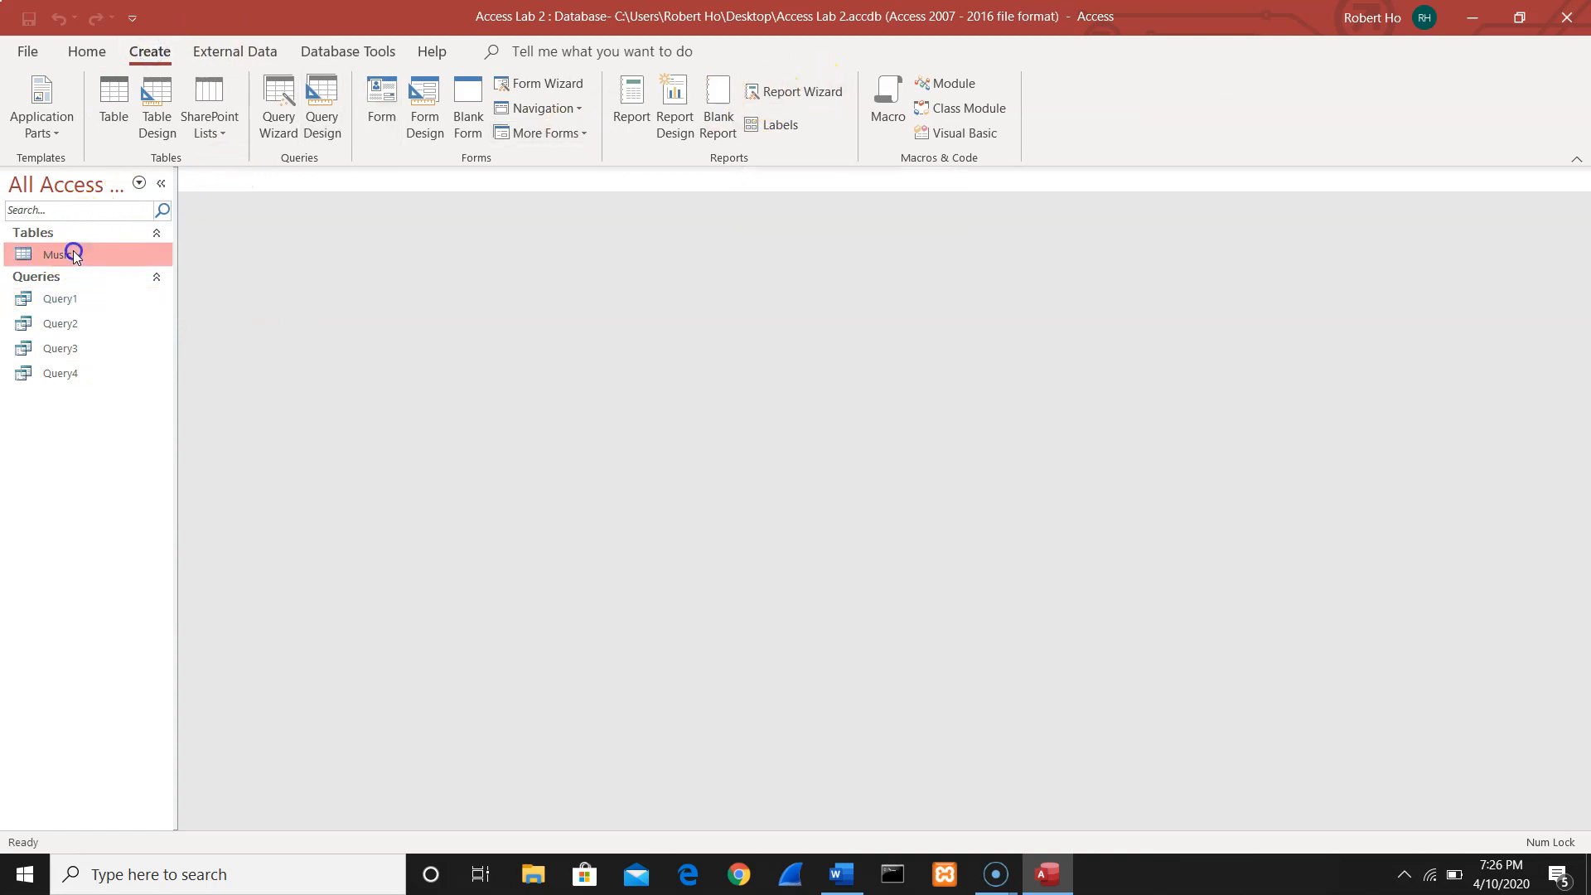
left_click(798, 93)
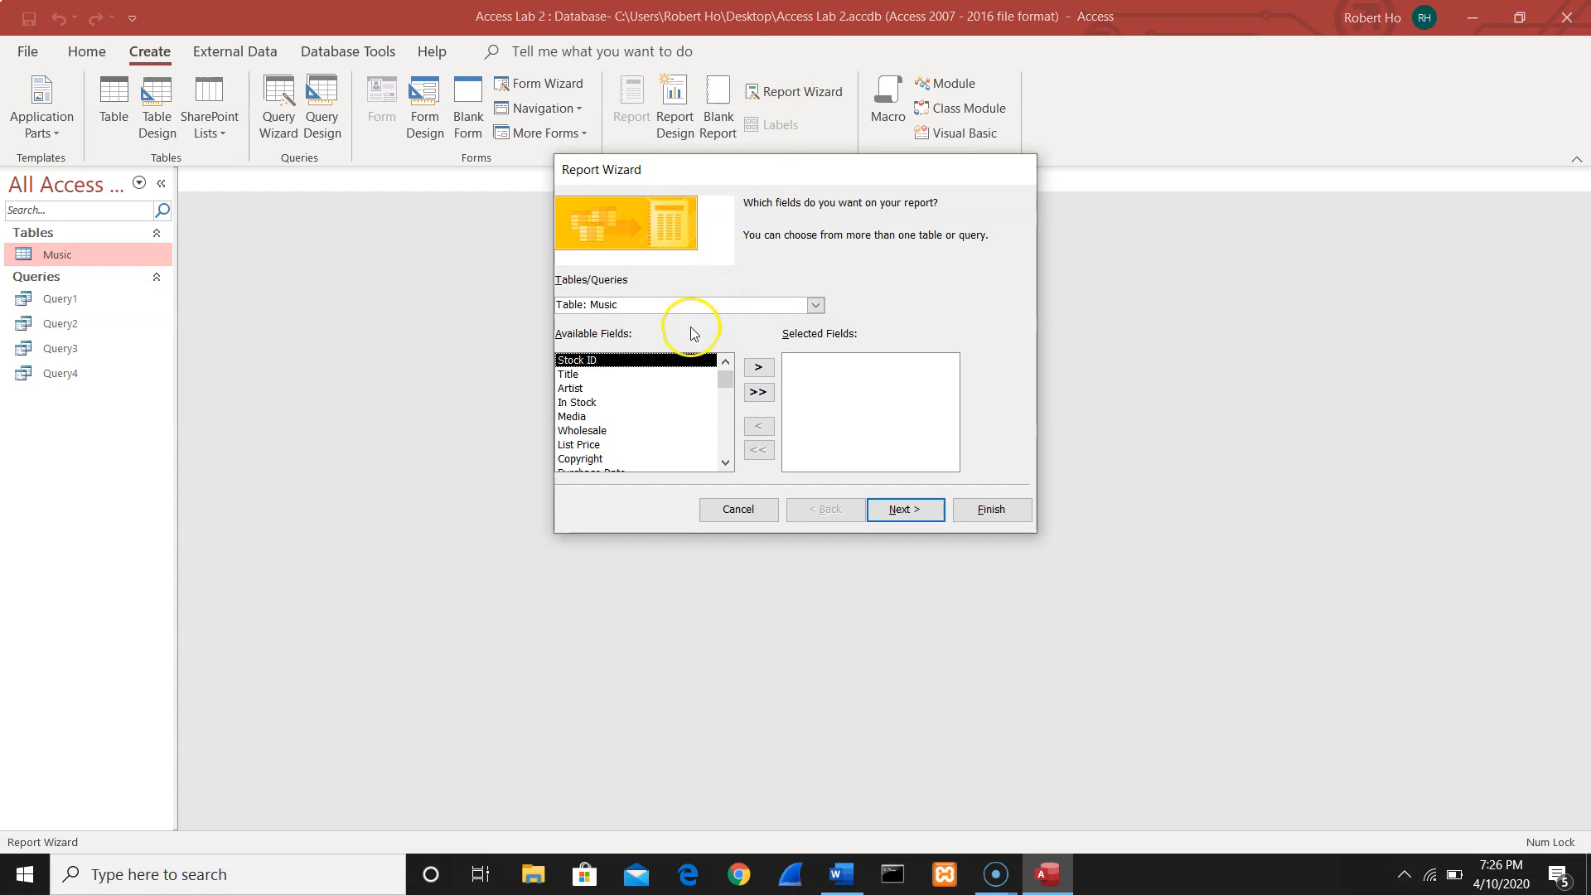
Choose Stock ID, Title, Artist and Wholesale as the report's fields
left_click(756, 369)
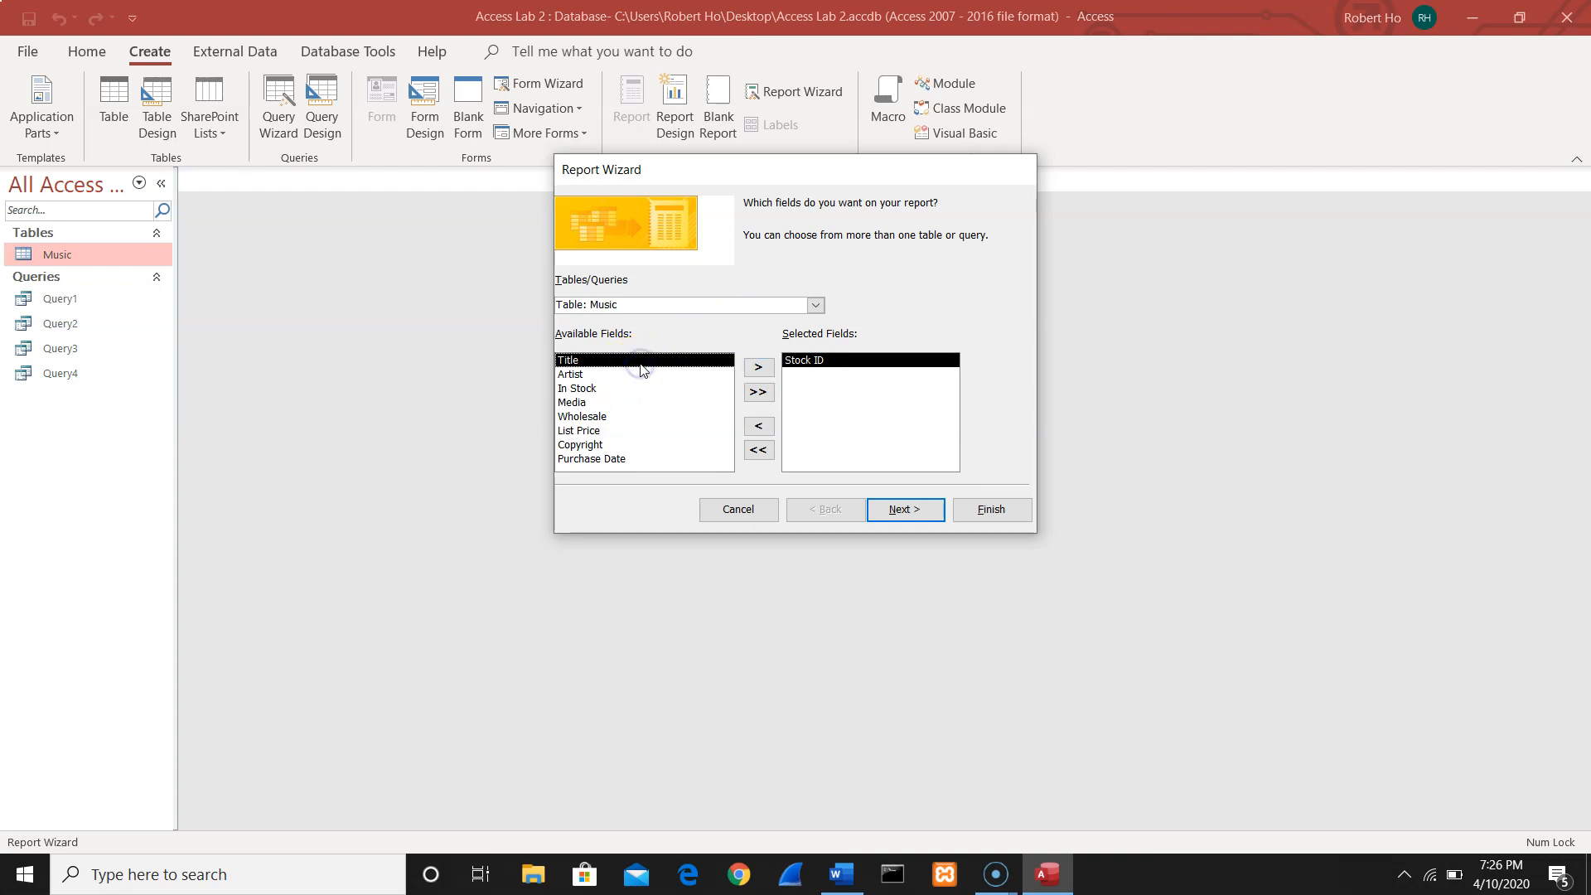
left_click(761, 369)
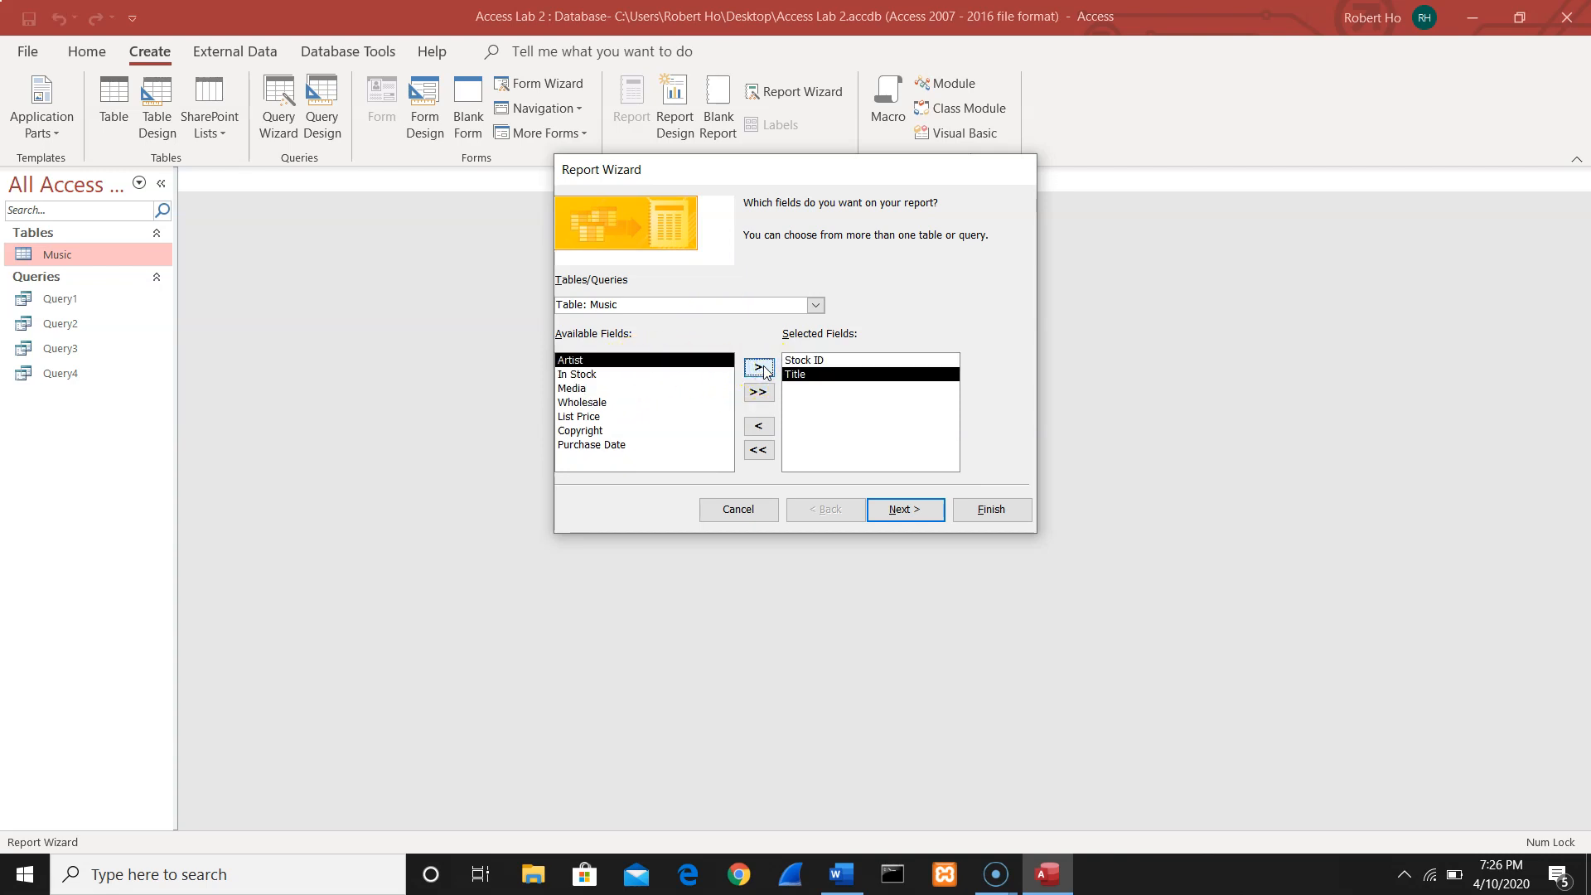
left_click(761, 368)
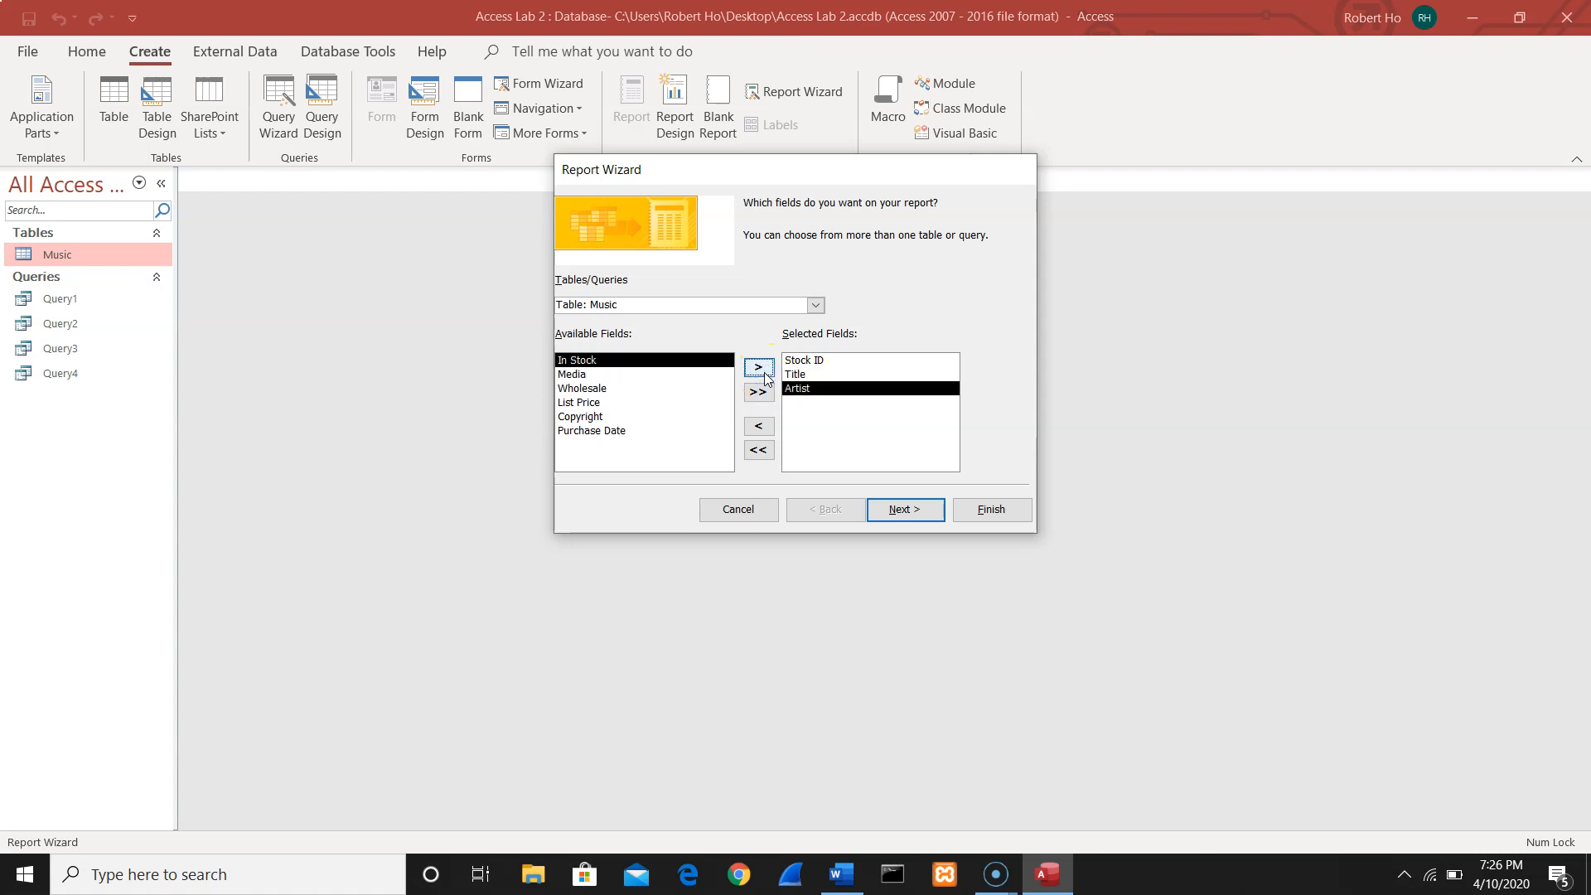
left_click(659, 388)
left_click(757, 368)
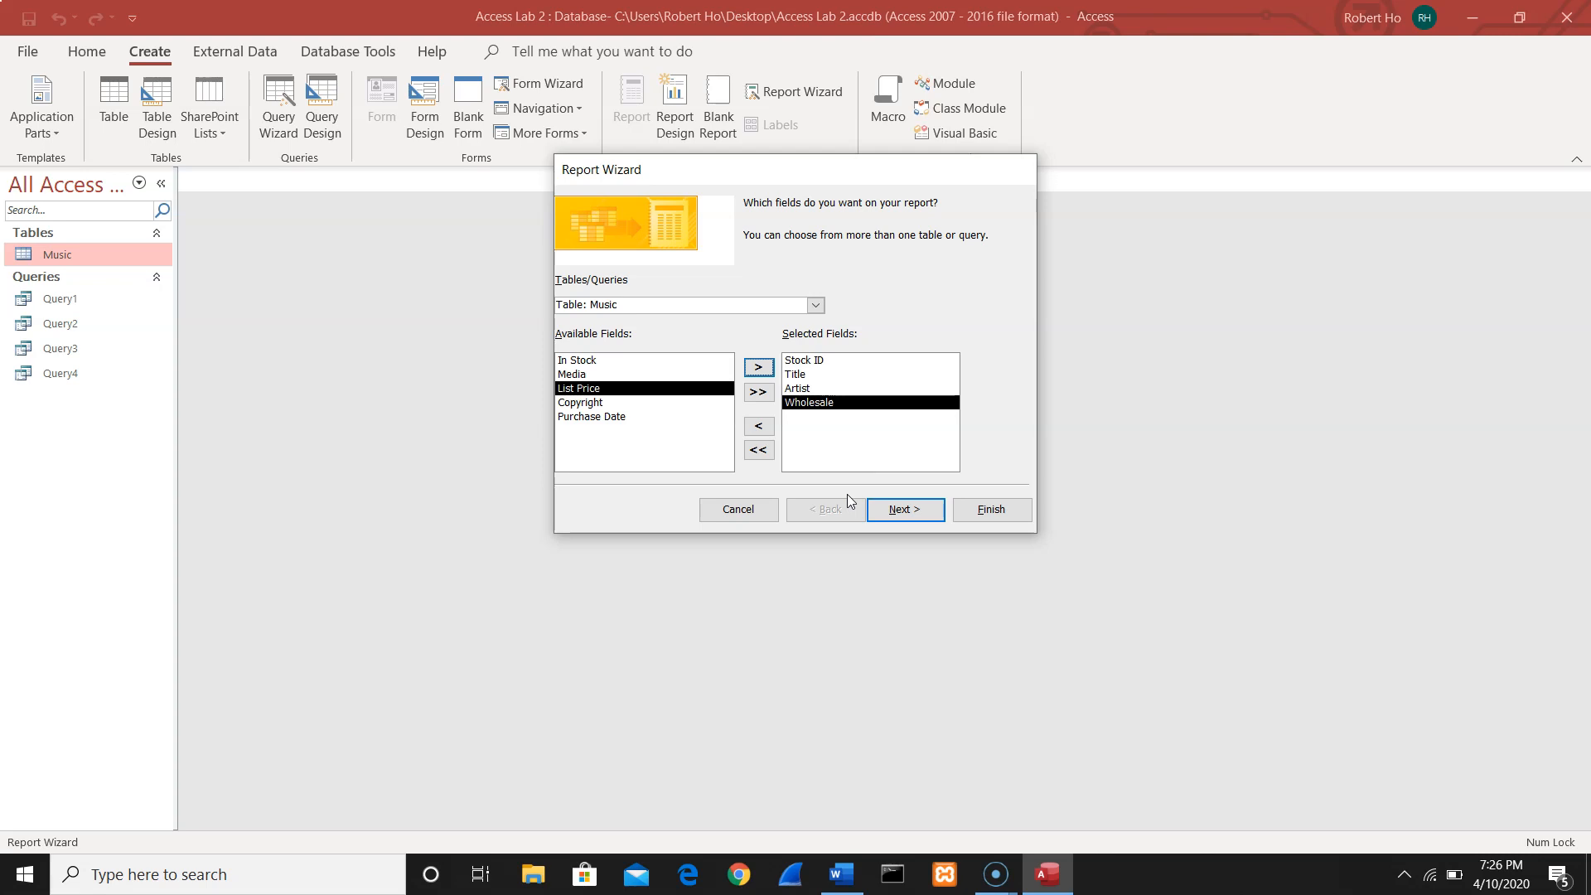
Keep the default grouping, sort order and layout for the report and advance to the title page of the wizard
left_click(899, 511)
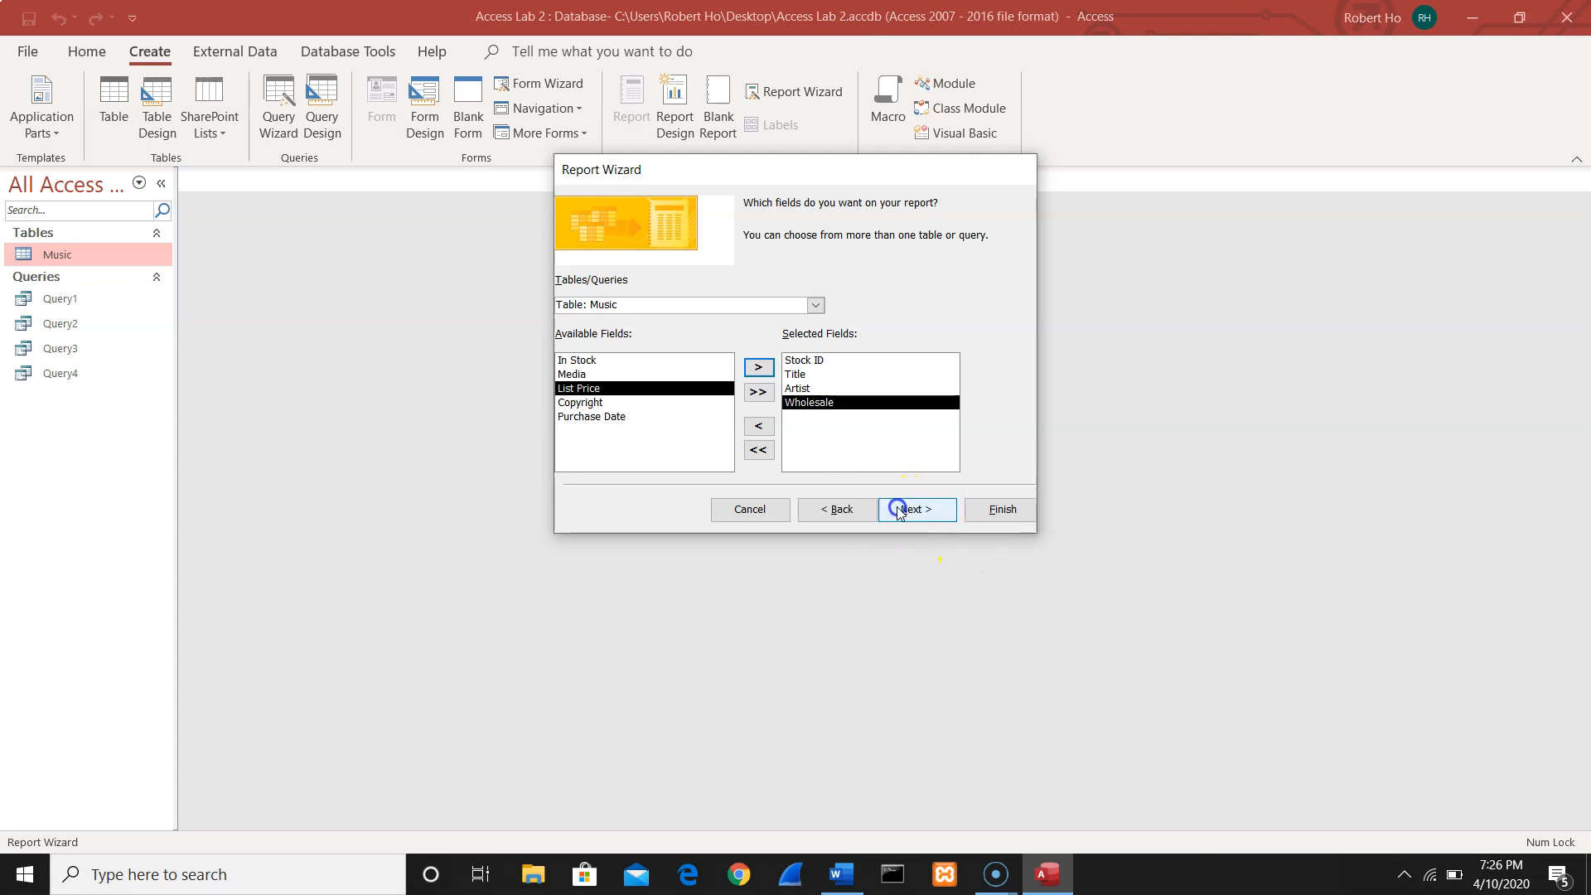
left_click(899, 511)
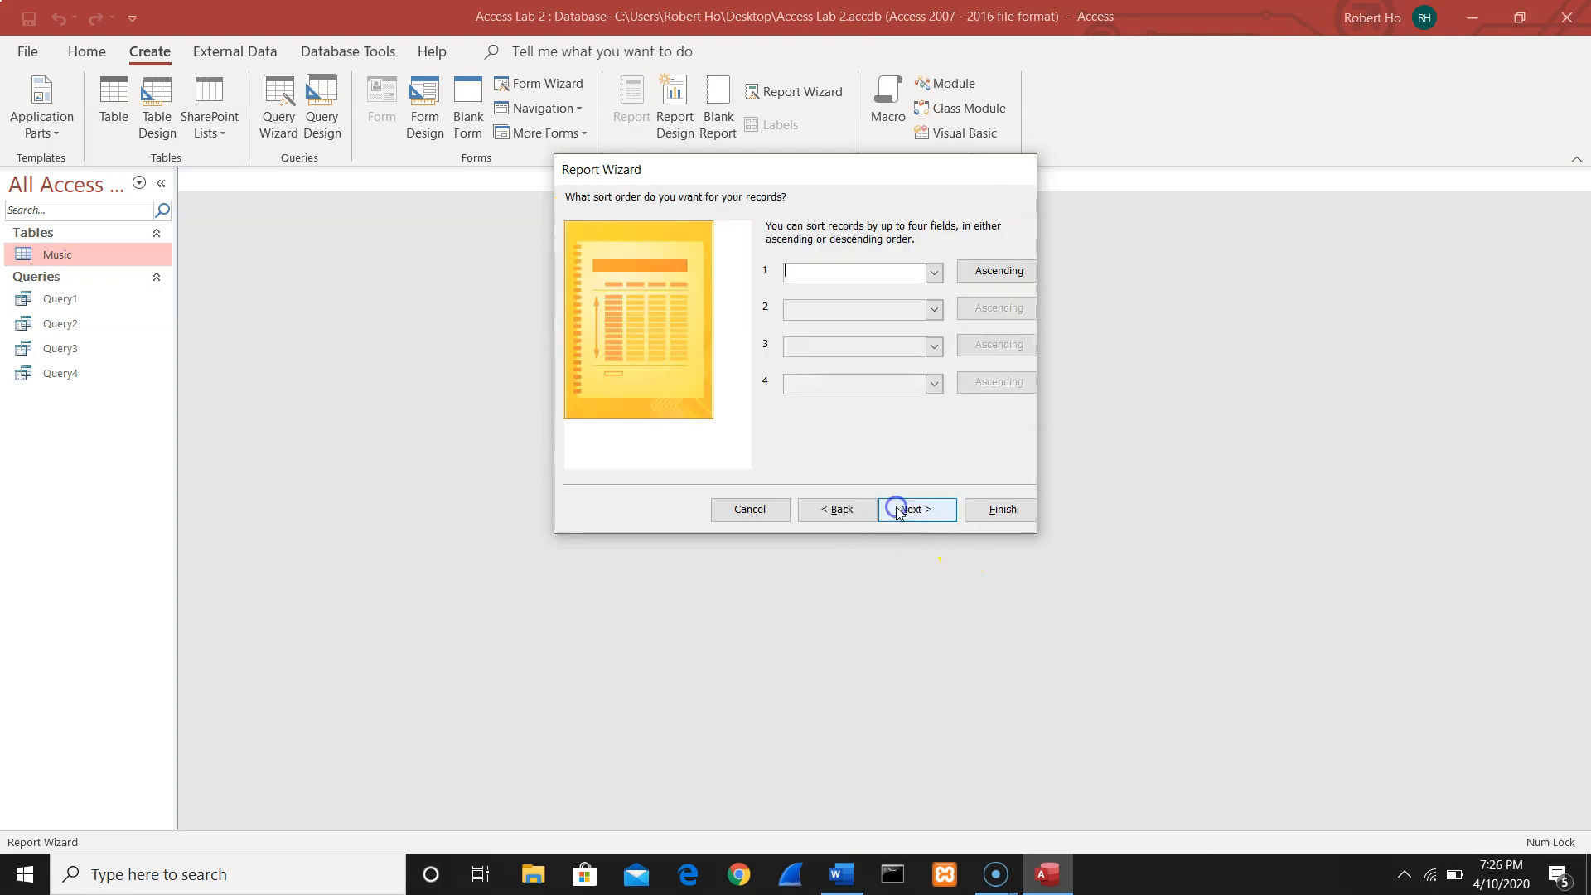
left_click(899, 511)
left_click(900, 510)
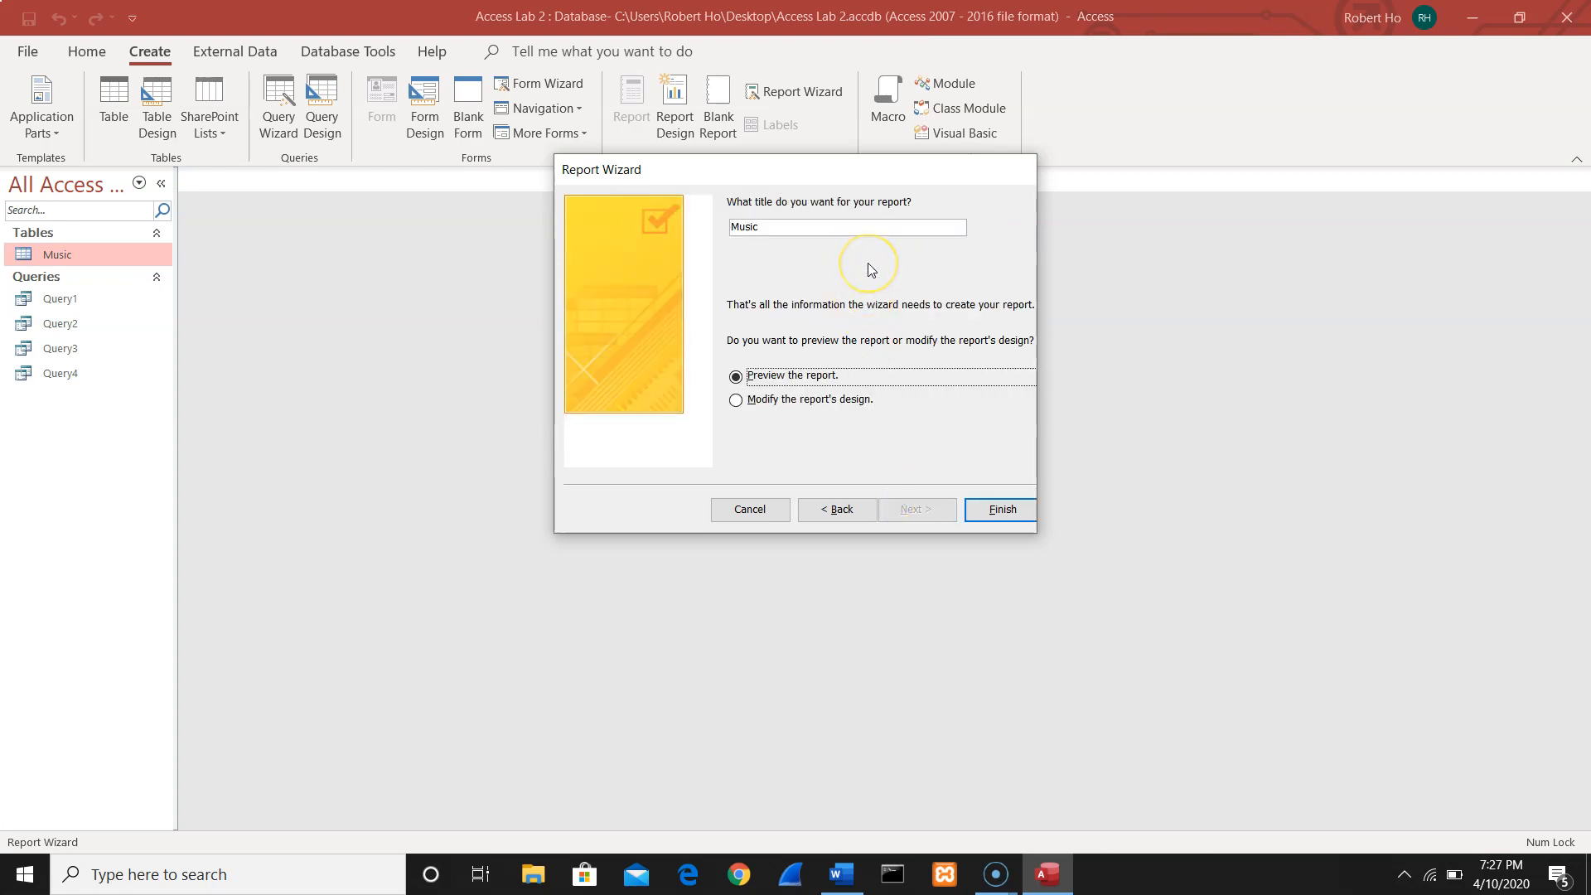
Title the report "Music Inventory - Prepared by" followed by the preparer's full name and finish the wizard with the report preview
left_click(884, 234)
type("M")
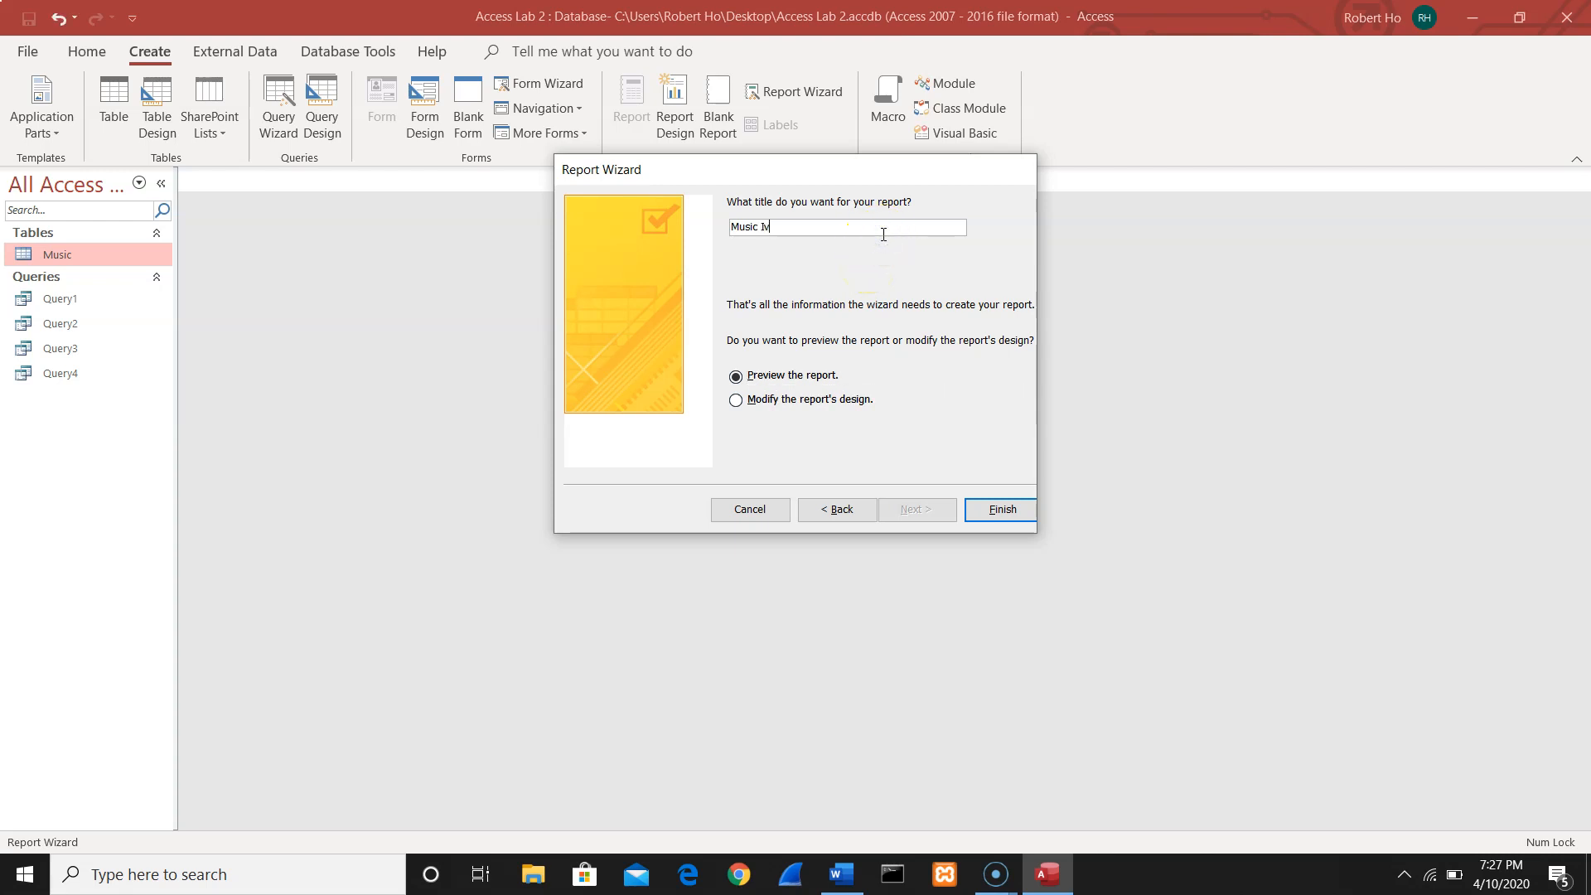
type("nventory")
type("- Prepared by Heidi H")
type("o")
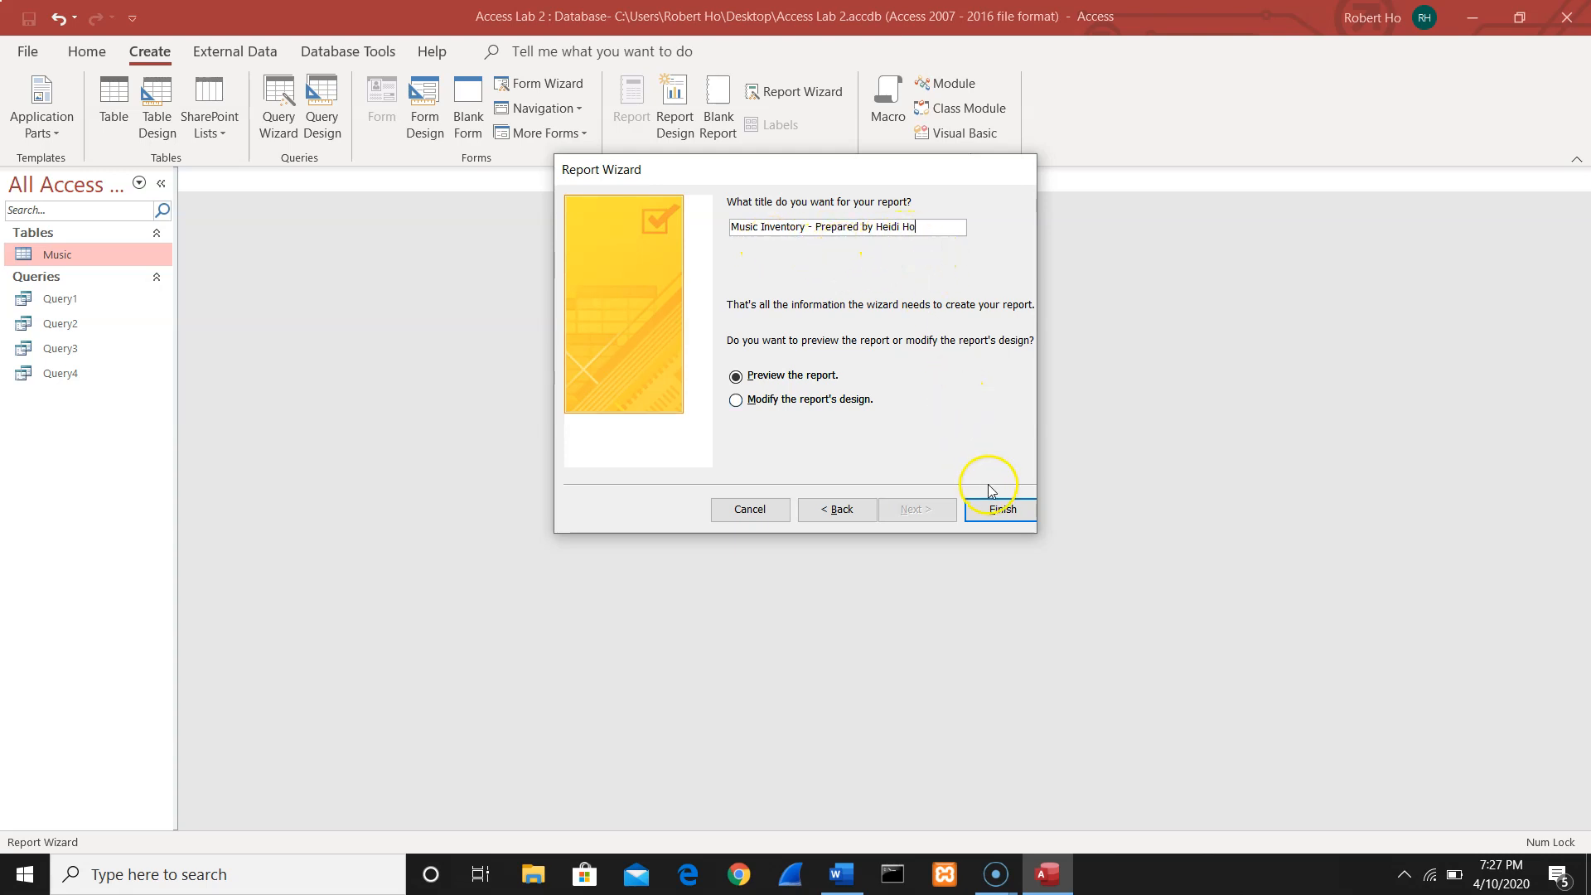
left_click(1003, 513)
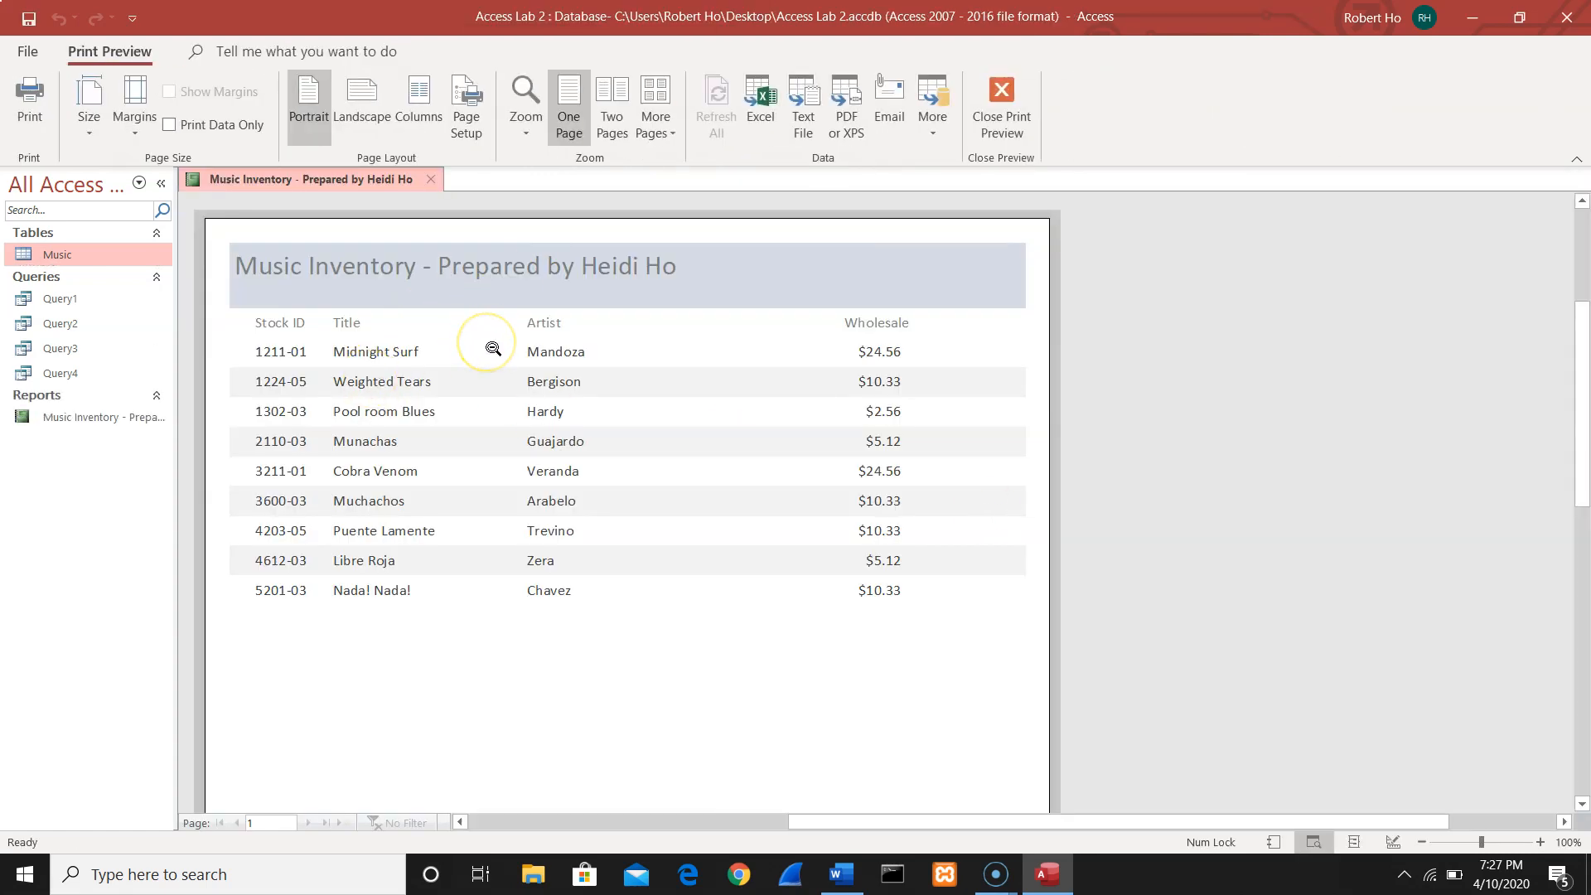
Close the report preview and widen the navigation pane until the full report name fits
left_click(429, 180)
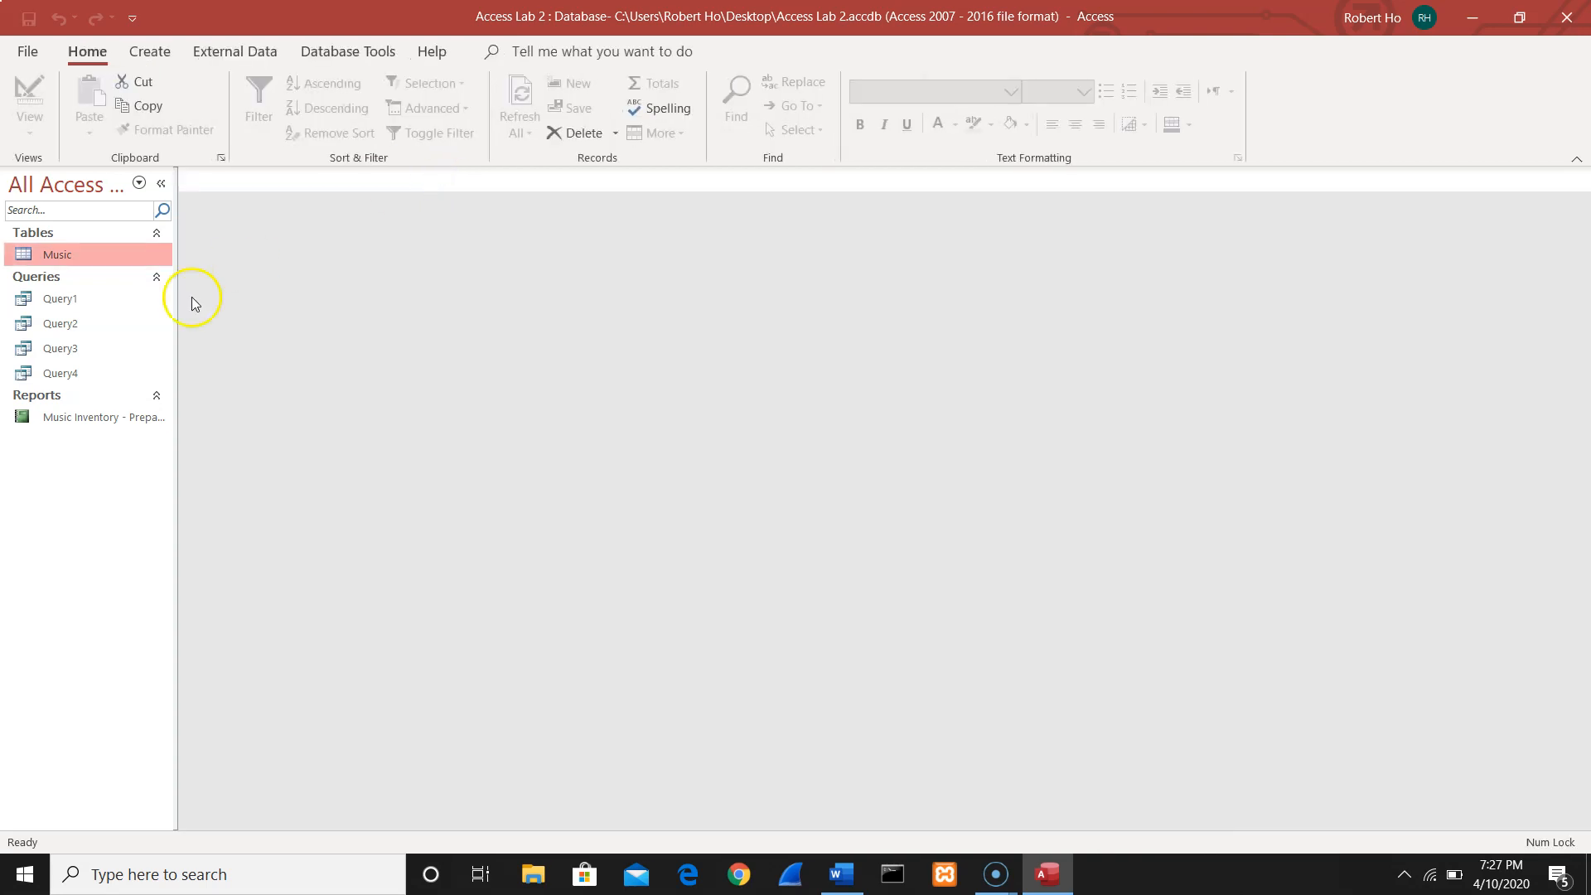
left_click_drag(172, 176, 262, 204)
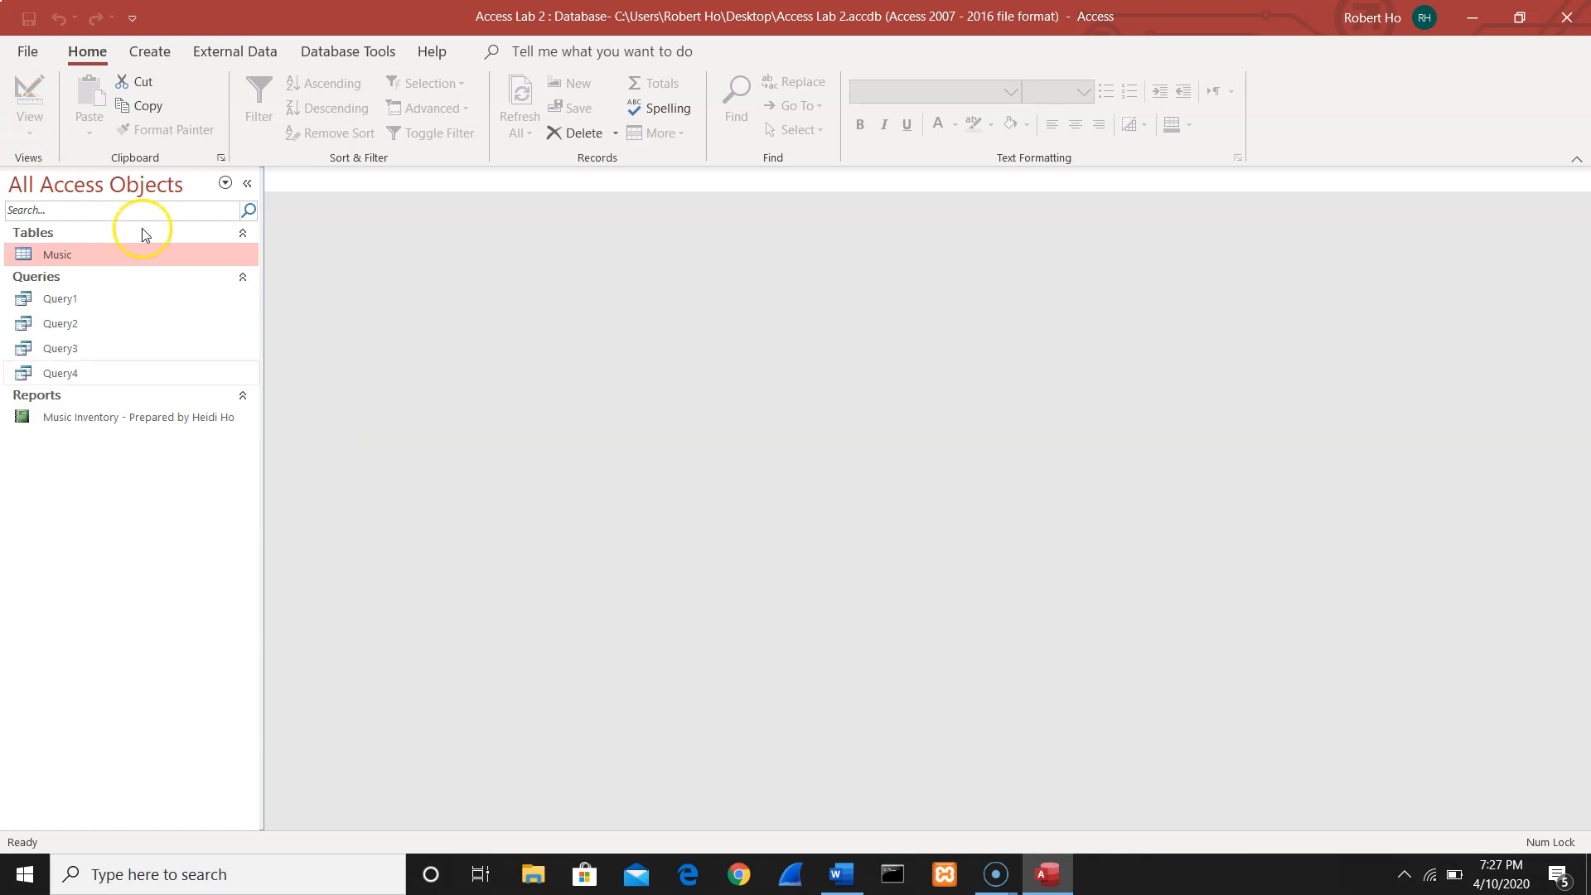
Switch to the Word instructions and insert "prepared" before "by Your Full Name" in the fifth instruction
left_click(837, 876)
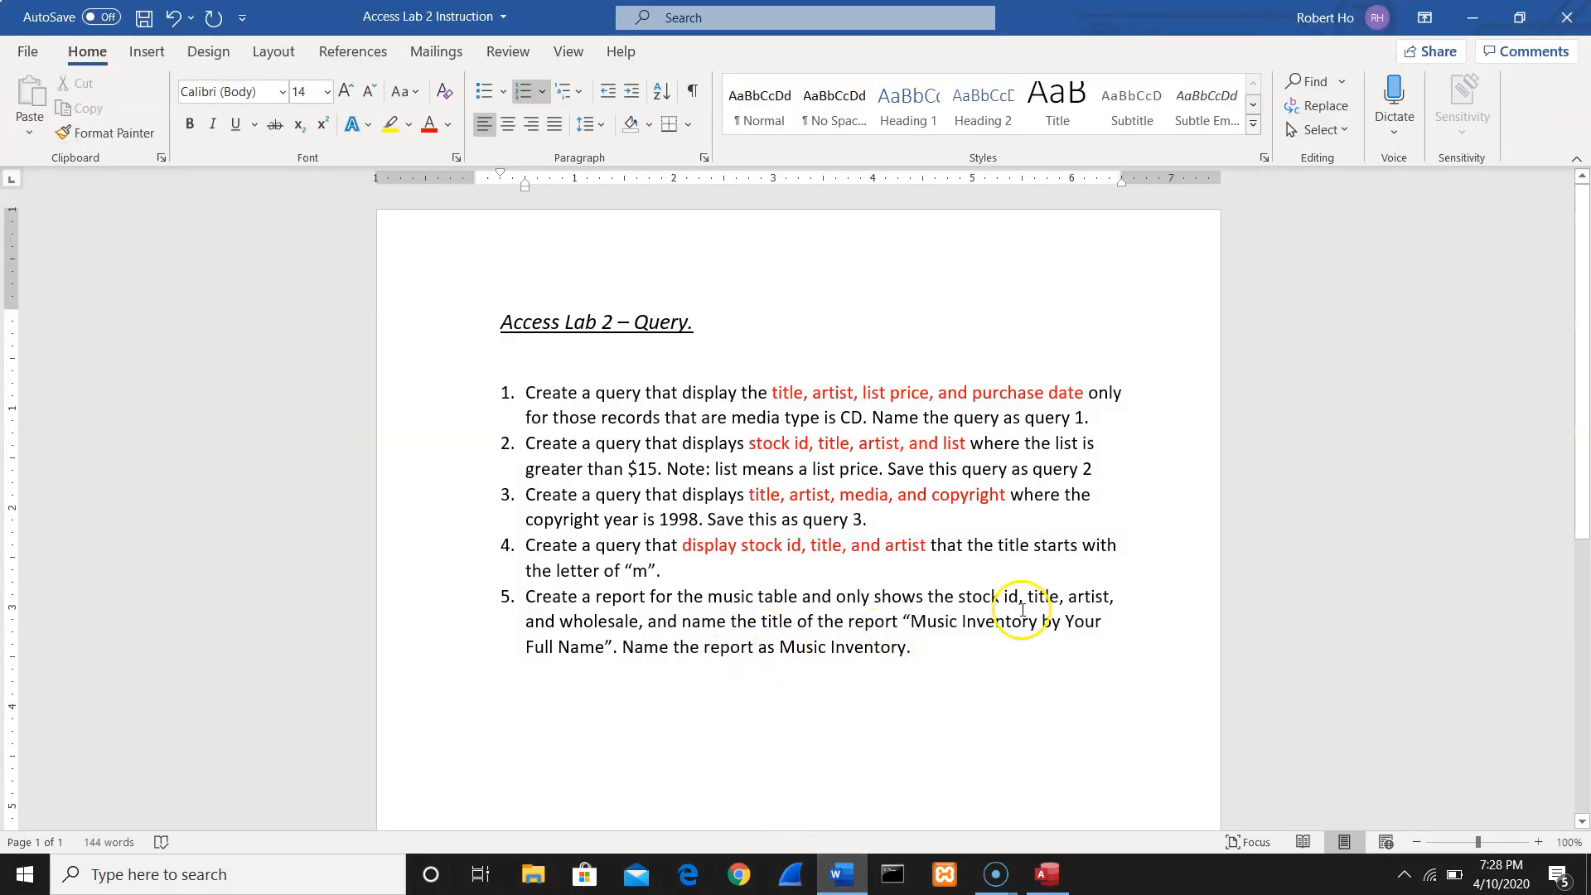
left_click(1048, 628)
type("prepared")
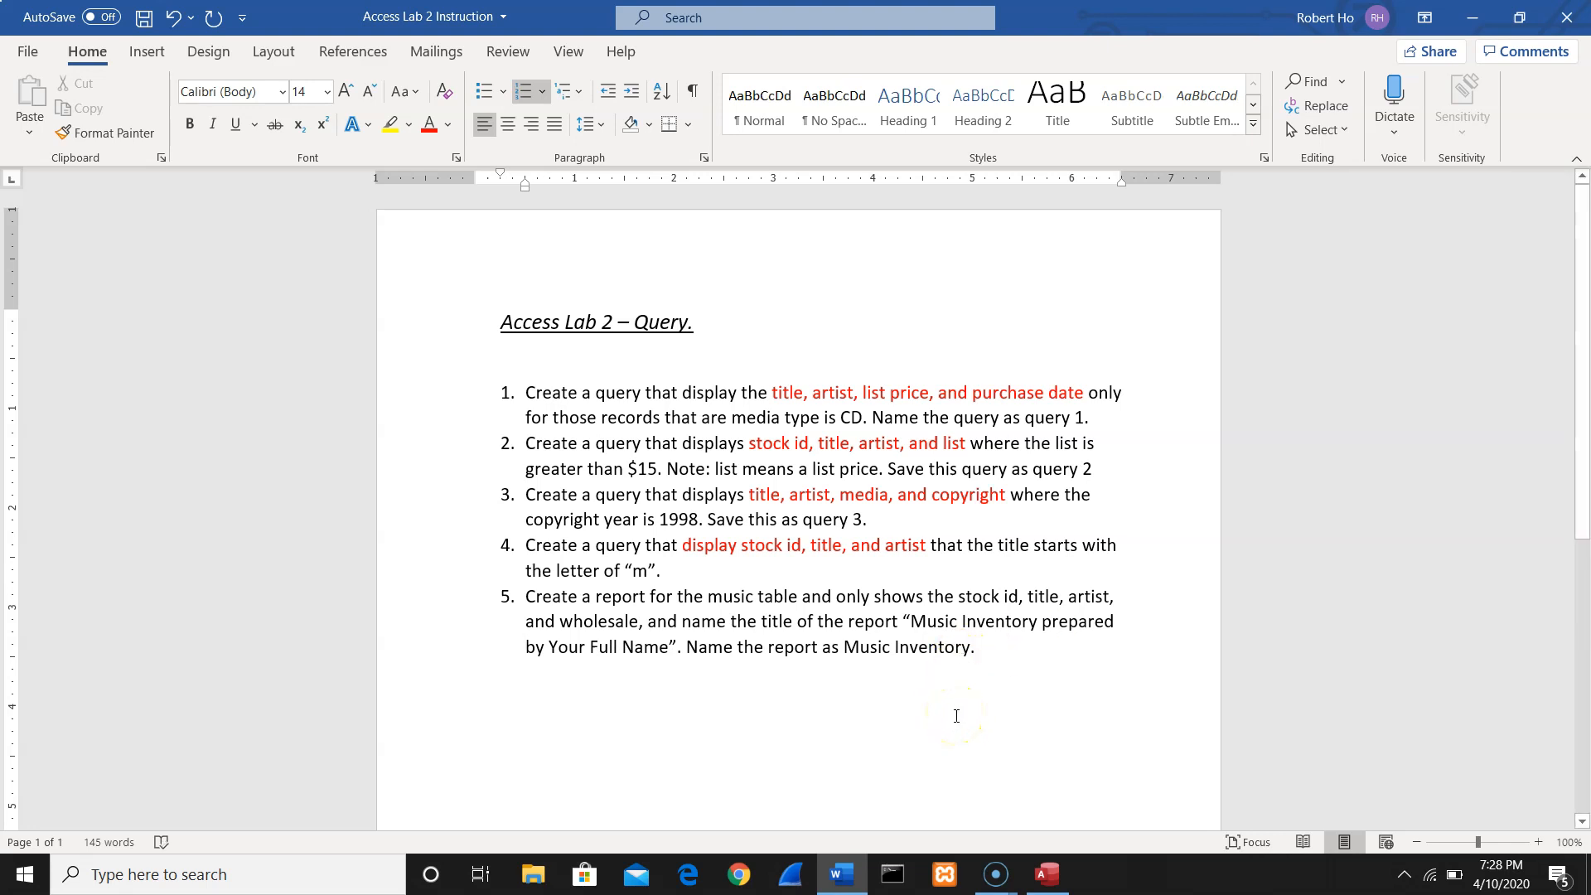
Add the sentence "Save this as query 4" to the end of the fourth instruction
left_click(713, 569)
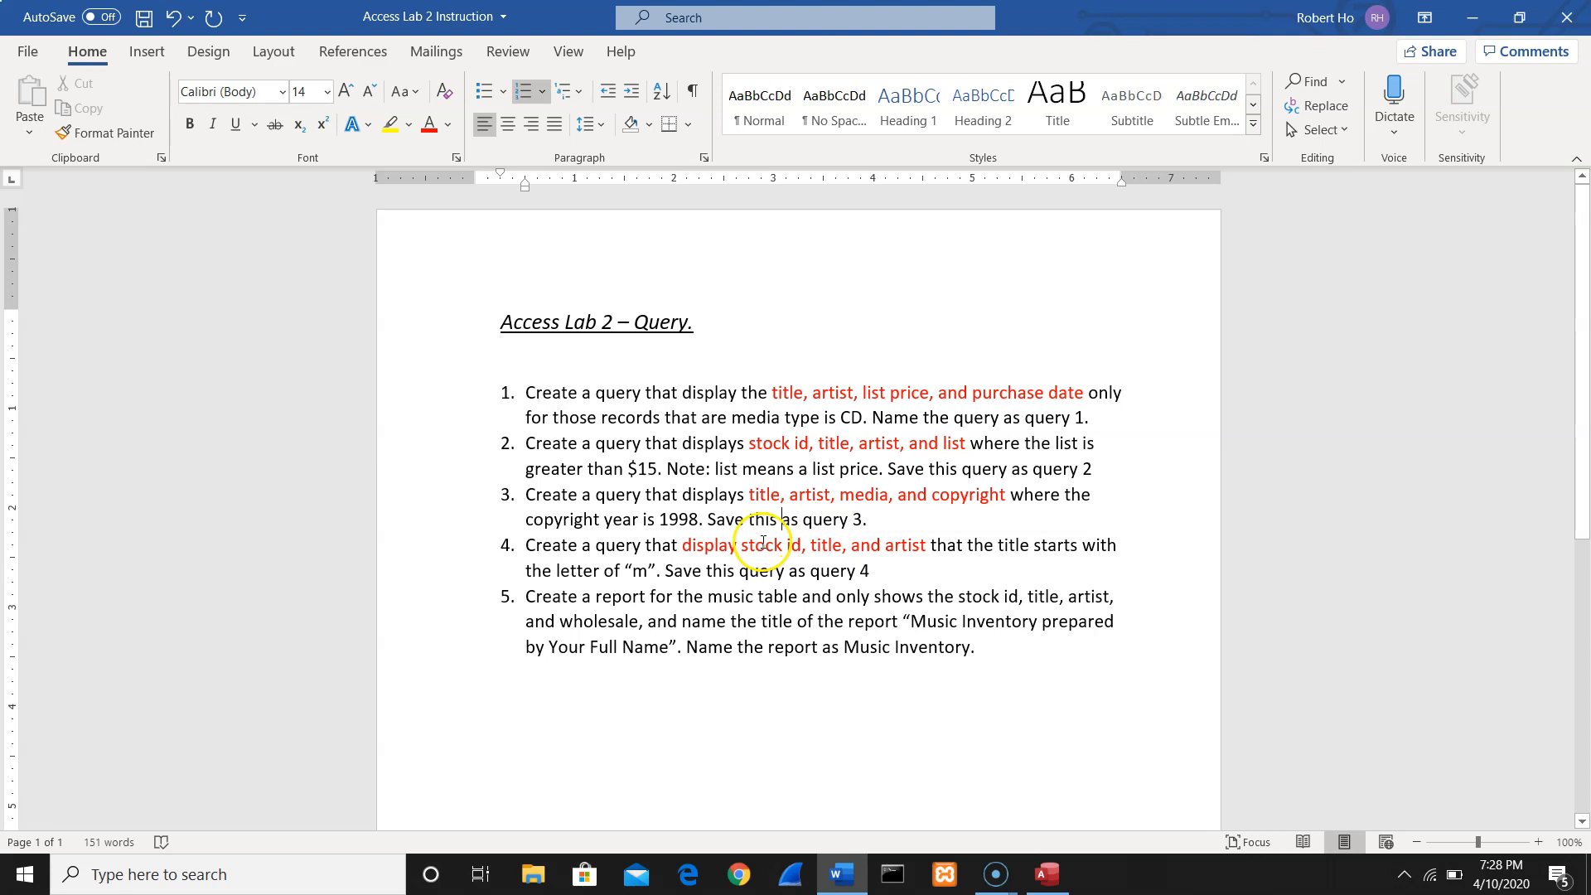
left_click(793, 567)
key("BackSpace")
key("BackSpace")
key("BackSpace")
key("BackSpace")
key("BackSpace")
key("BackSpace")
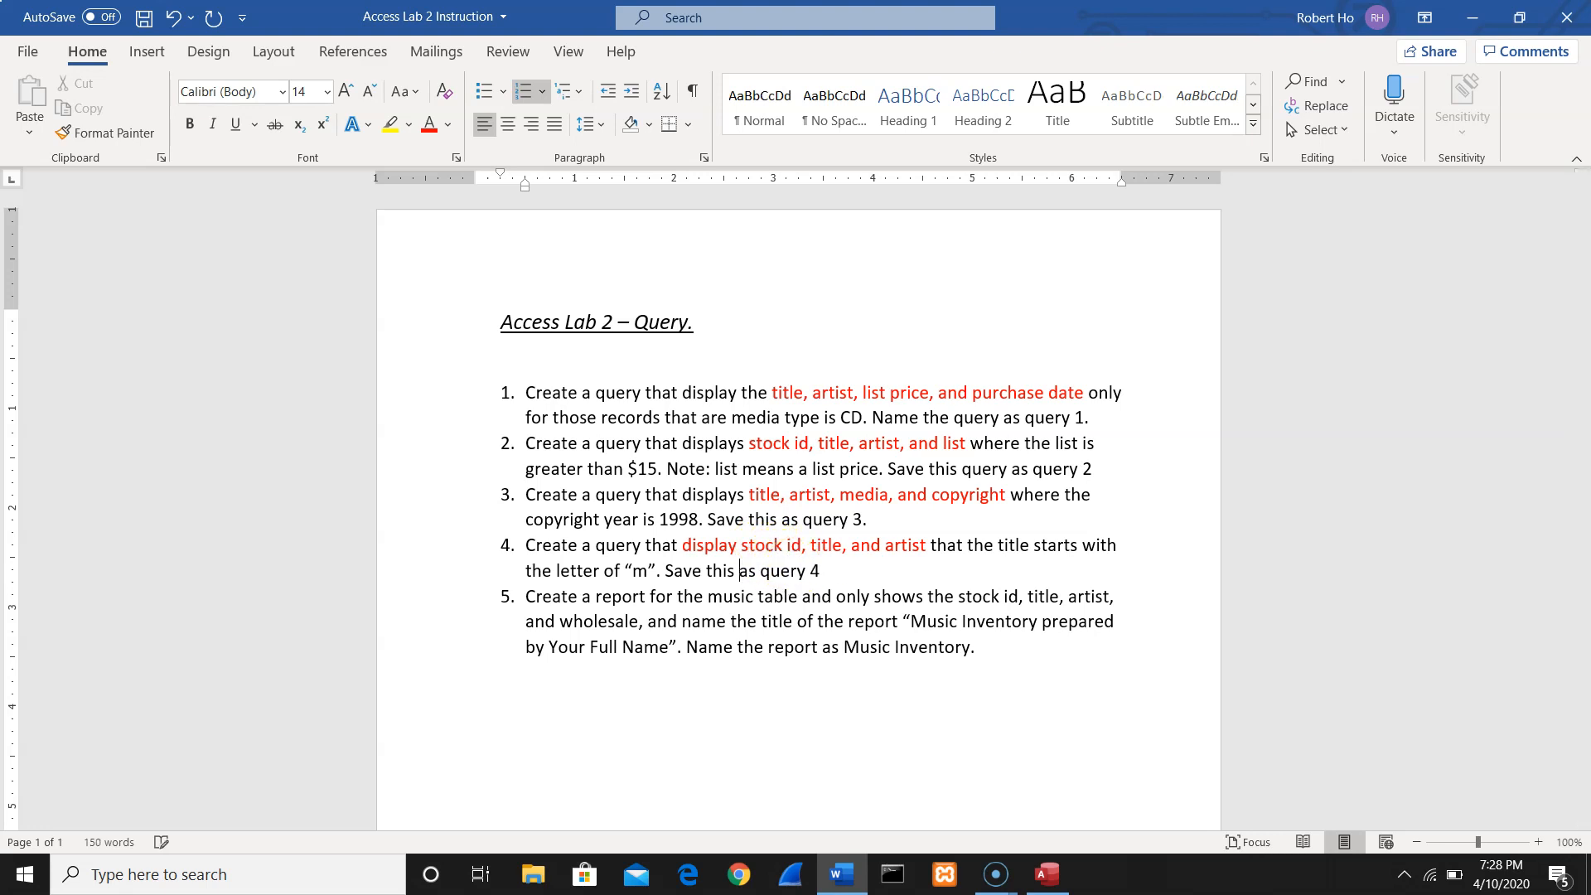
Save the Access Lab 2 Instruction document and return to the database in Access
left_click(143, 19)
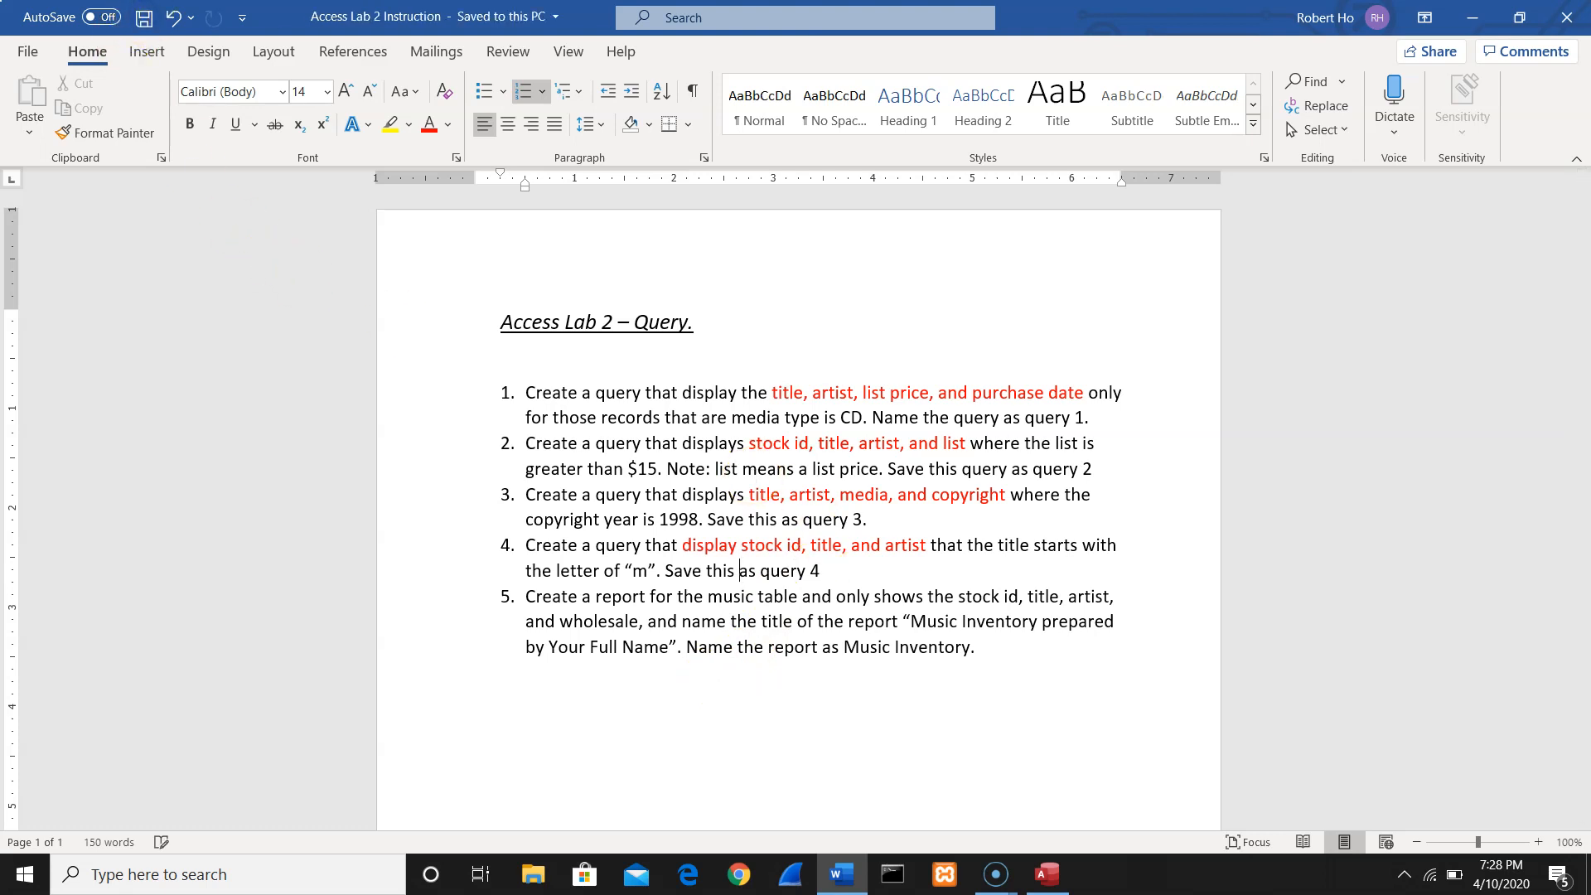
left_click(1465, 31)
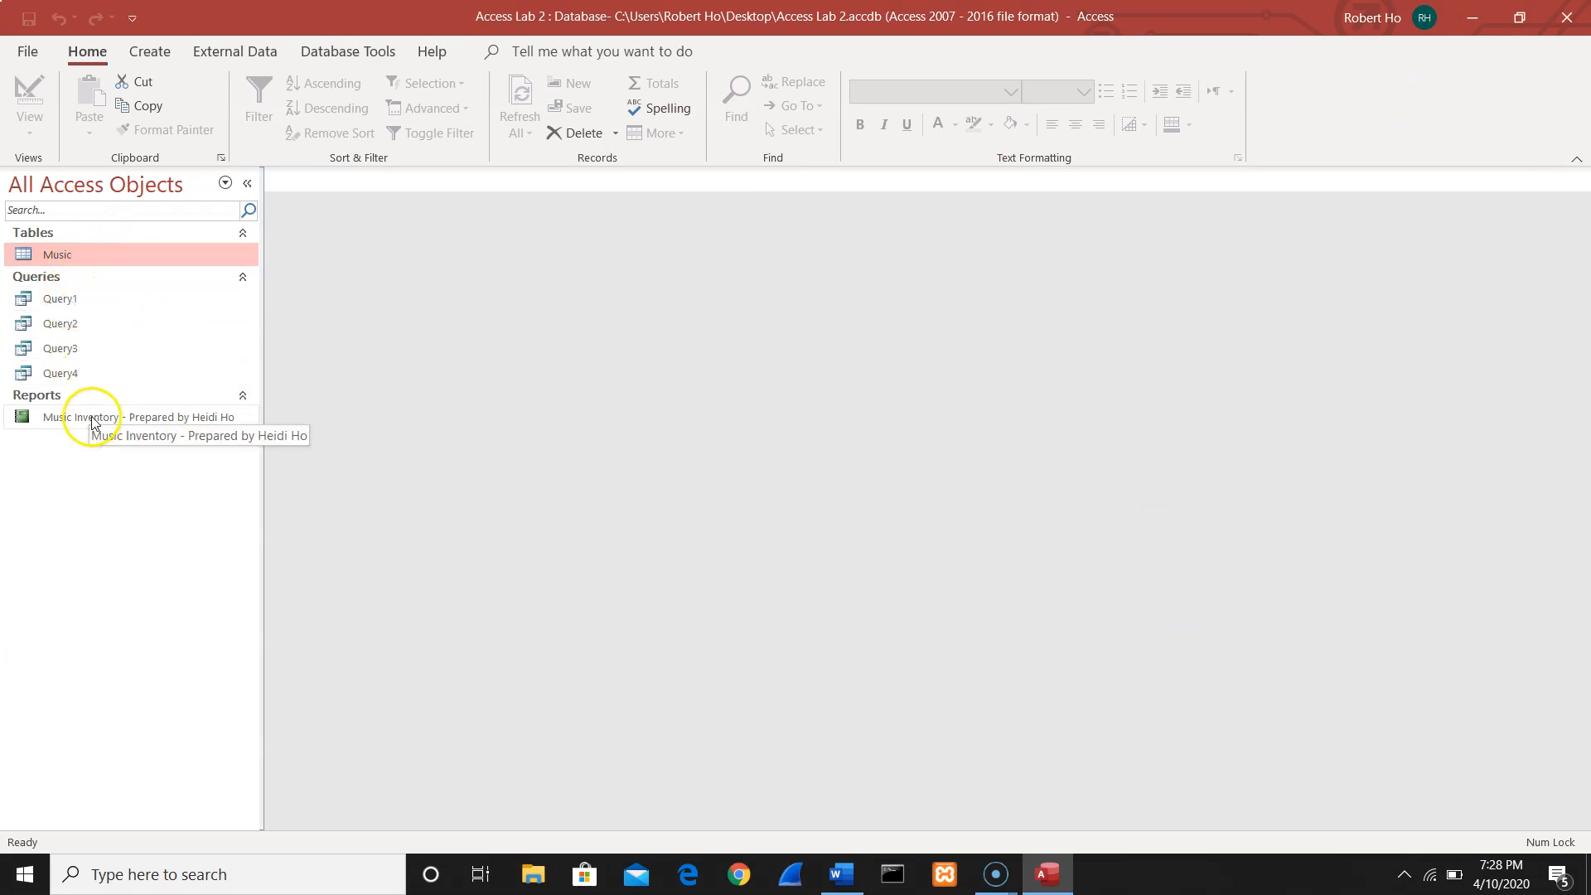
Save a copy of the database in the default Access Database format as Access Lab 2 in the Documents folder
left_click(28, 52)
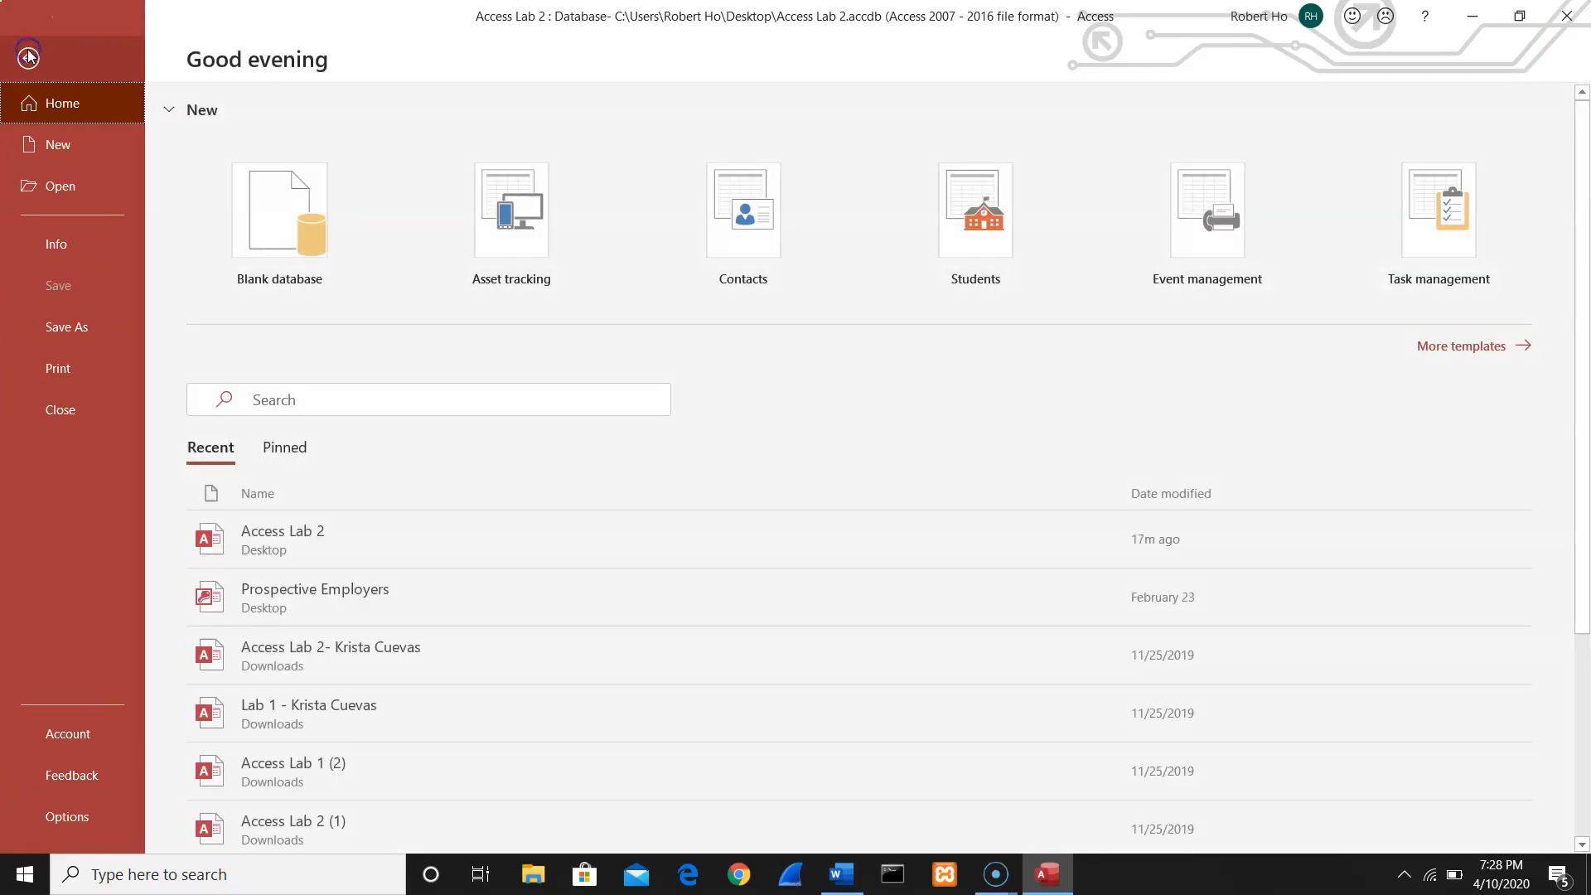
left_click(81, 327)
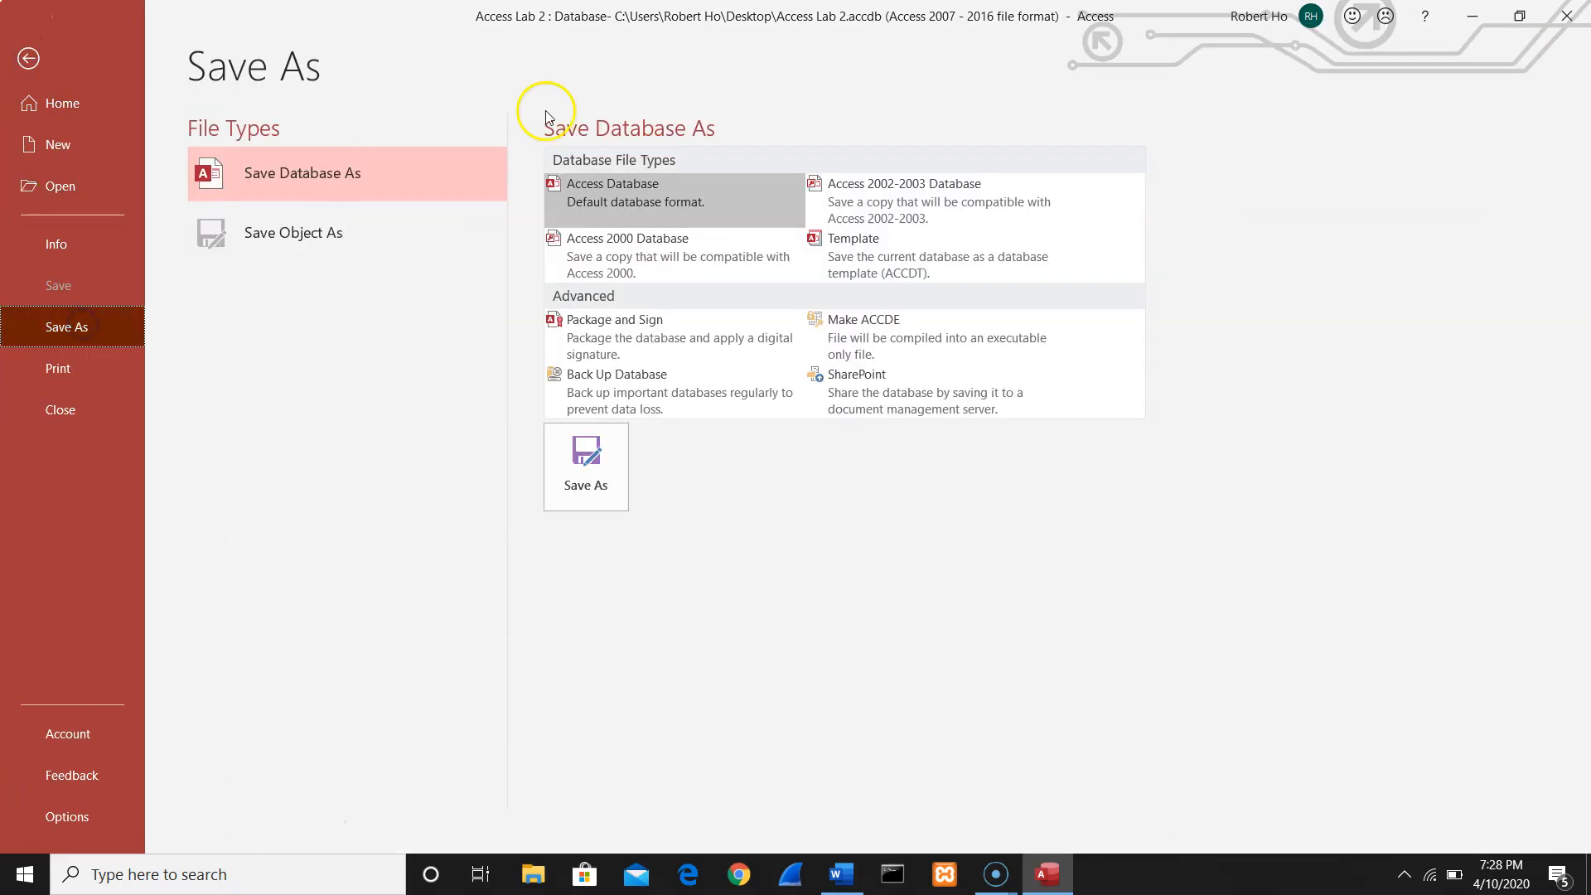
double_click(651, 212)
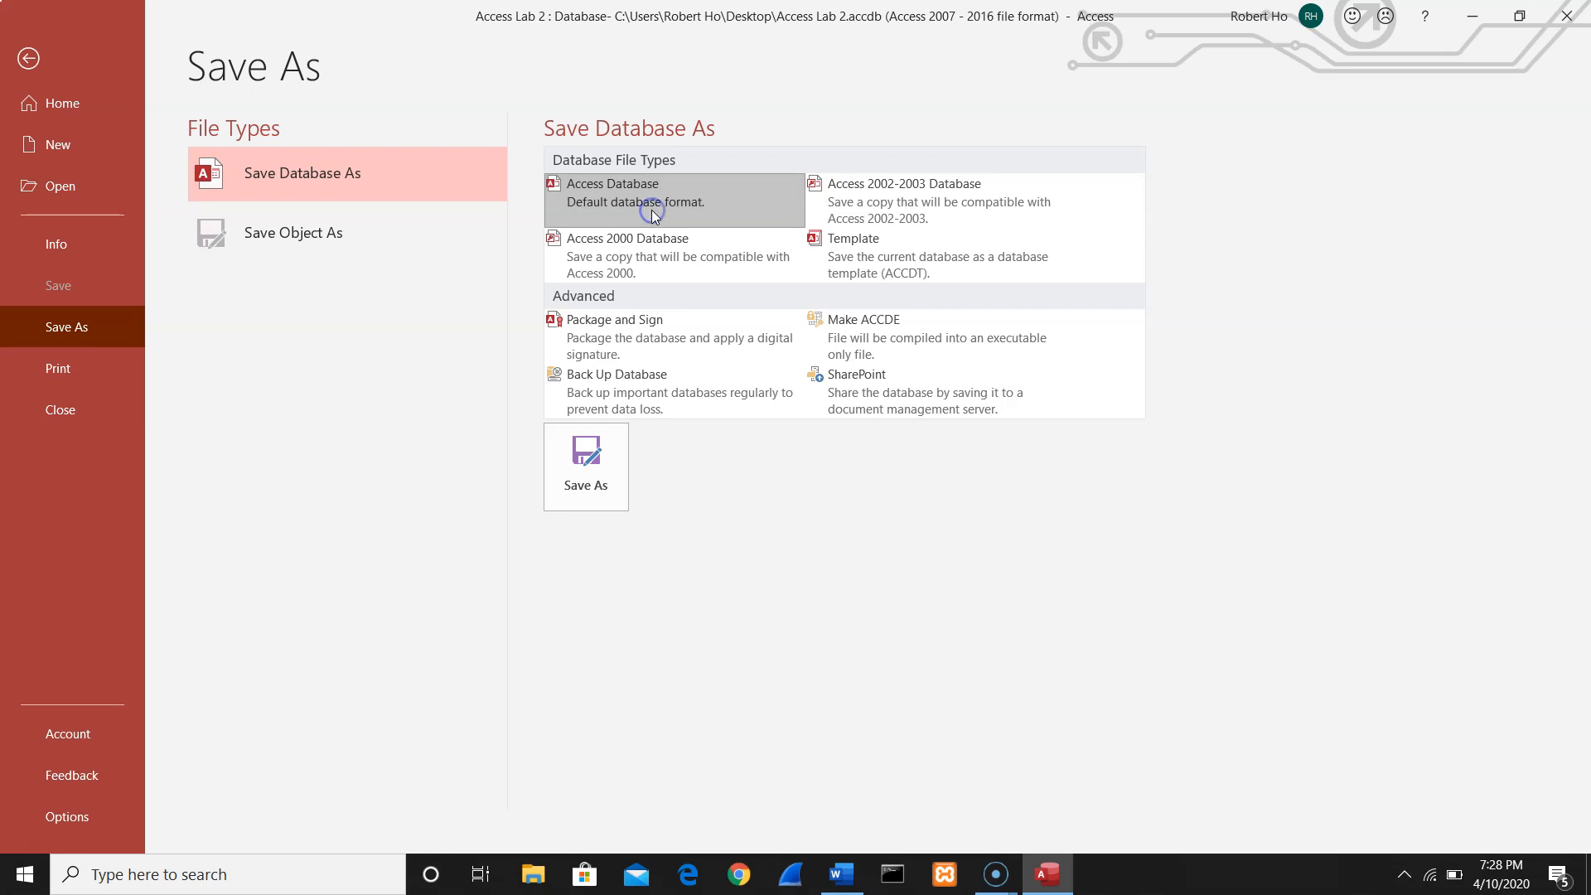
left_click(599, 466)
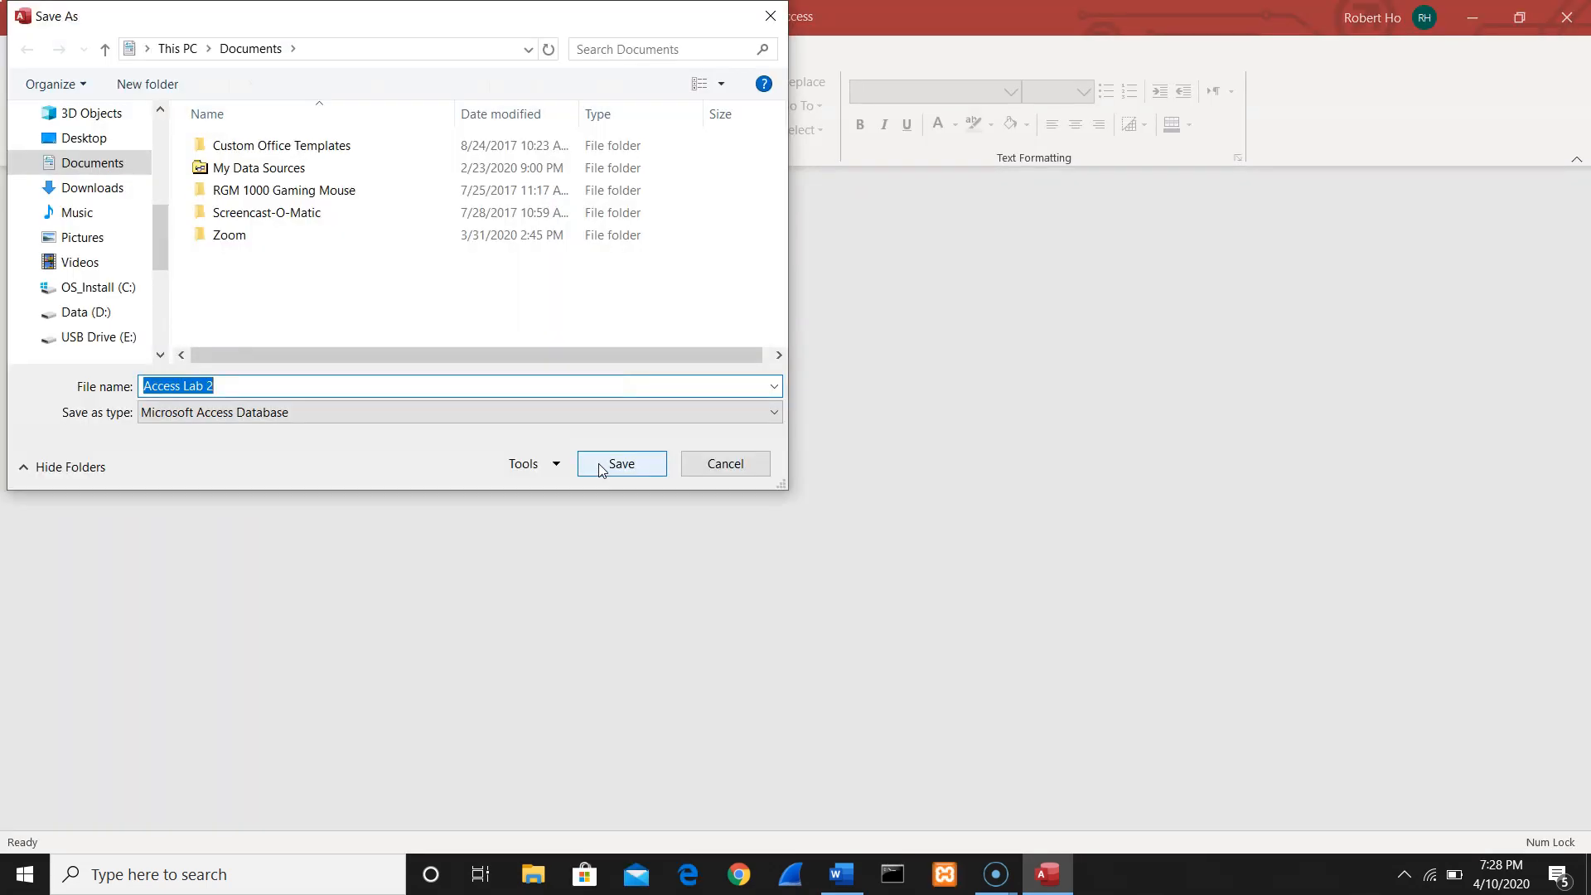
left_click(260, 412)
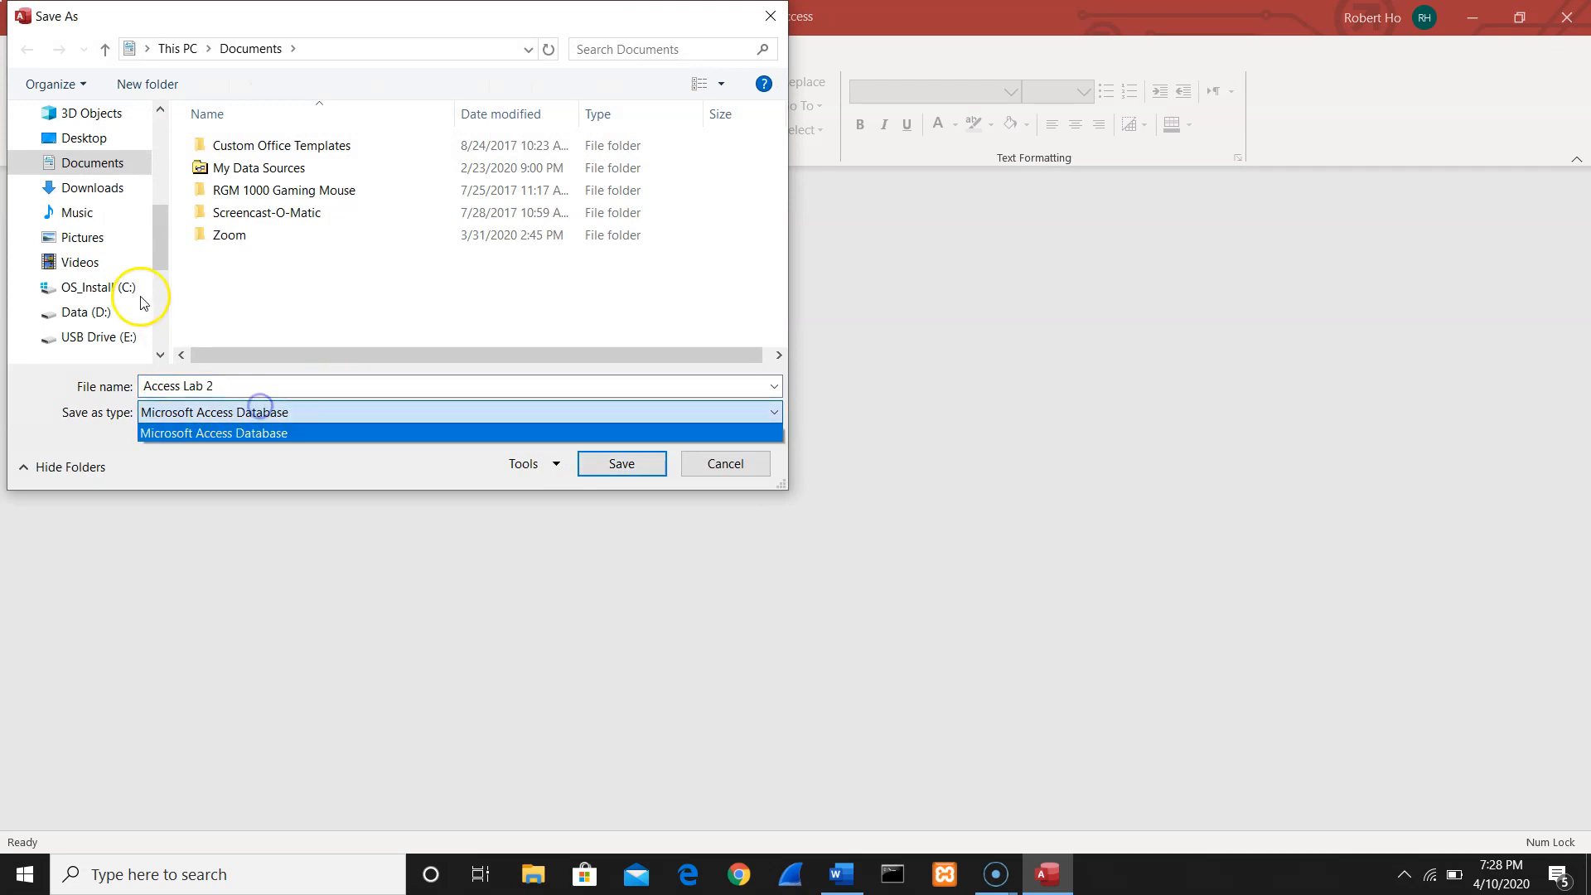
left_click(87, 141)
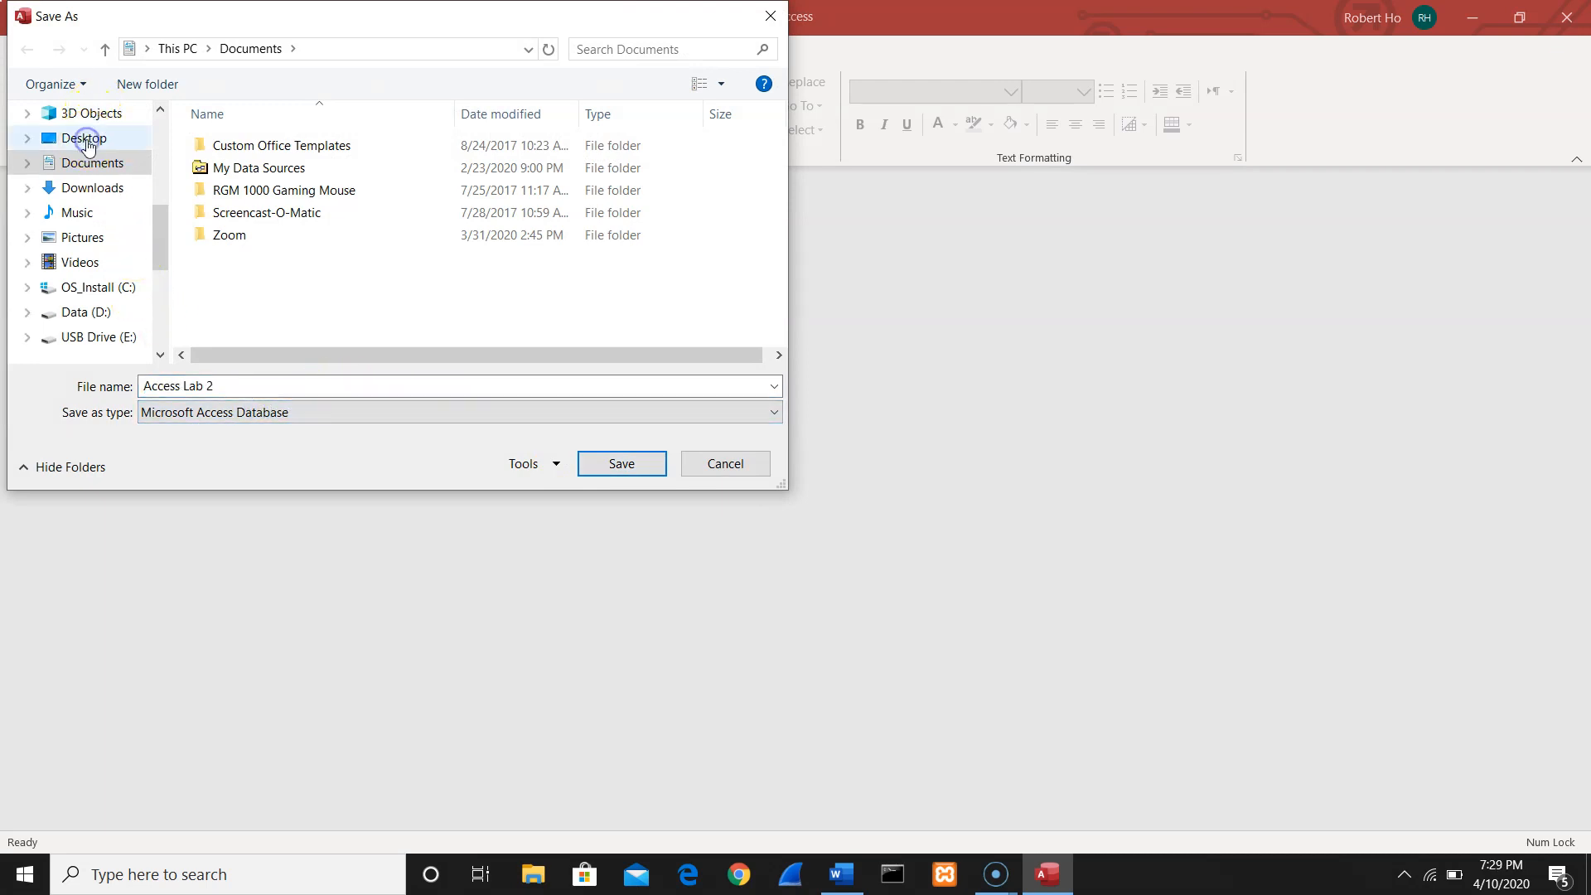
left_click(616, 465)
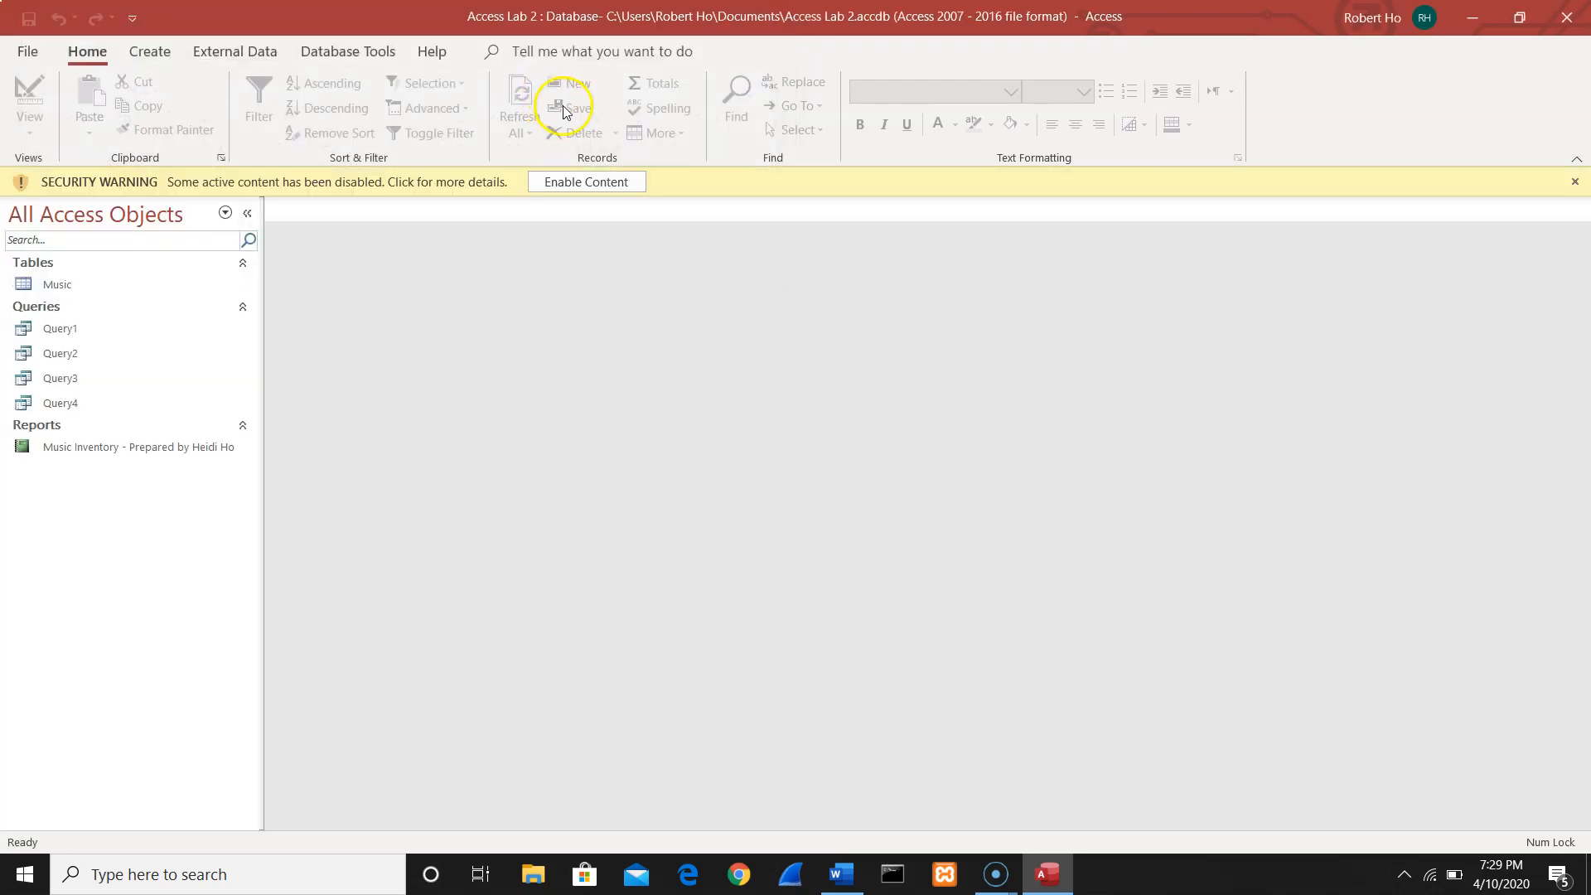
Enable the active content of the saved database copy and close Access
left_click(561, 181)
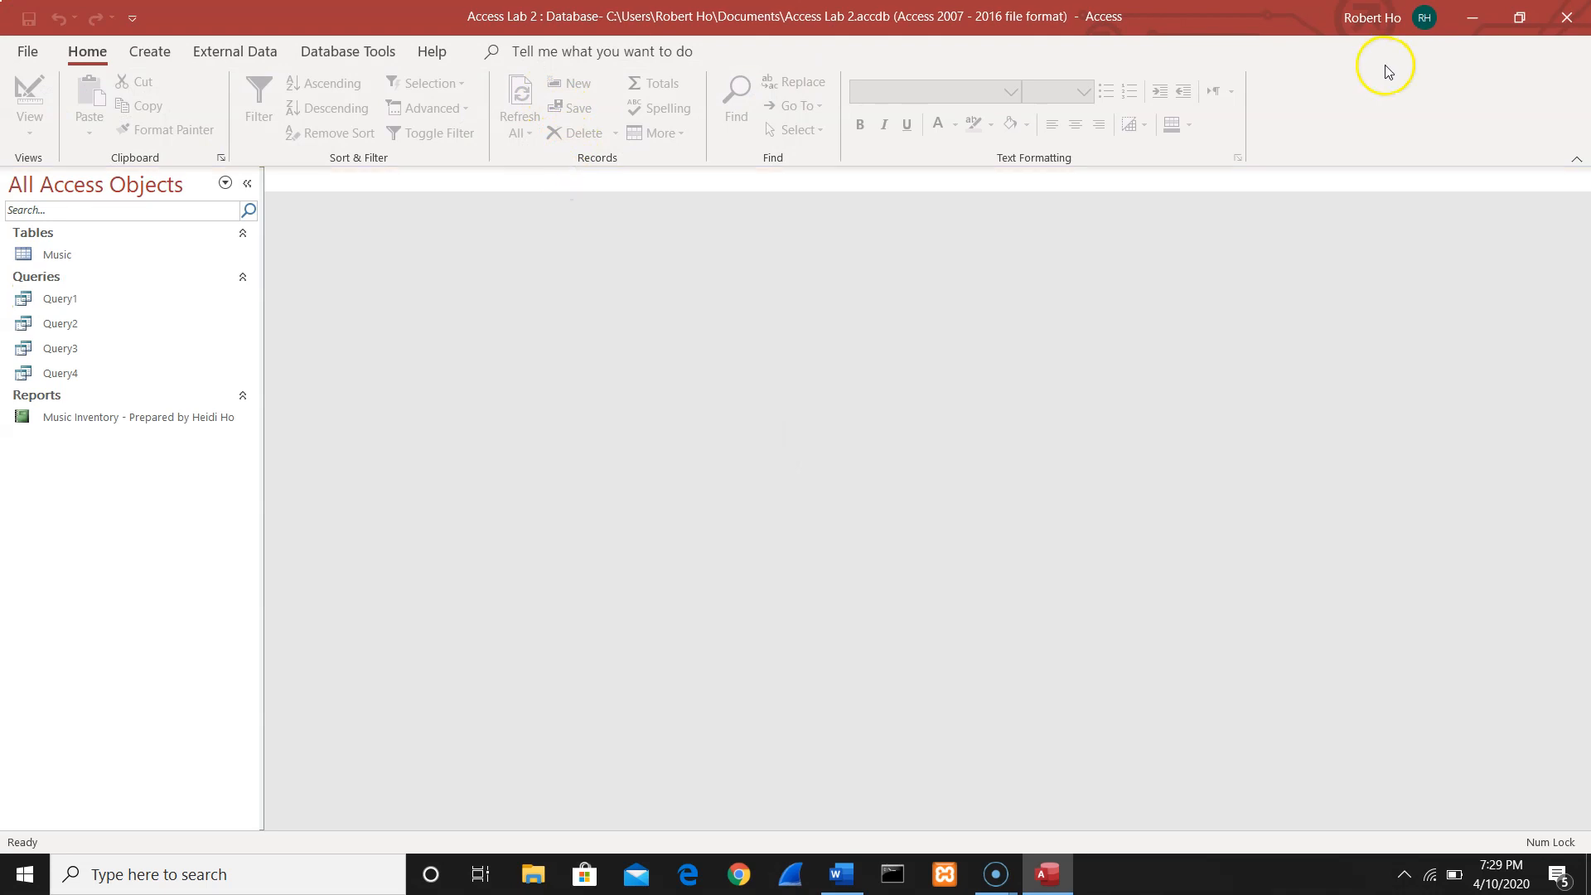
left_click(1564, 17)
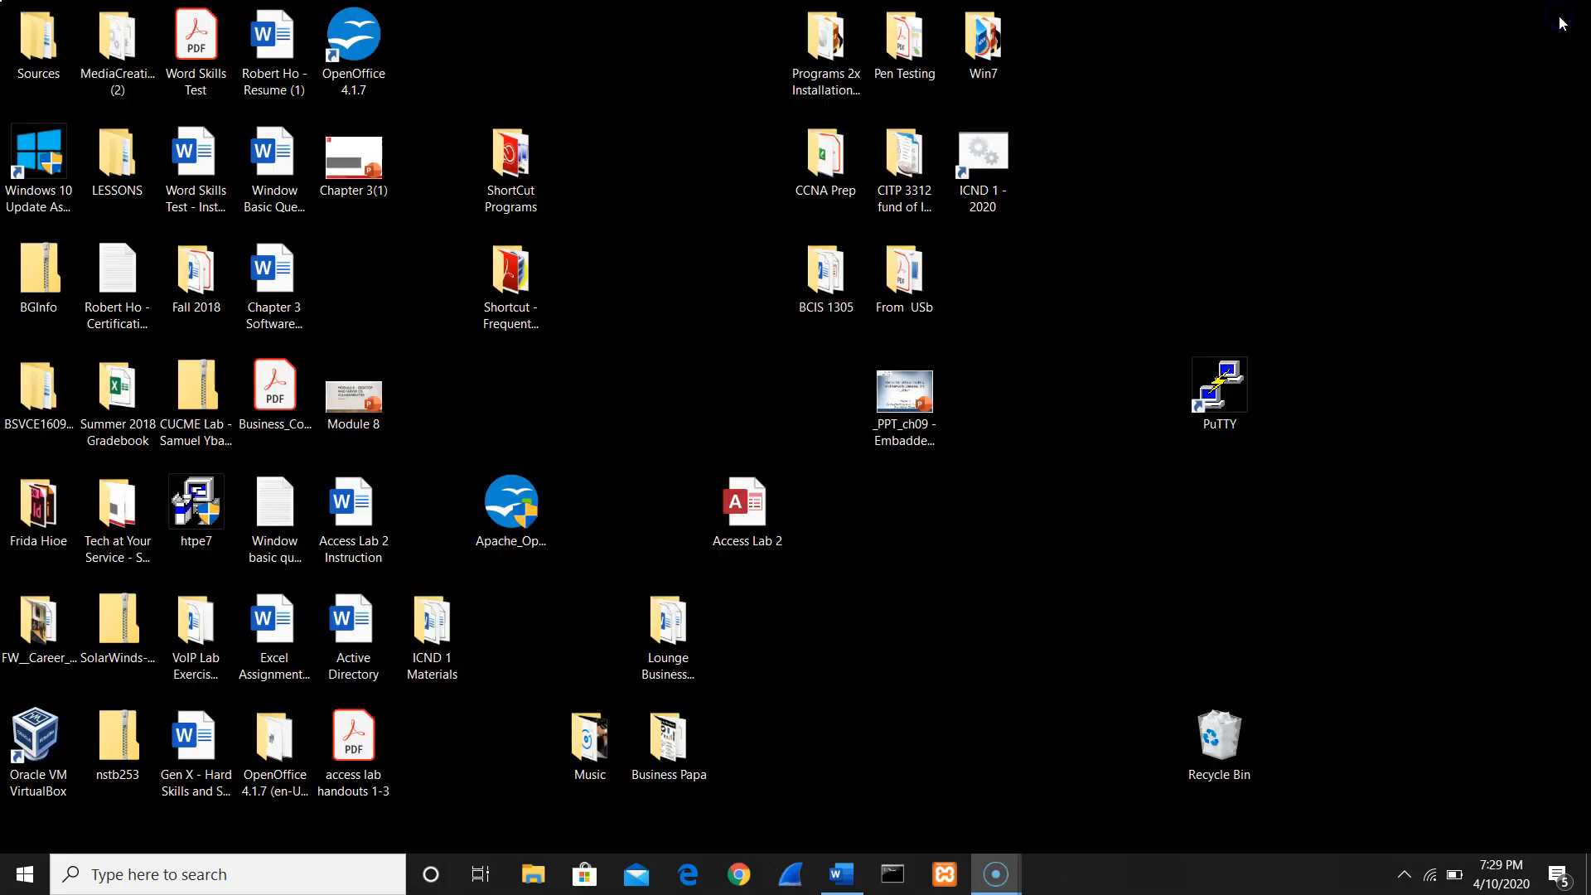